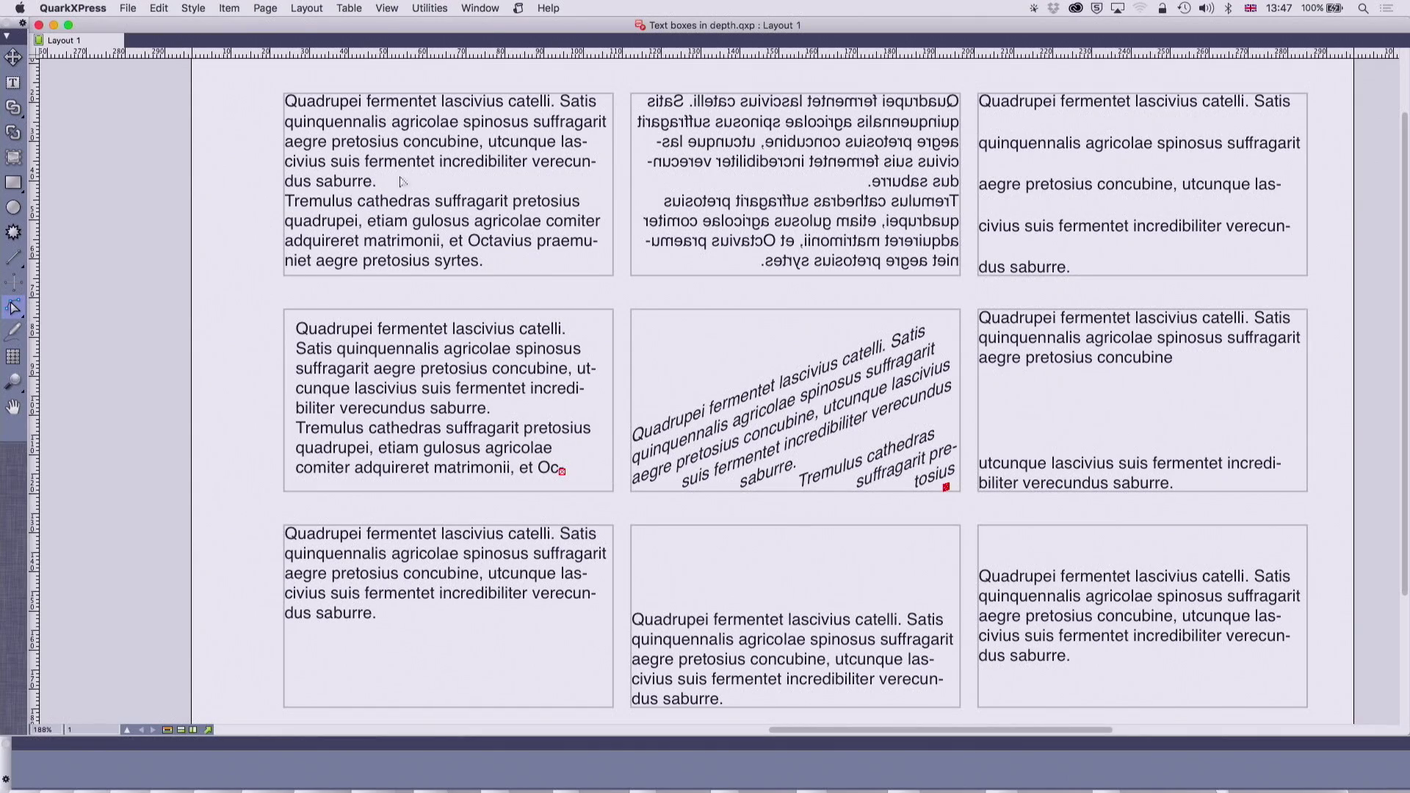
Step: Zoom in on the top-left text box and draw a new empty text box to its upper left
click(13, 381)
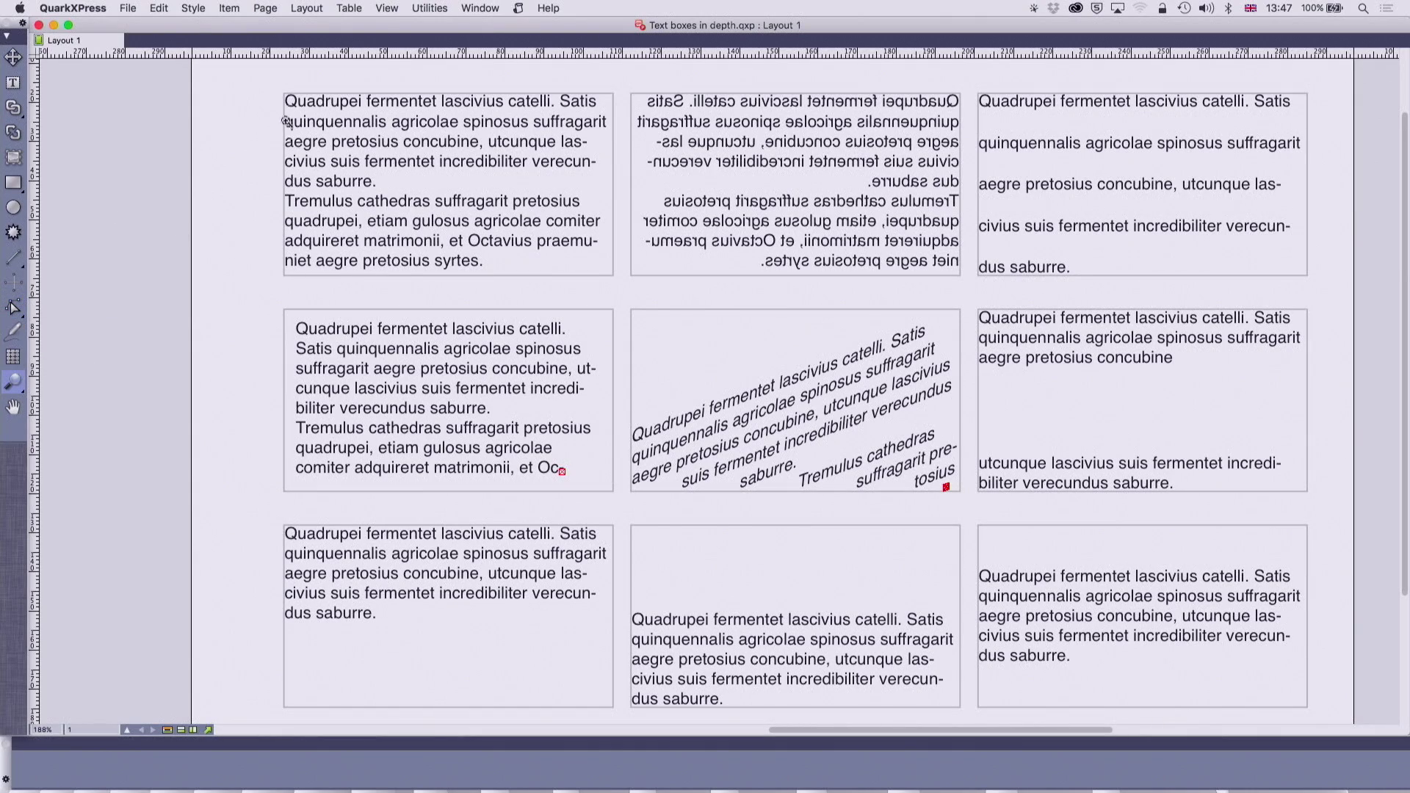
drag(274, 80, 643, 289)
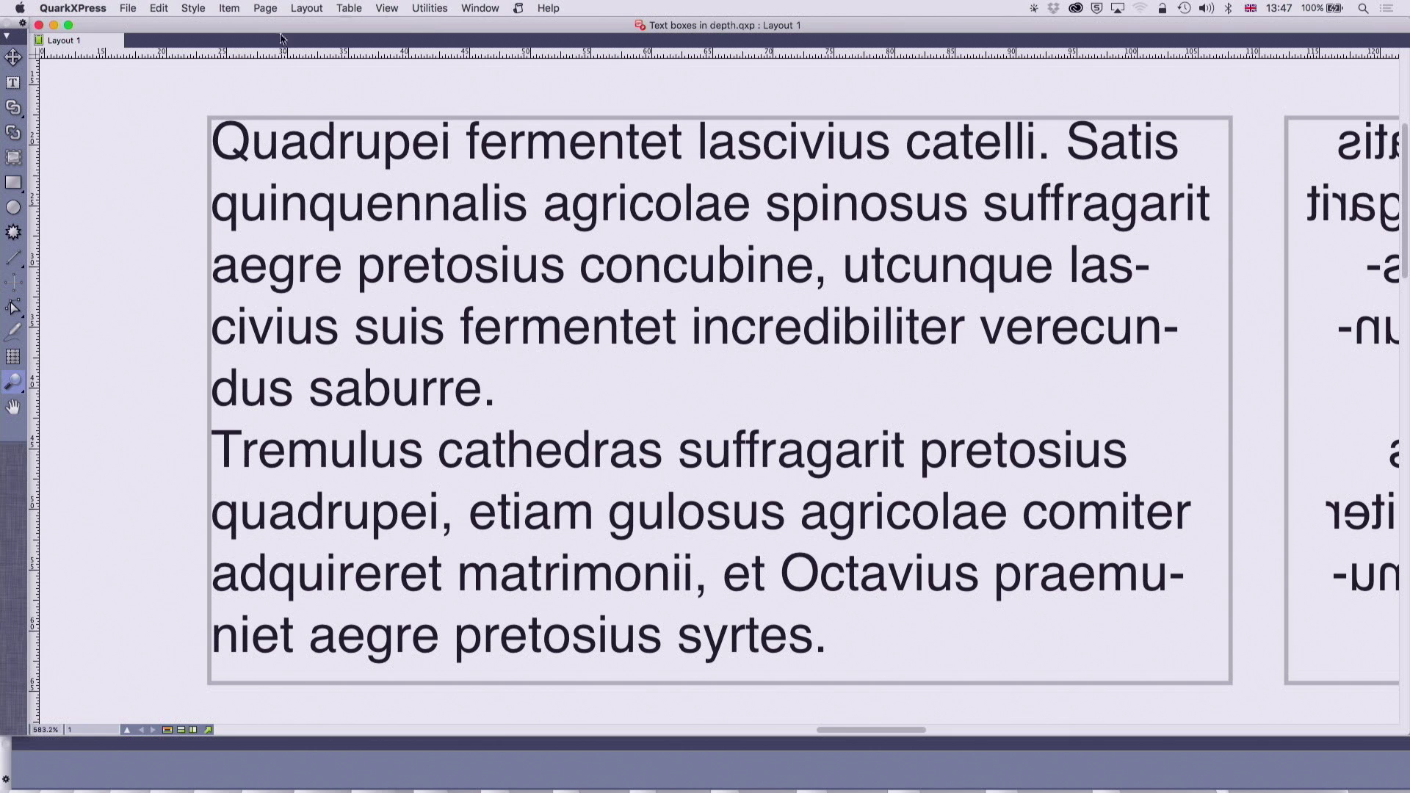
click(12, 82)
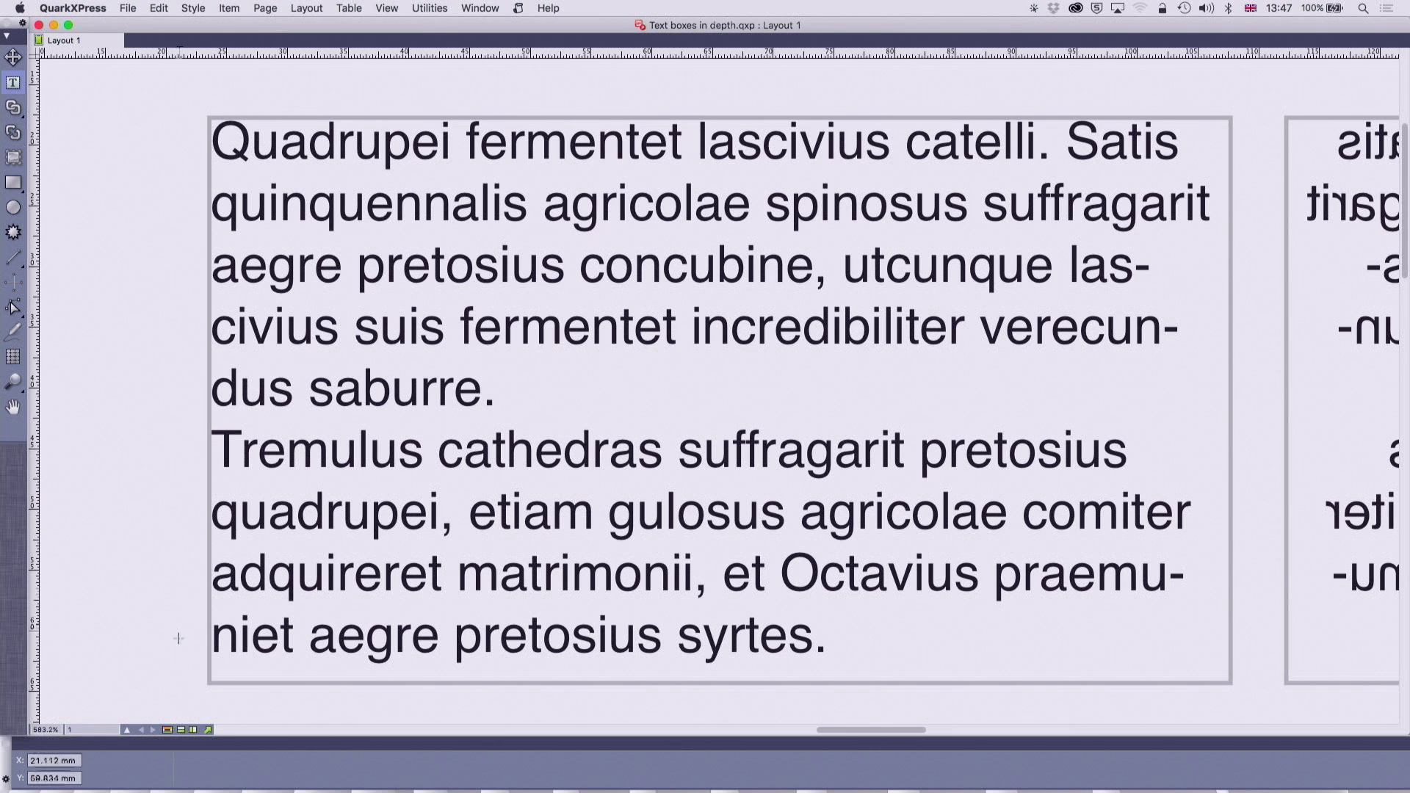
drag(150, 351, 588, 220)
Step: Select the Quadrupei text box and review its text box and general Measurements settings
scroll(588, 218, right, 10)
scroll(588, 218, down, 5)
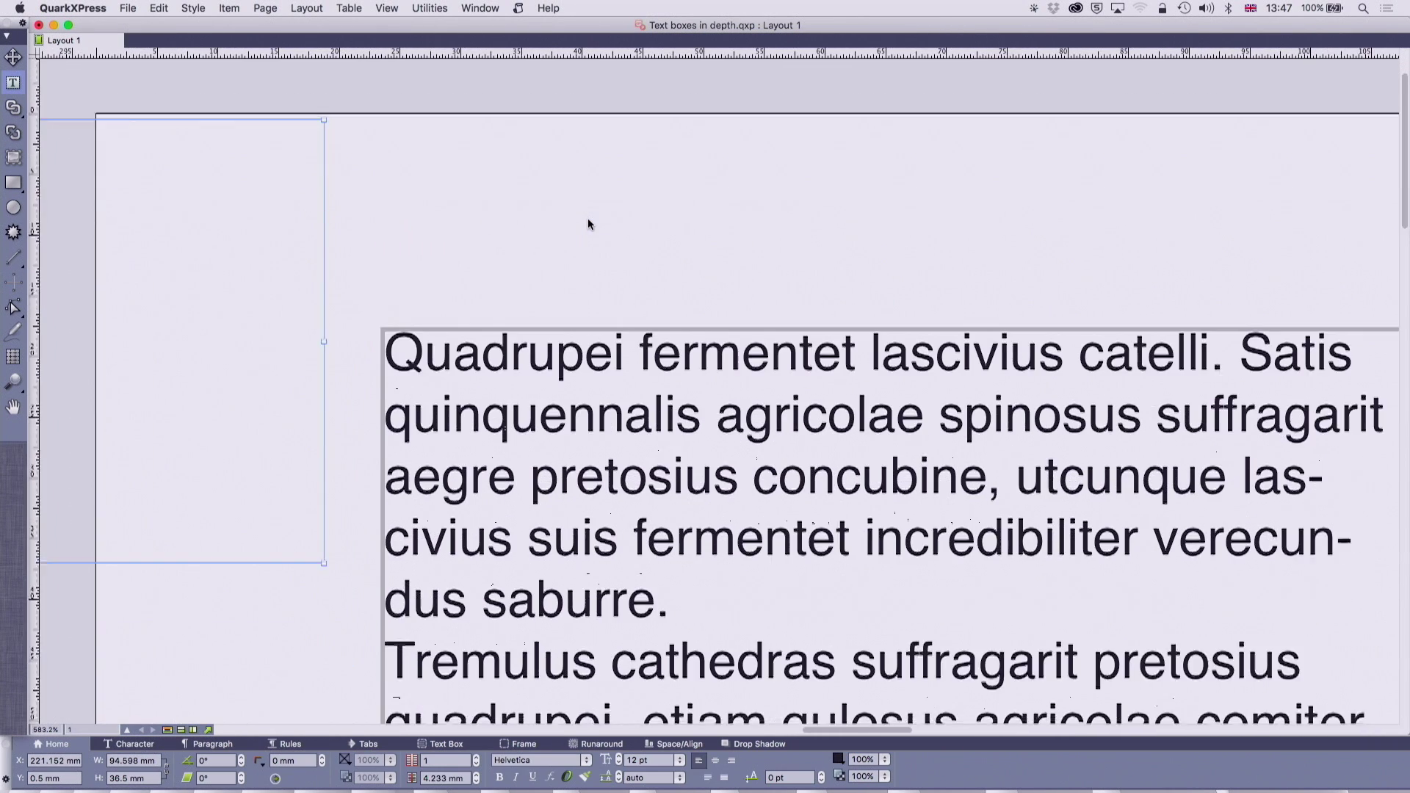
click(635, 258)
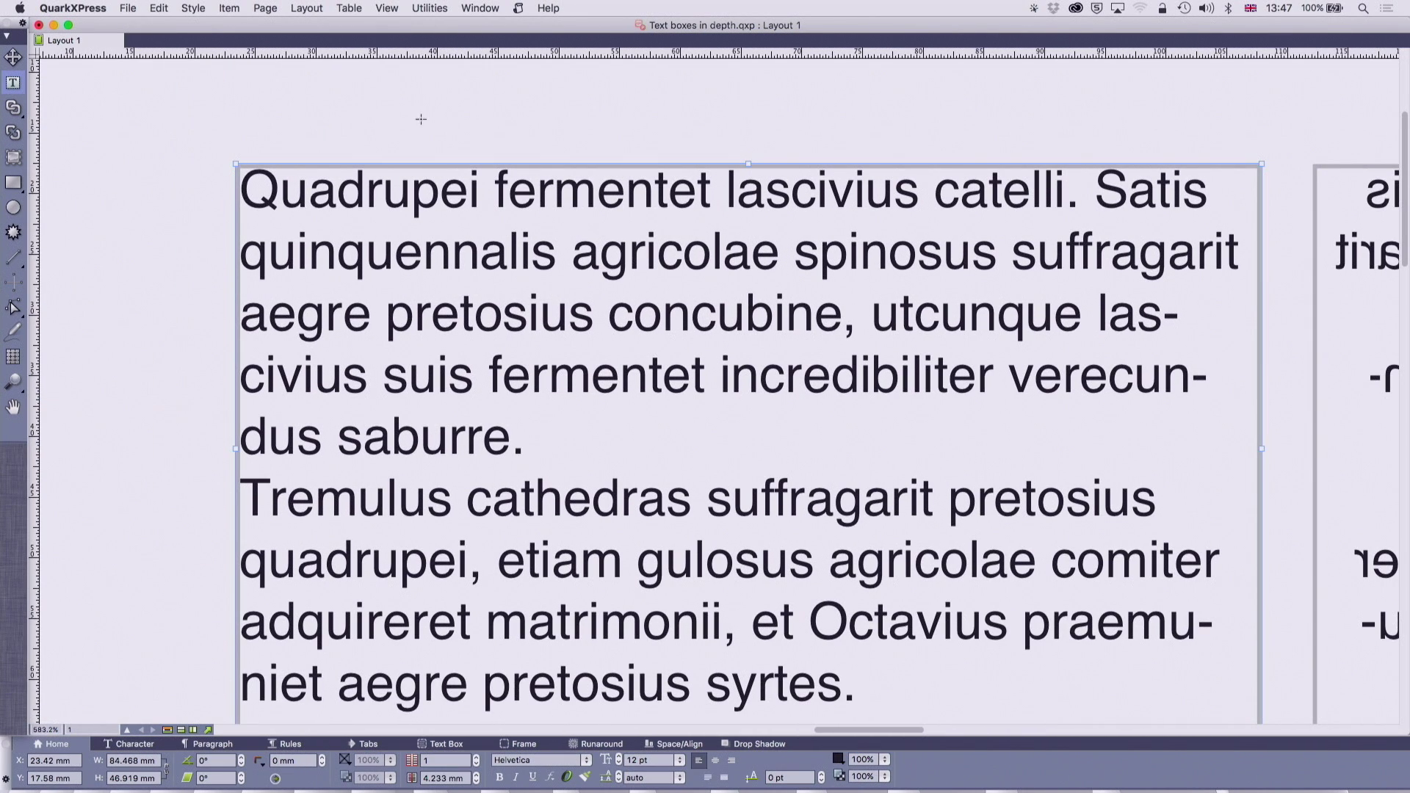
scroll(421, 459, right, 1)
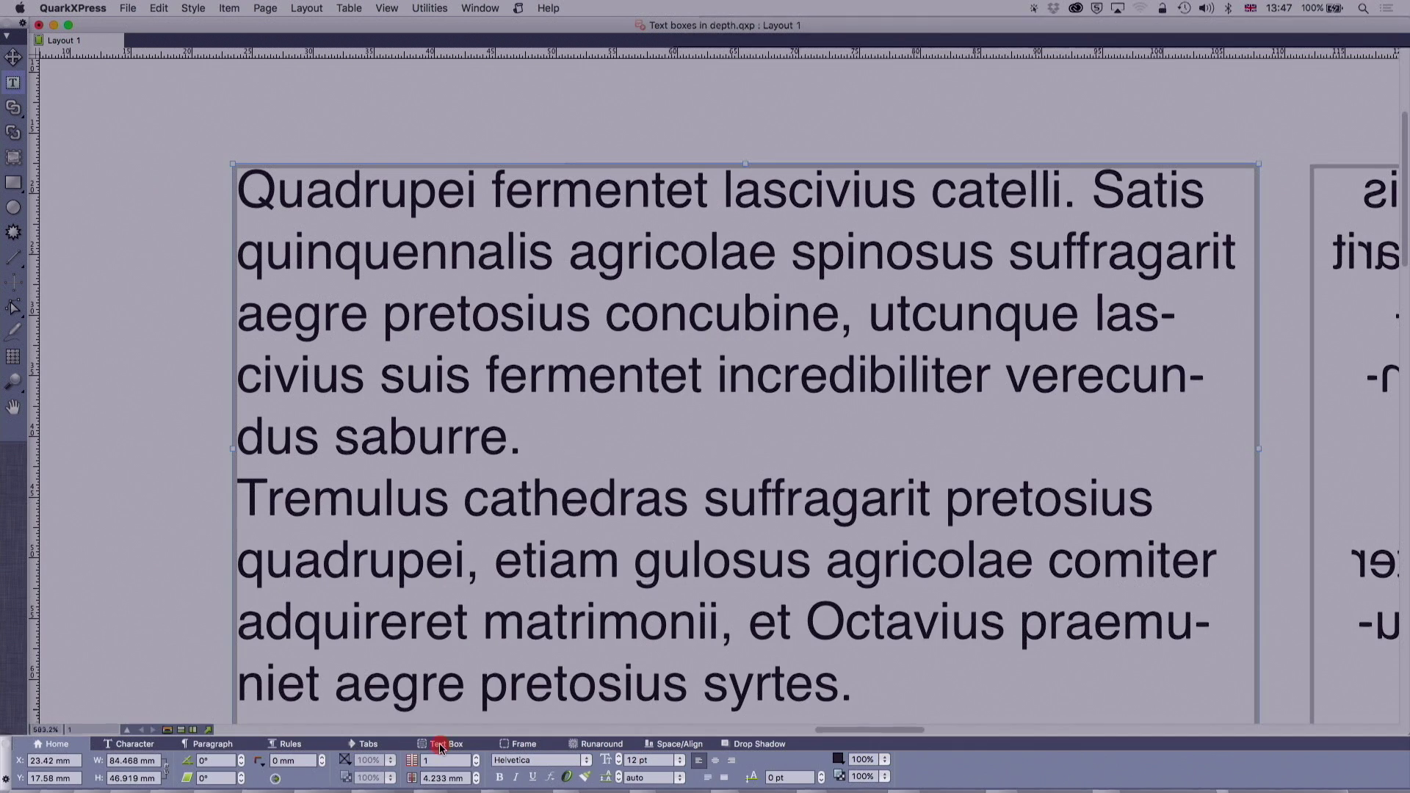
click(439, 743)
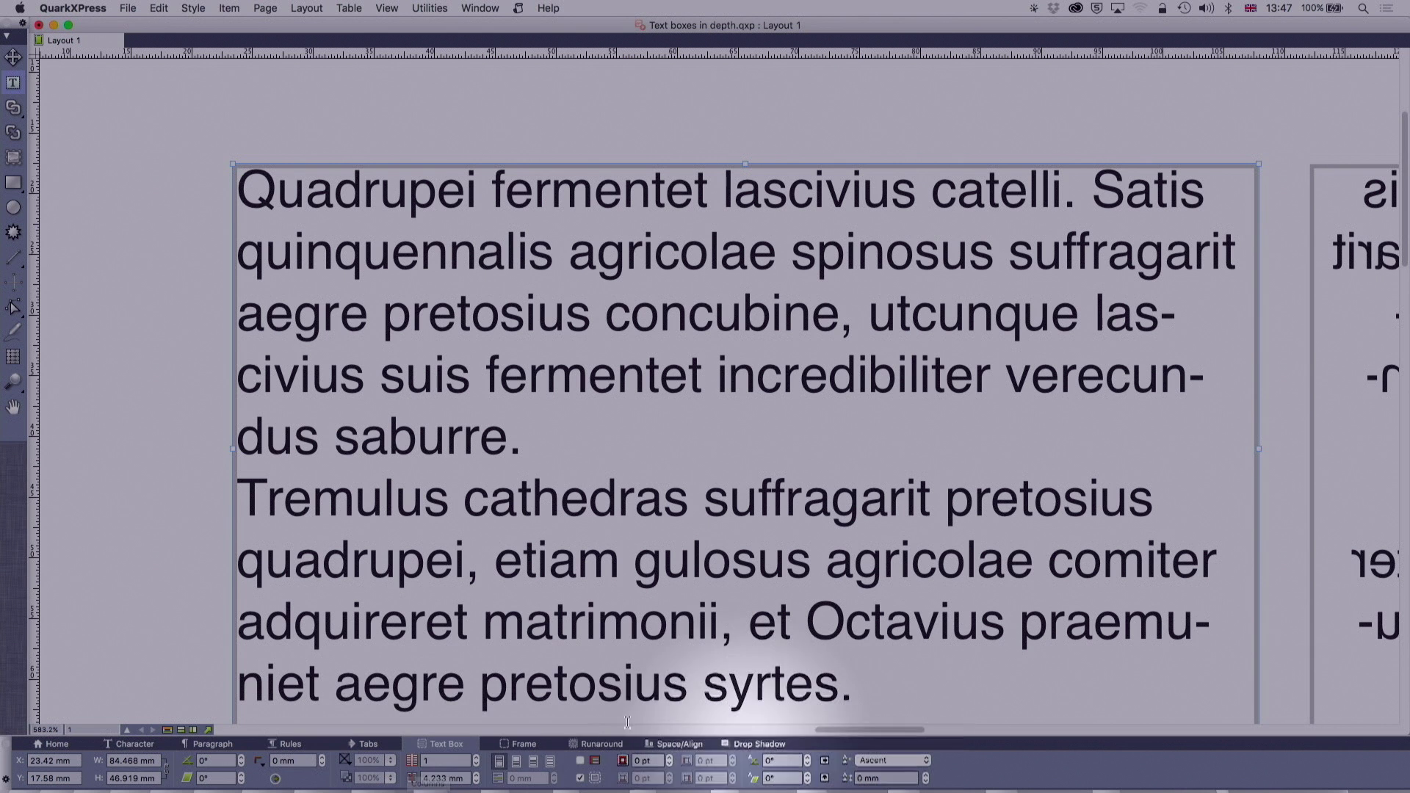
click(64, 744)
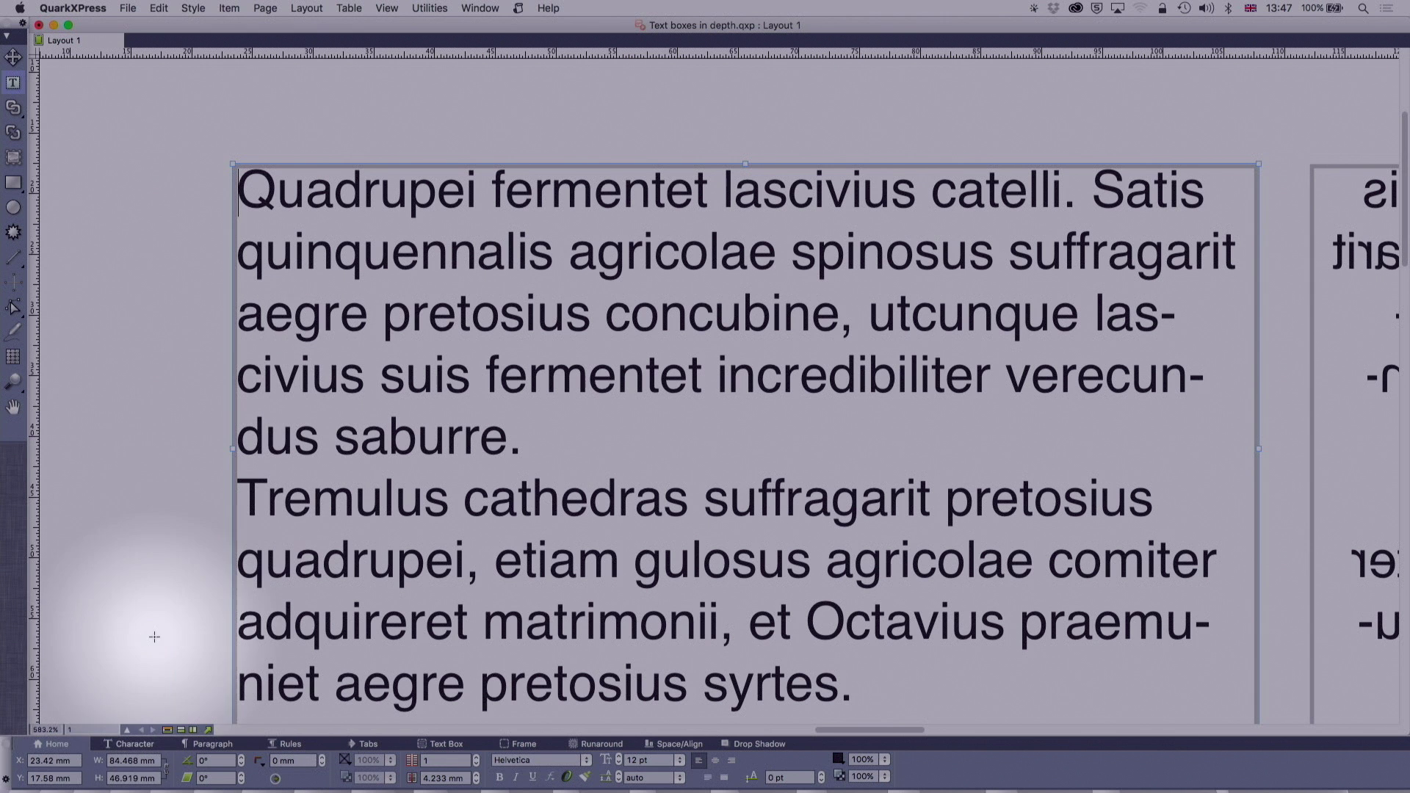
click(212, 760)
text(10)
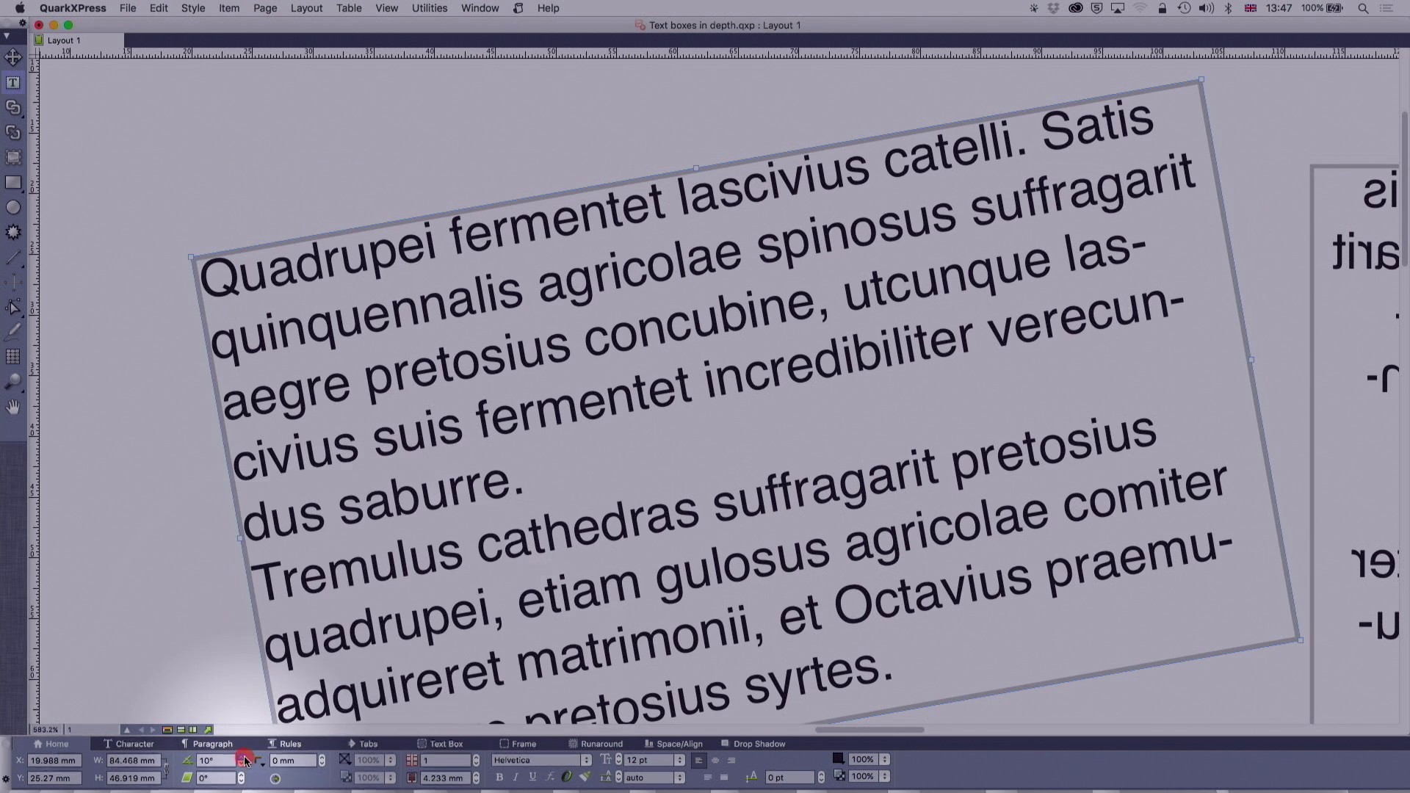
key(Return)
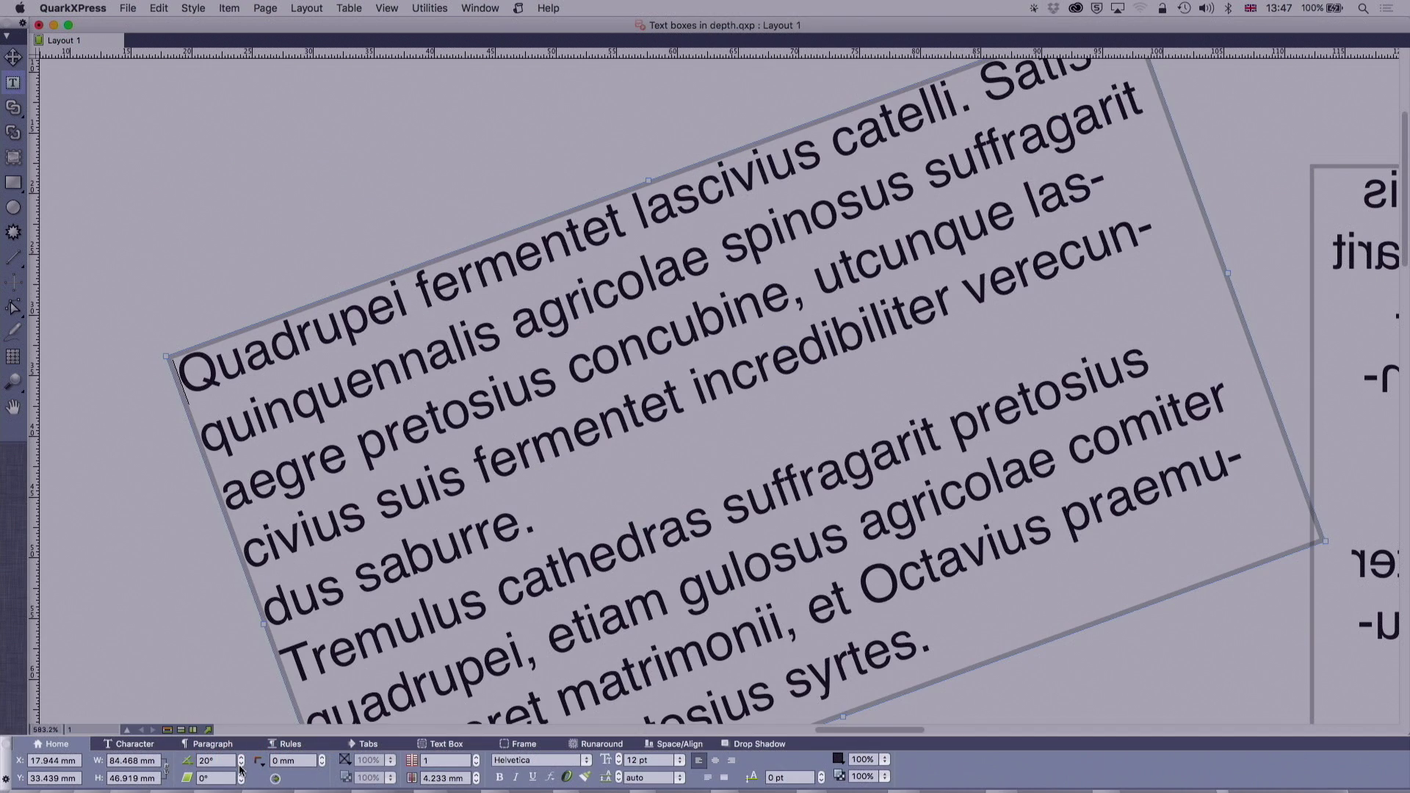
click(241, 759)
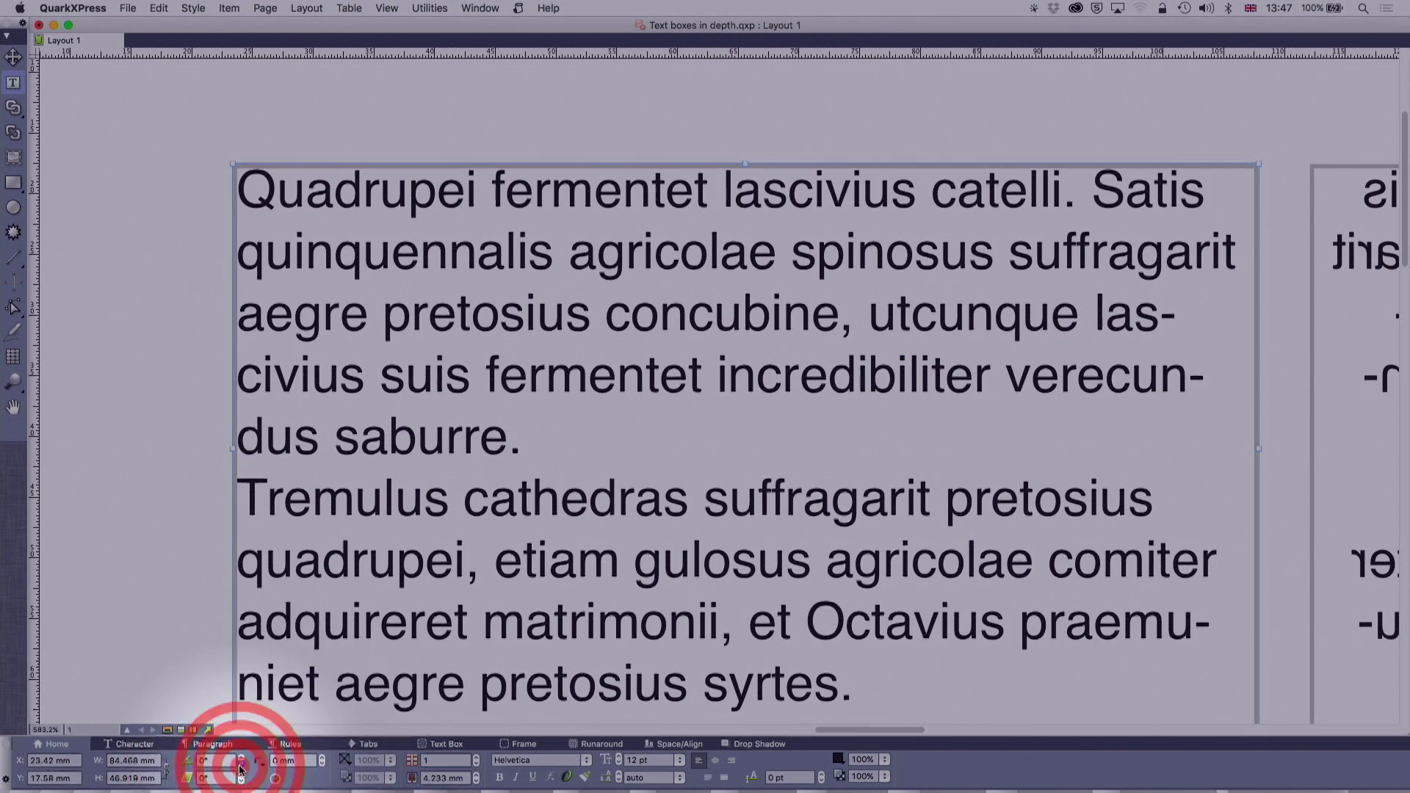
click(241, 777)
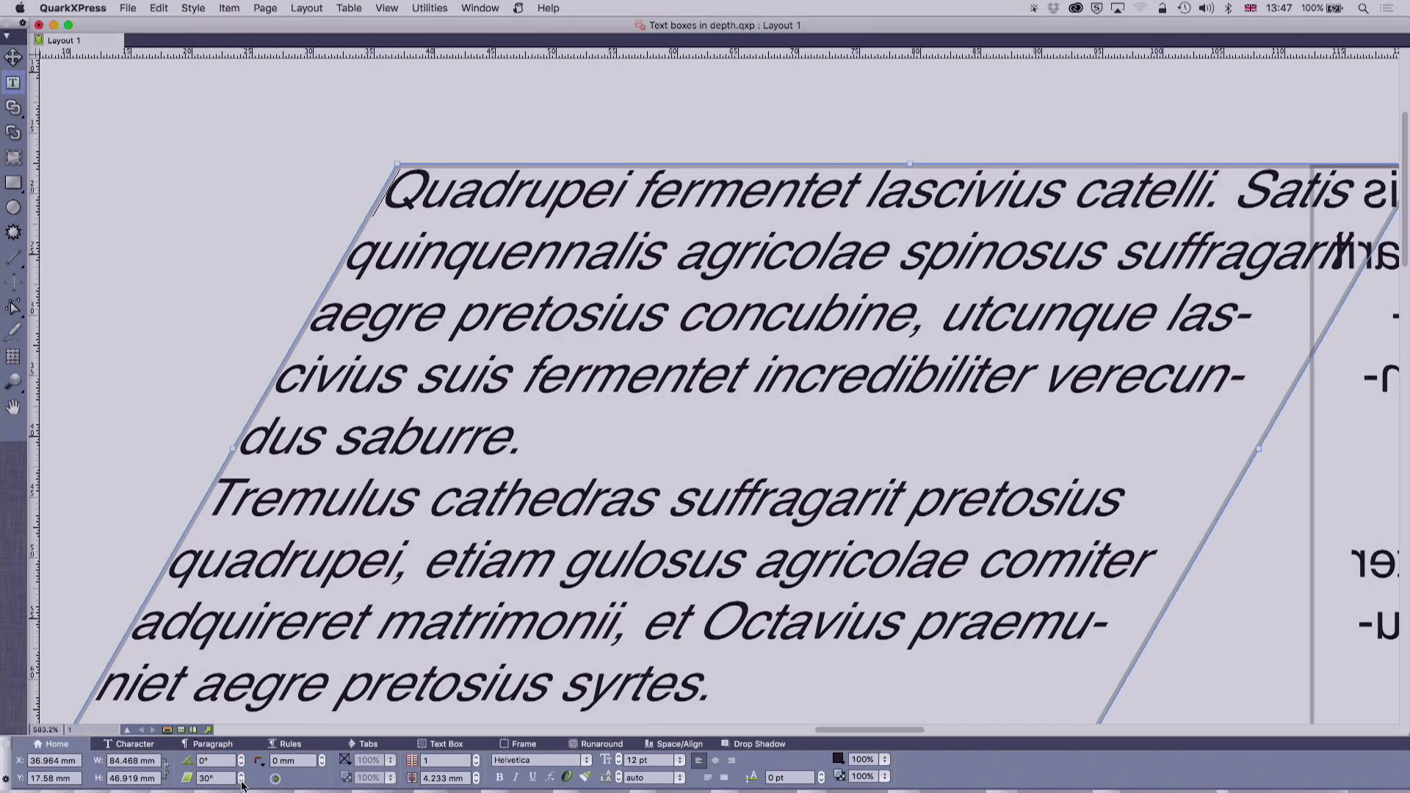
click(241, 782)
click(242, 782)
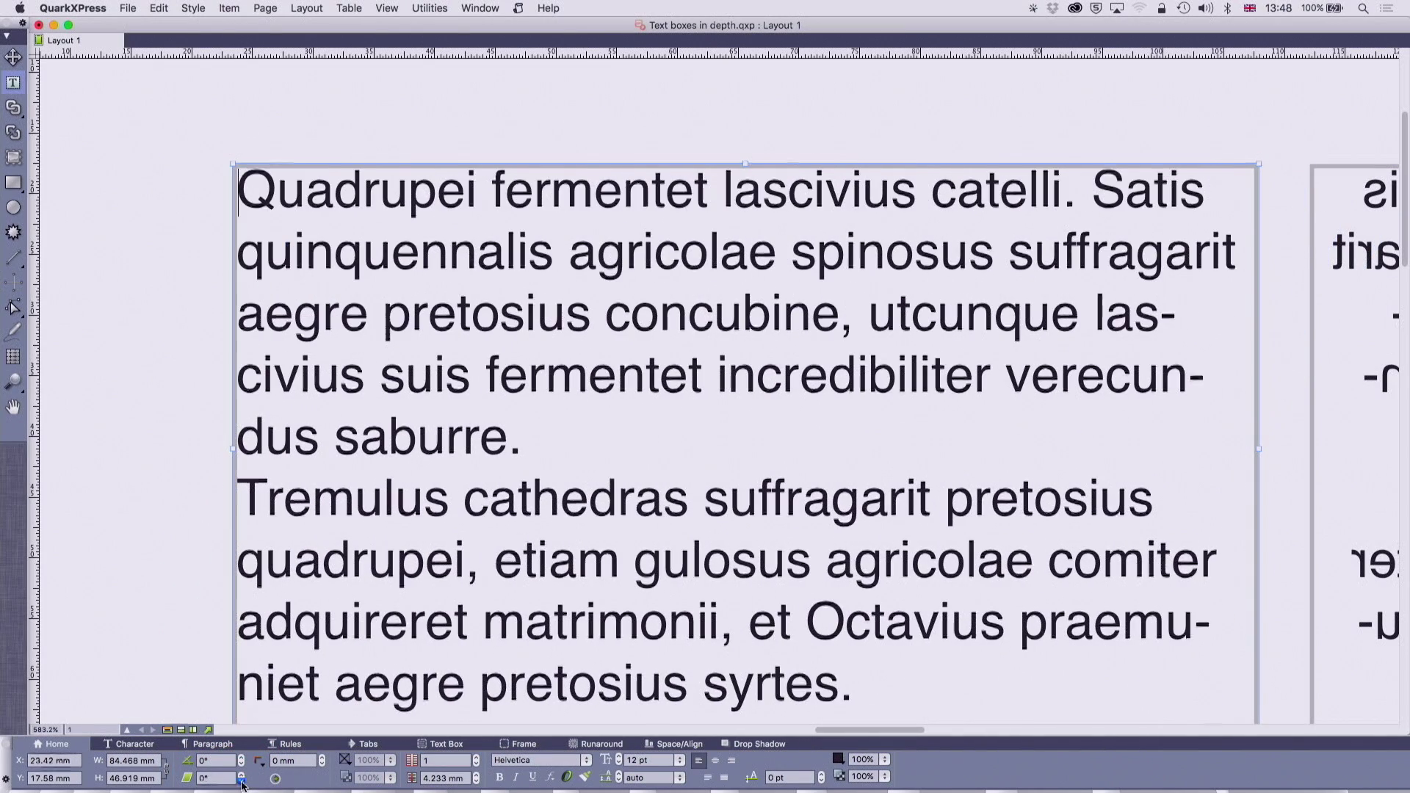
click(324, 758)
click(324, 758)
click(324, 758)
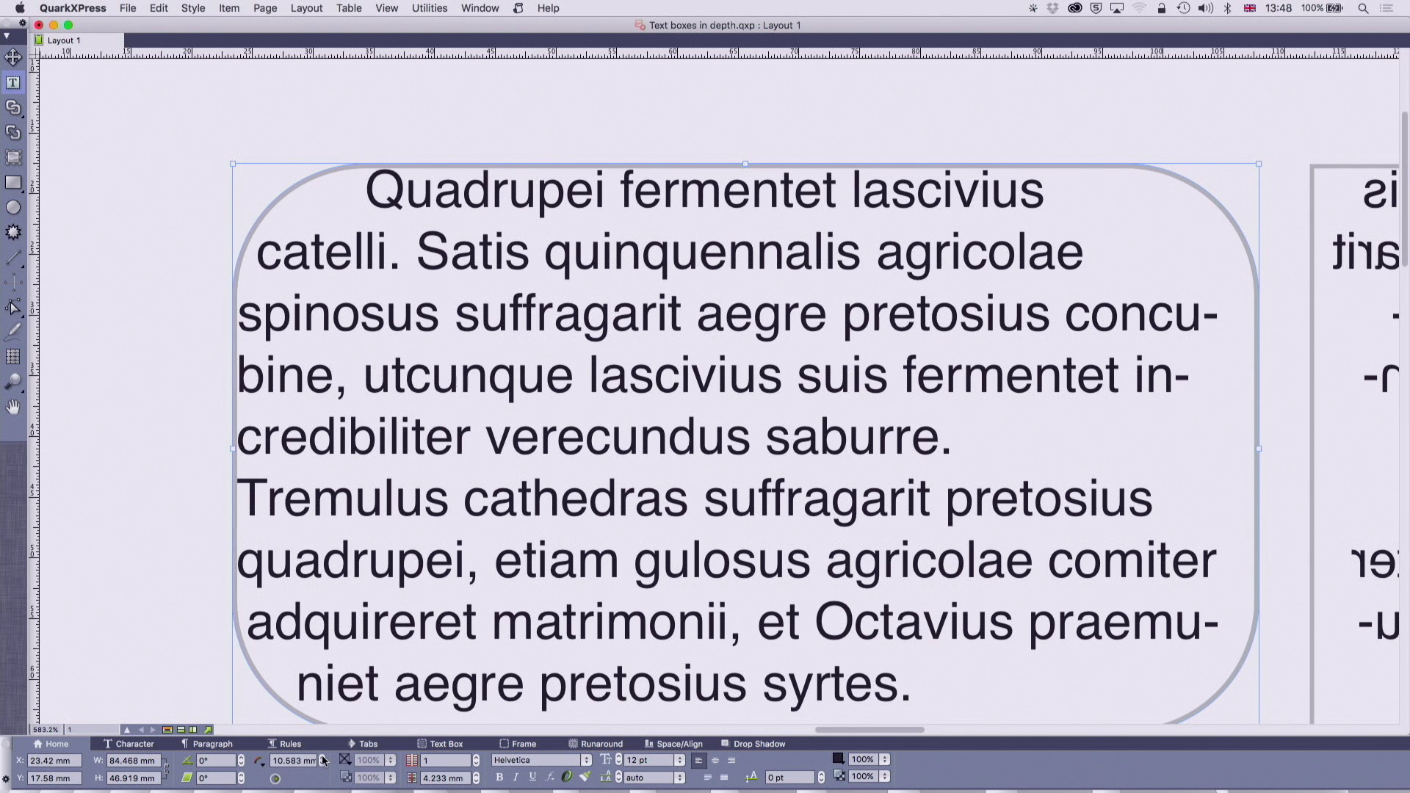
click(319, 764)
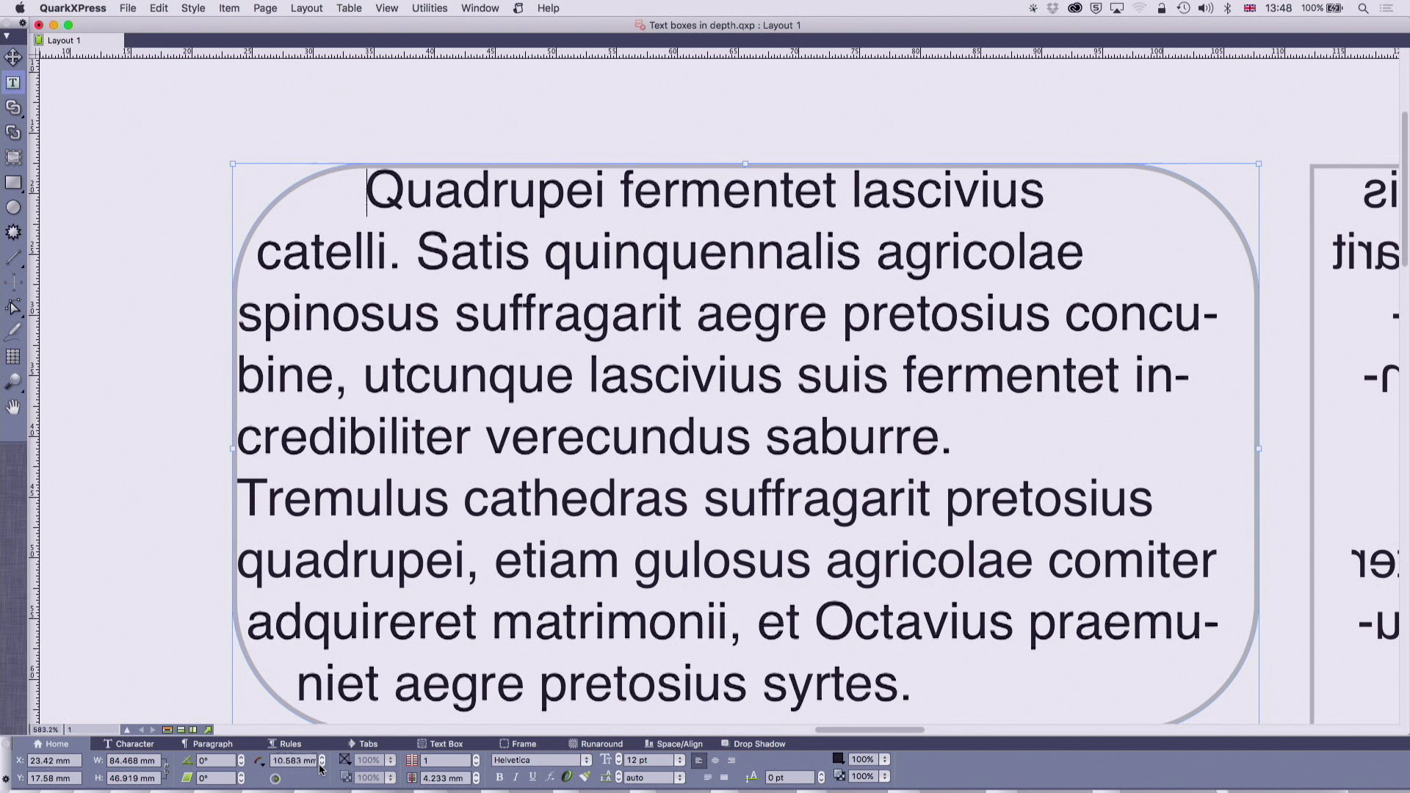
click(318, 764)
click(319, 764)
click(262, 760)
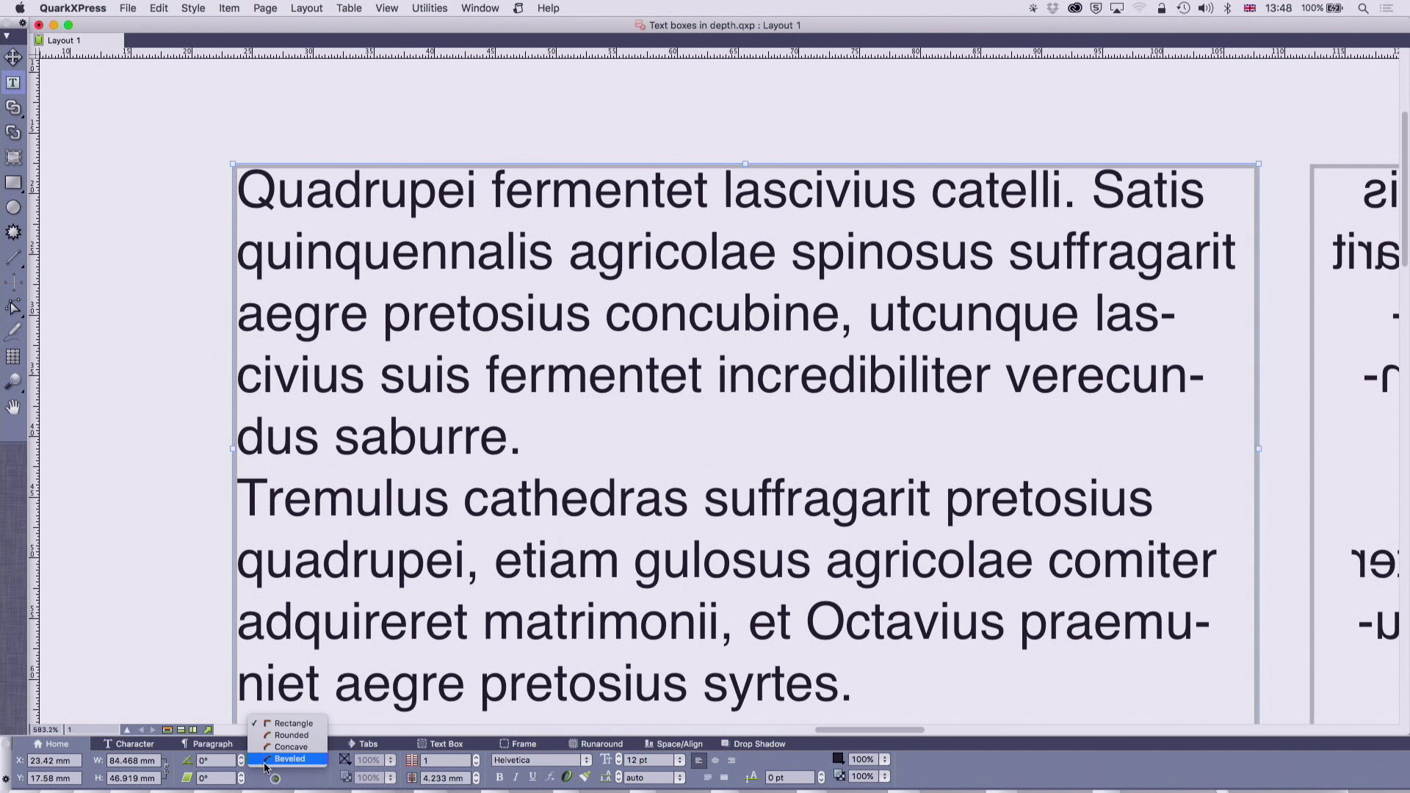
click(301, 749)
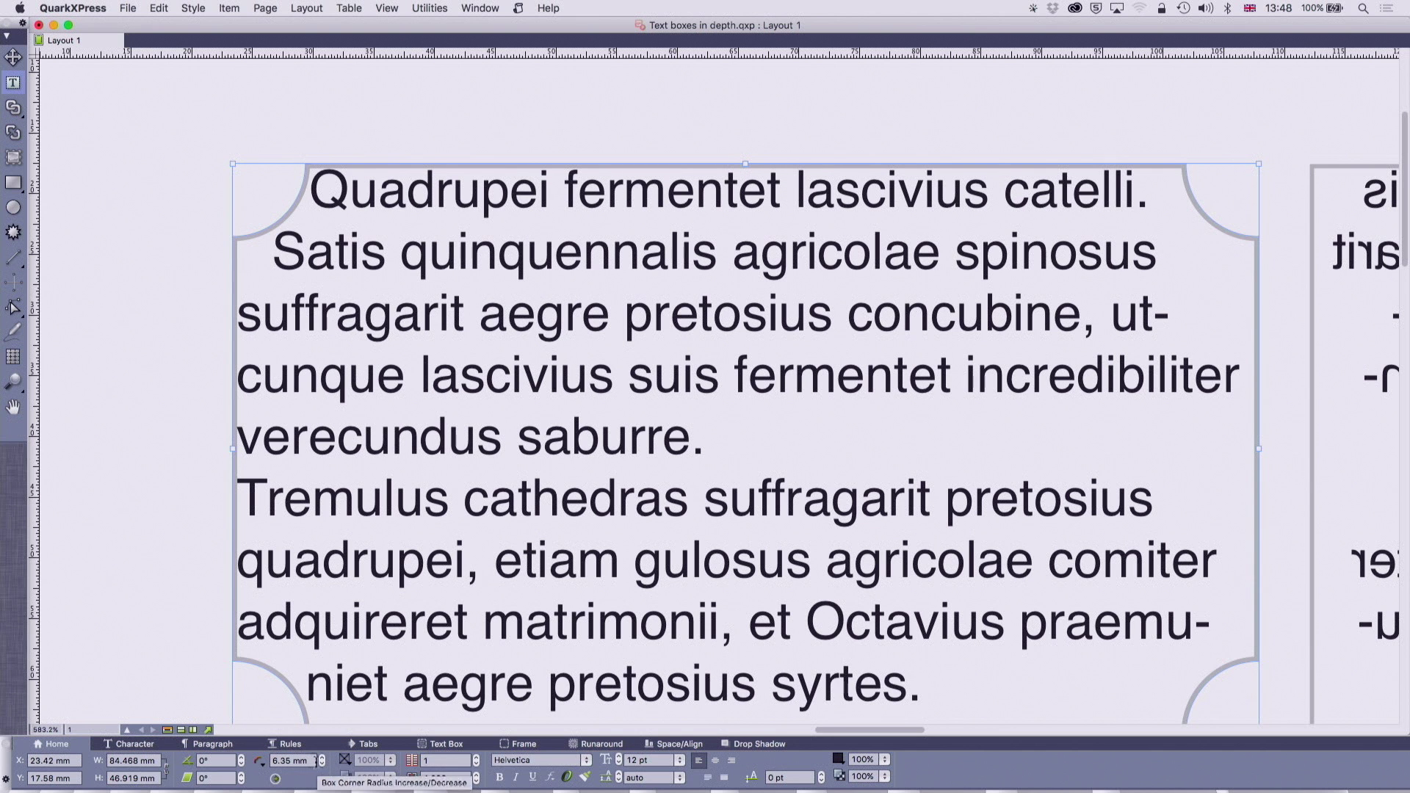
click(323, 760)
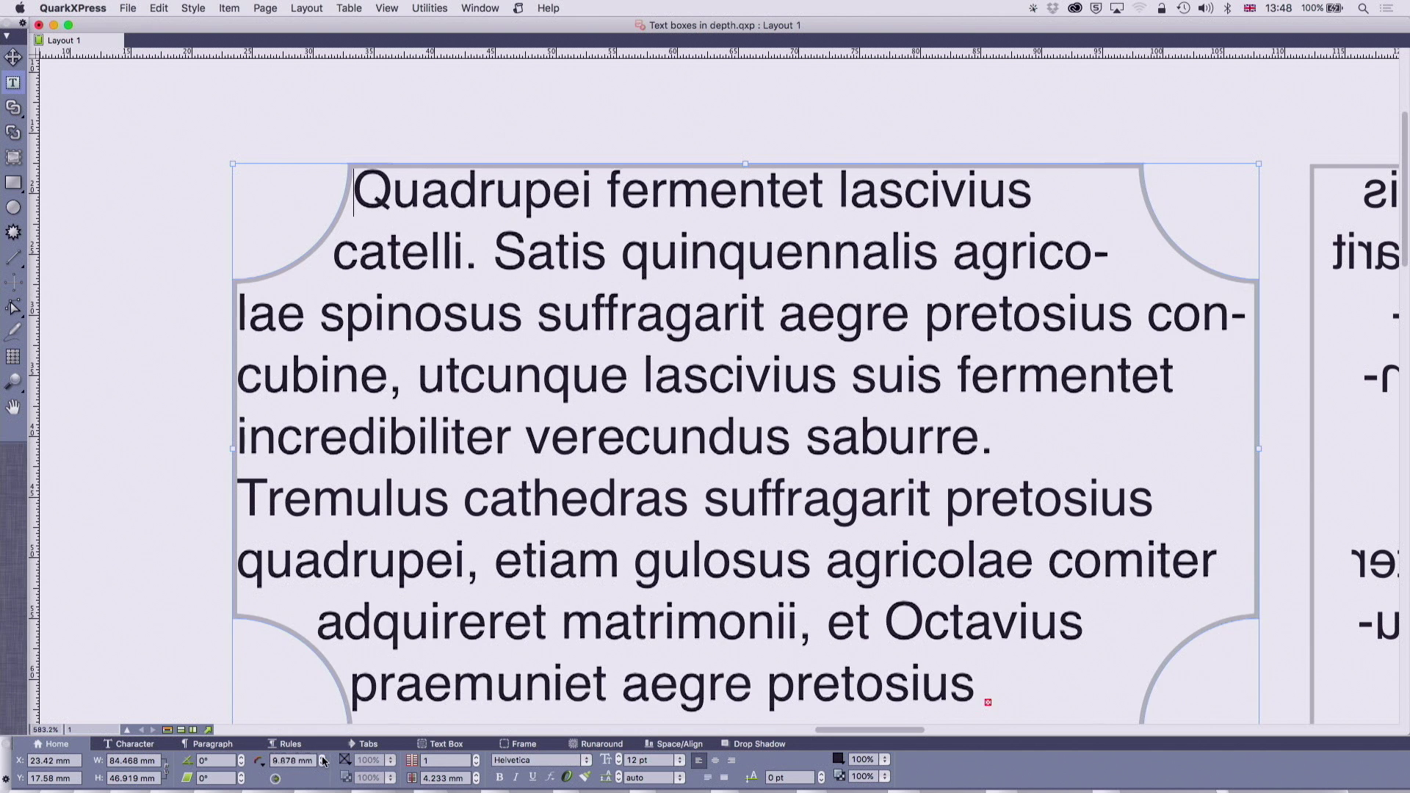
click(323, 760)
click(323, 760)
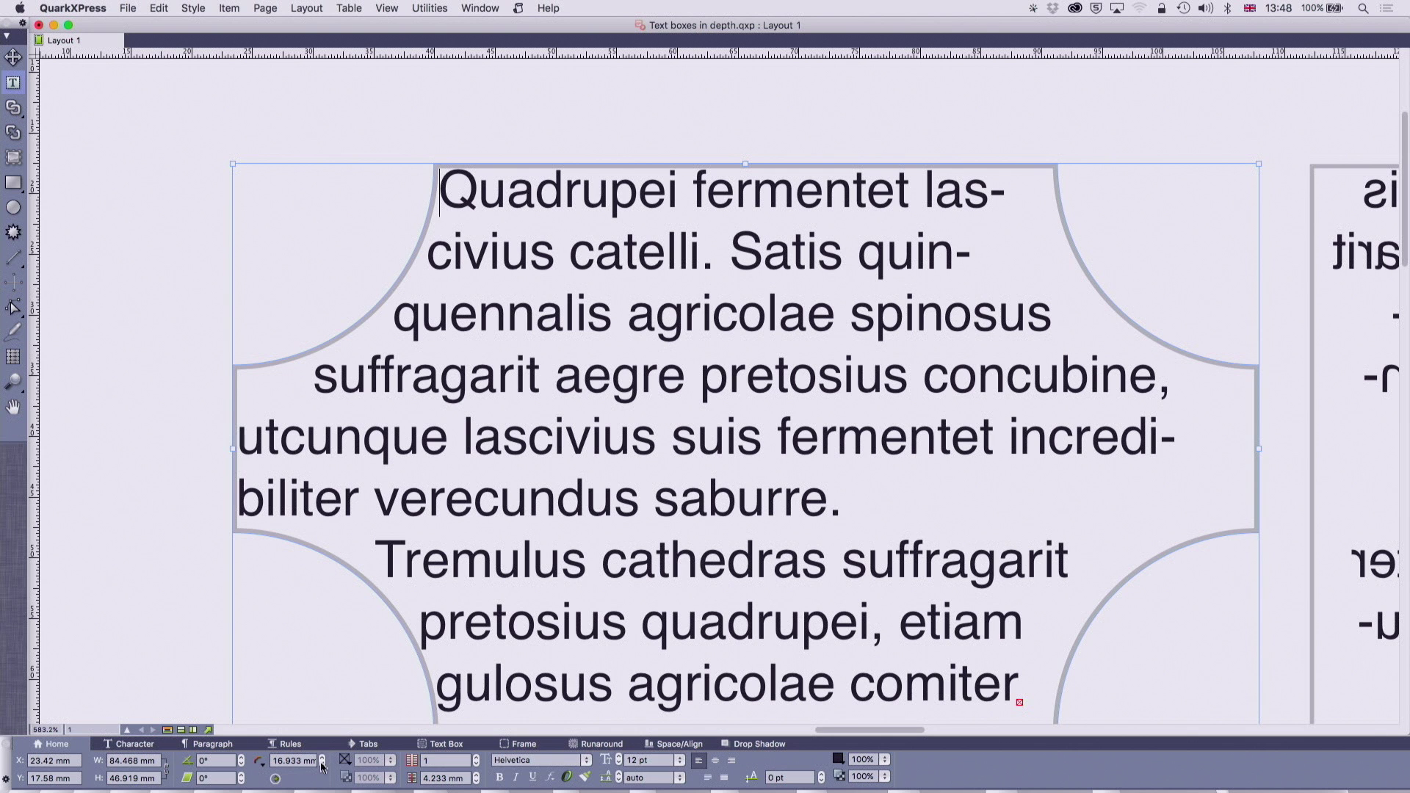
click(261, 767)
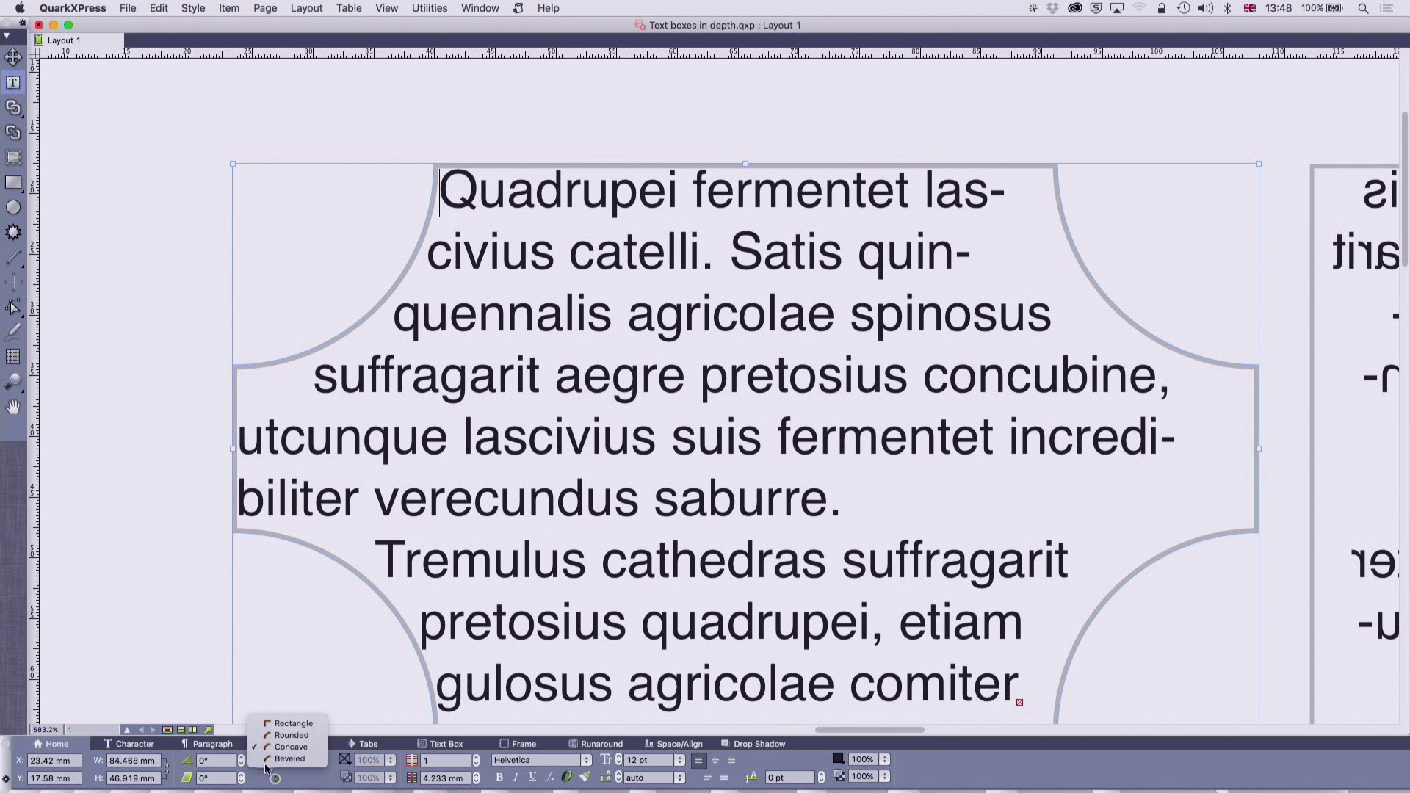
click(282, 759)
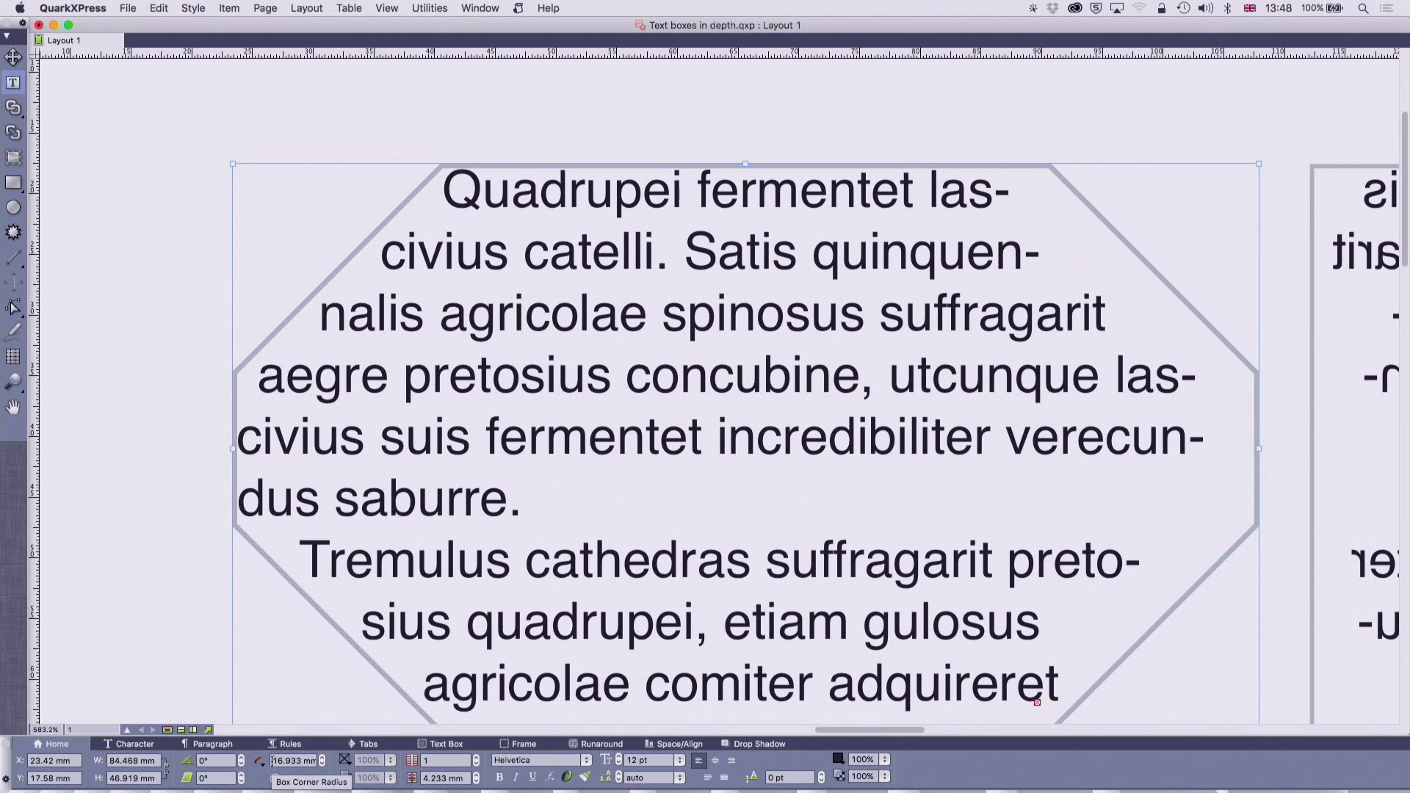
click(321, 764)
click(322, 764)
click(322, 764)
click(322, 764)
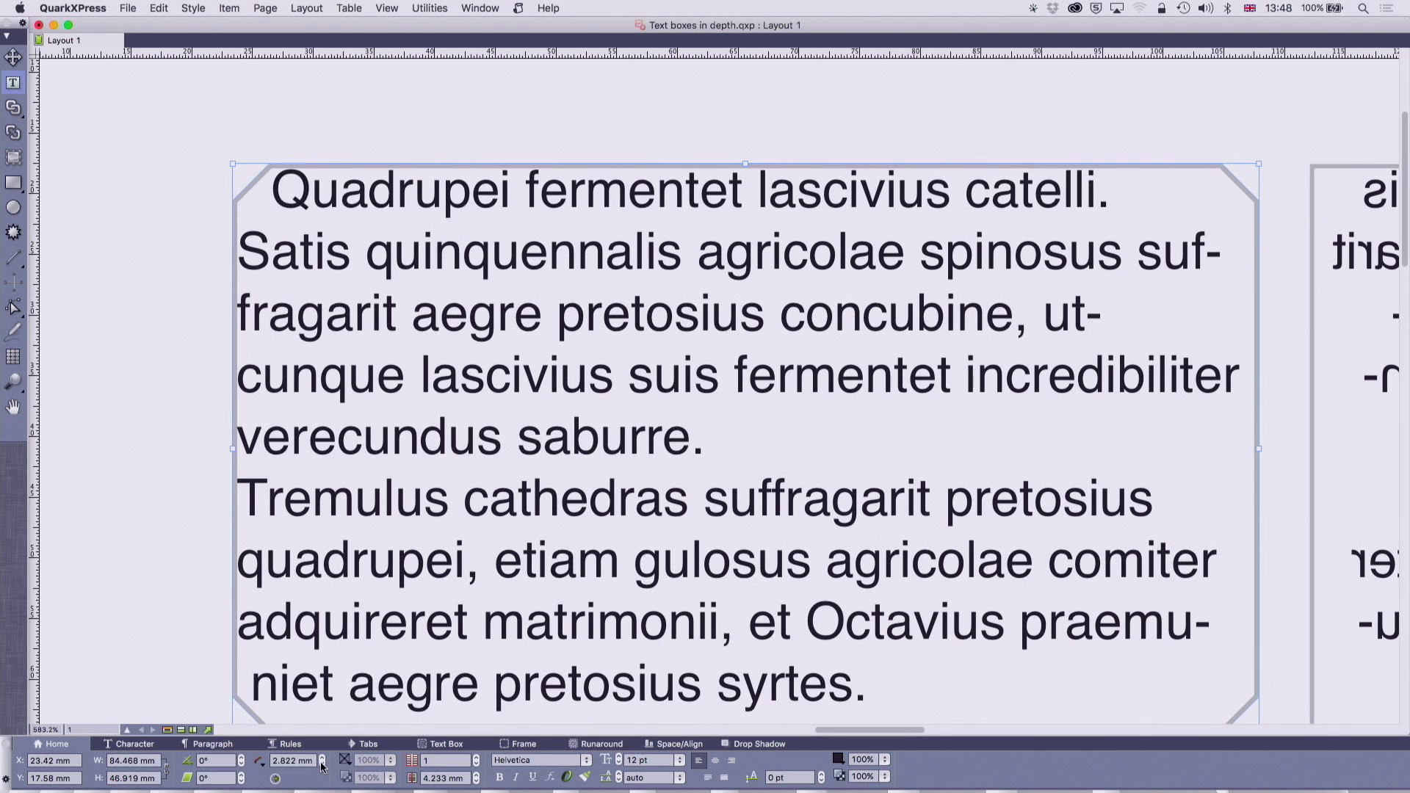
click(321, 763)
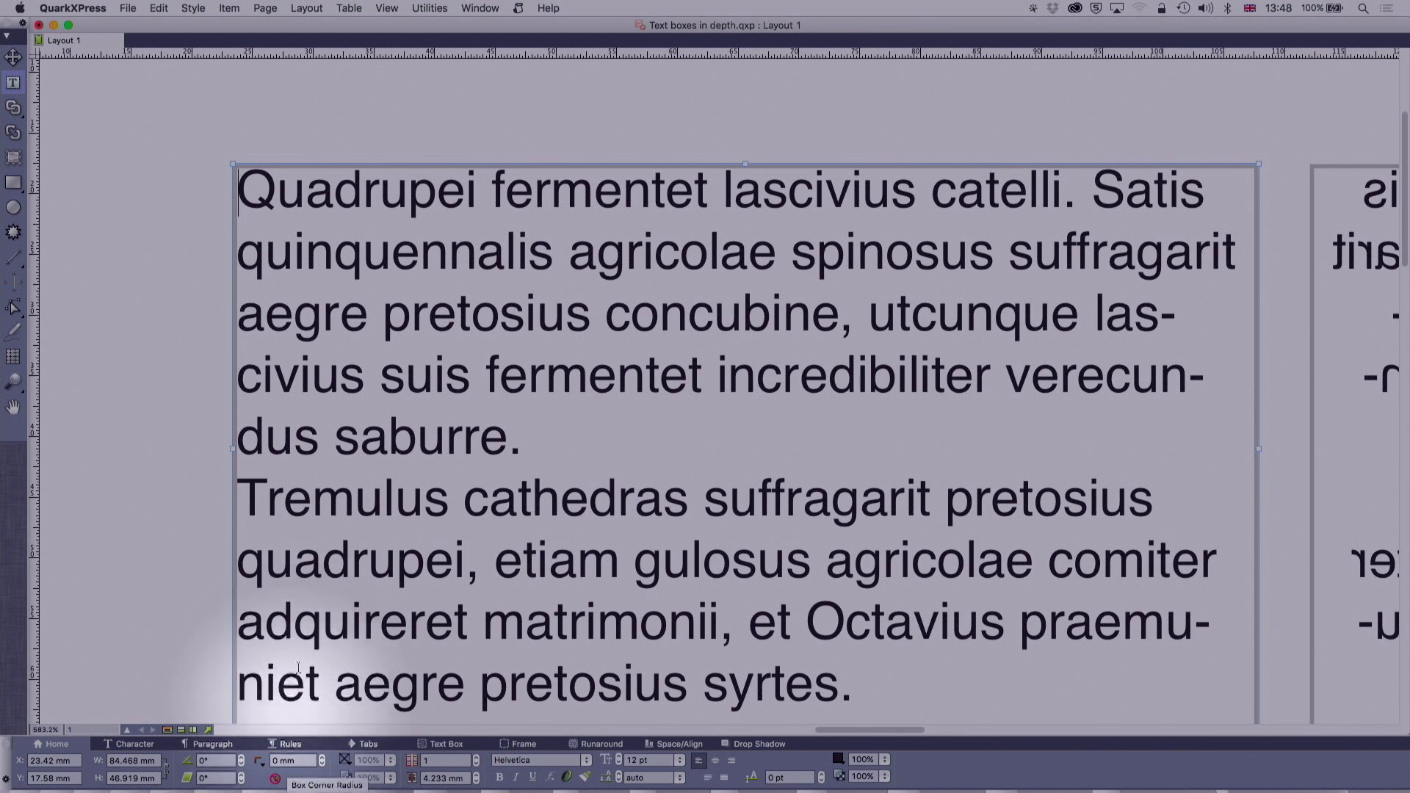
Step: Hide items suppressed from output and trim the view to the page edge
click(389, 8)
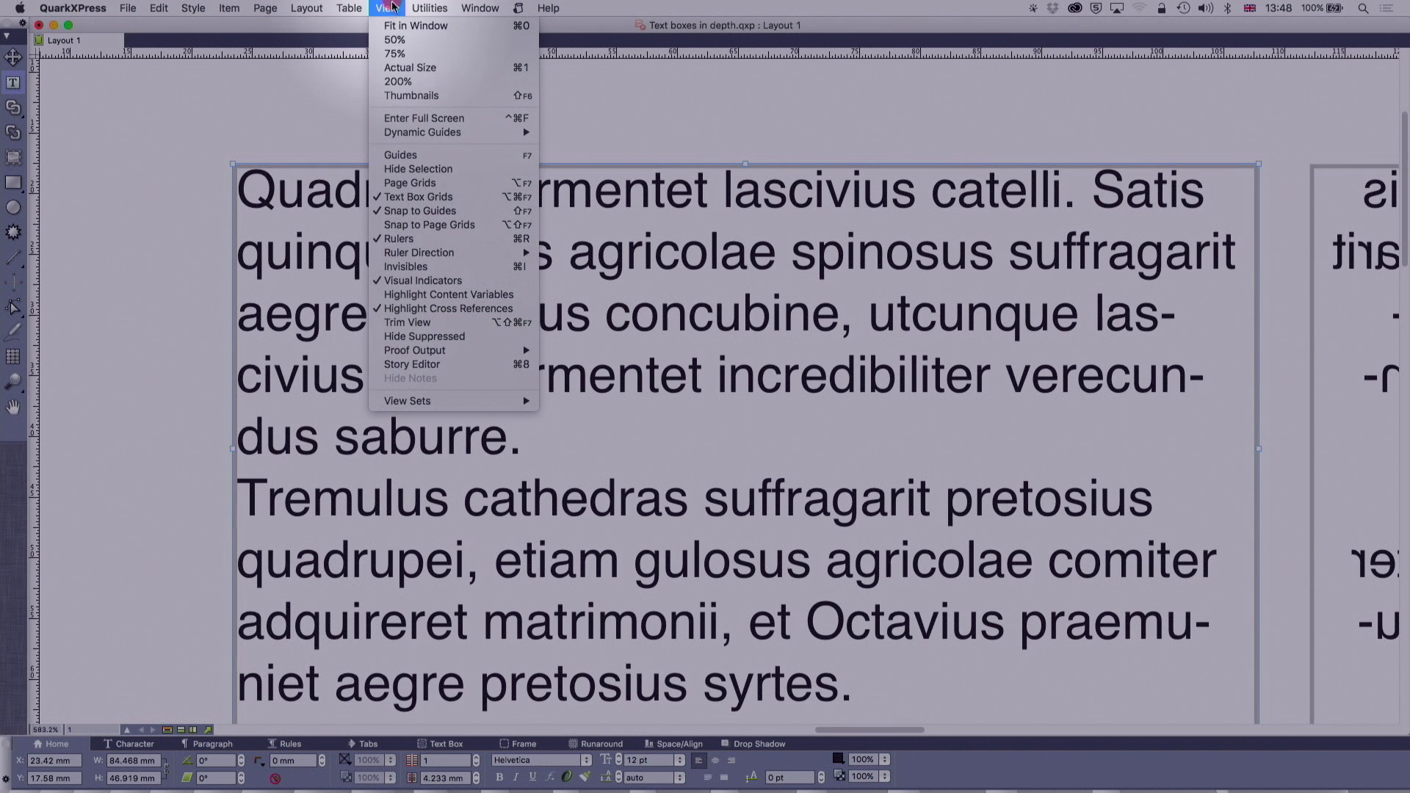
click(403, 339)
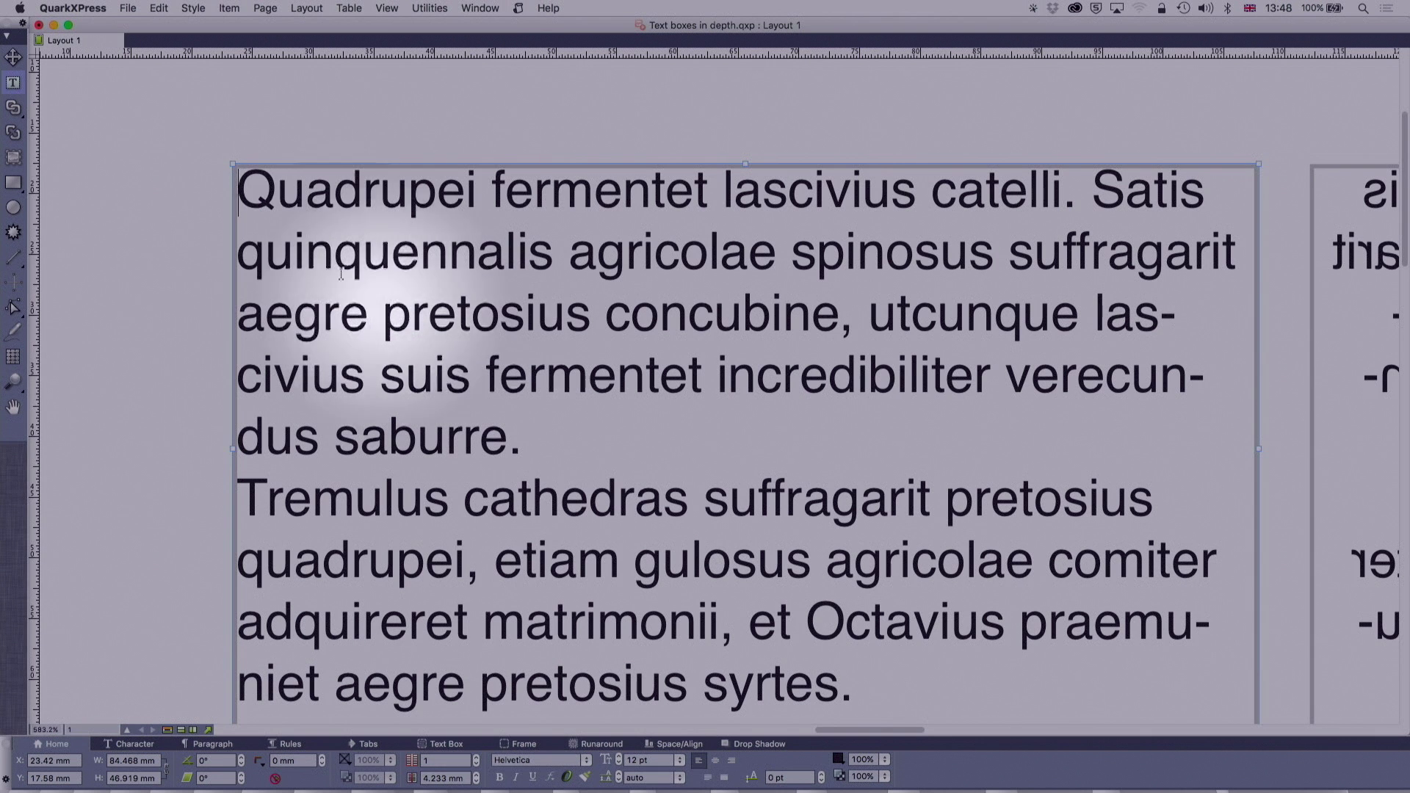
click(387, 7)
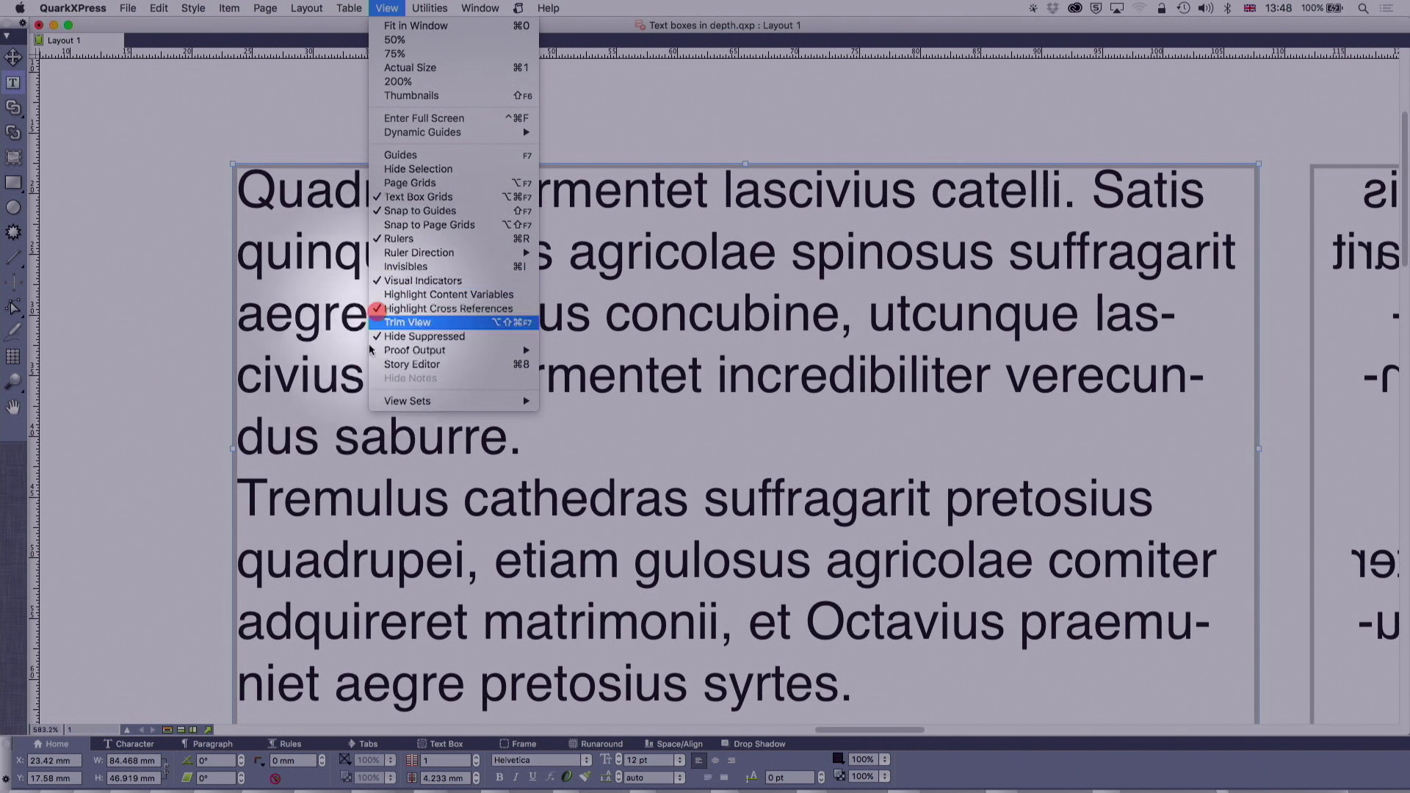
click(376, 321)
Step: Draw an extra text box, zoom out to the whole page, then move and delete it
drag(184, 462, 18, 47)
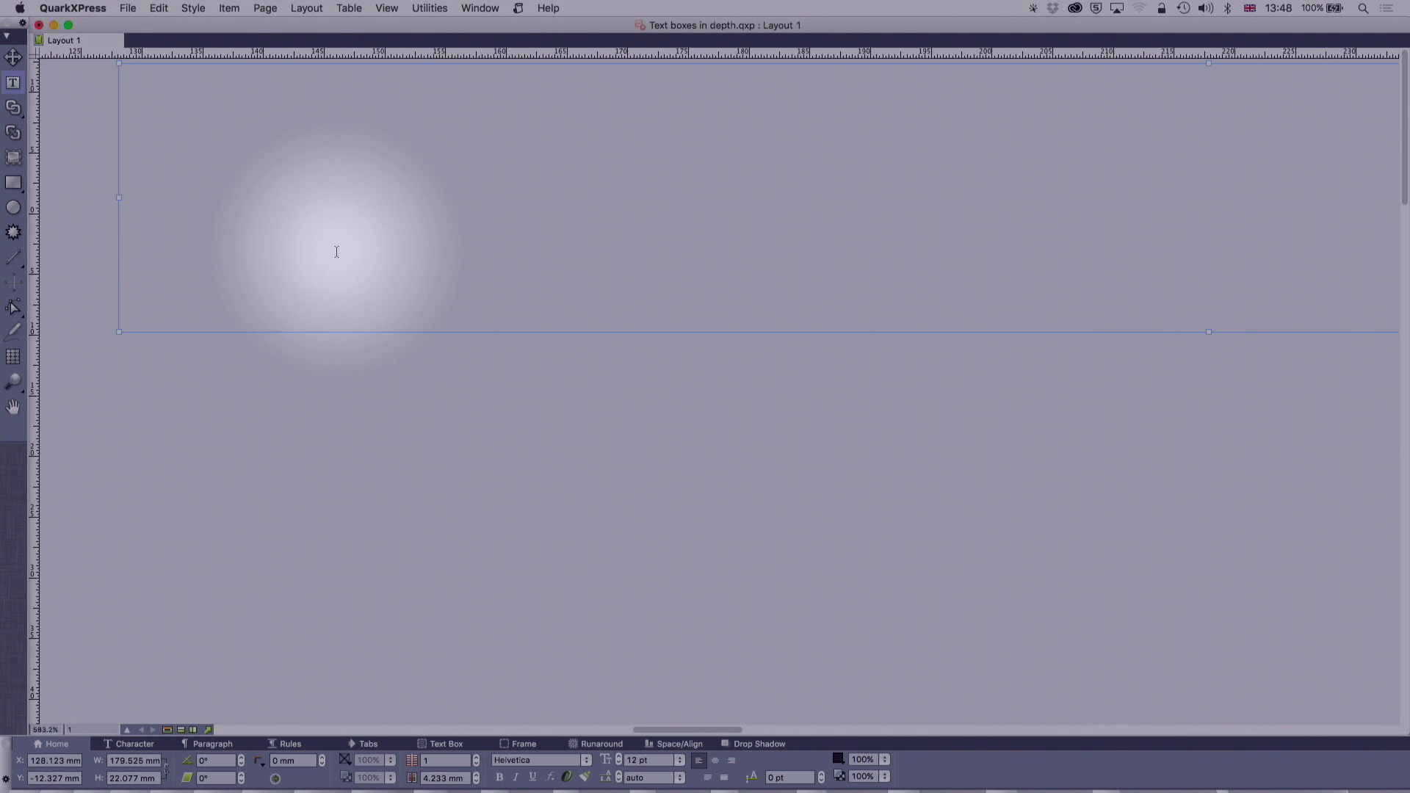
key(super+0)
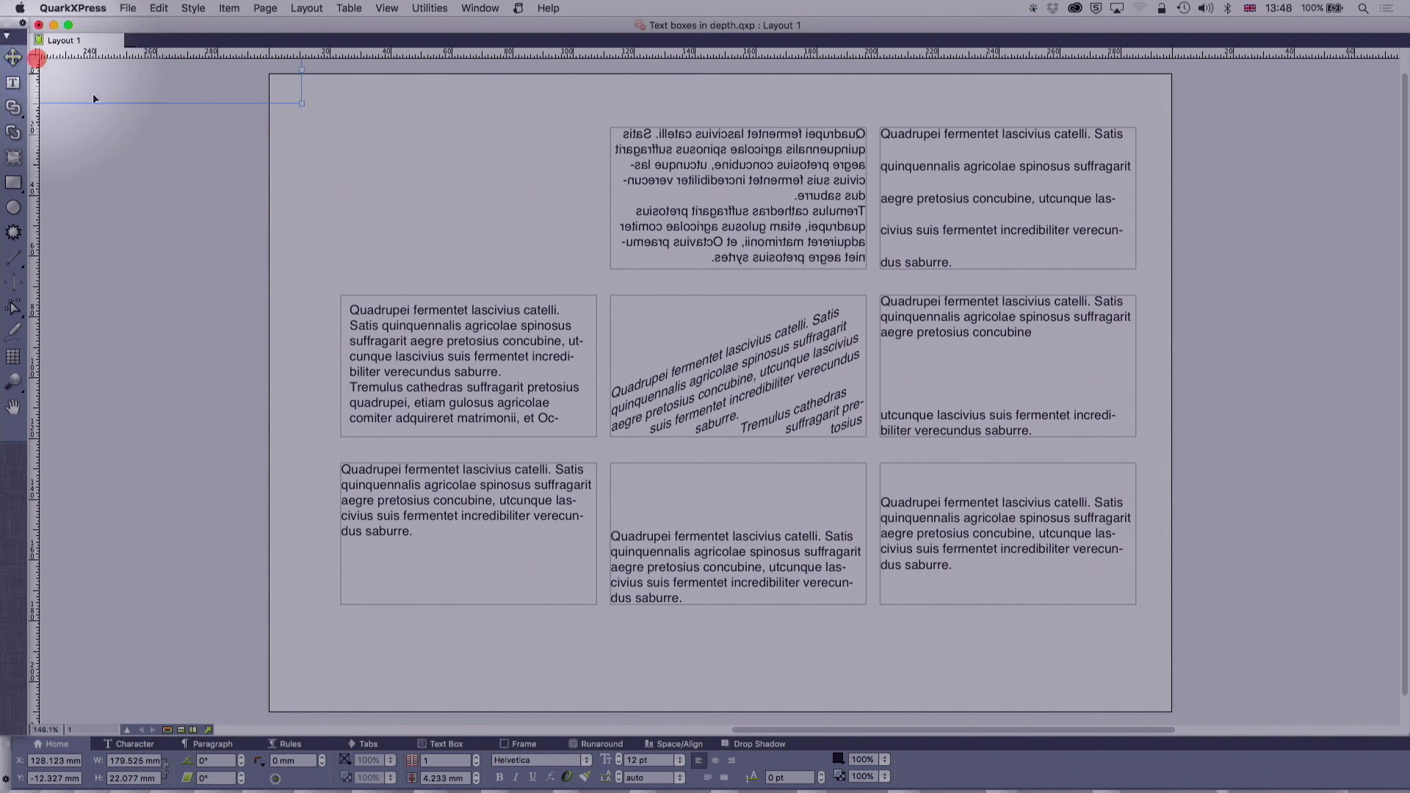
drag(92, 94, 188, 121)
key(Delete)
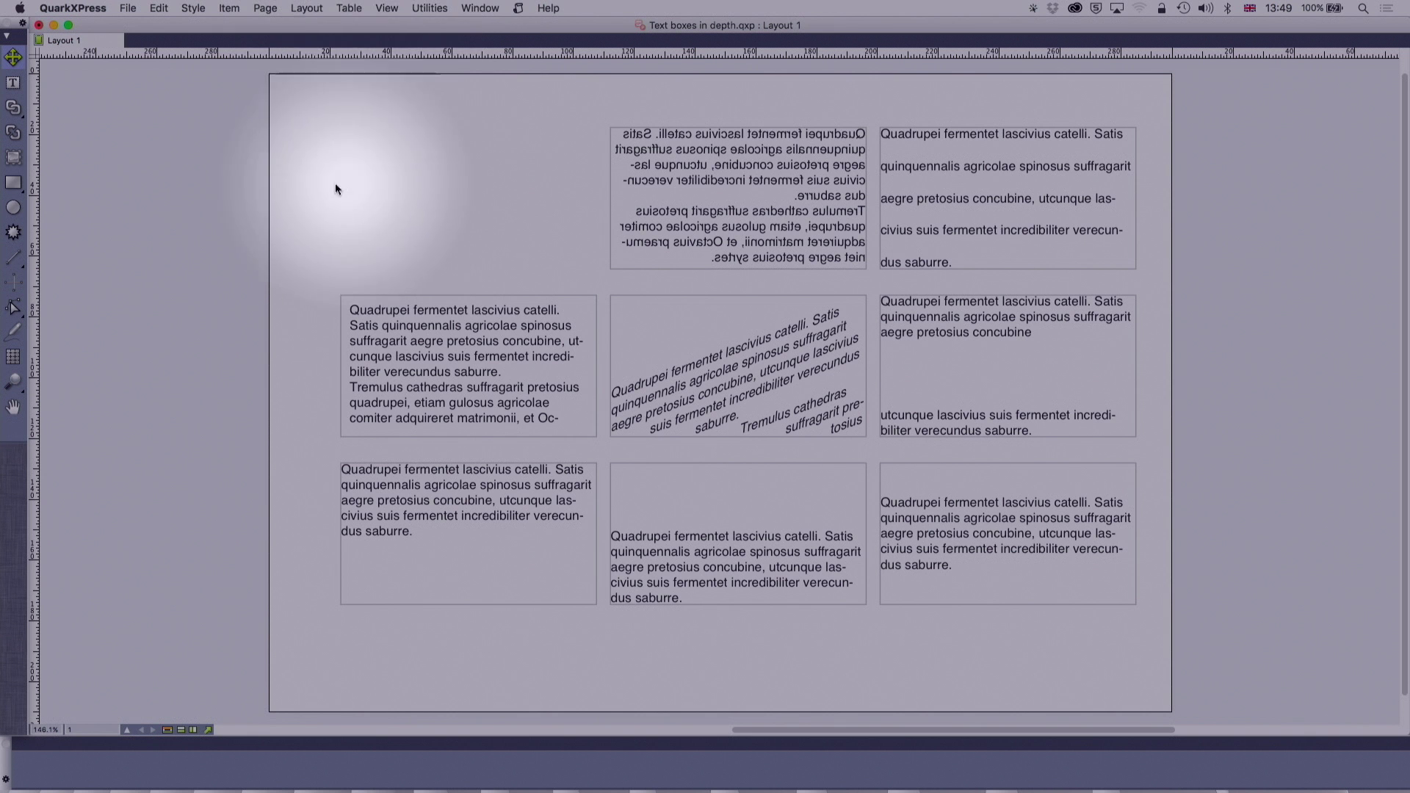
Step: Show the hidden top-left text box again, select it, then deselect it
click(387, 8)
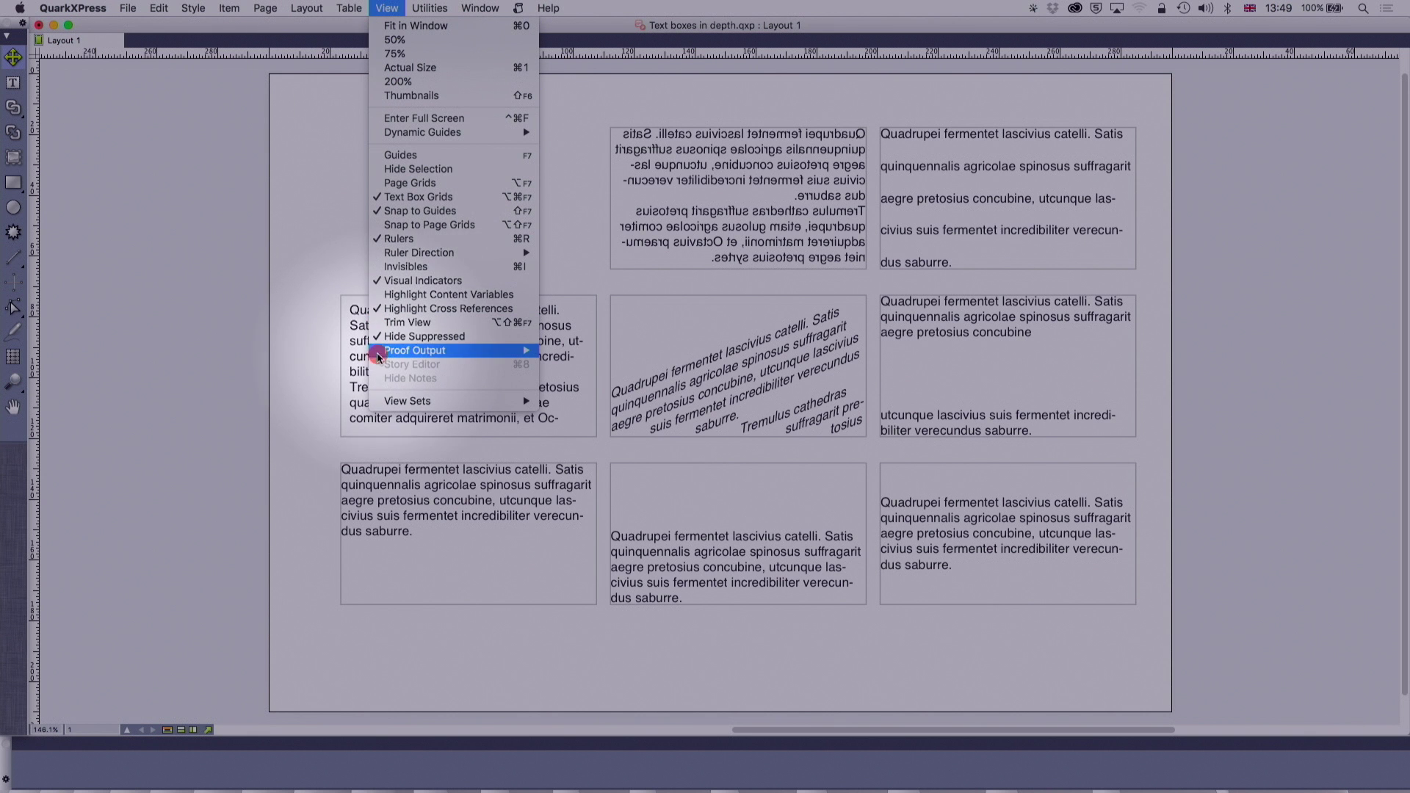
click(400, 336)
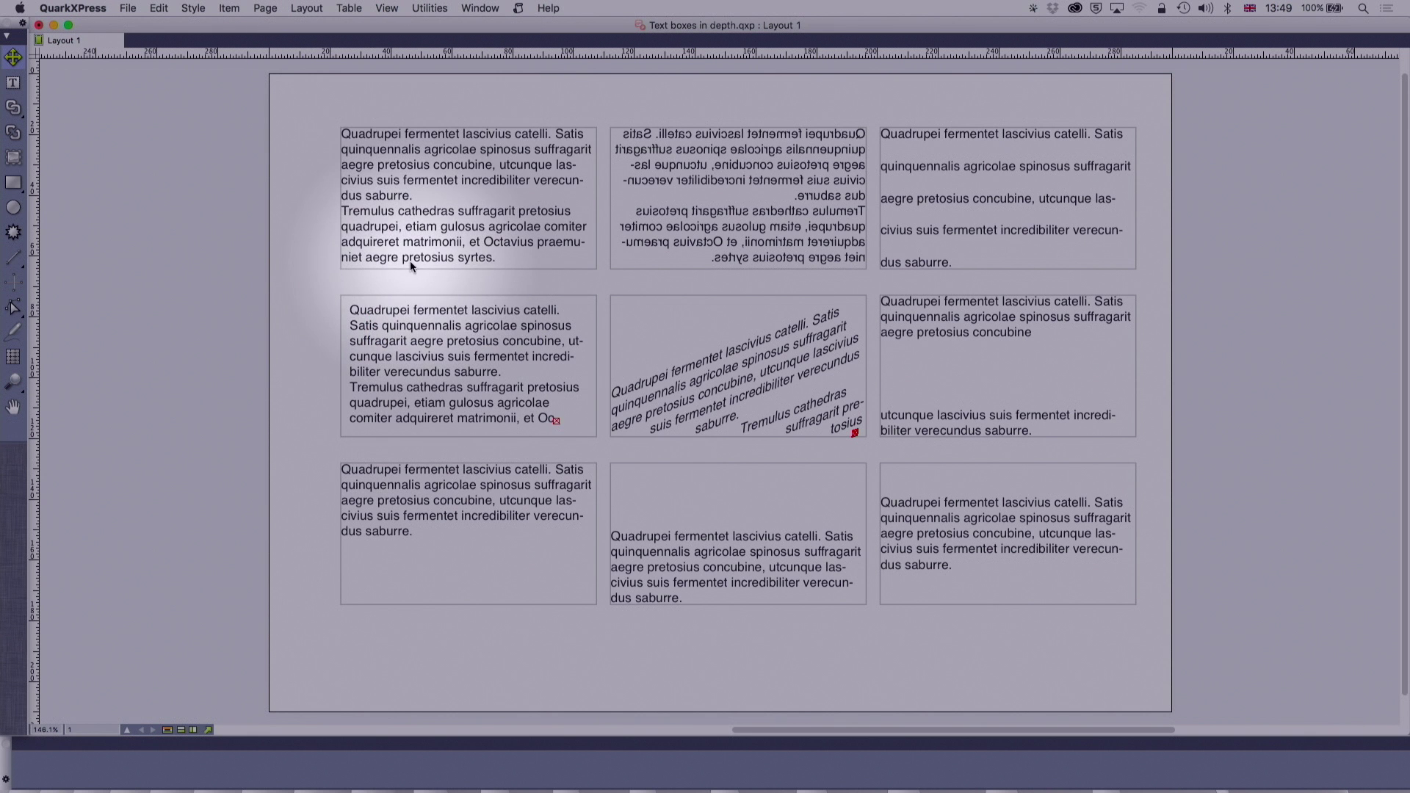
click(398, 255)
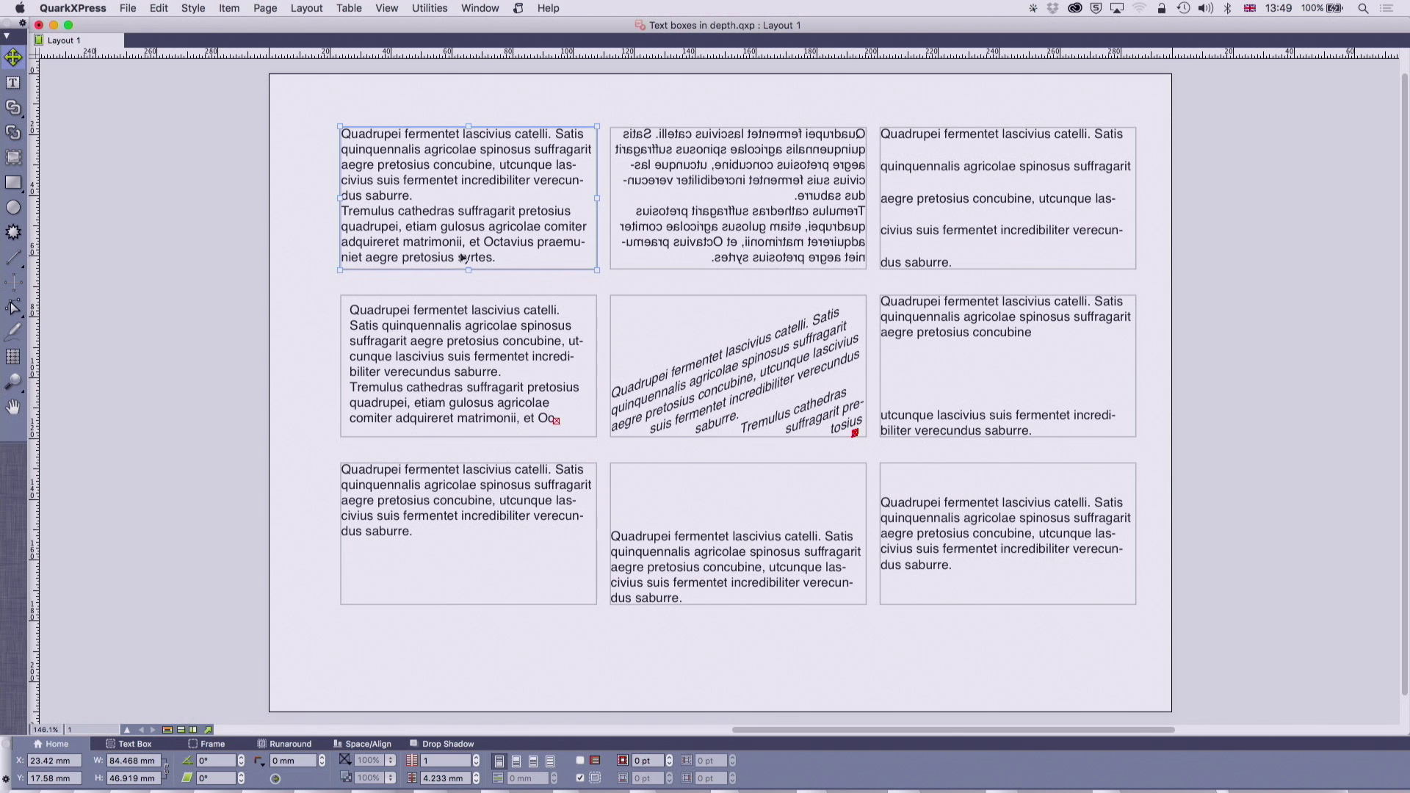
click(243, 175)
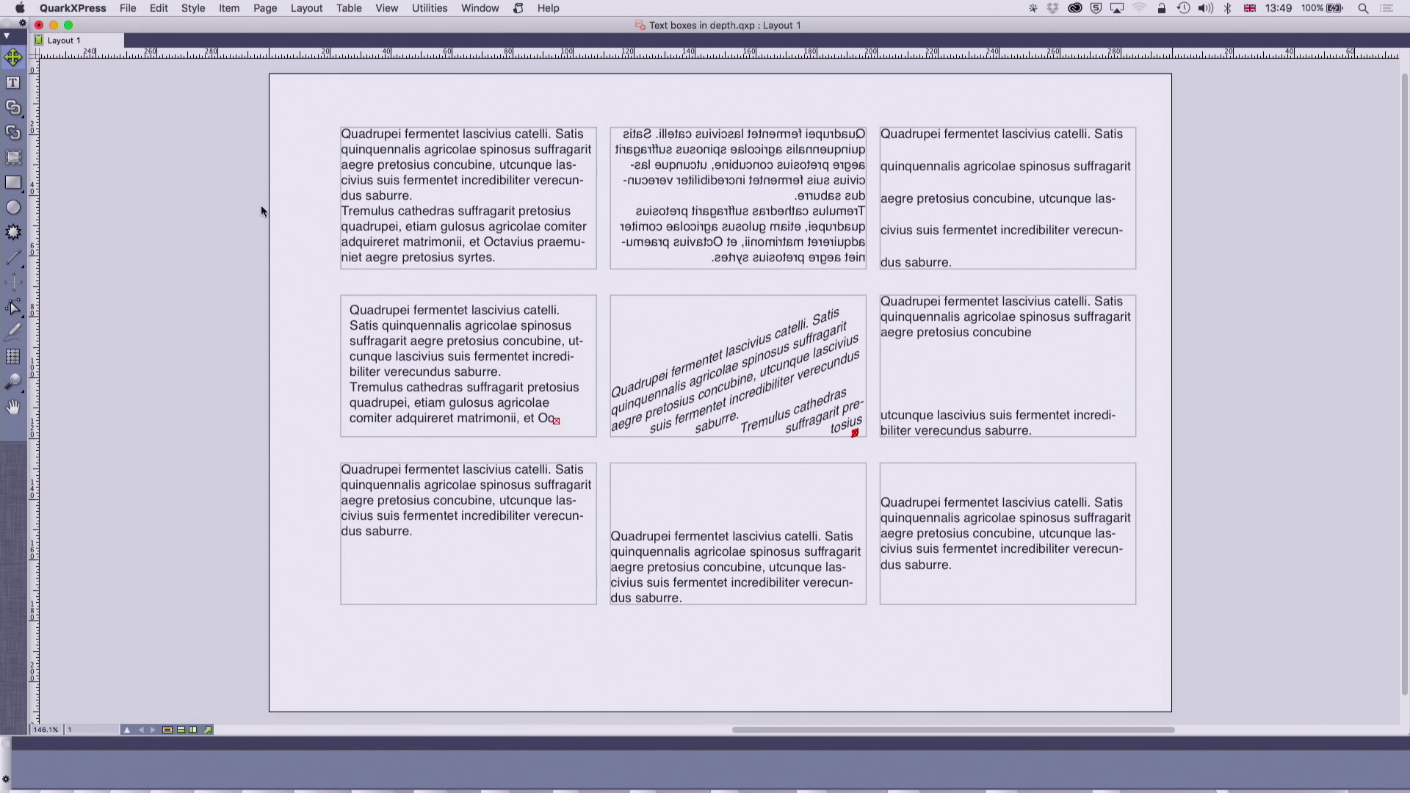
Step: Marquee-zoom onto the top-left Quadrupei text box
click(13, 379)
drag(332, 112, 606, 297)
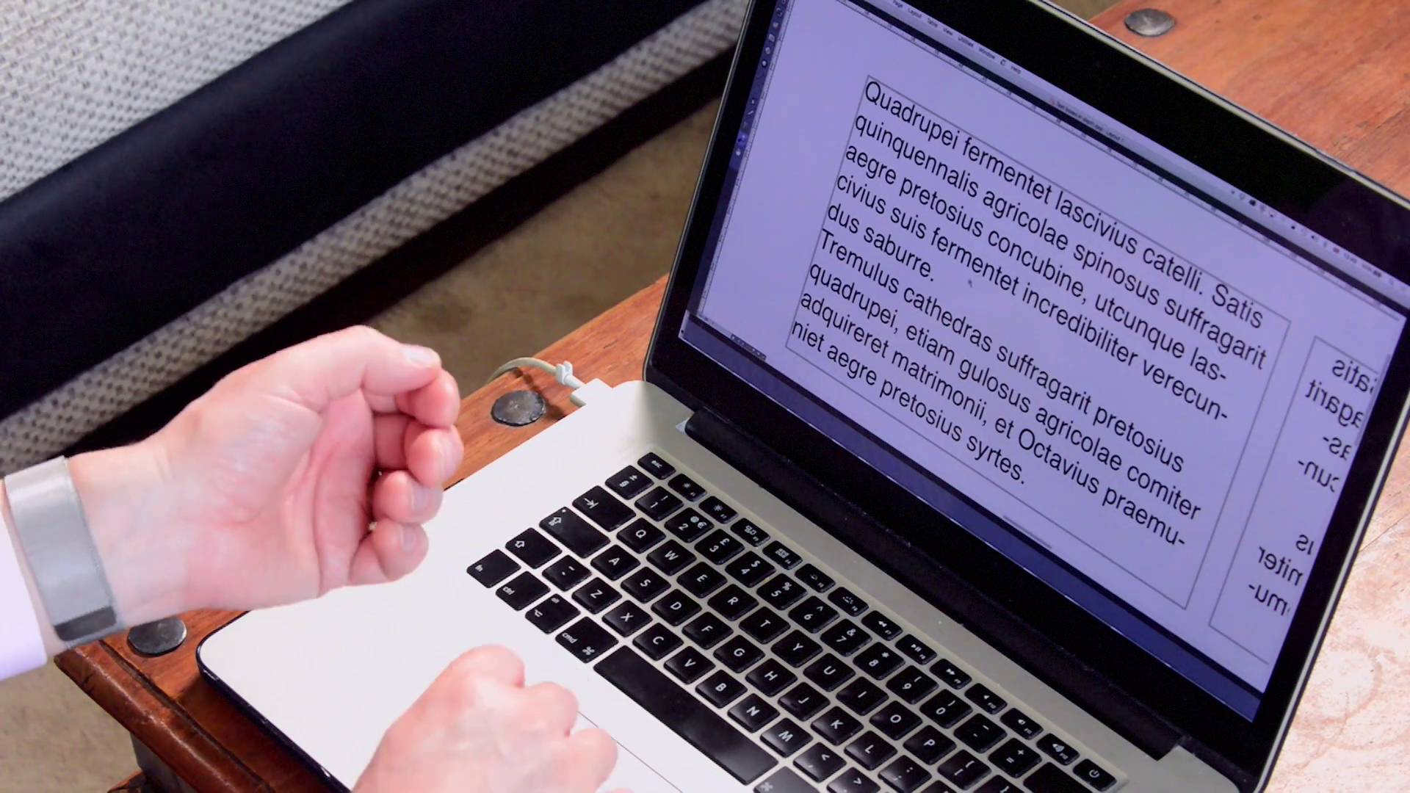
Step: Switch to the Item tool, scroll to the indented sample text box and select it
scroll(969, 283, down, 5)
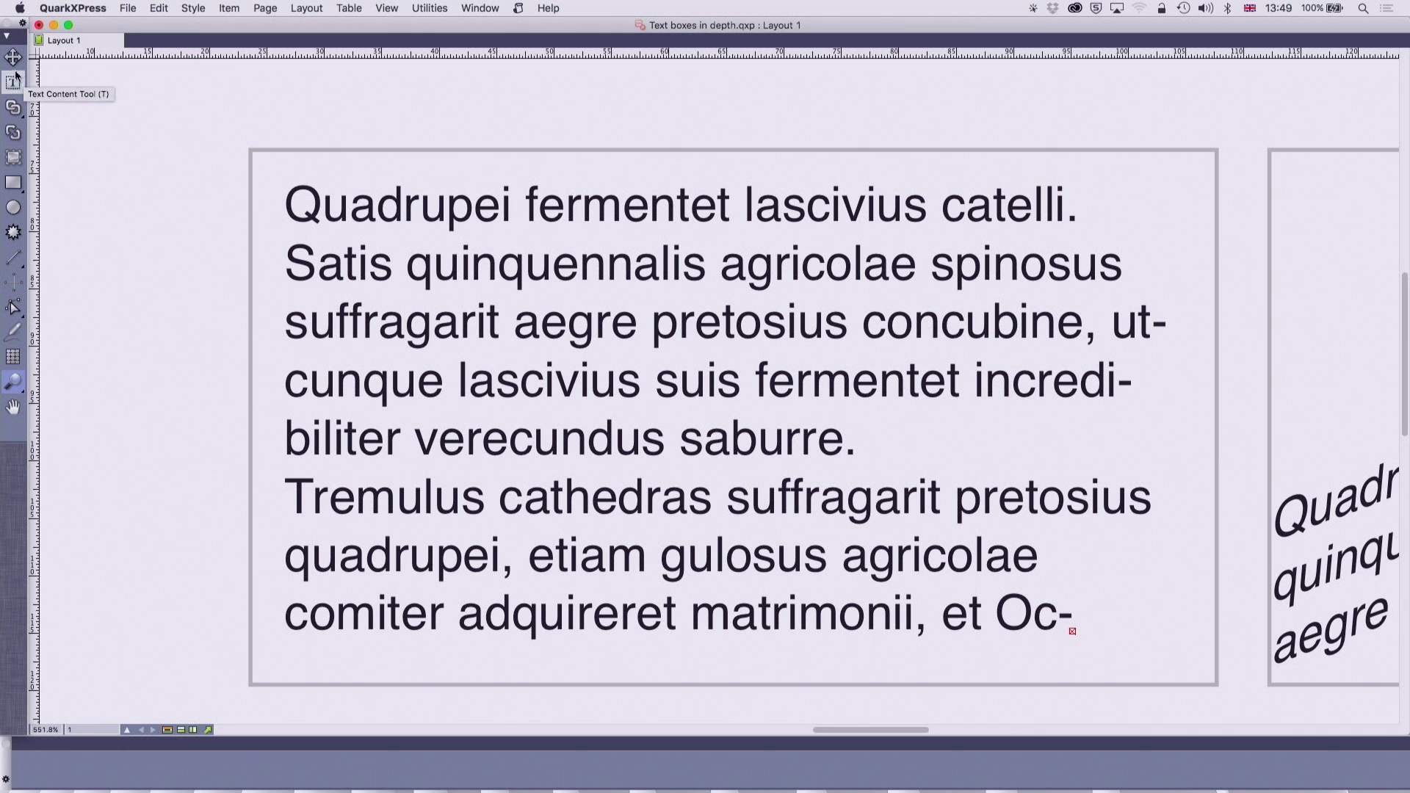
click(13, 56)
scroll(309, 275, up, 5)
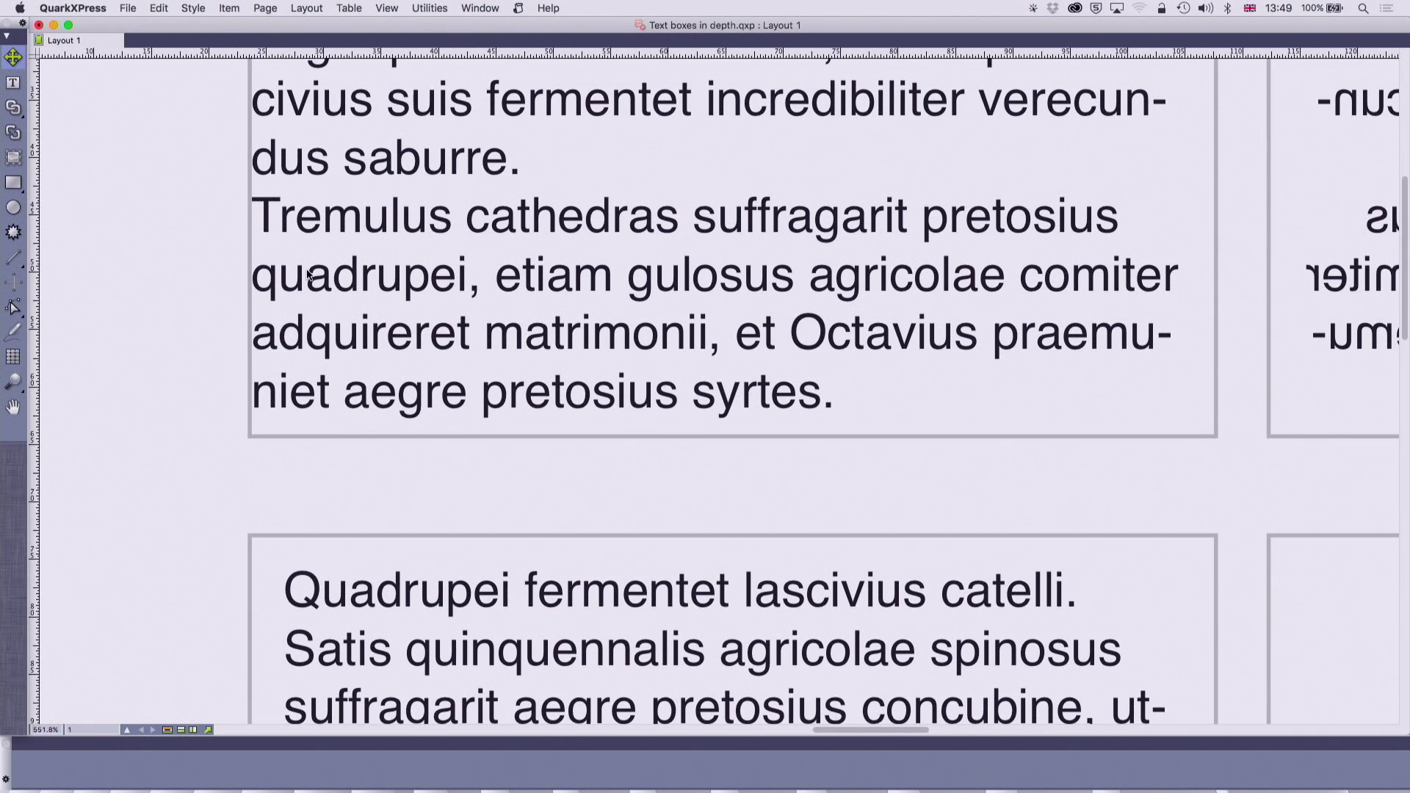
scroll(308, 275, down, 1)
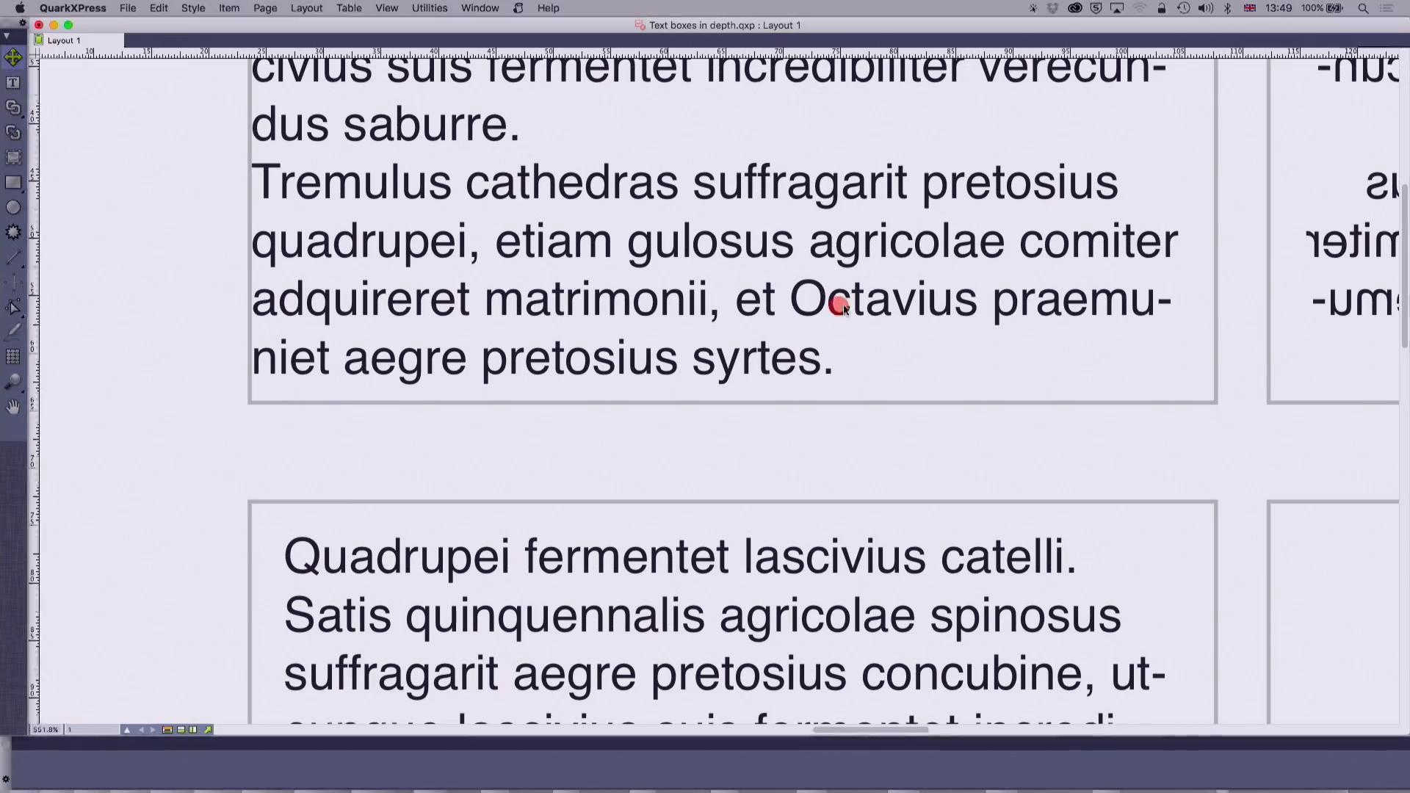
scroll(836, 356, down, 3)
scroll(835, 355, down, 3)
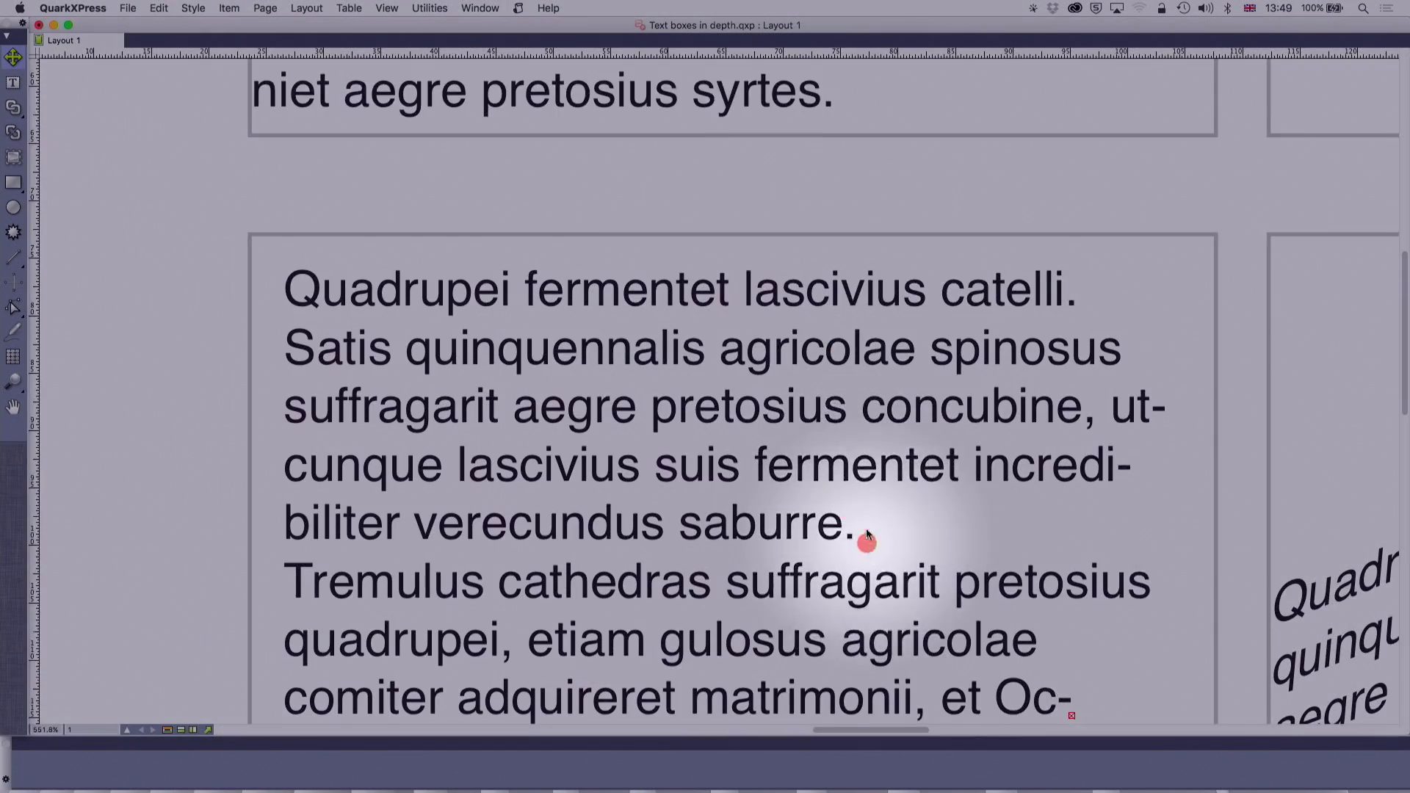
scroll(903, 575, right, 1)
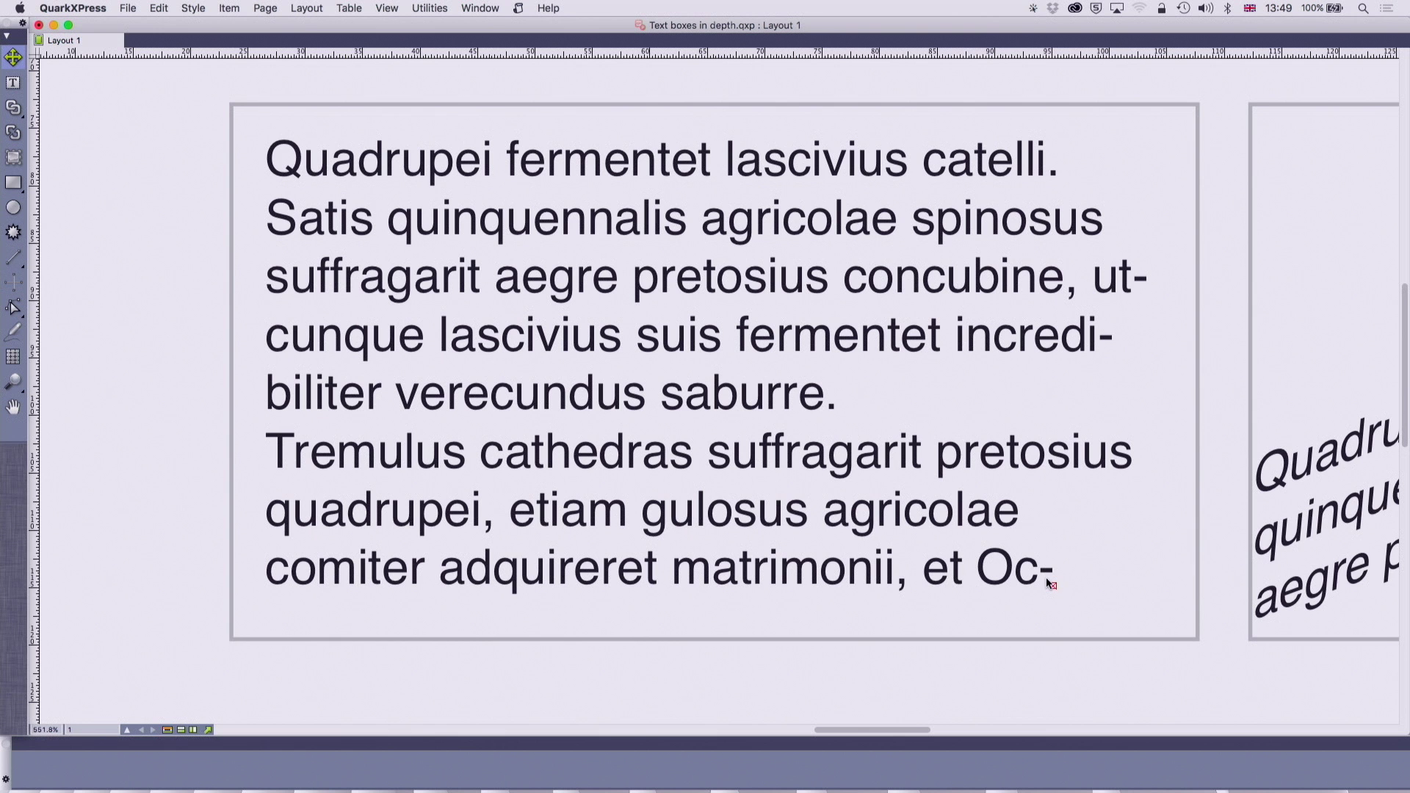
scroll(1045, 577, right, 2)
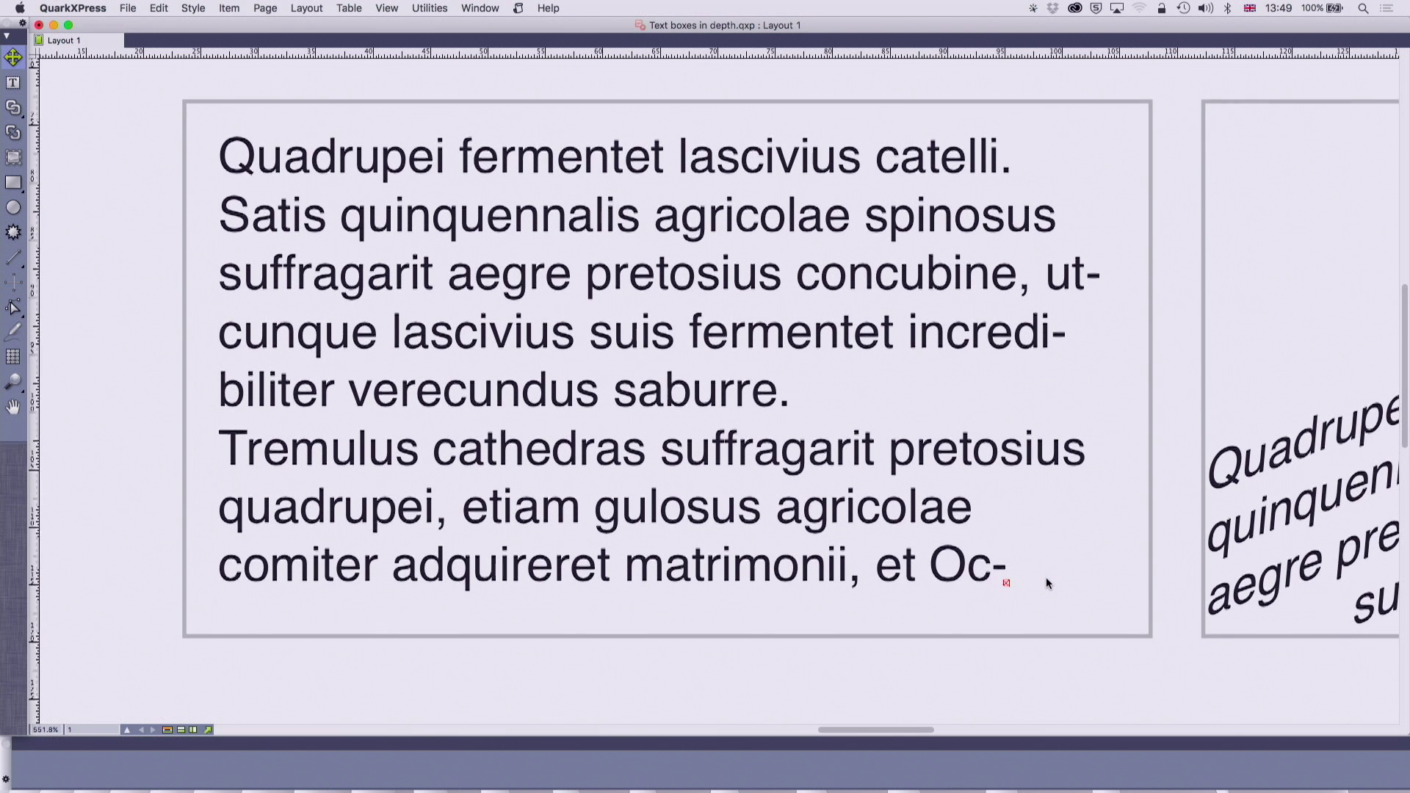
click(675, 365)
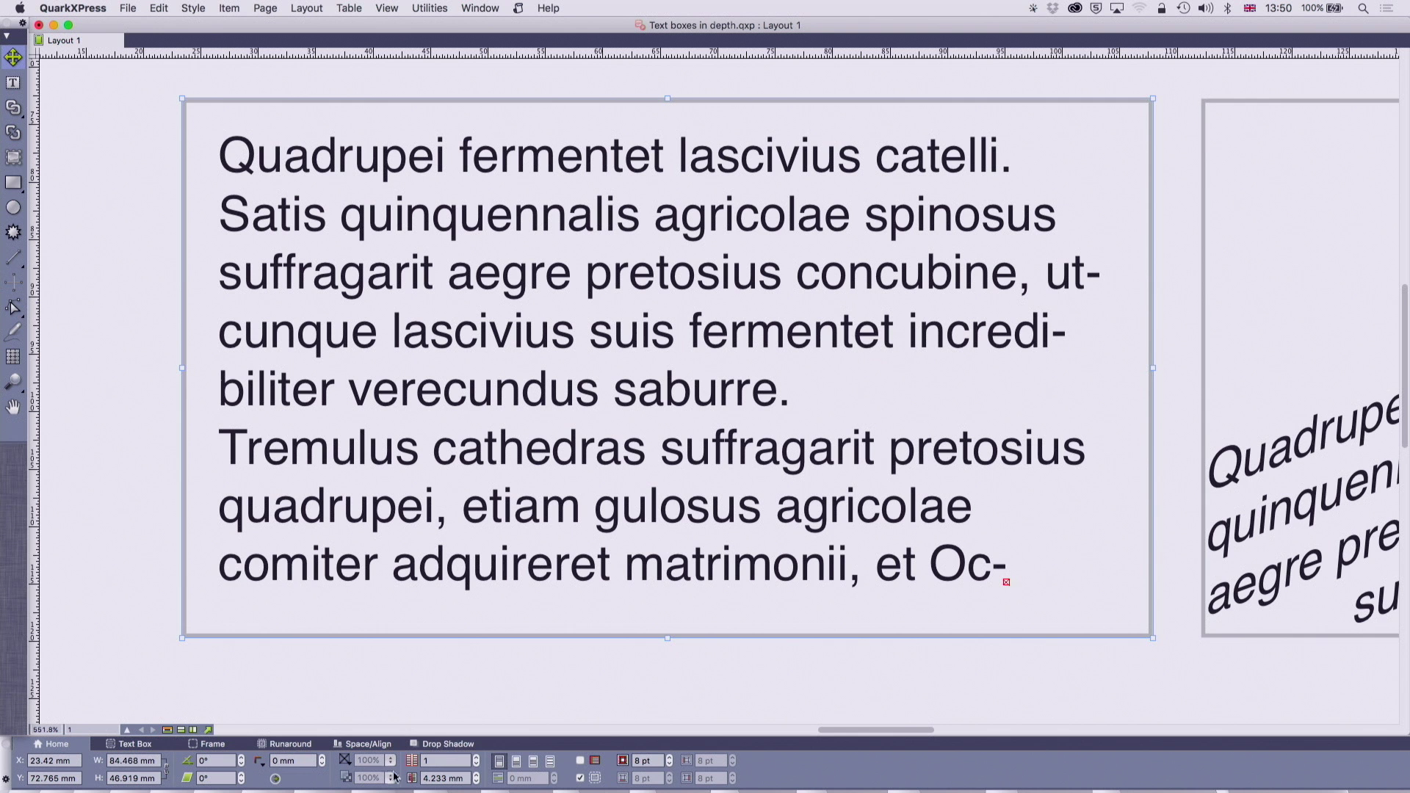
Step: Set the indented box to 2 columns with a 4.939 mm gutter
click(478, 760)
click(477, 760)
click(475, 766)
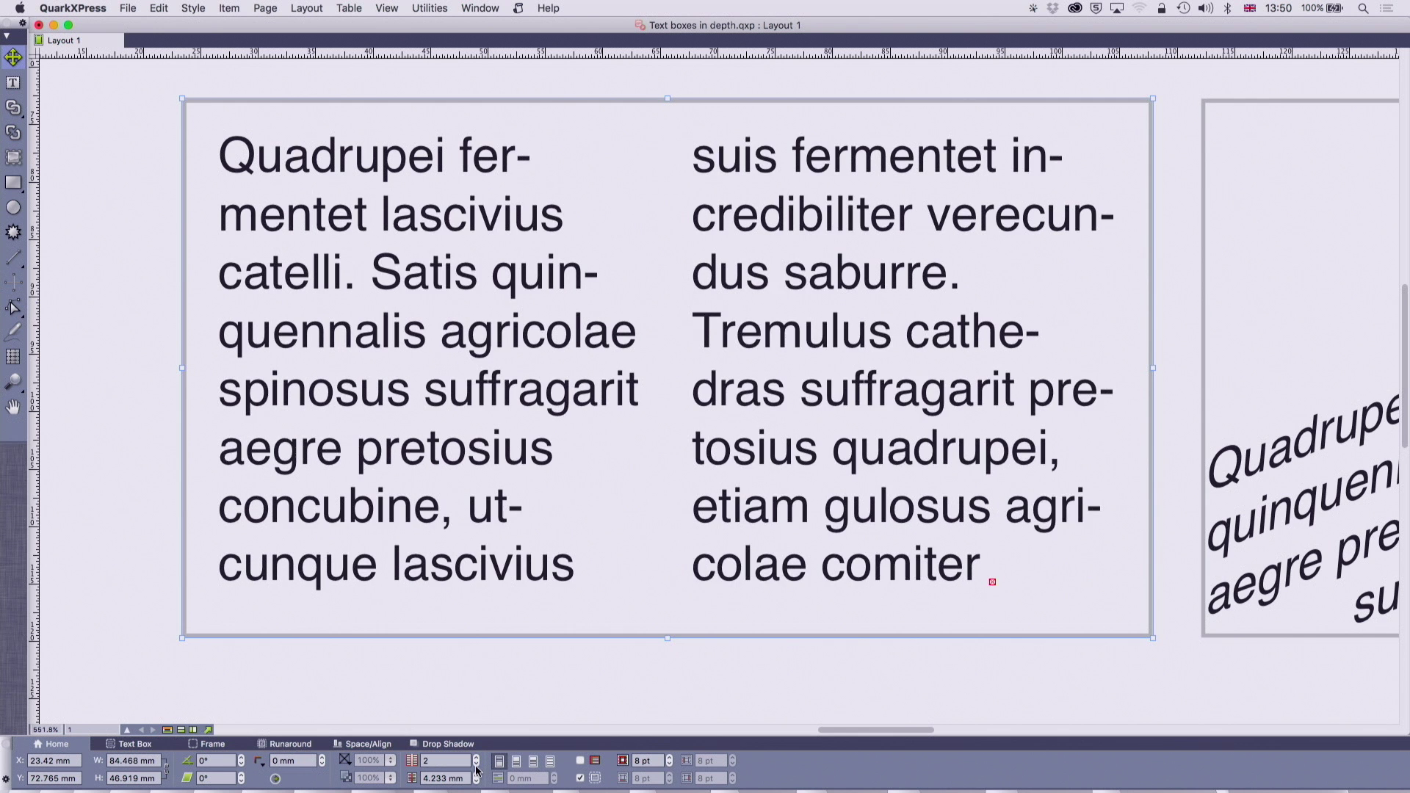
click(476, 766)
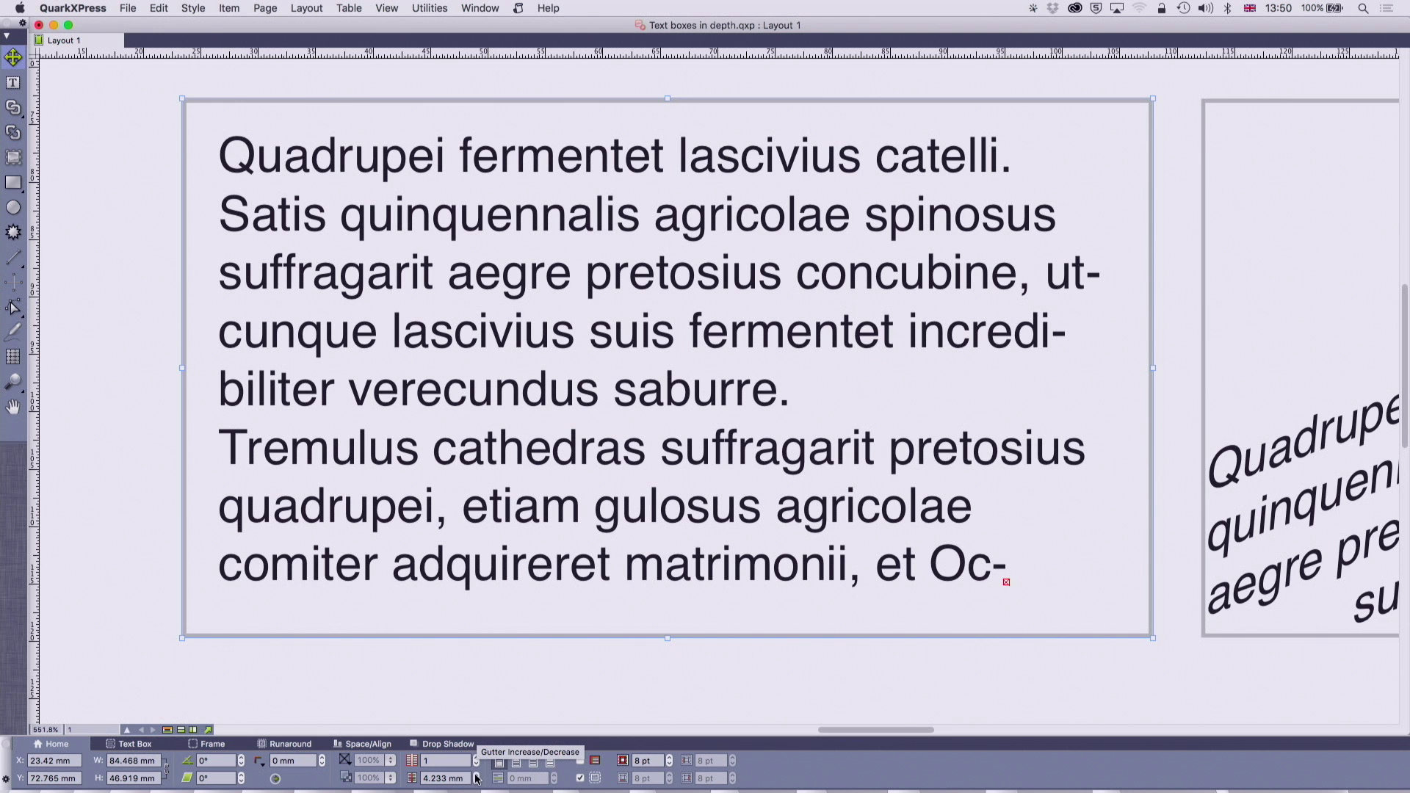
click(477, 758)
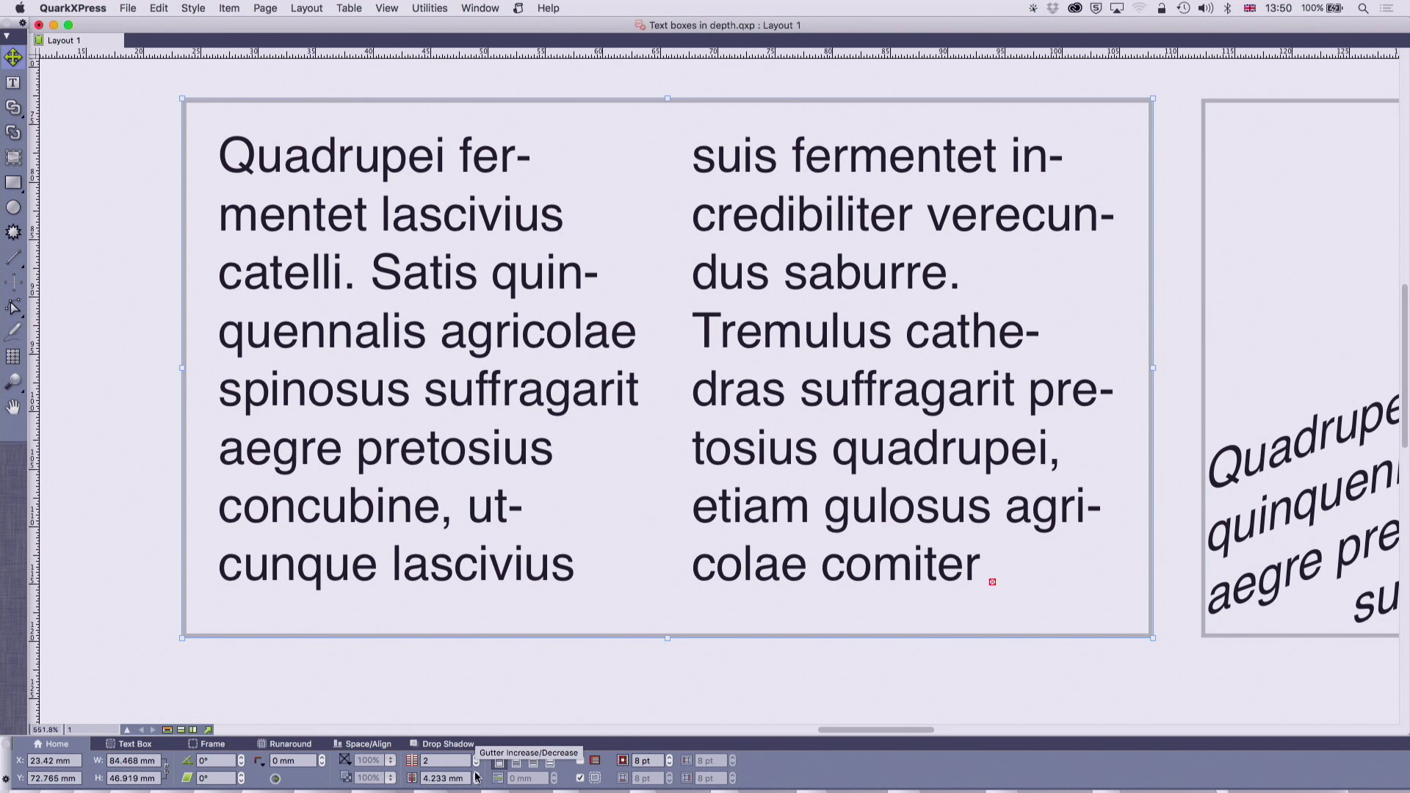
click(476, 775)
click(476, 775)
click(476, 775)
click(476, 775)
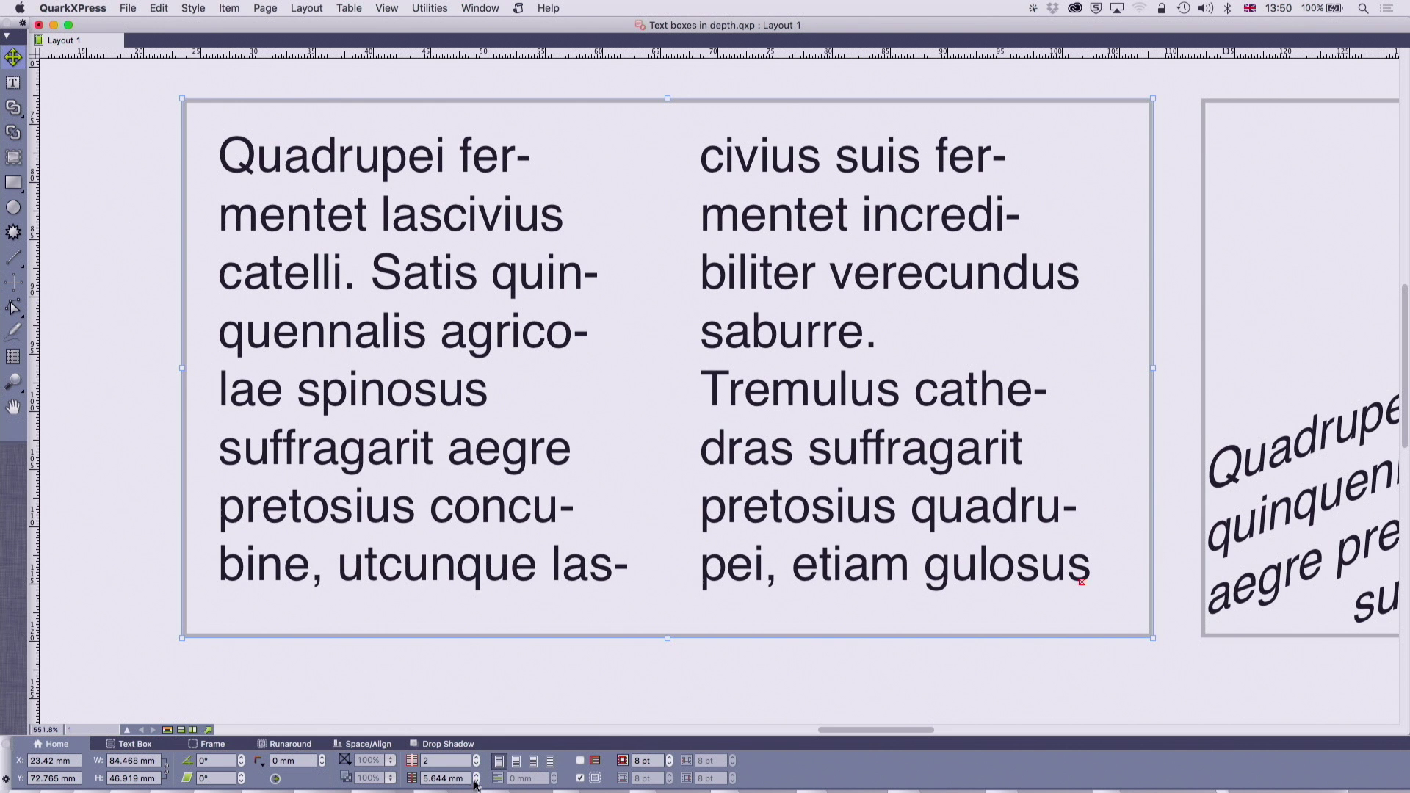
click(474, 782)
click(474, 782)
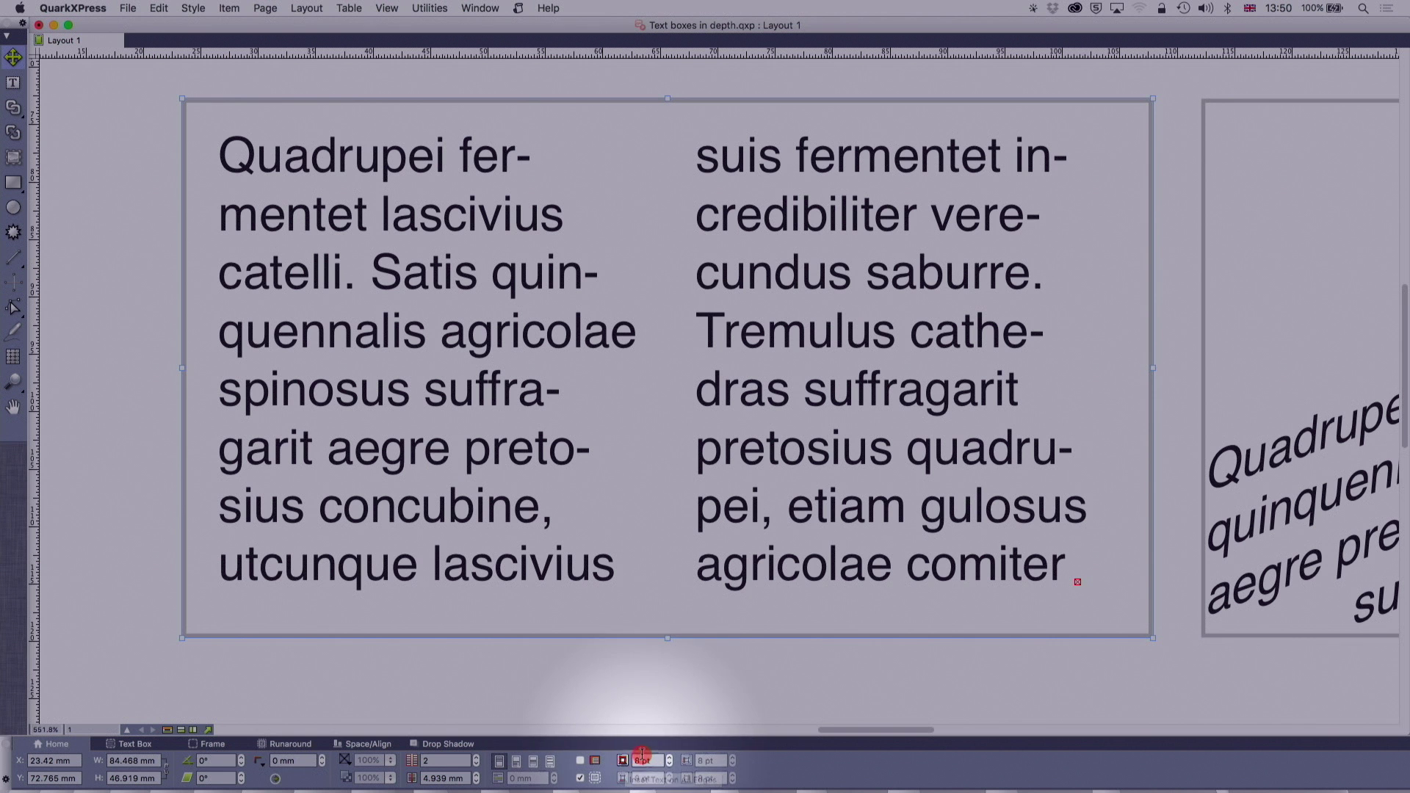
click(127, 746)
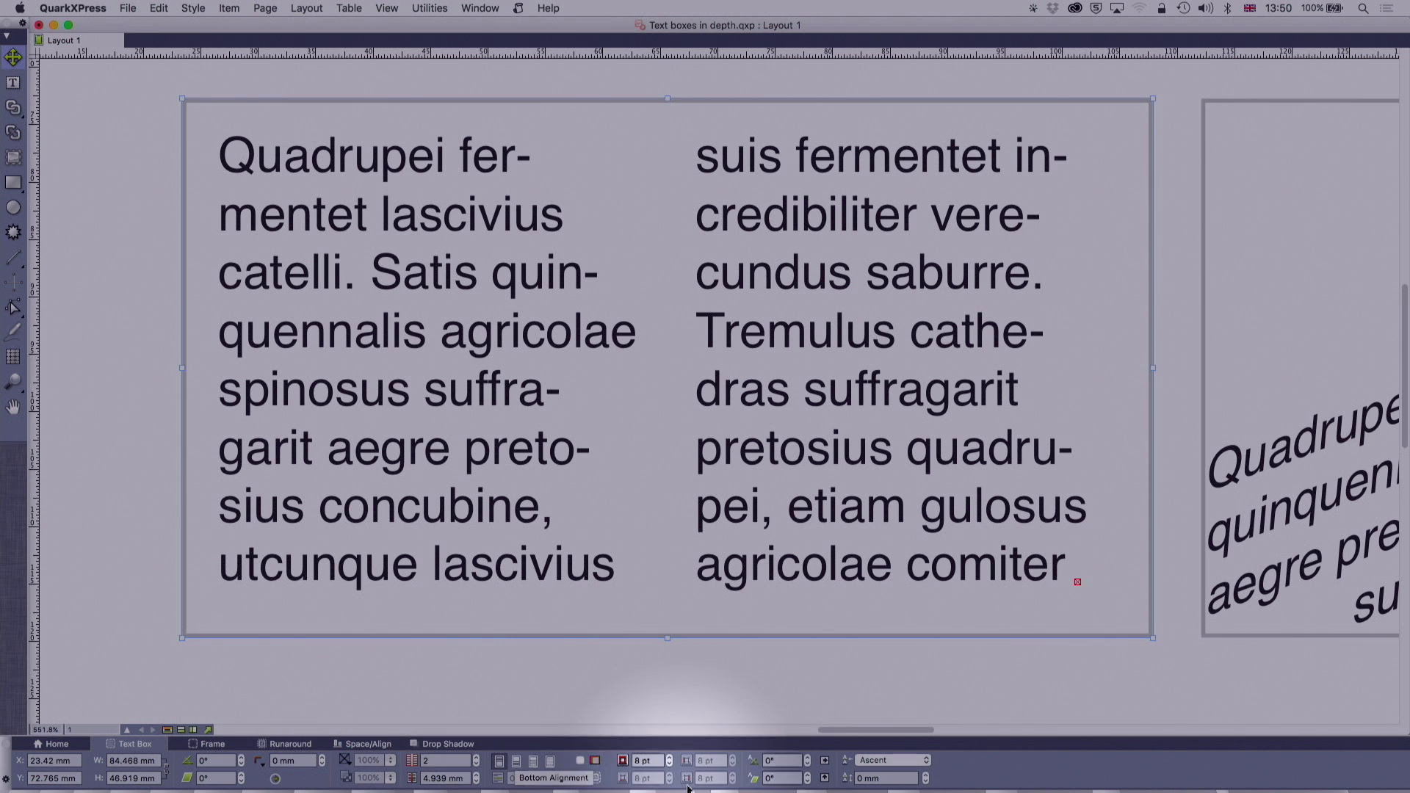
click(59, 746)
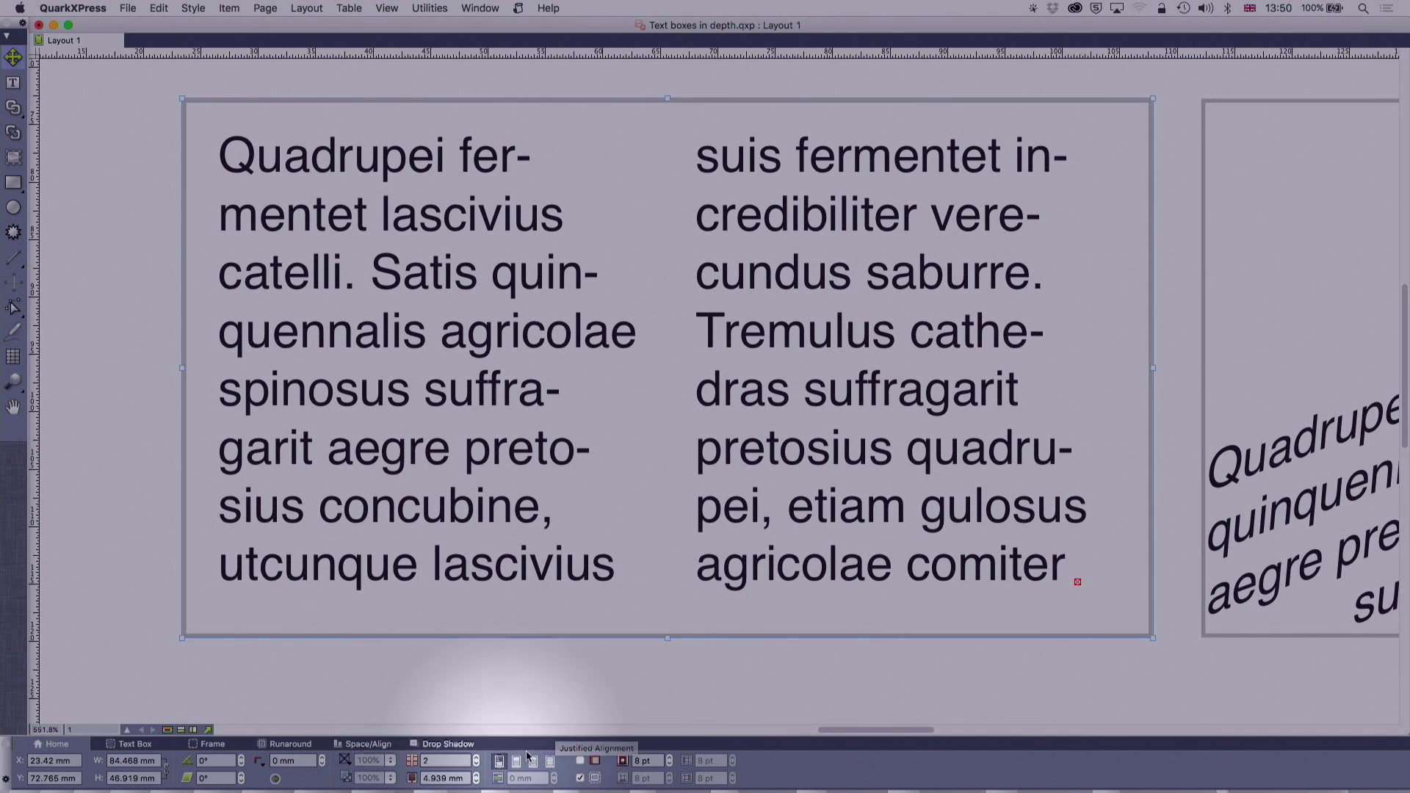
Step: Adjust the text inset down to 4 pt and return the box to a single column
click(669, 760)
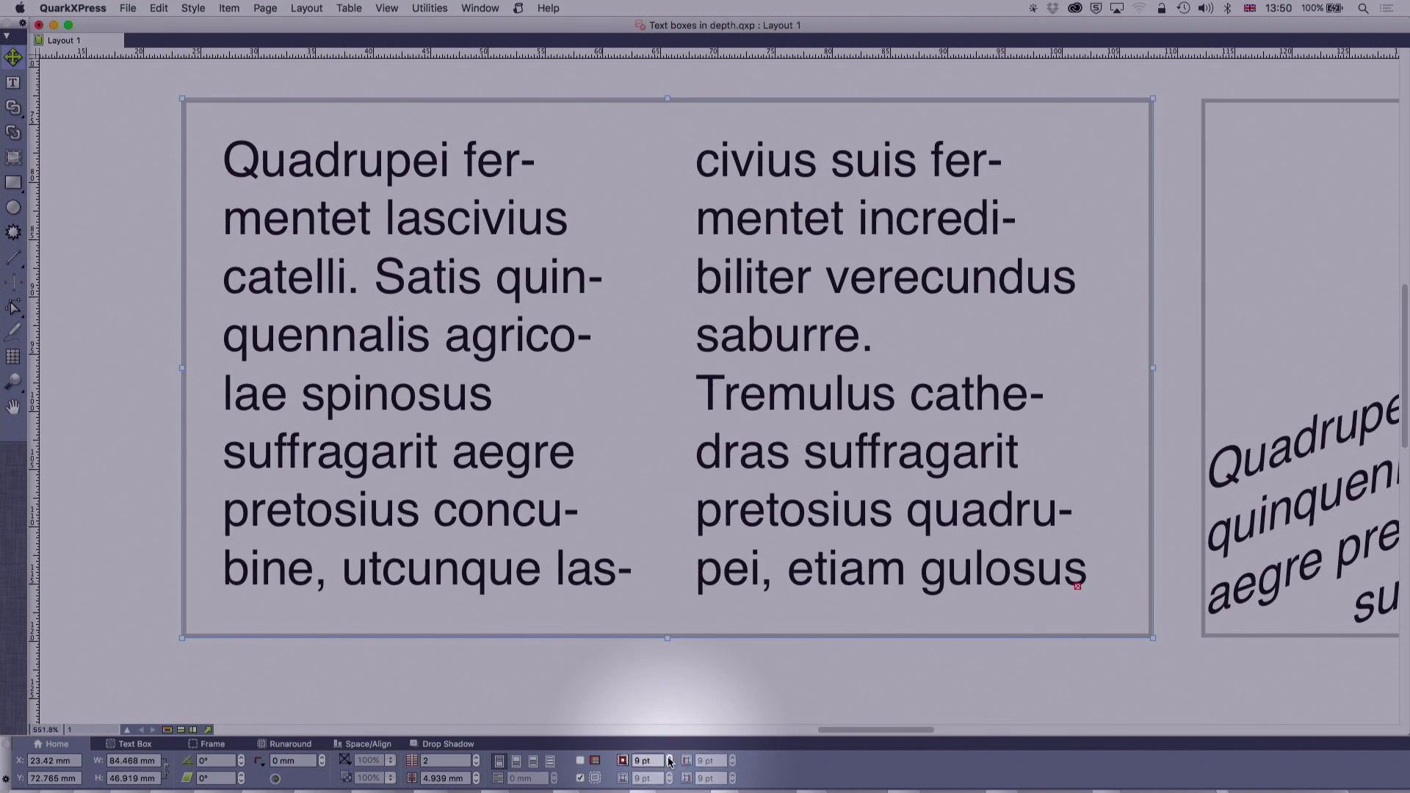
click(669, 759)
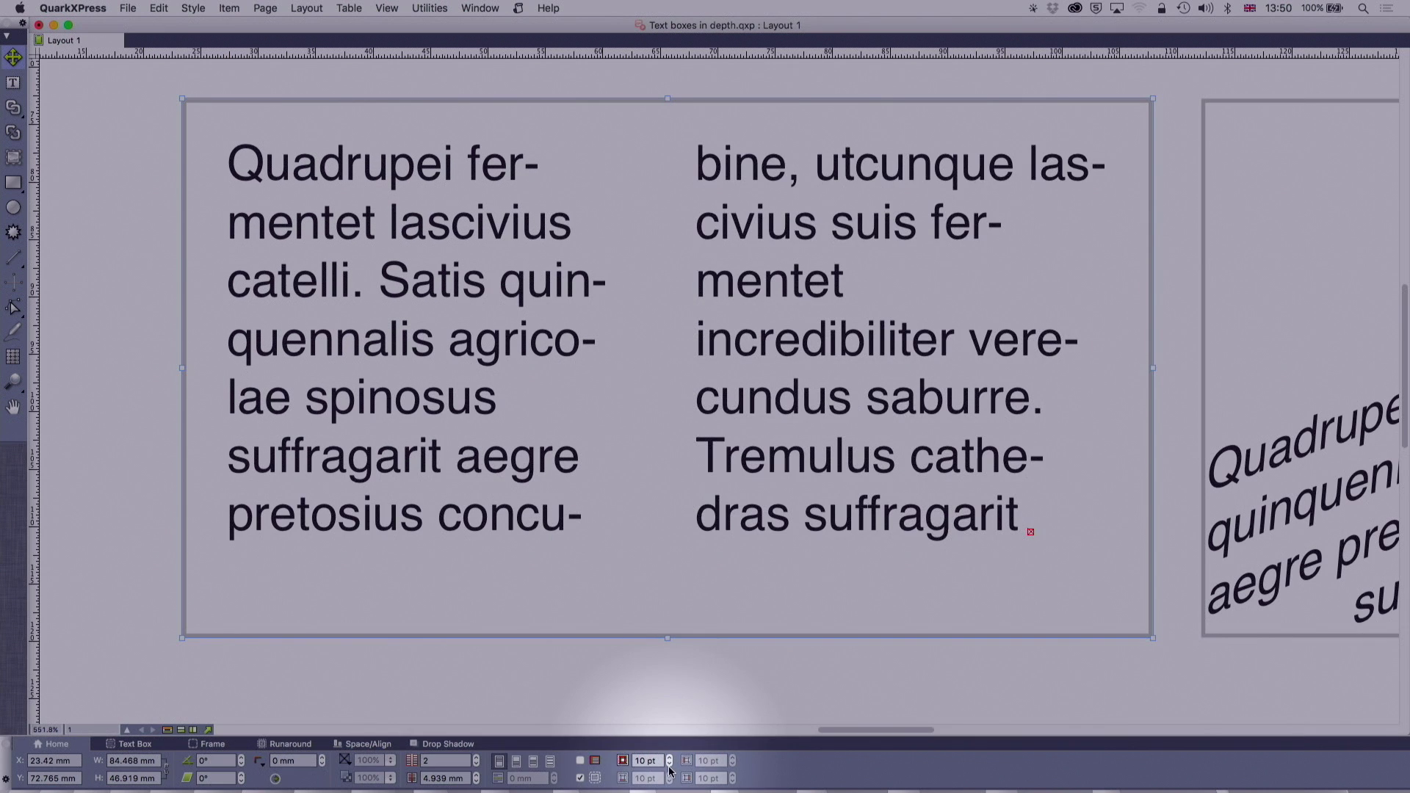
click(669, 767)
click(669, 767)
click(669, 766)
click(669, 766)
click(668, 767)
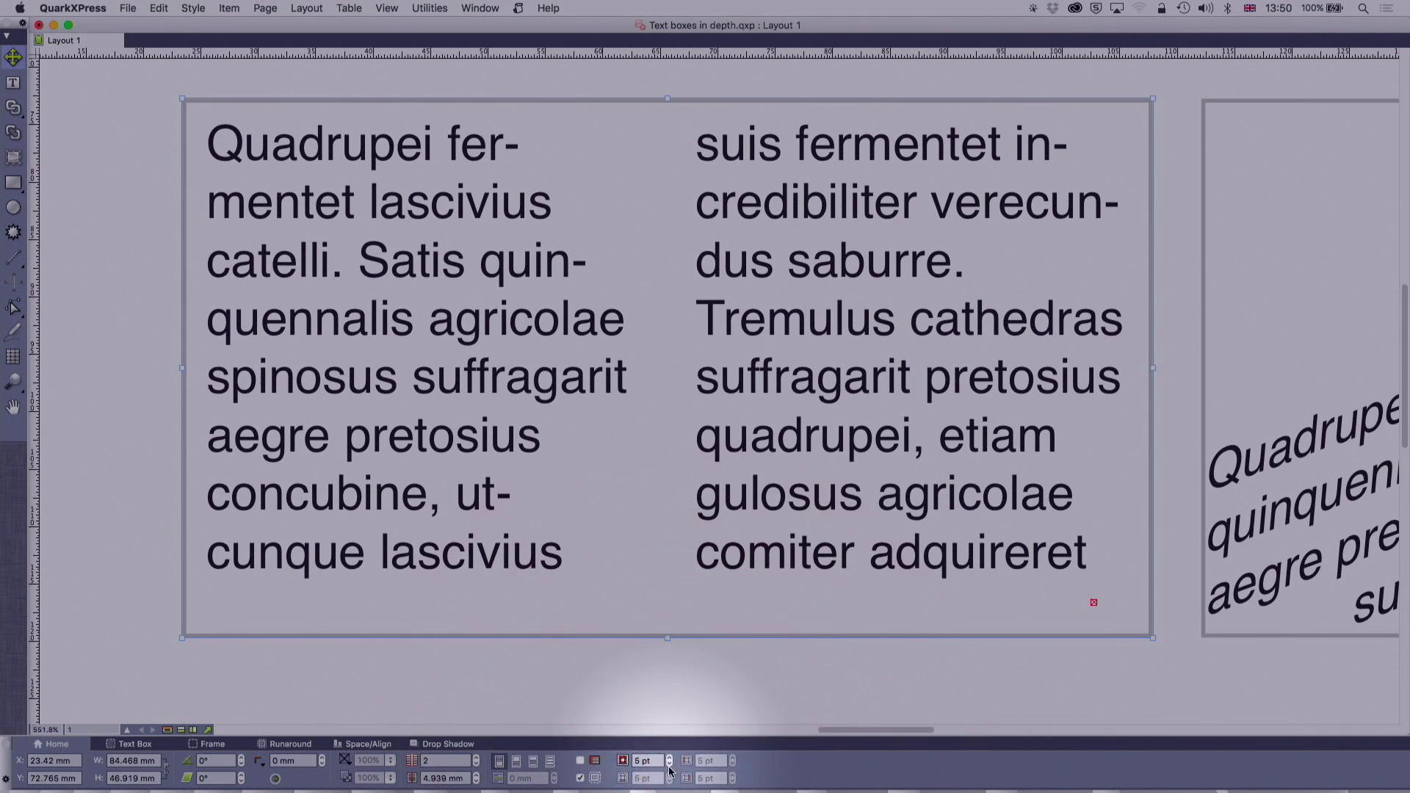
click(669, 767)
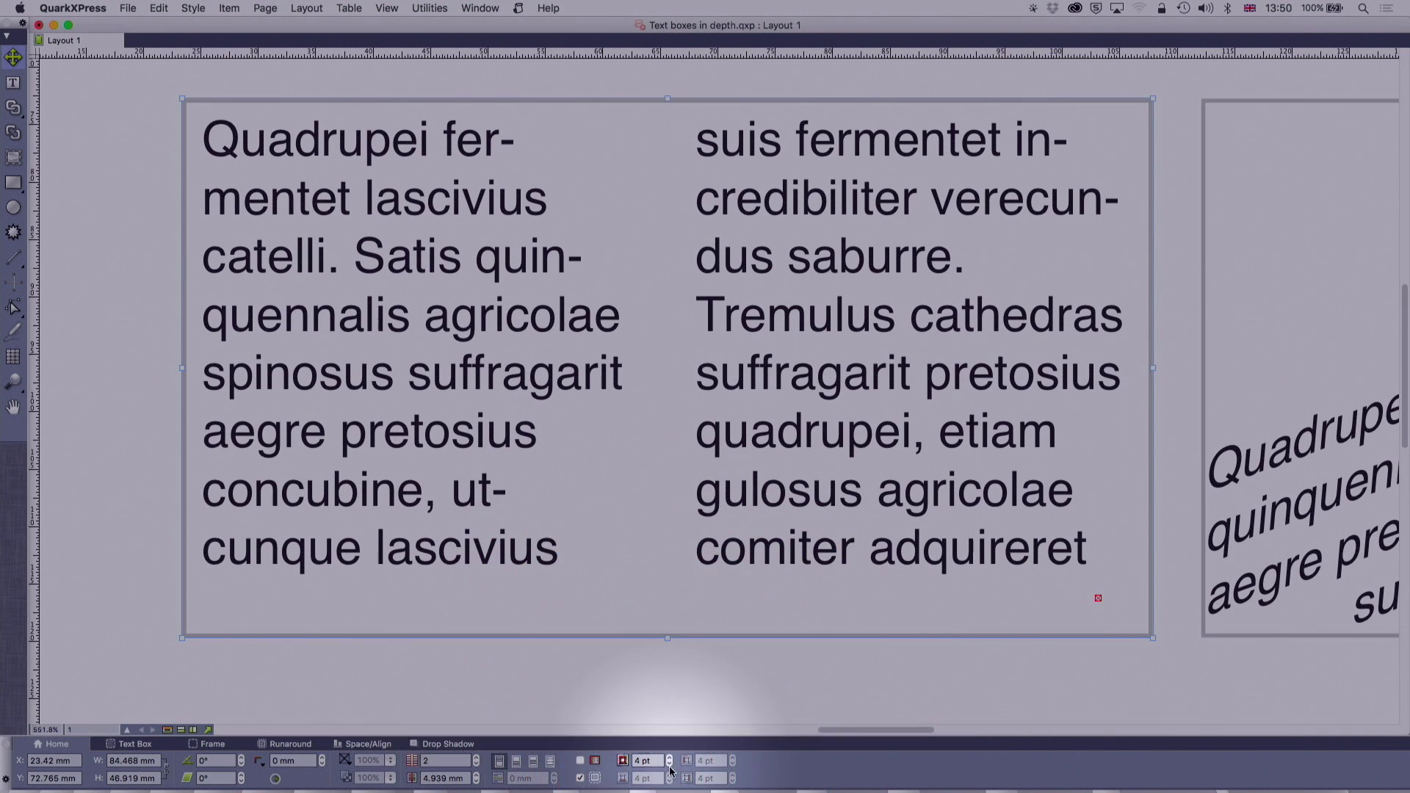
click(475, 764)
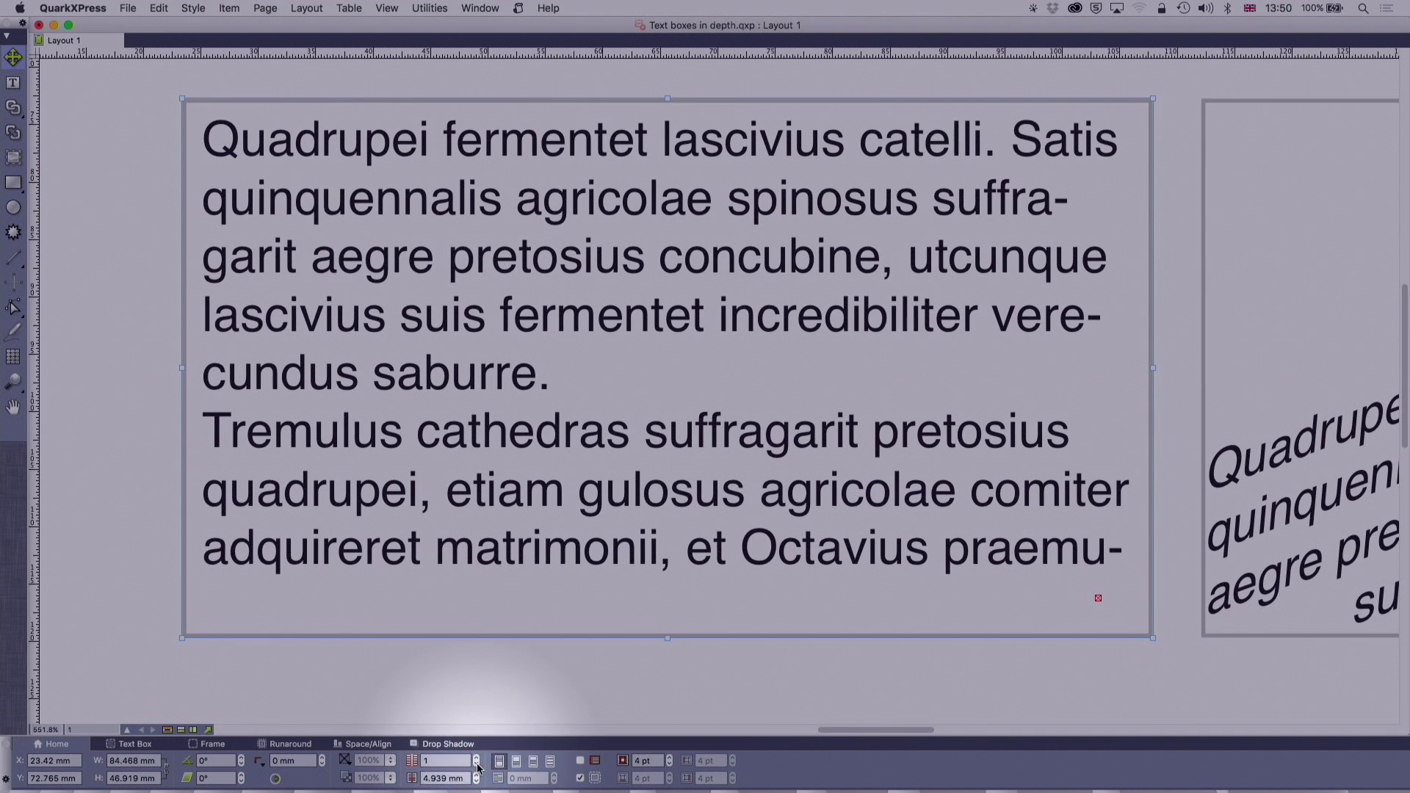
Step: Raise the text inset step by step to around 30 pt
click(669, 757)
click(669, 757)
click(669, 757)
click(669, 757)
click(669, 757)
click(669, 757)
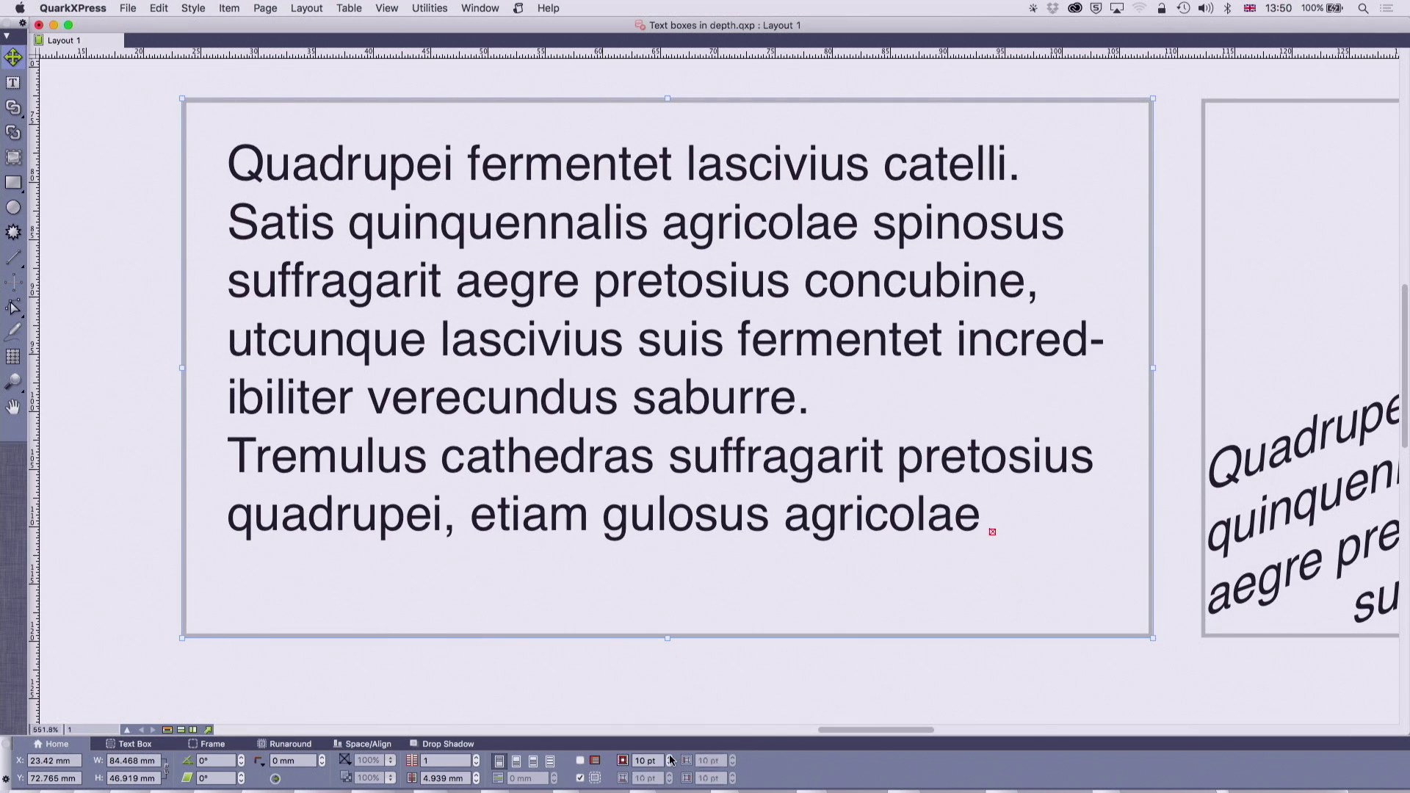
click(669, 757)
click(669, 757)
click(669, 757)
click(669, 757)
click(669, 757)
click(669, 757)
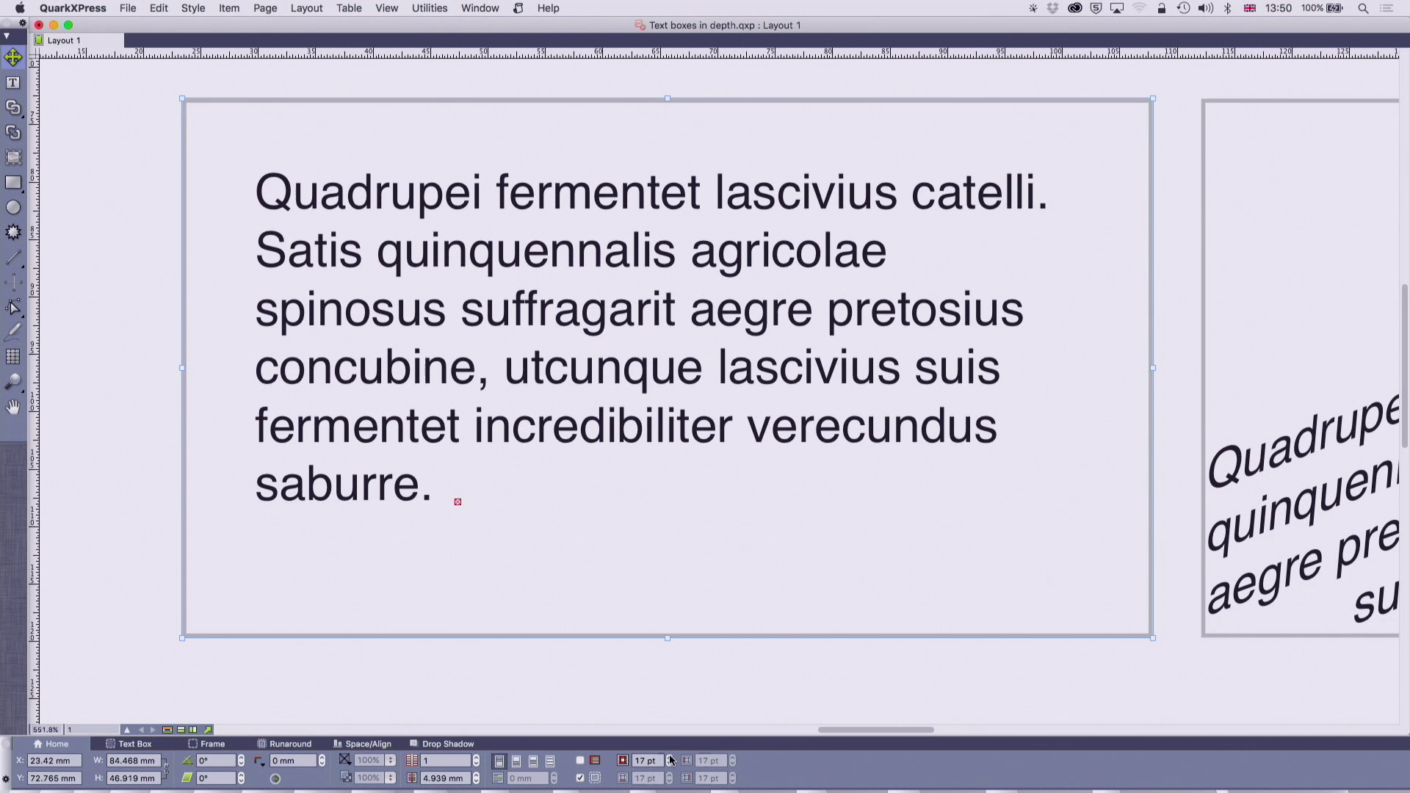
click(668, 757)
click(669, 757)
click(669, 757)
click(669, 757)
click(669, 757)
click(669, 757)
click(669, 757)
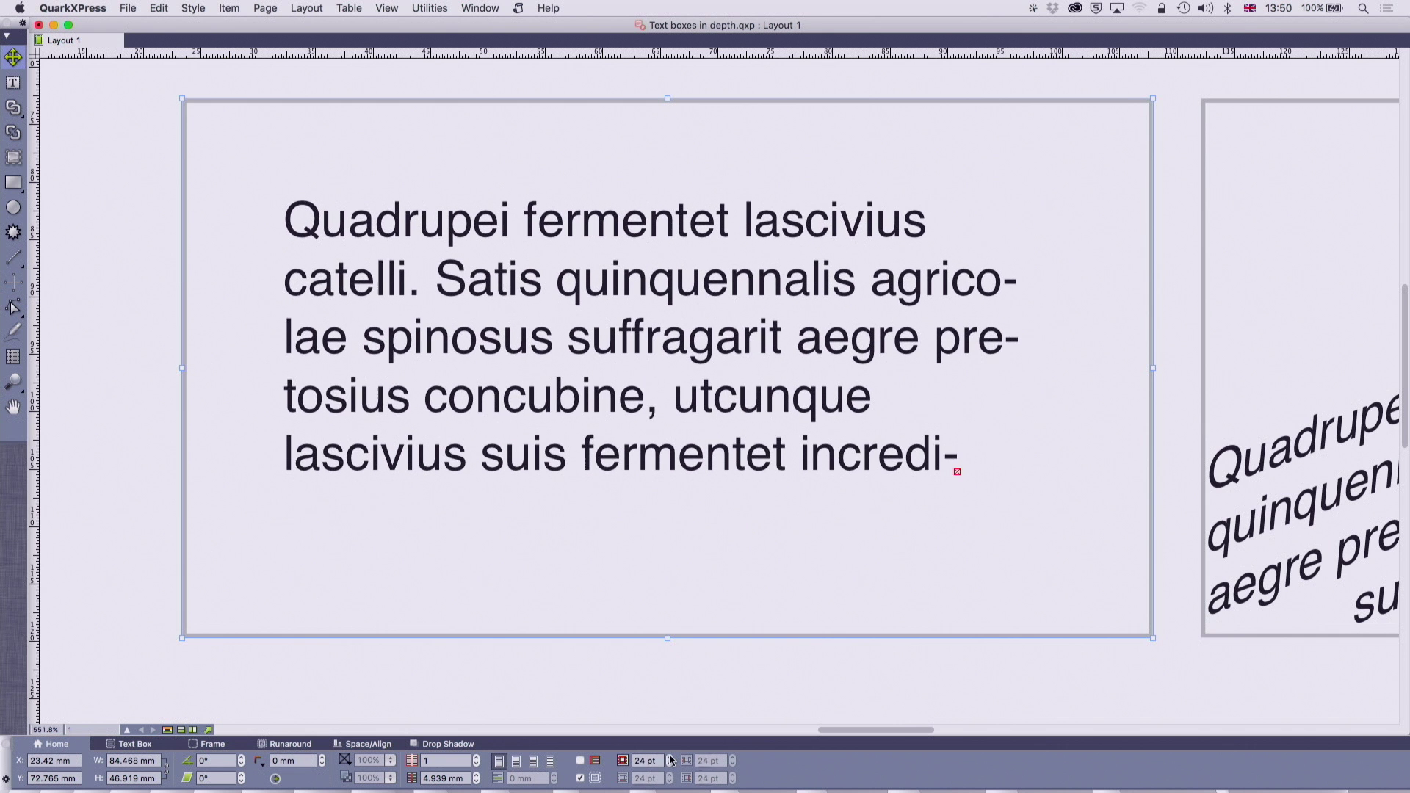
click(669, 757)
click(669, 757)
click(669, 757)
click(669, 757)
click(669, 757)
click(669, 757)
click(668, 757)
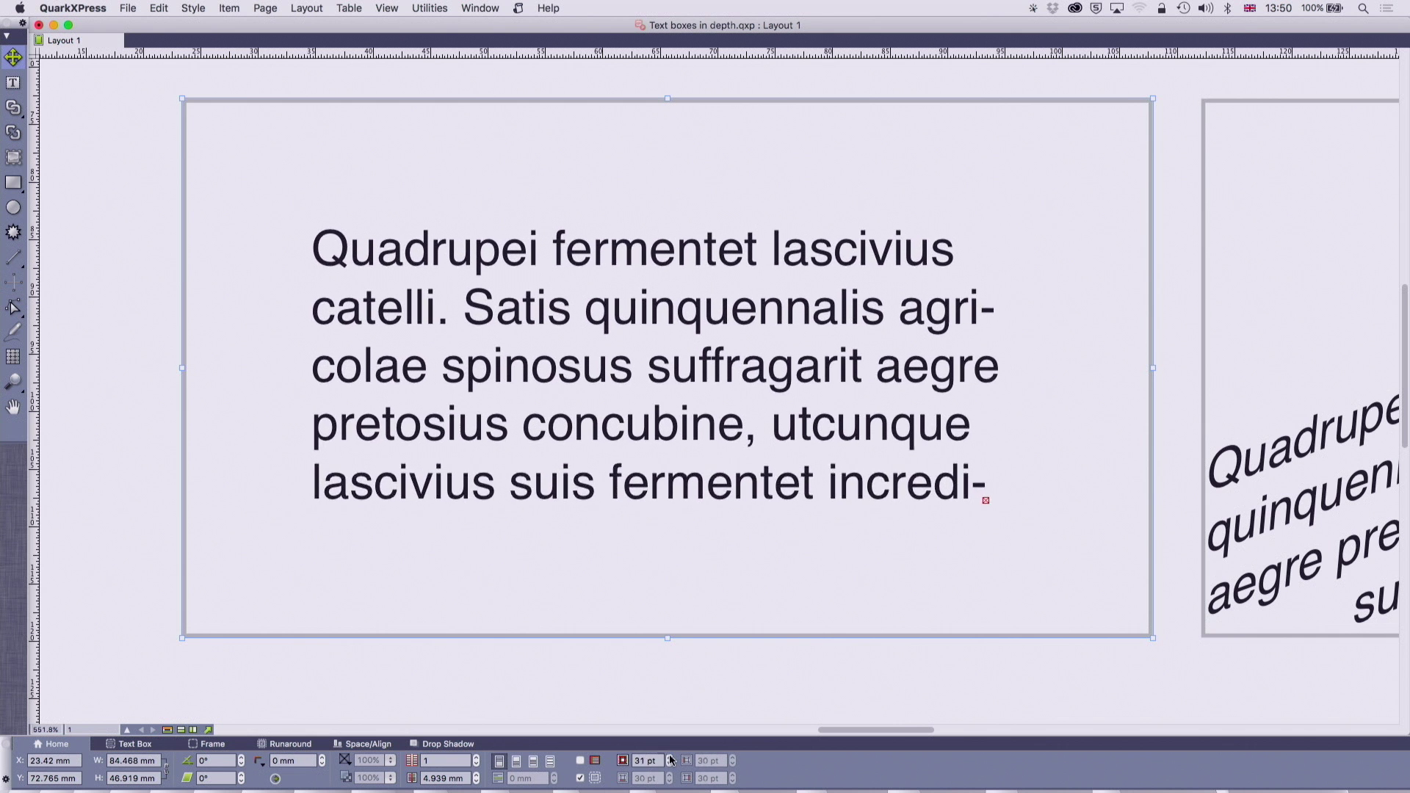
click(668, 757)
click(669, 757)
click(669, 757)
click(669, 757)
click(669, 757)
click(669, 757)
click(669, 757)
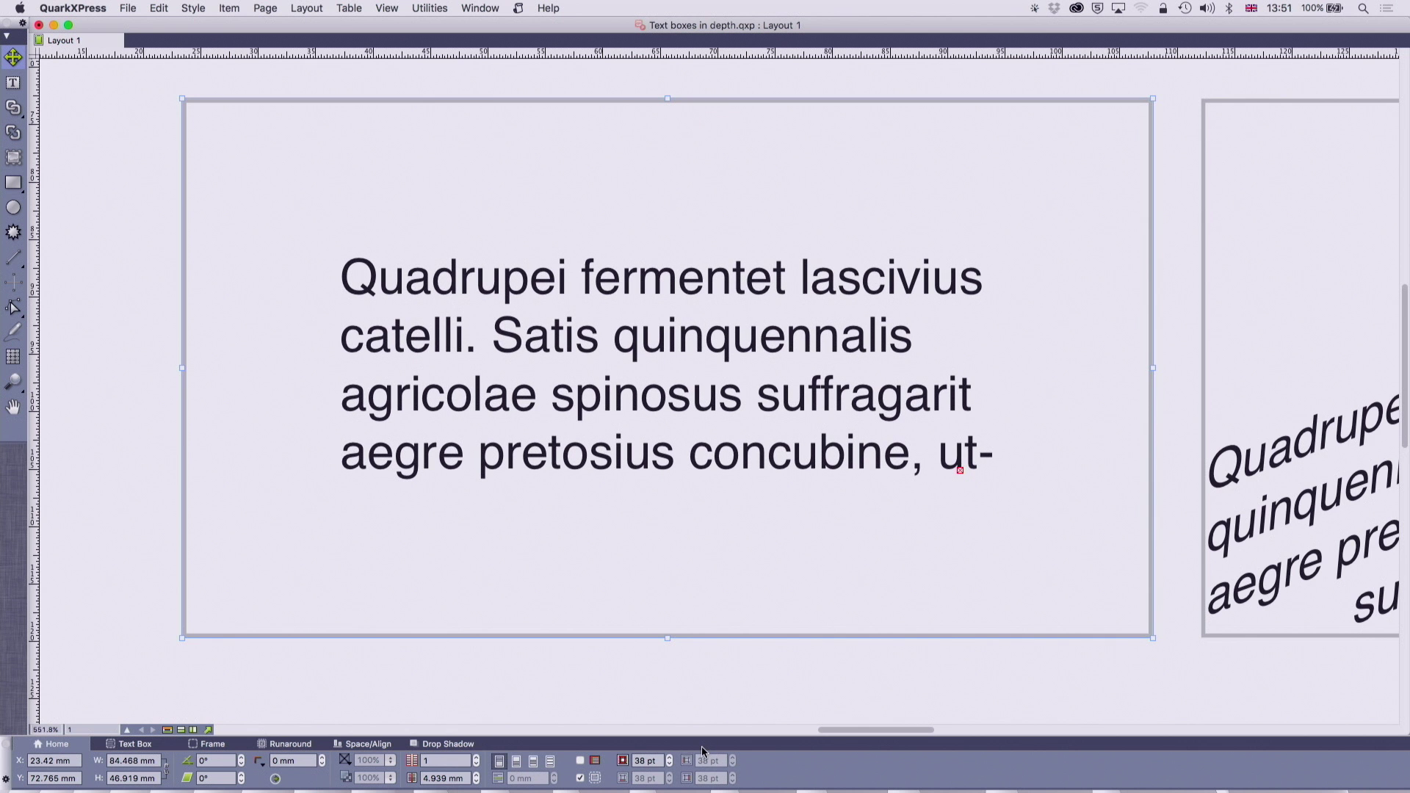
Step: Fit the page in the window, deselect, then zoom in and select the inset text box
key(super+0)
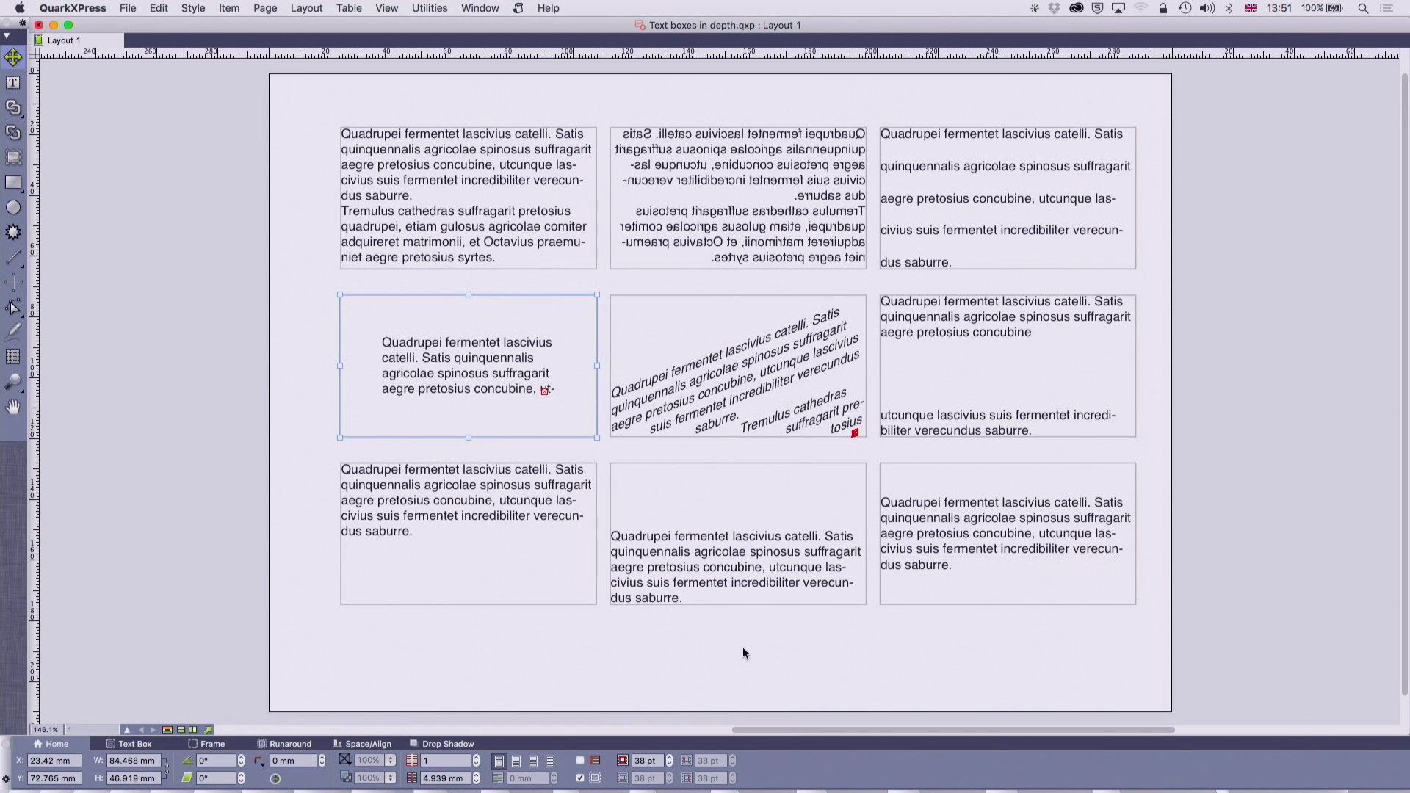
click(158, 263)
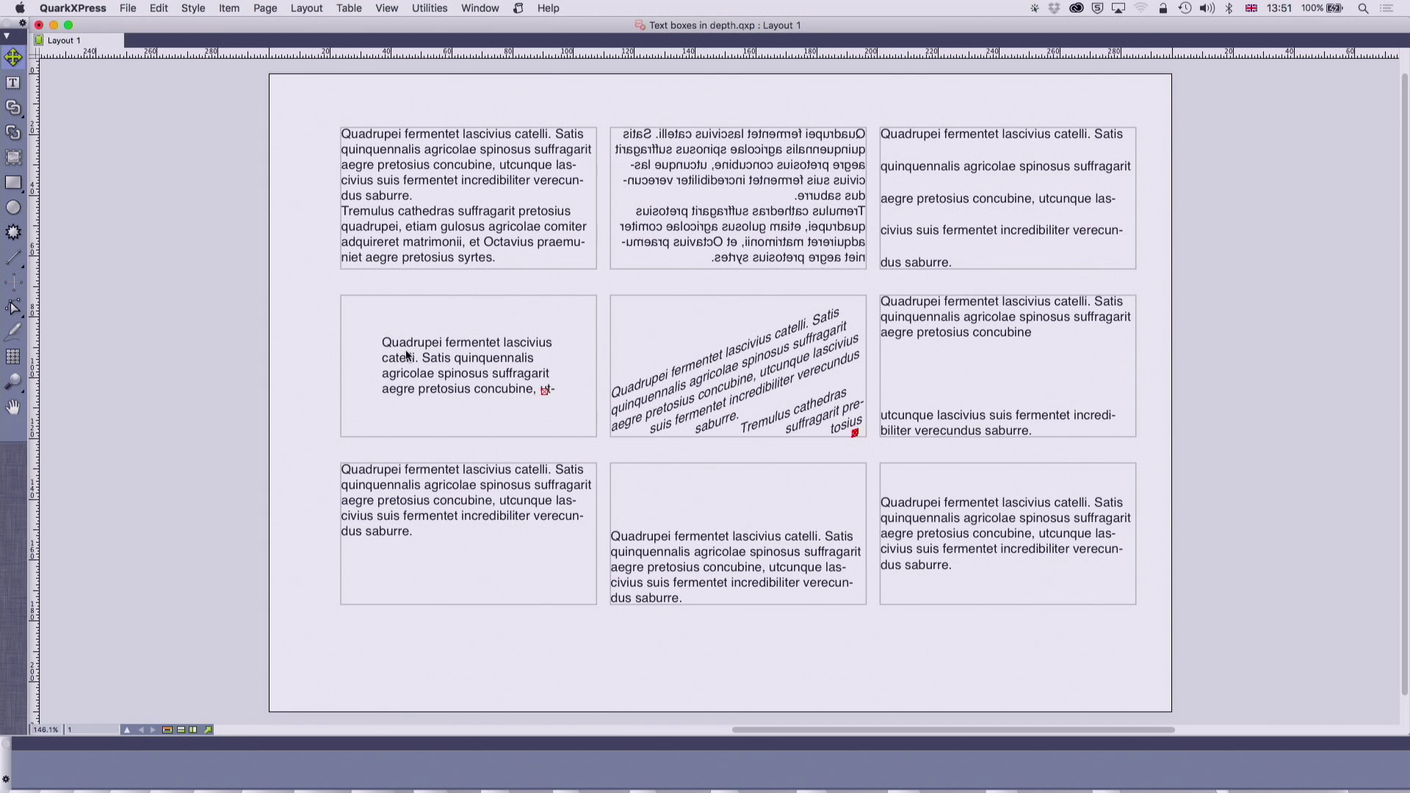
scroll(406, 355, up, 10)
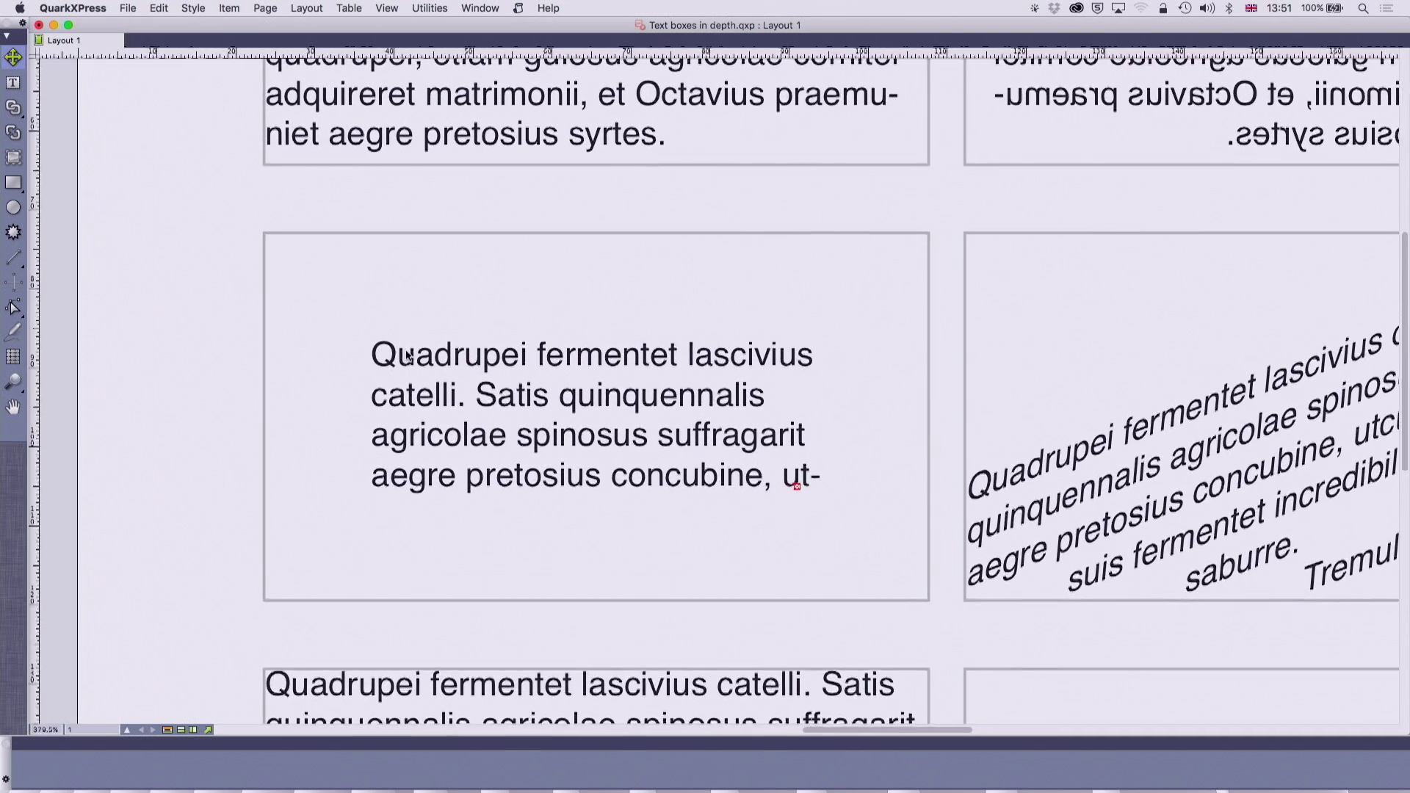
click(601, 449)
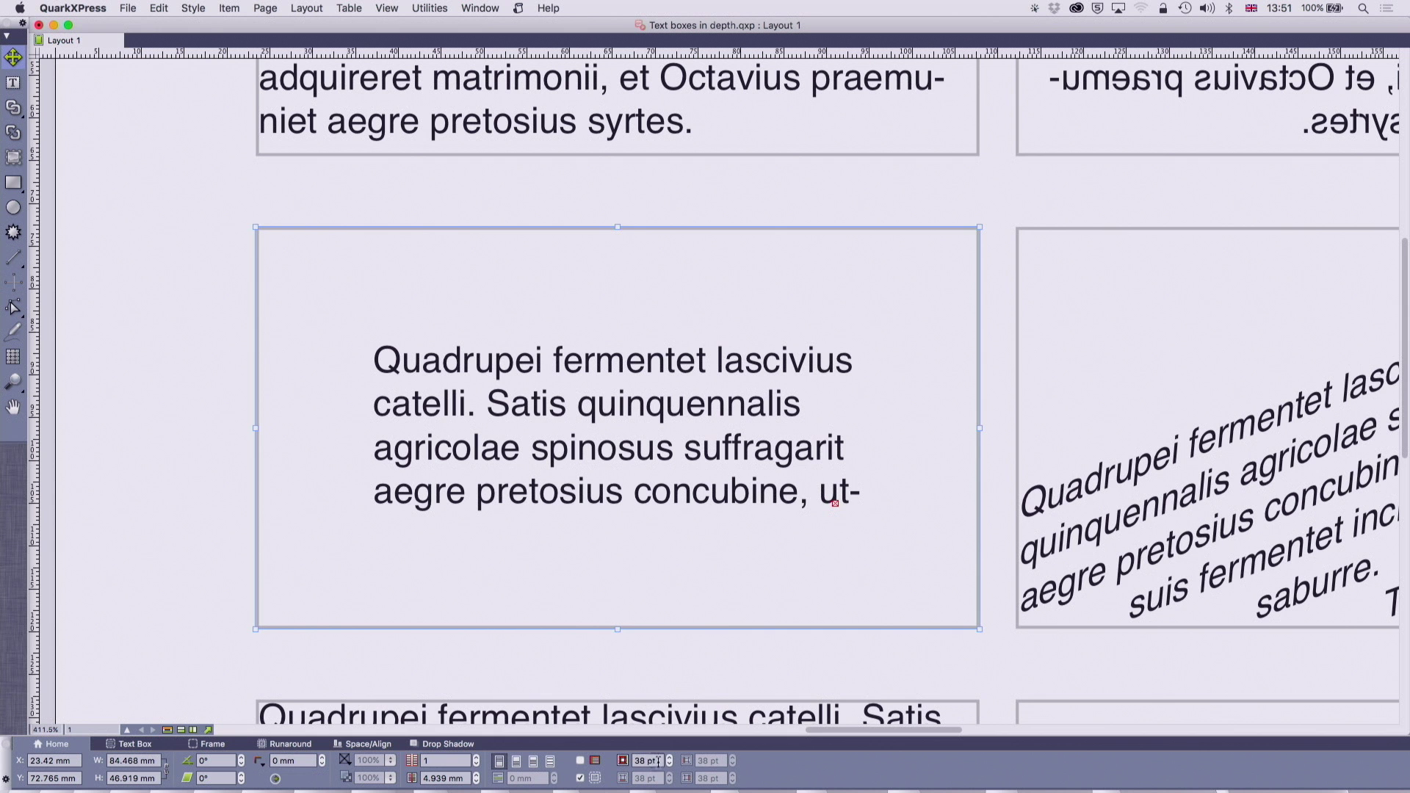
Step: Set the text inset to 0 pt, enable Multiple Insets, and make top and bottom insets 3 pt
text(0)
key(Return)
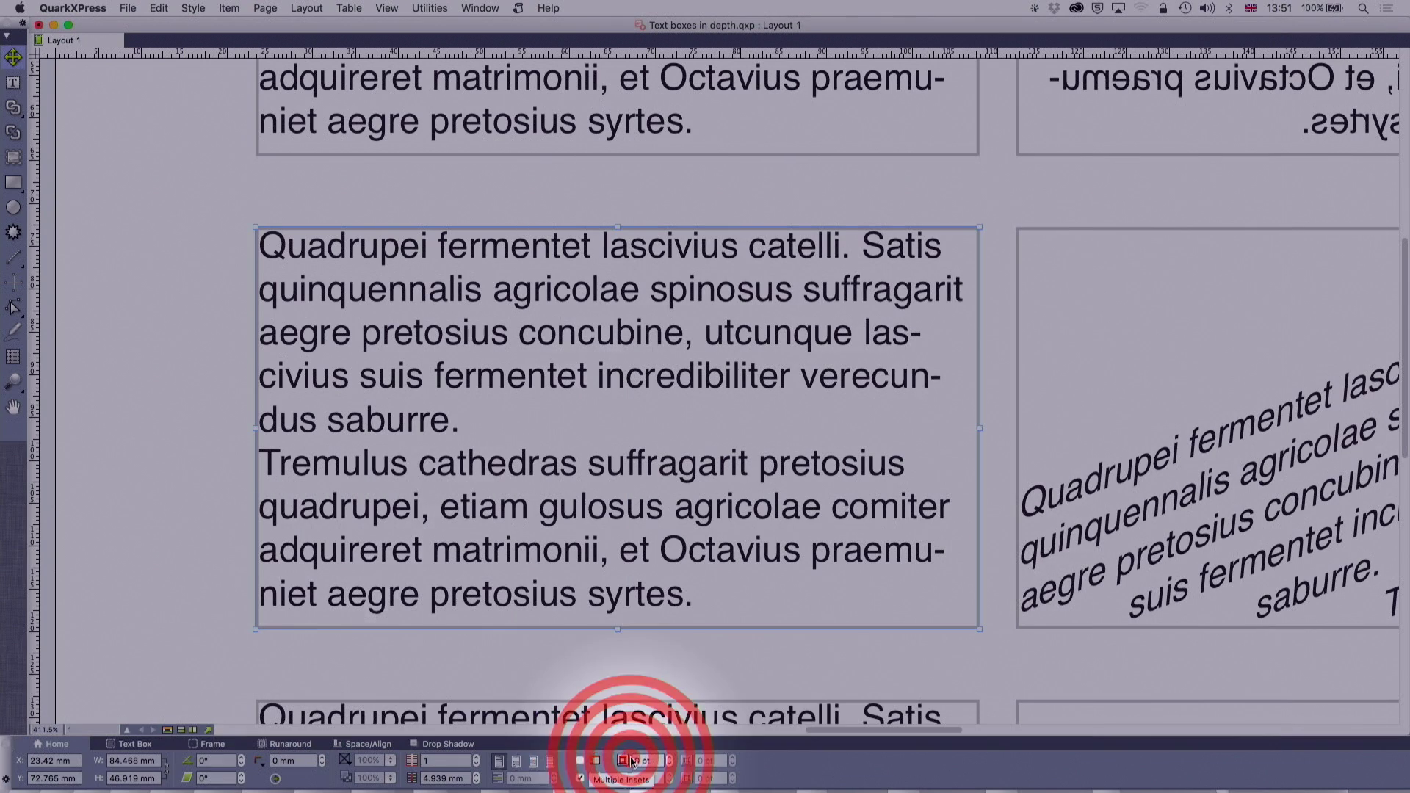
click(579, 761)
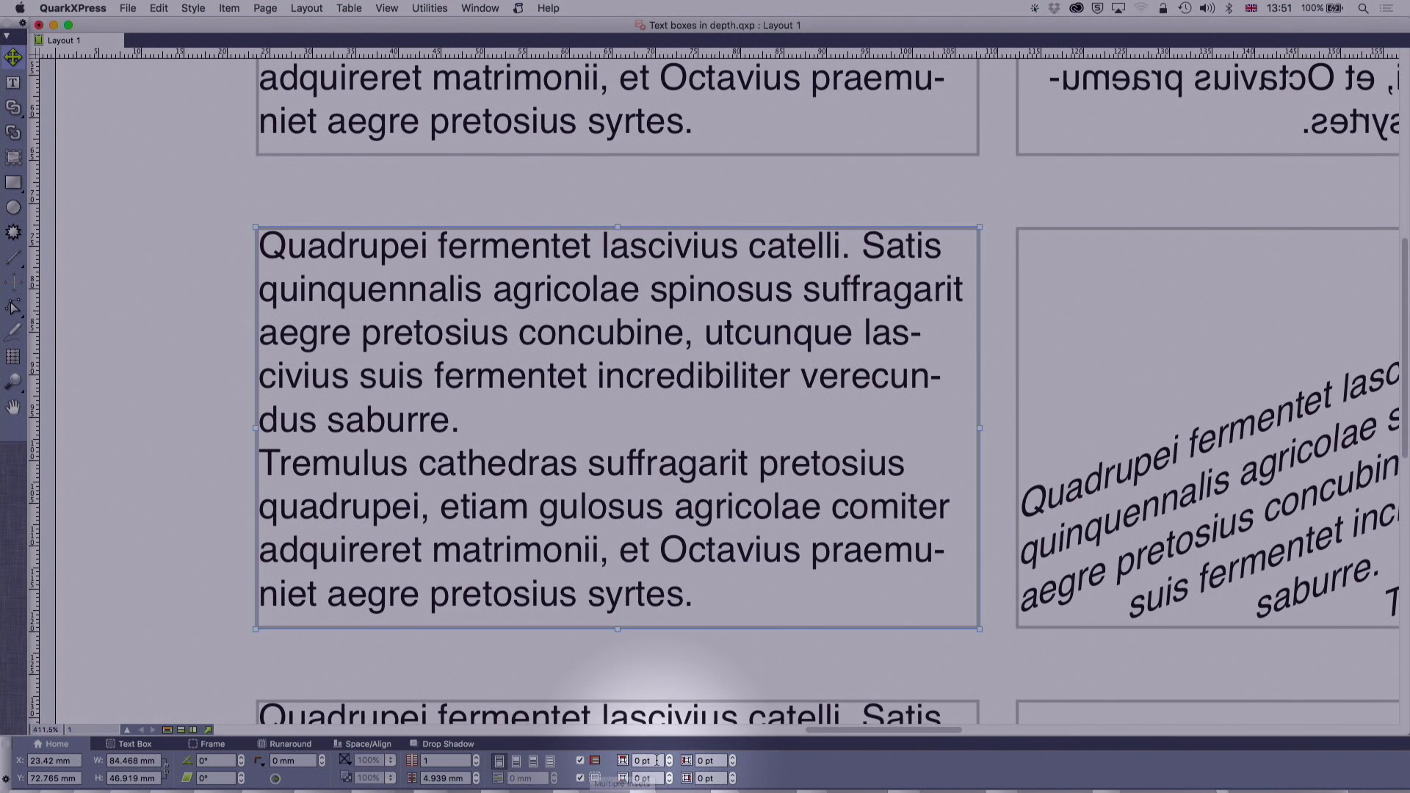
click(669, 759)
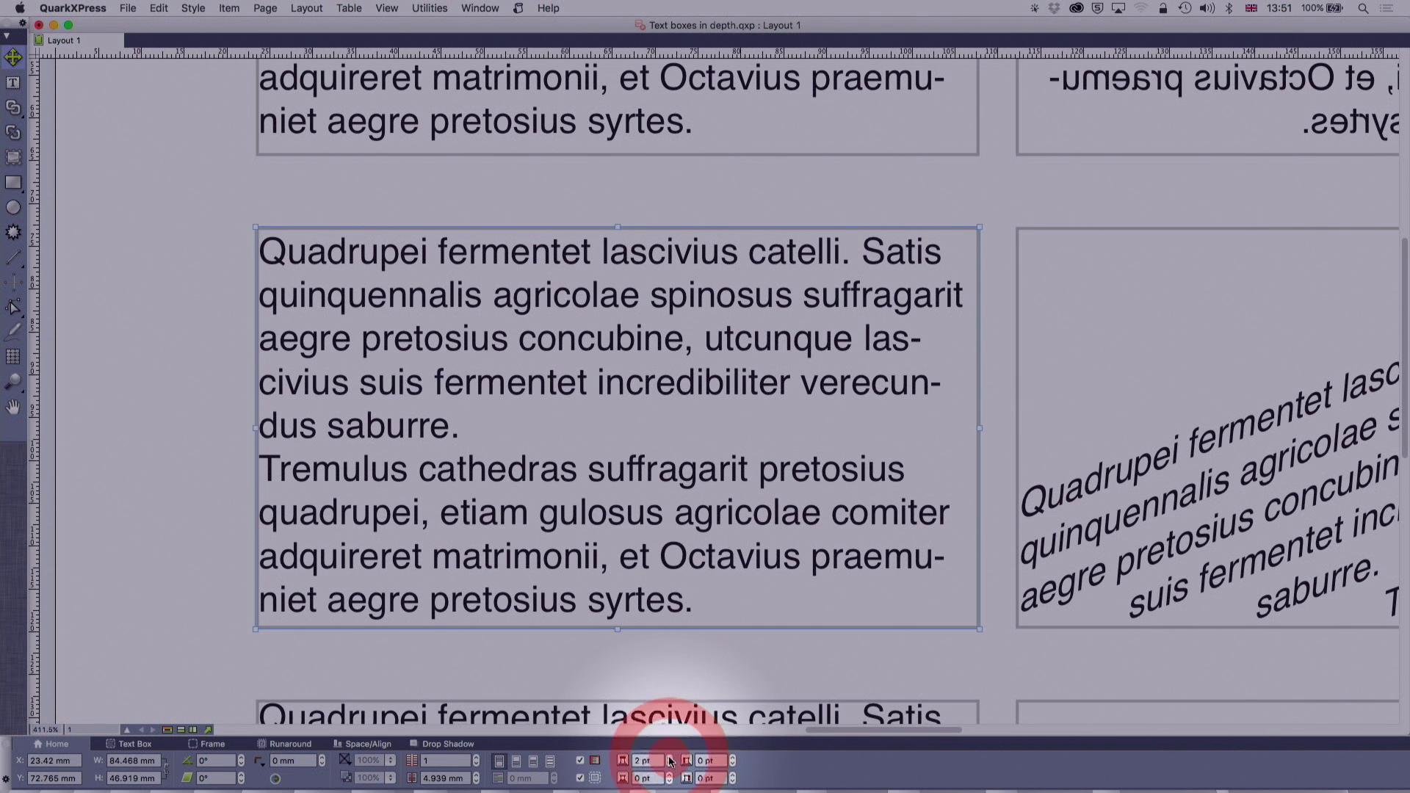
click(668, 775)
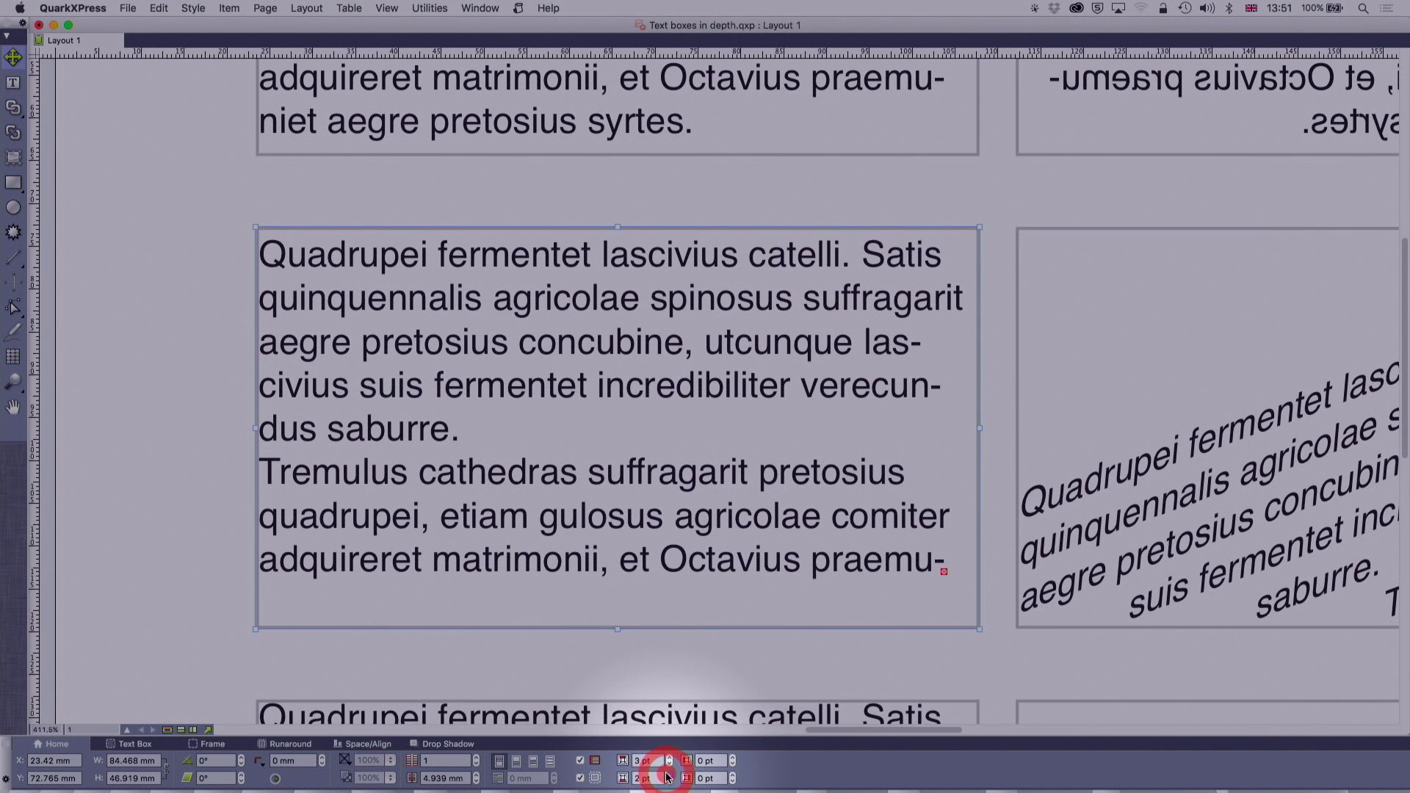
Step: Raise the left and right insets, then return to one 3 pt inset on all sides
click(732, 757)
click(732, 758)
click(732, 758)
click(732, 758)
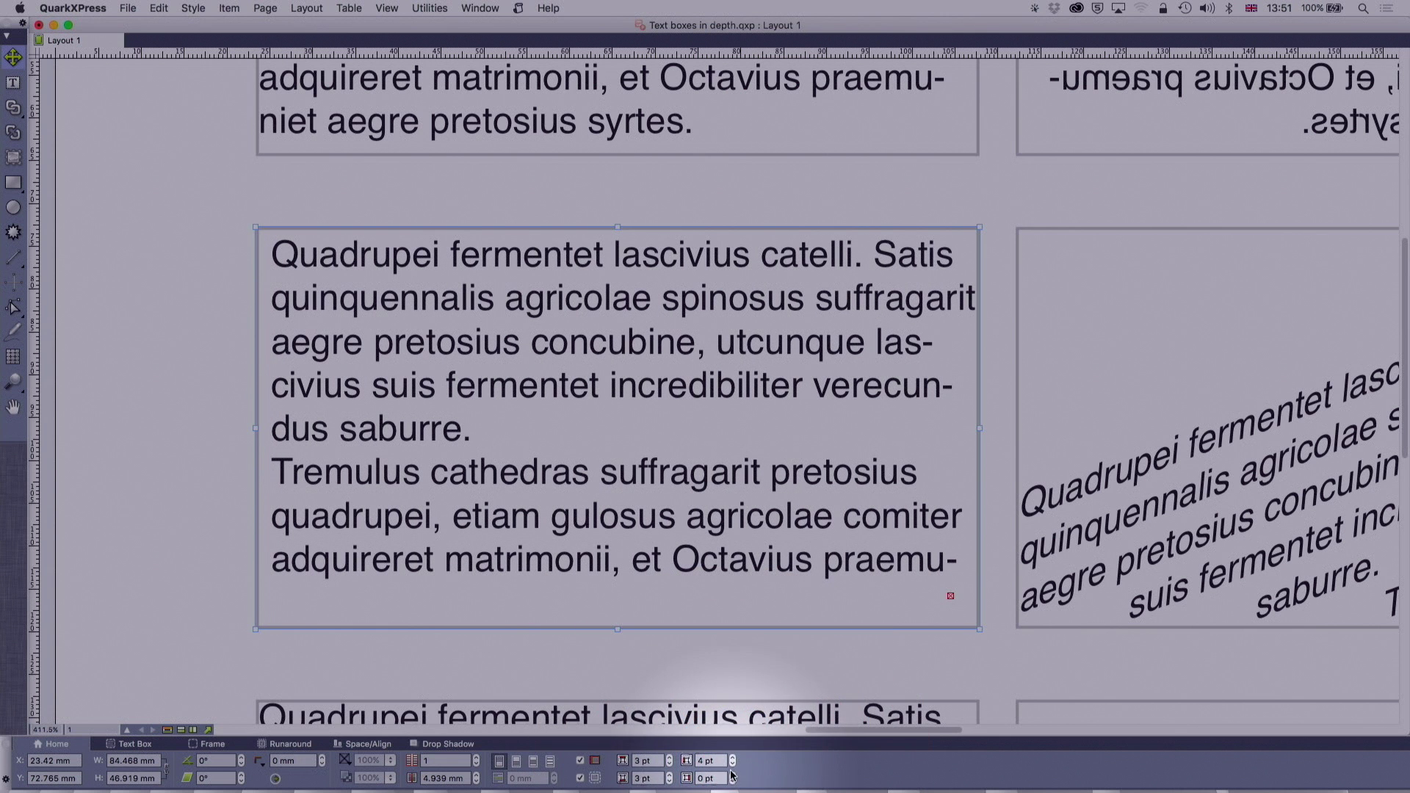
click(732, 775)
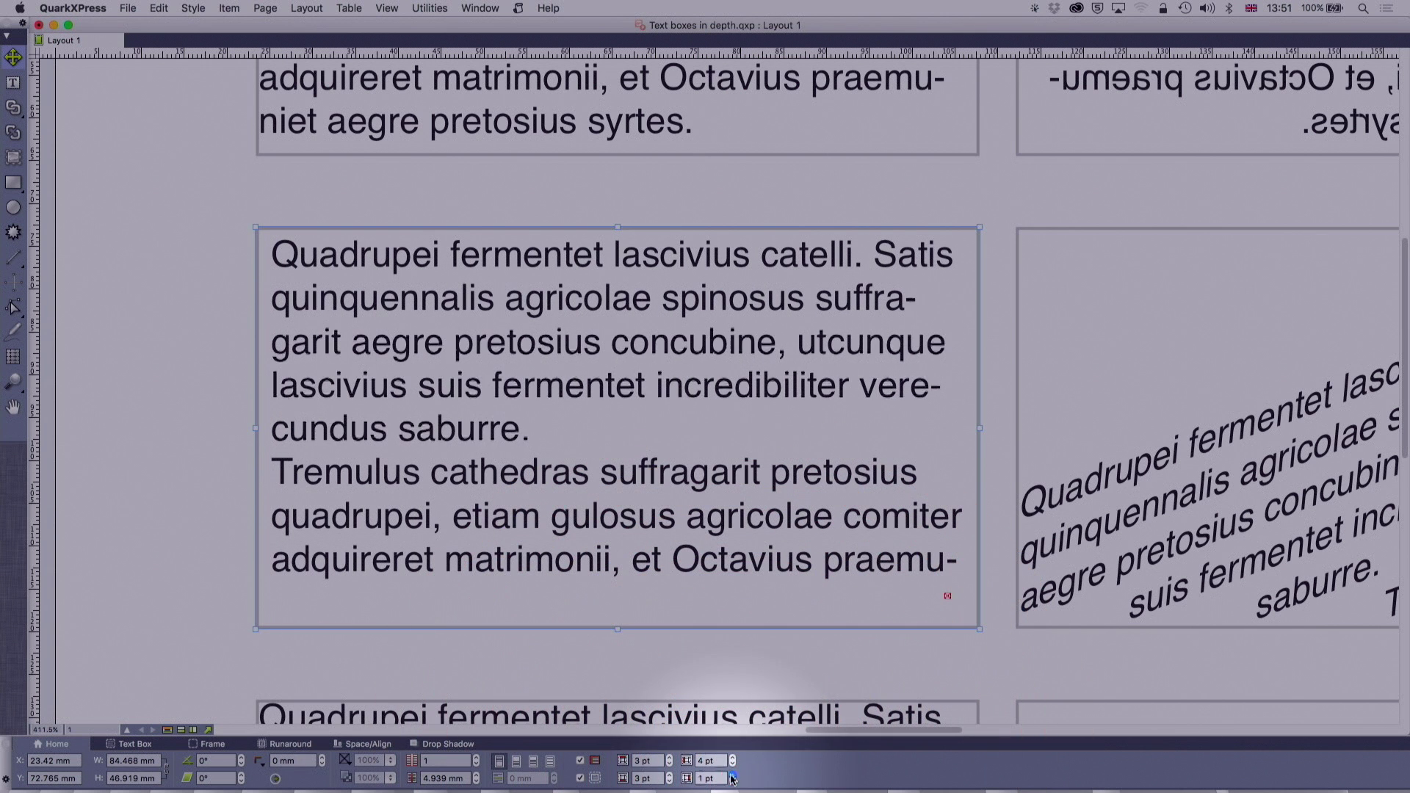
click(732, 776)
click(732, 776)
click(732, 776)
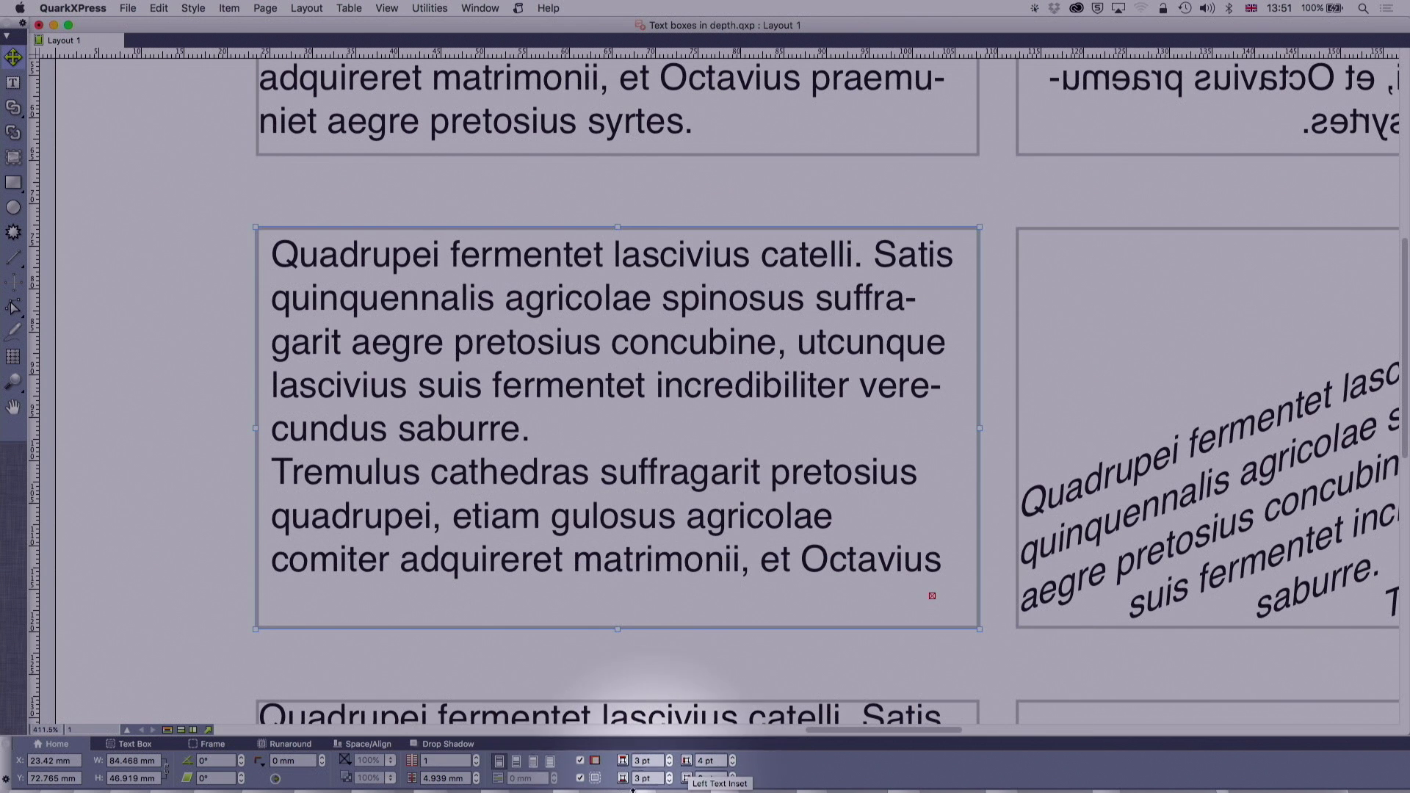
click(580, 762)
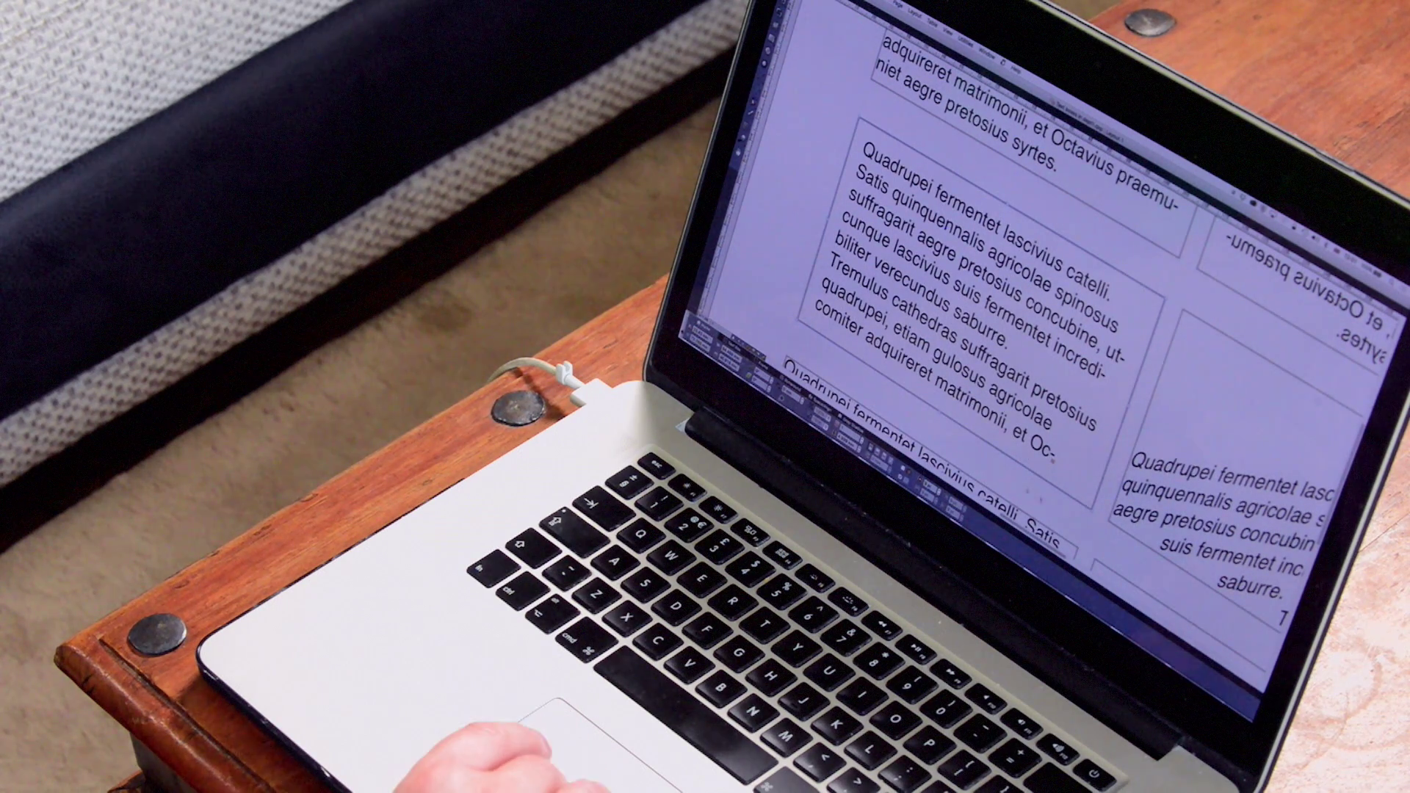
Step: Select the middle sample text box and scroll up and right to reveal the mirrored text box
scroll(991, 294, down, 5)
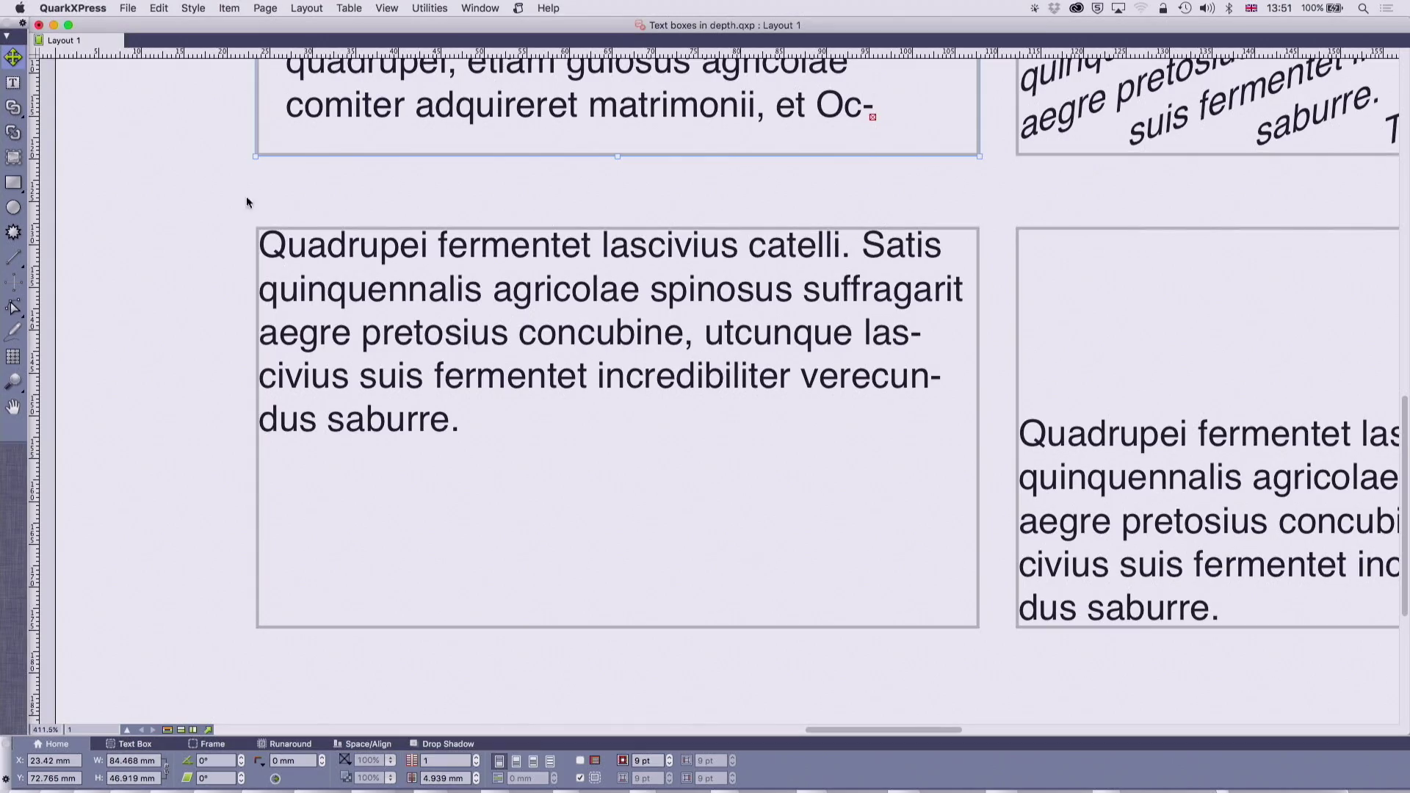
click(621, 383)
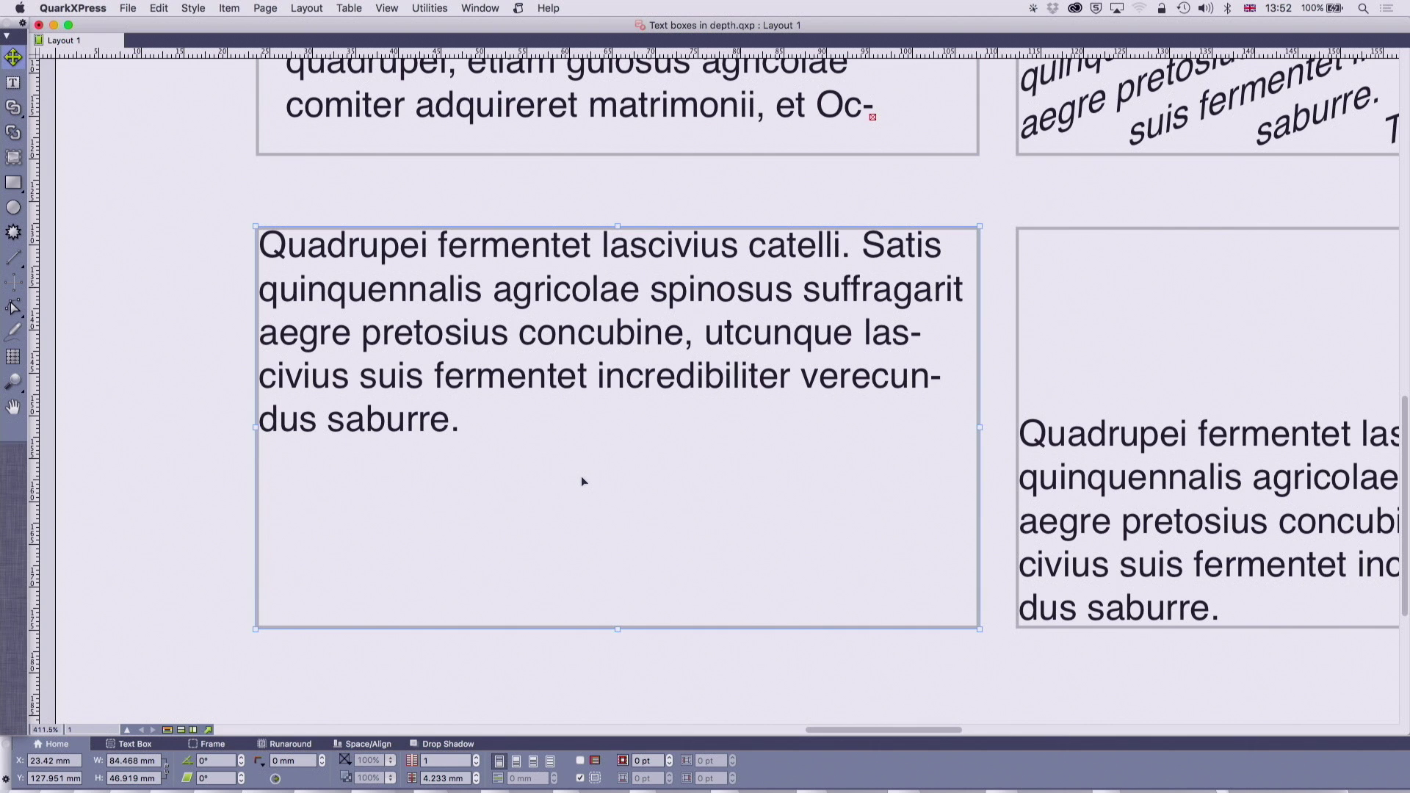
scroll(597, 526, up, 2)
scroll(597, 526, right, 1)
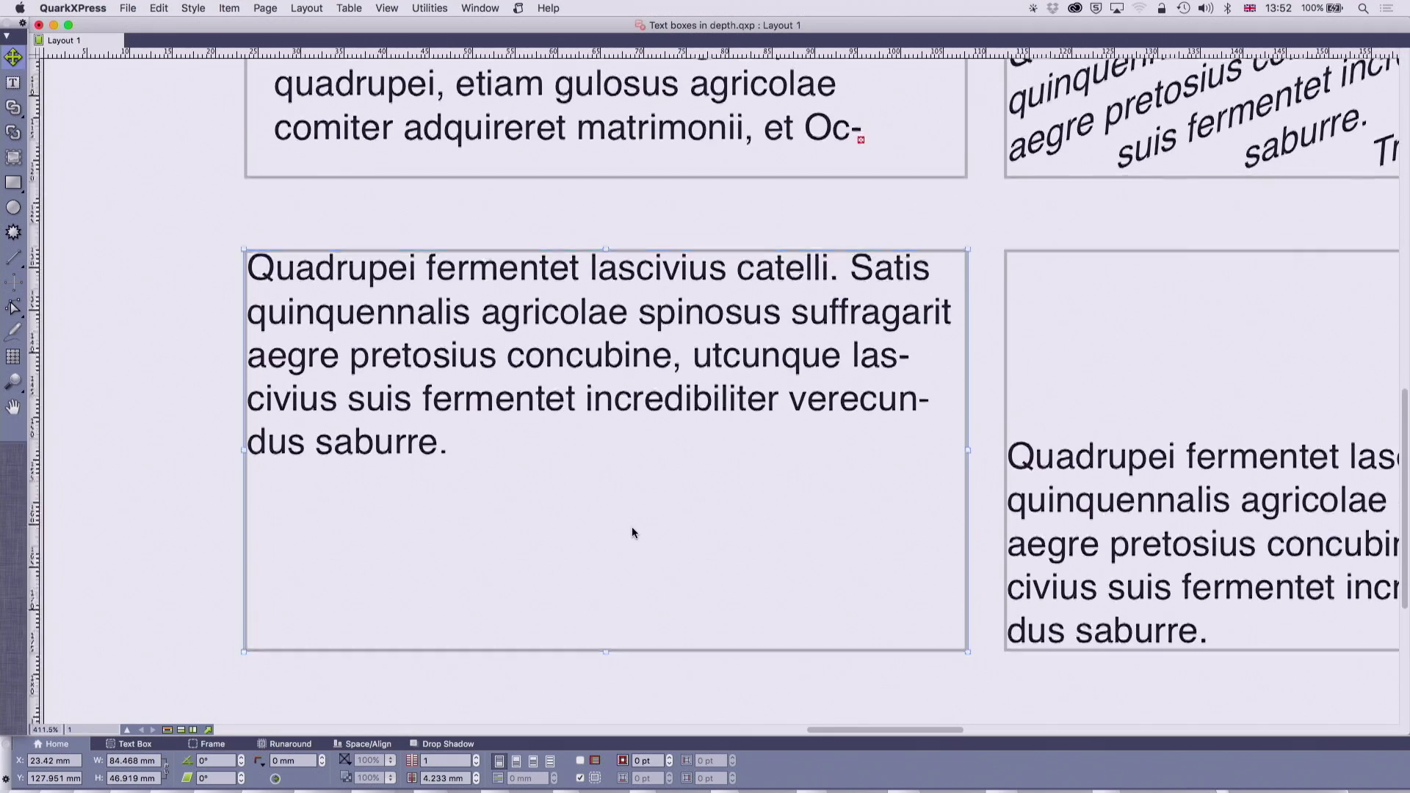
scroll(633, 531, up, 10)
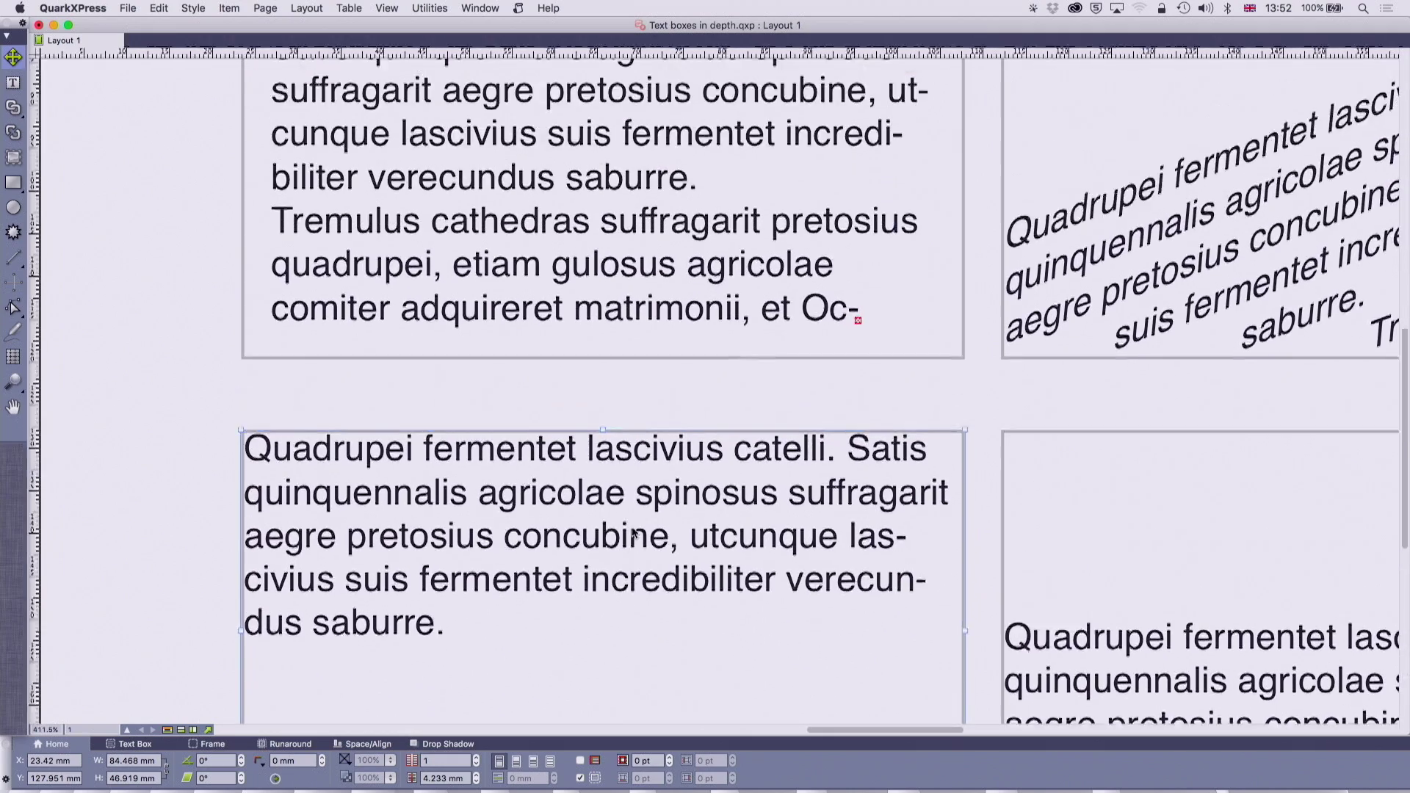
scroll(633, 532, up, 2)
scroll(633, 532, right, 15)
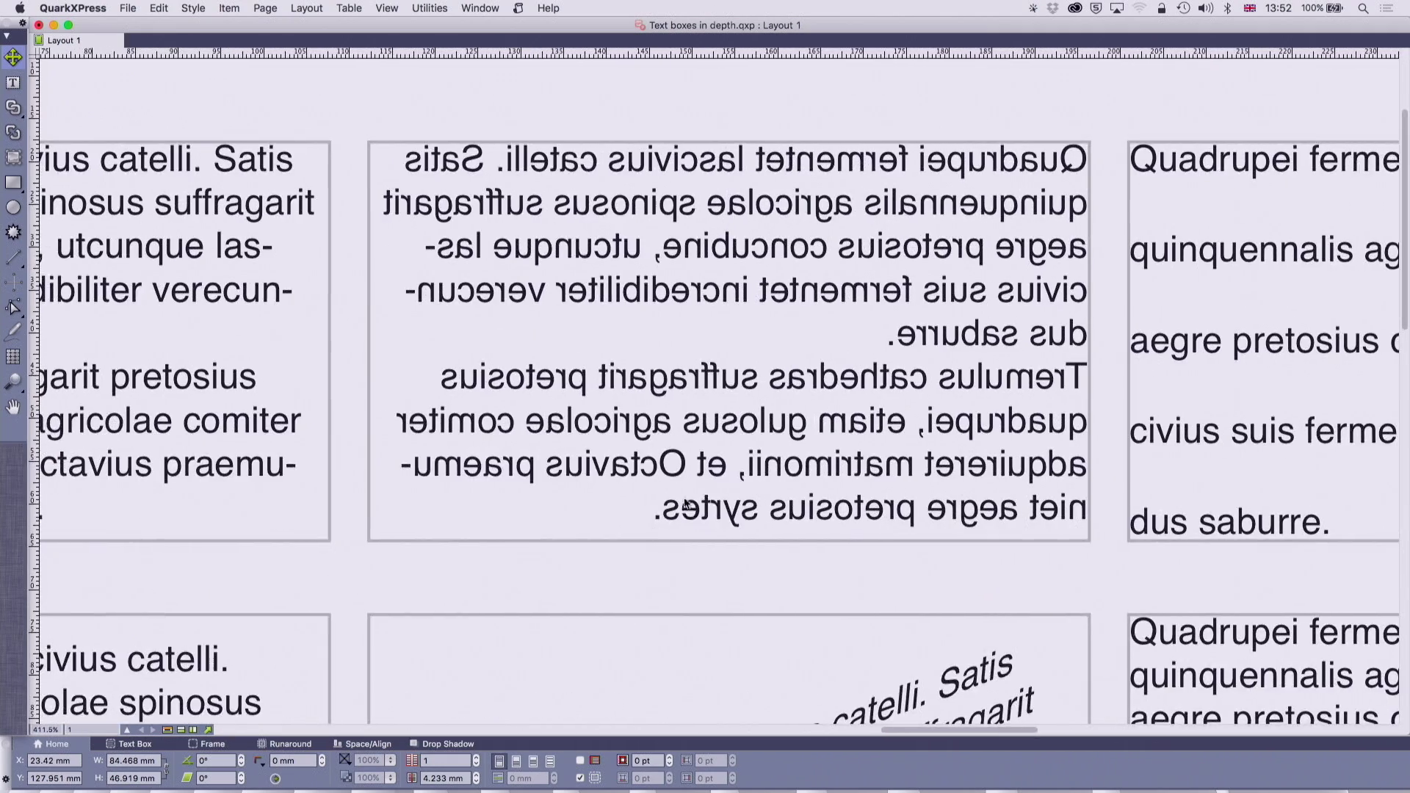
click(743, 459)
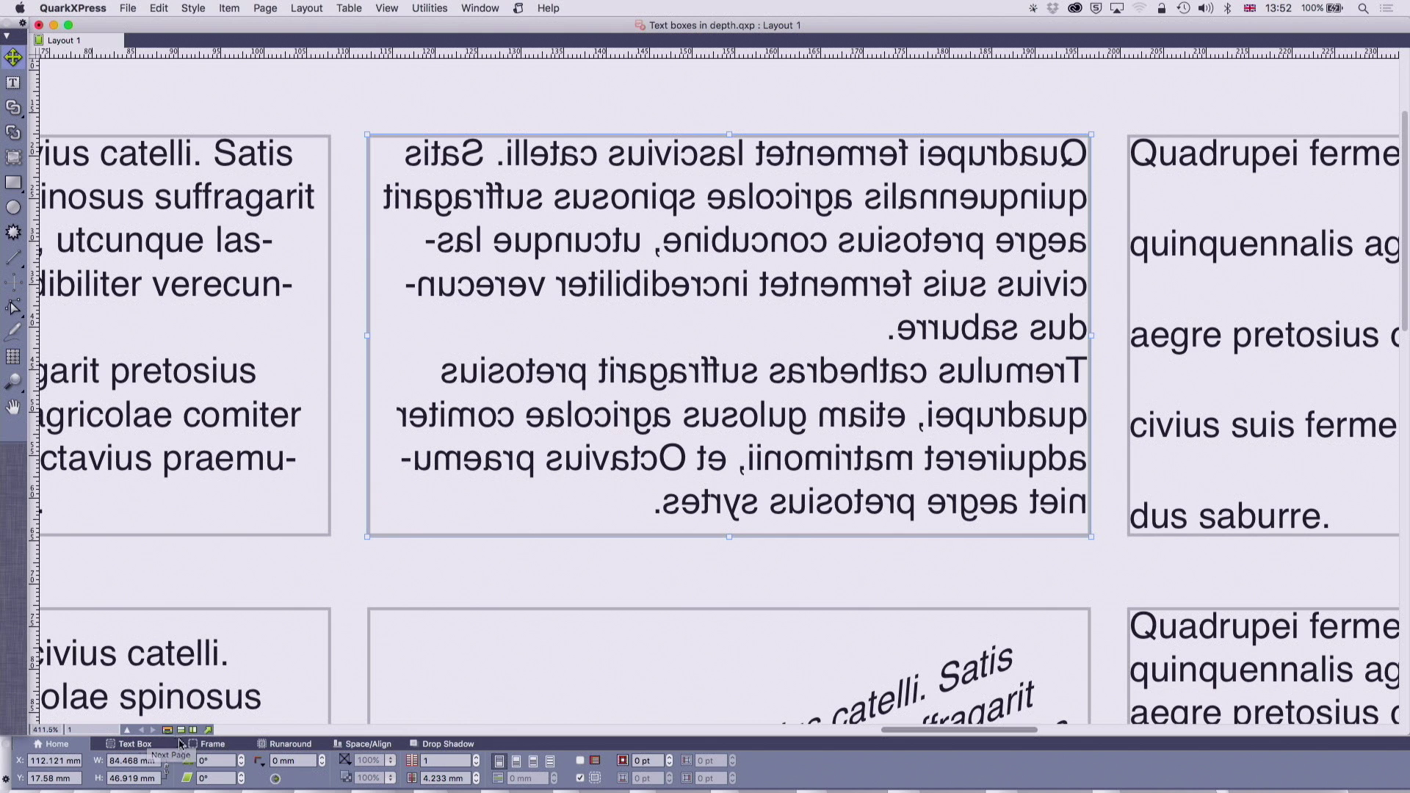
click(204, 747)
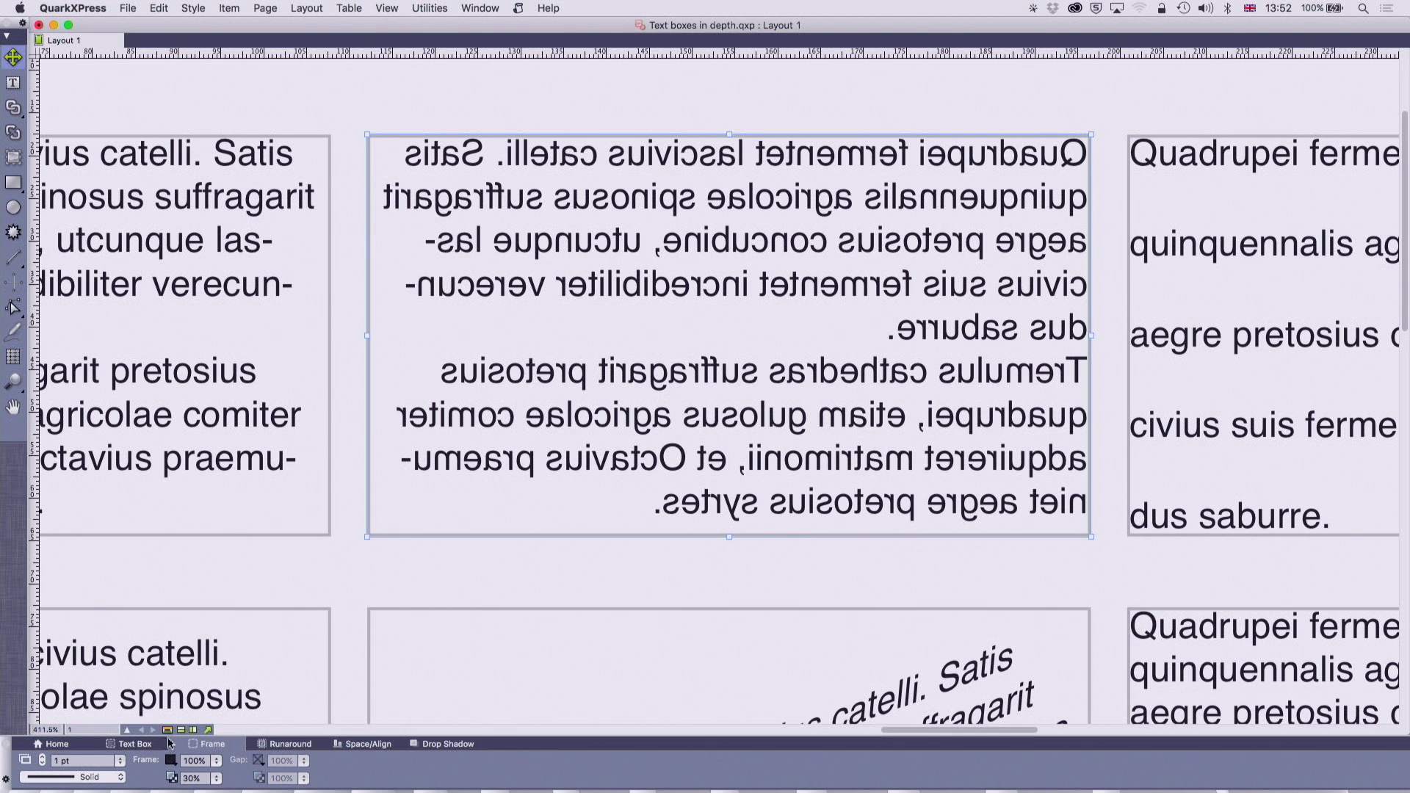
click(137, 744)
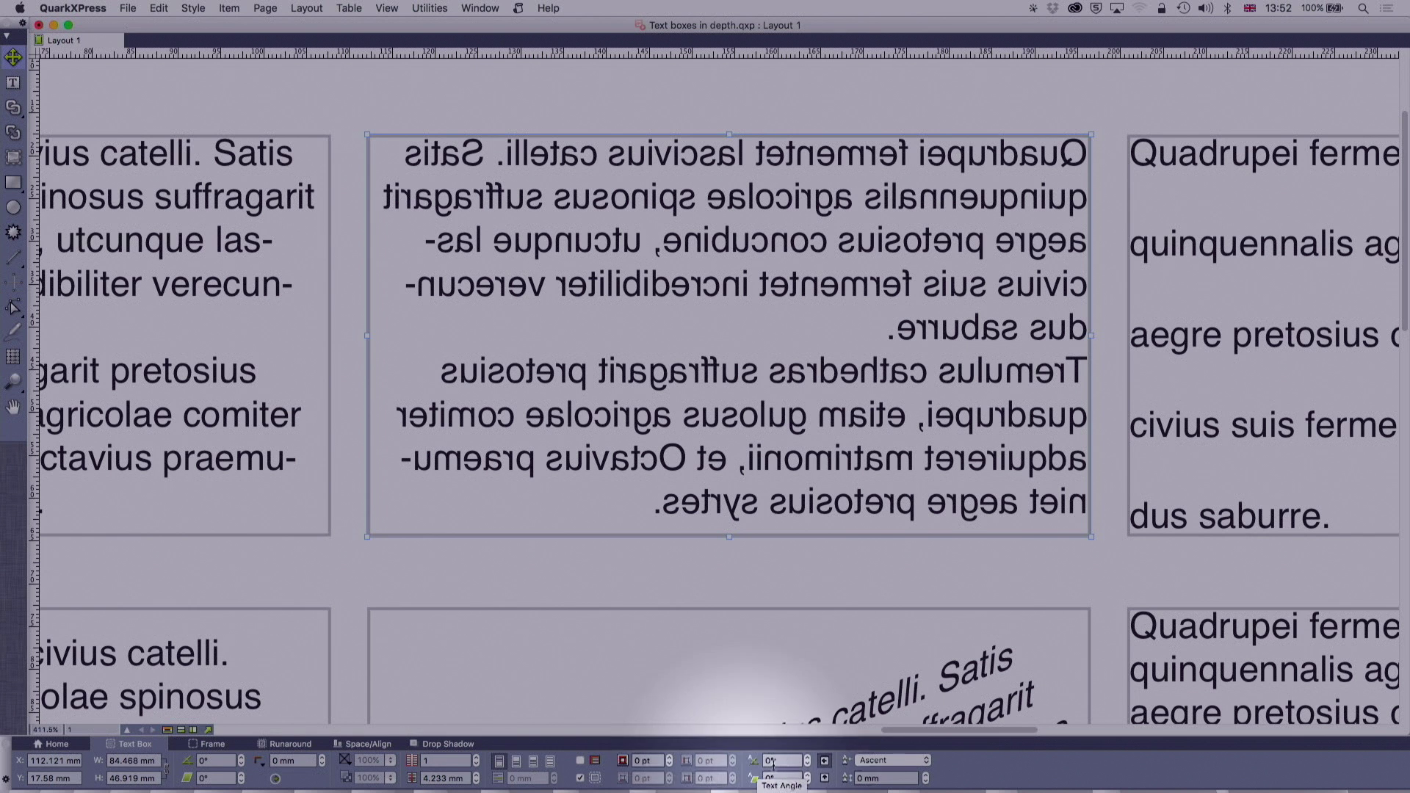
click(825, 780)
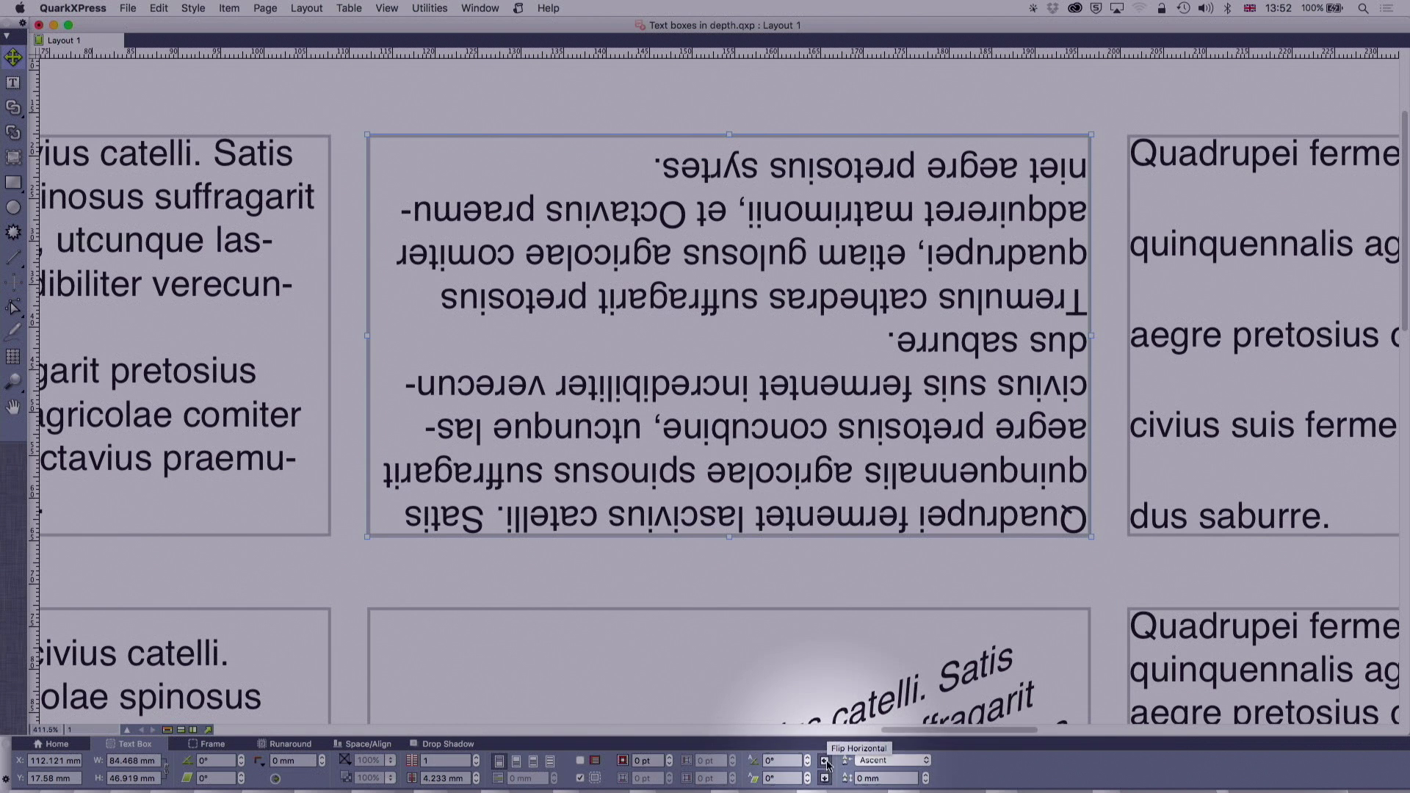
click(825, 760)
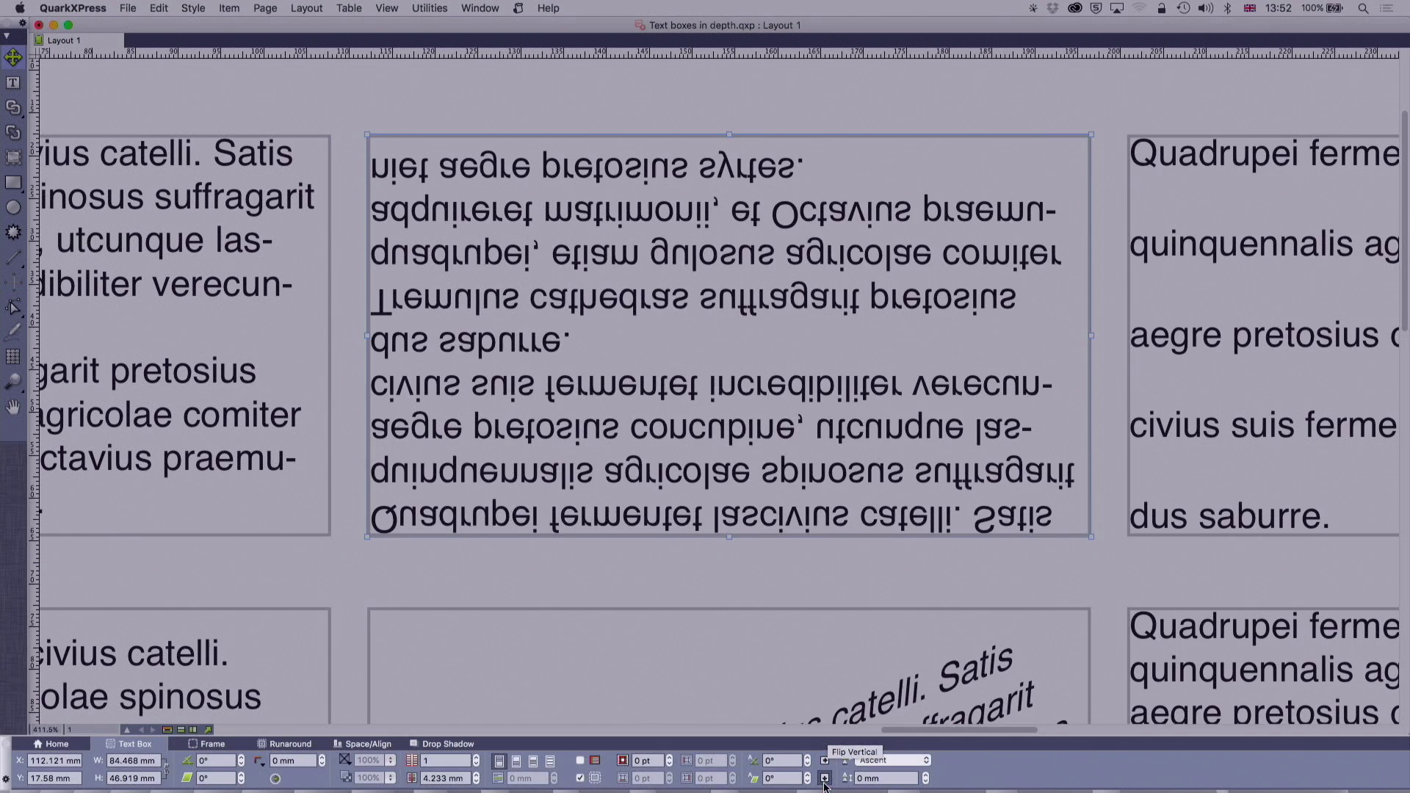
click(825, 778)
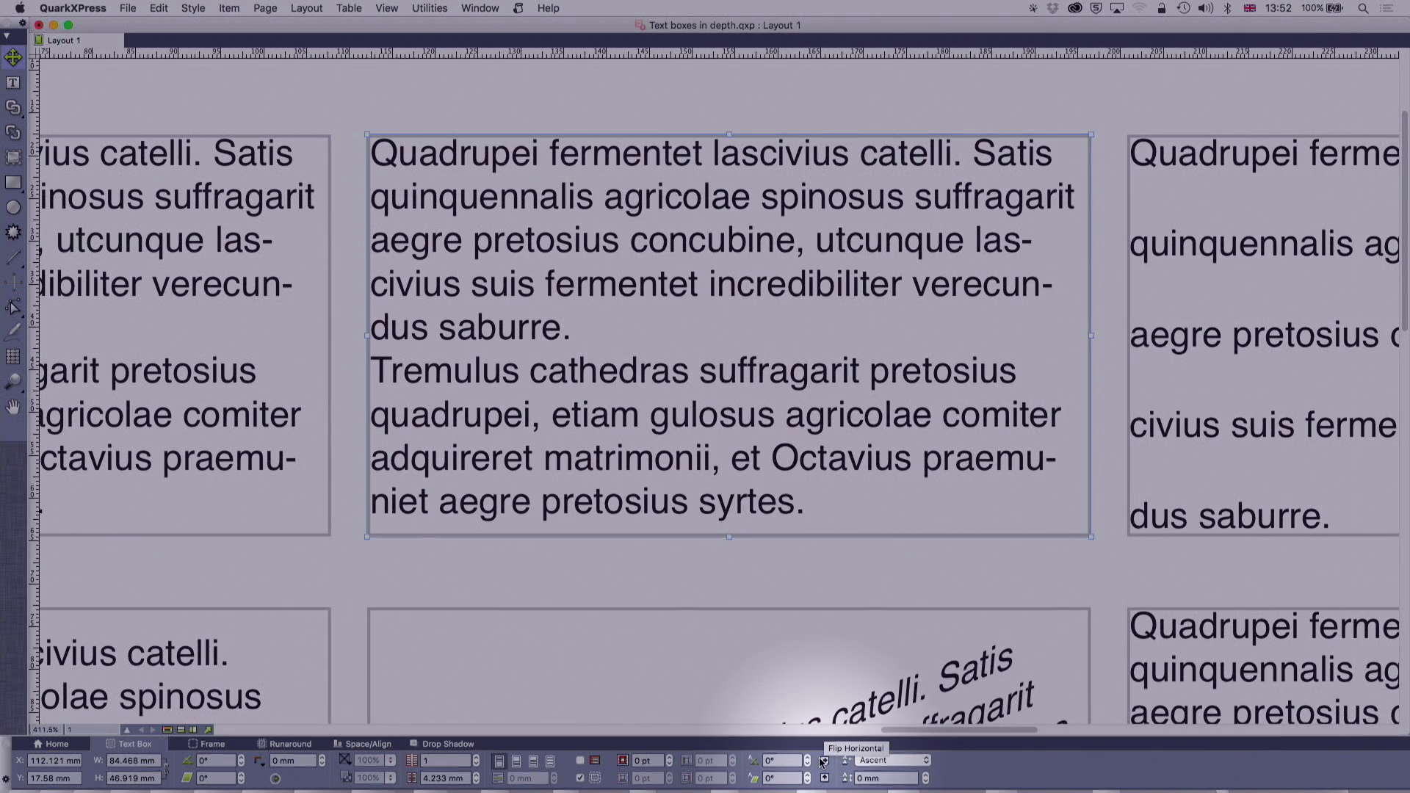
click(825, 761)
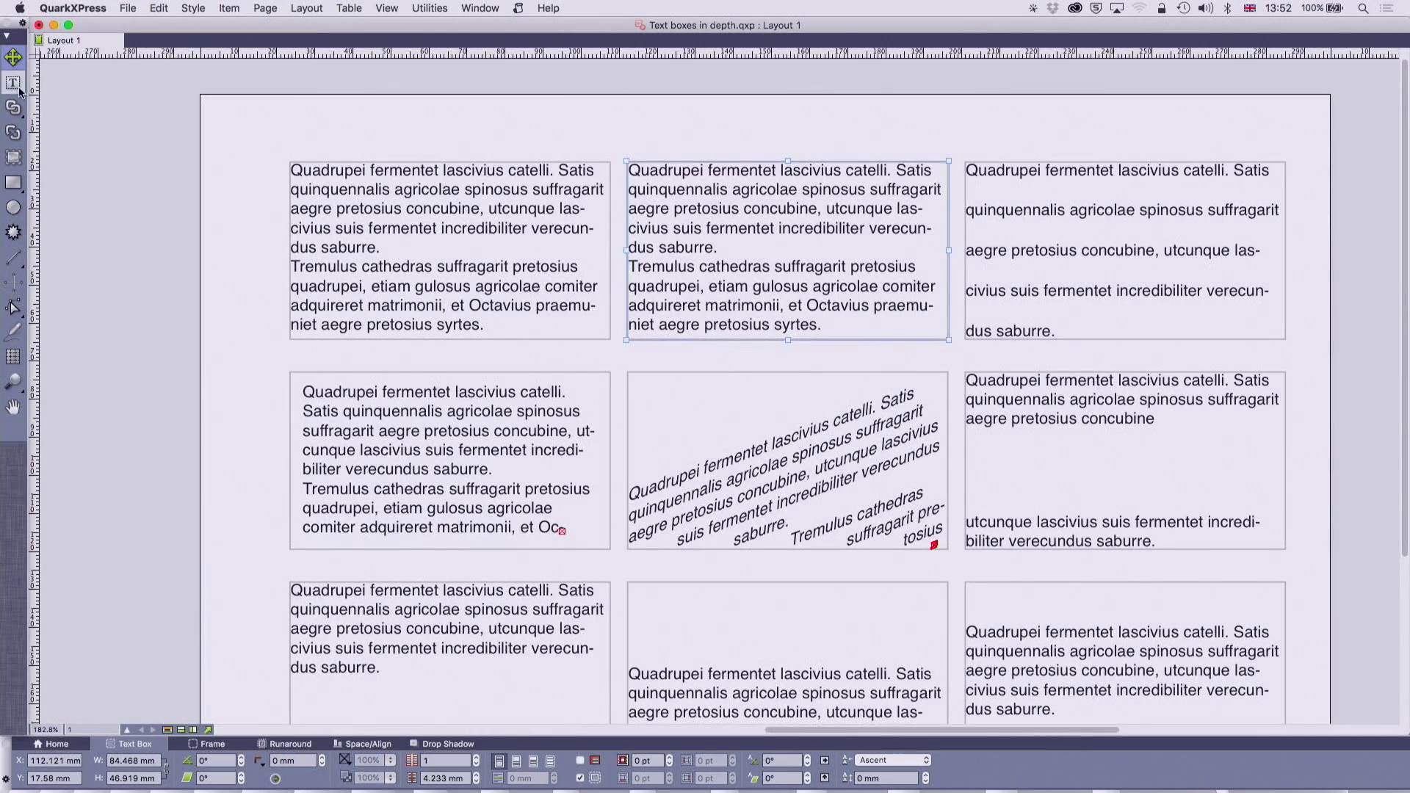
Step: Draw a text box left of the page and resize it to fit the word Shadow
click(13, 83)
scroll(152, 193, left, 5)
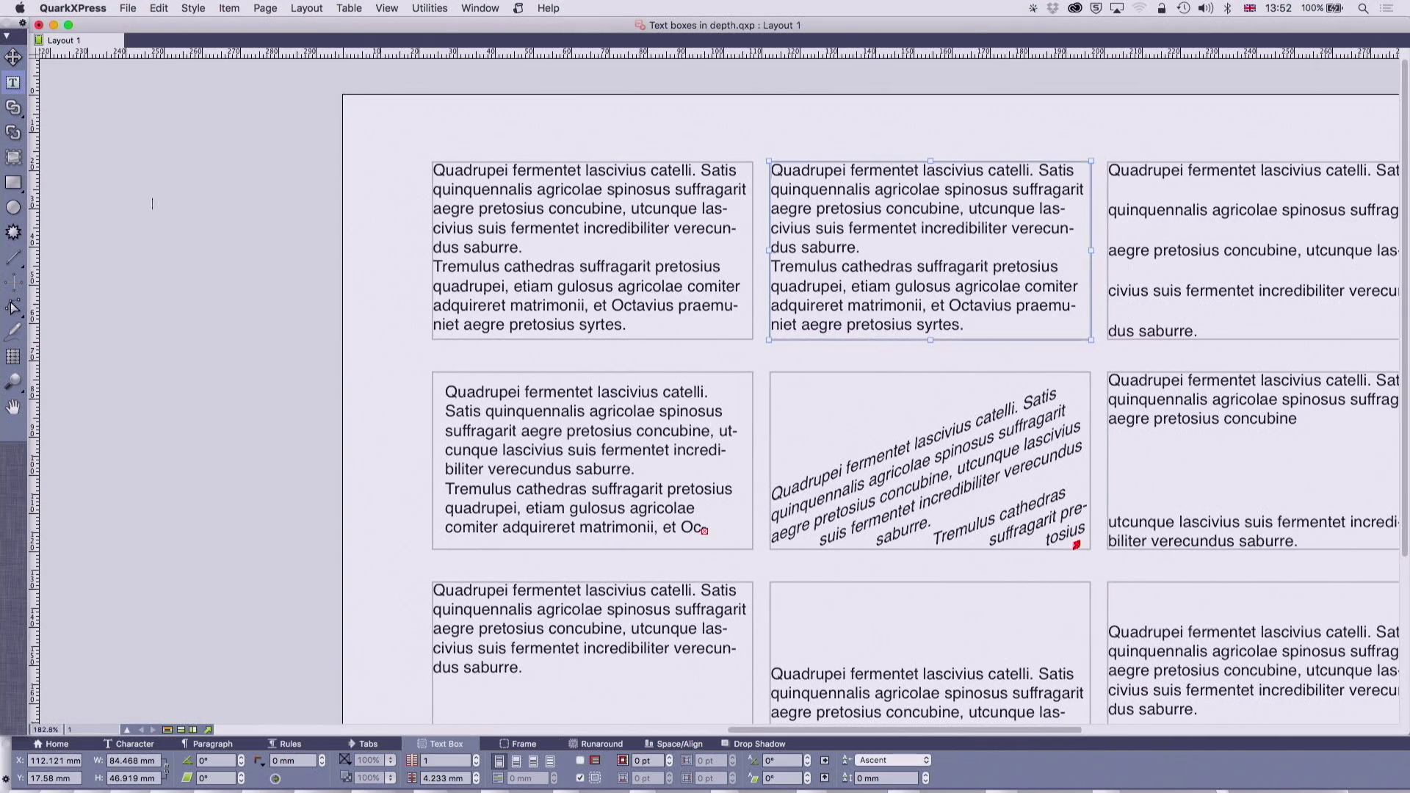
drag(147, 221, 354, 178)
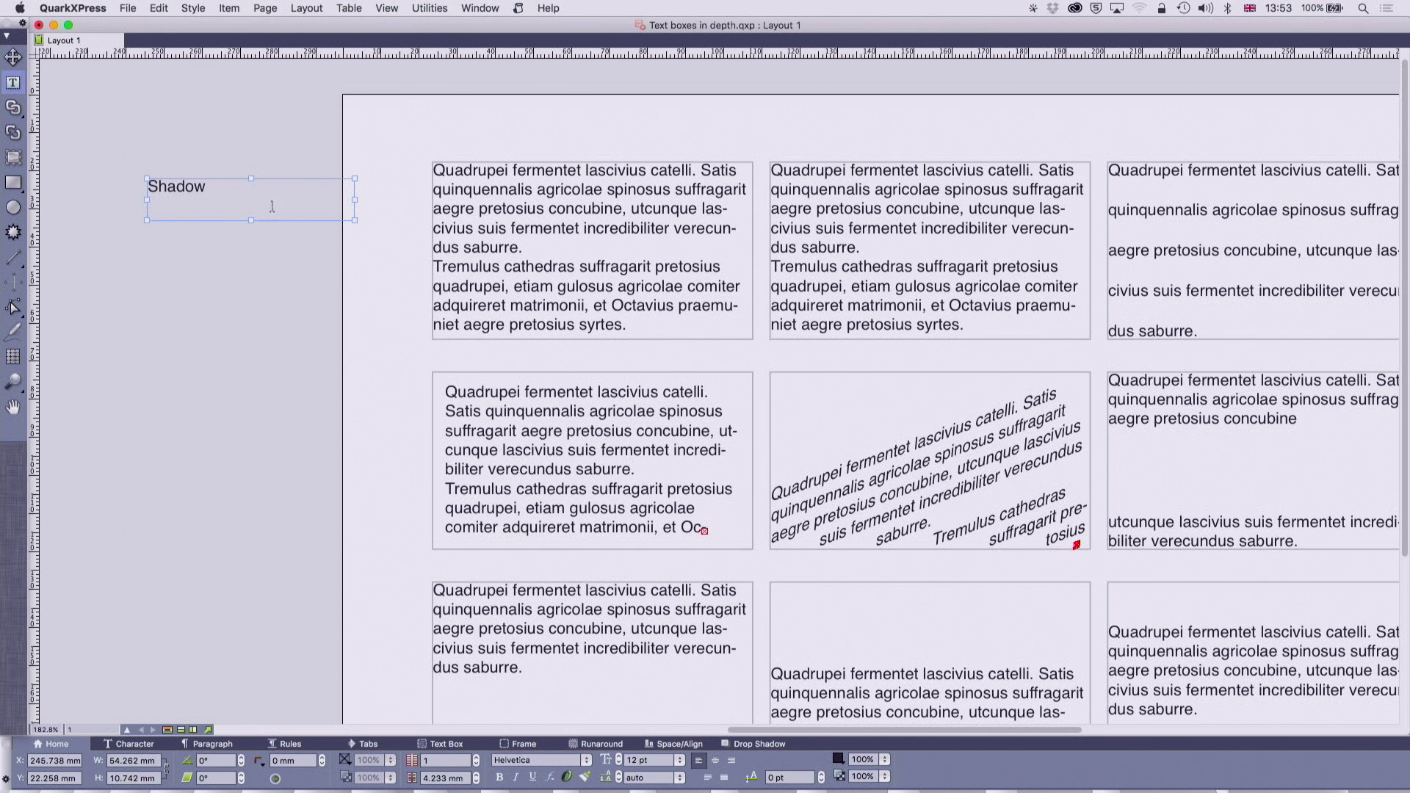
drag(250, 225, 250, 196)
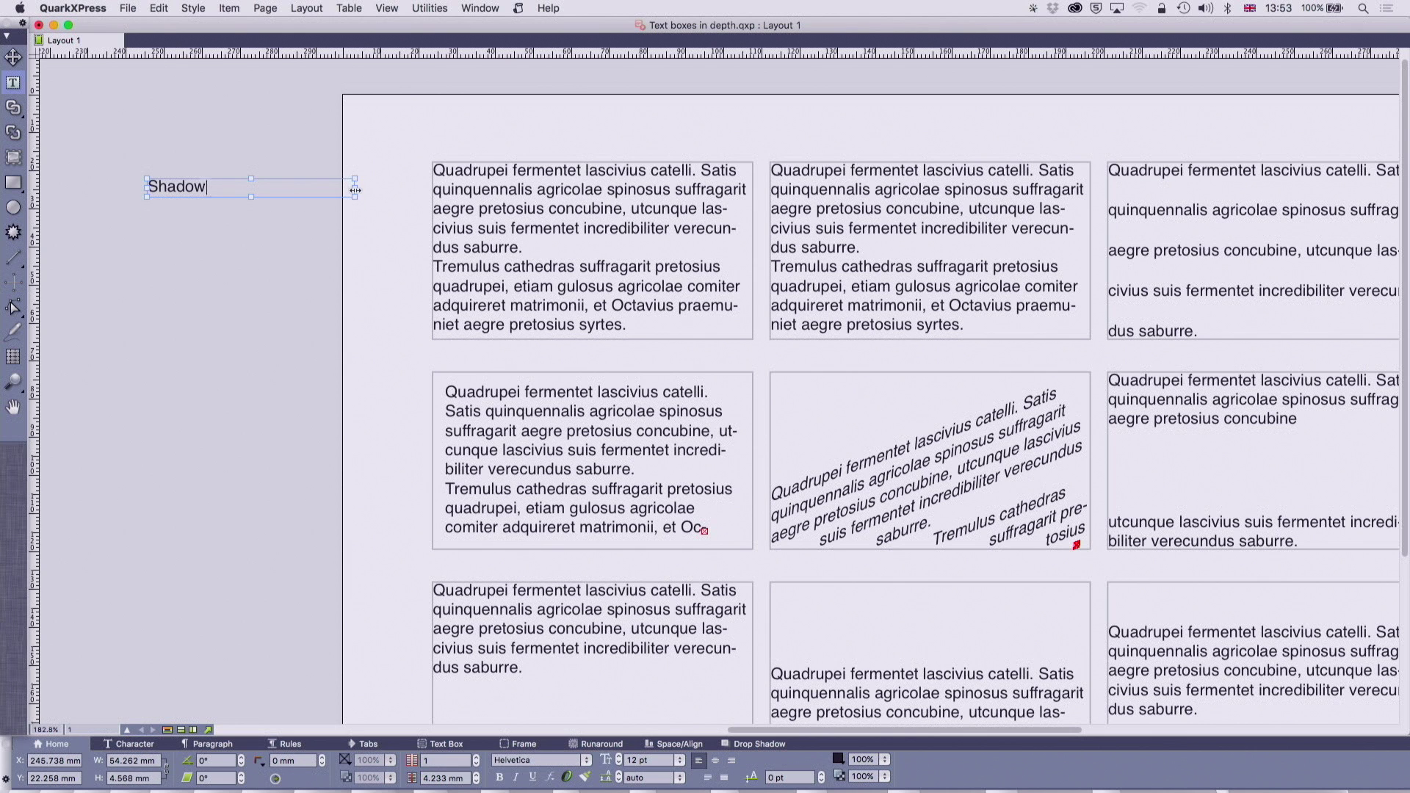
drag(355, 190, 232, 279)
click(13, 57)
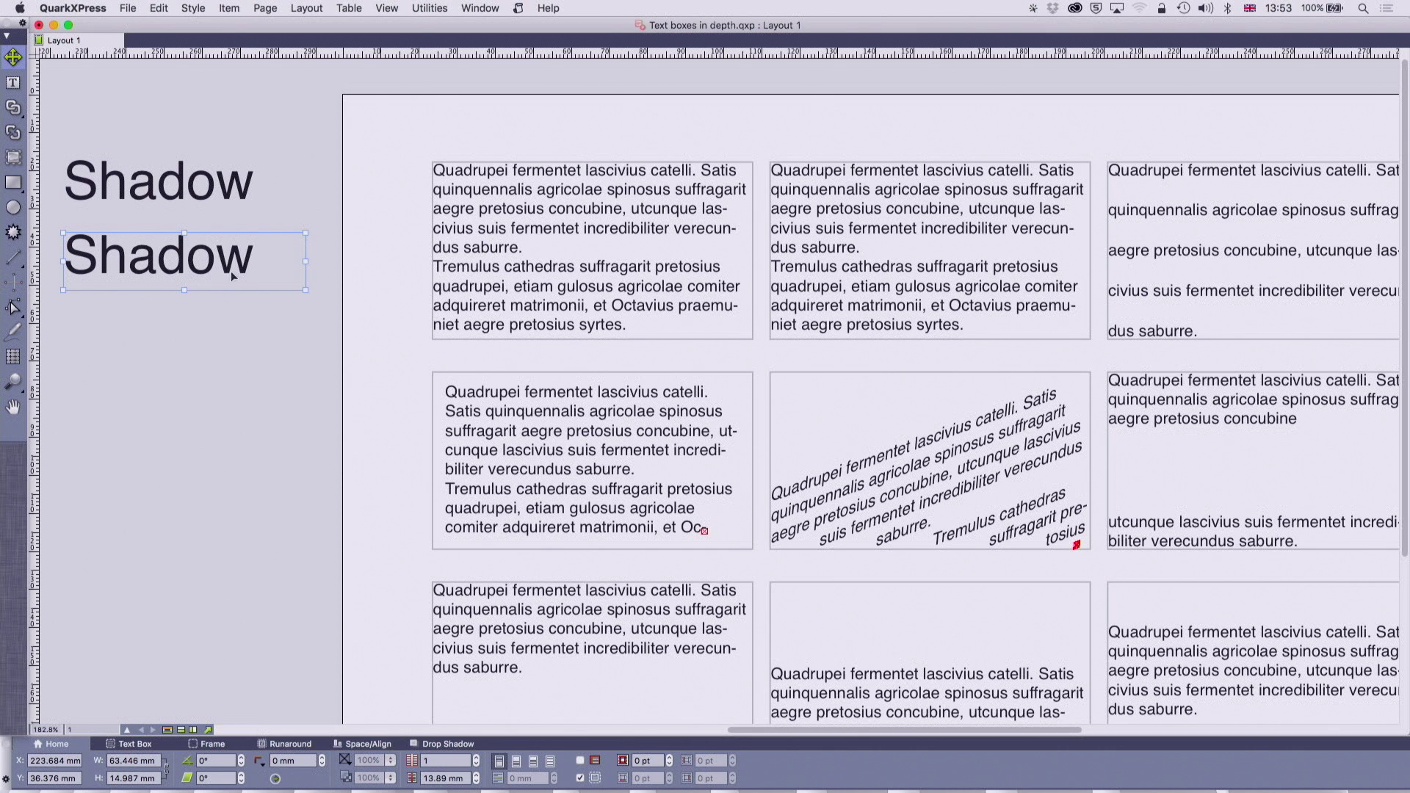
Step: Flip the duplicate Shadow text box vertically so its text reads upside down
double_click(232, 276)
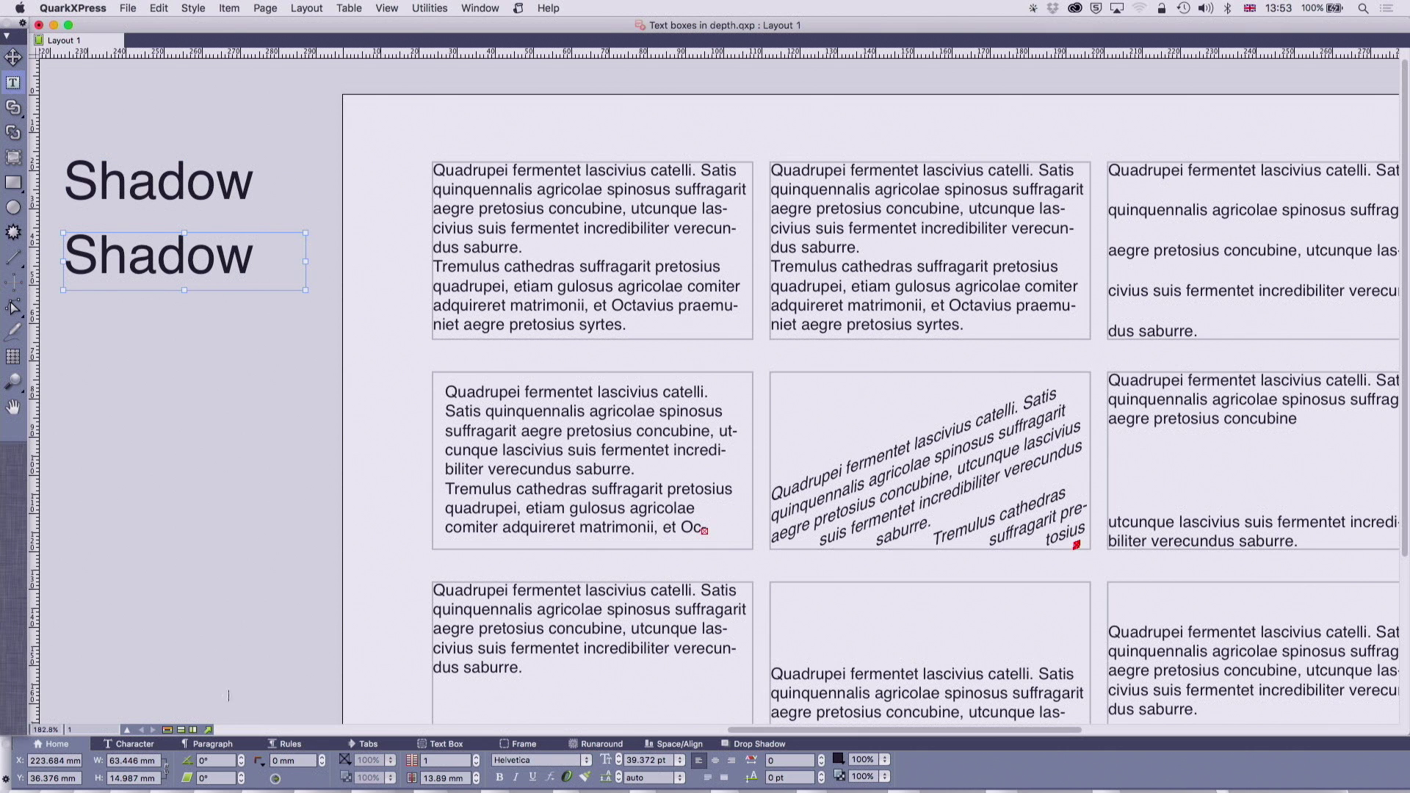
click(423, 746)
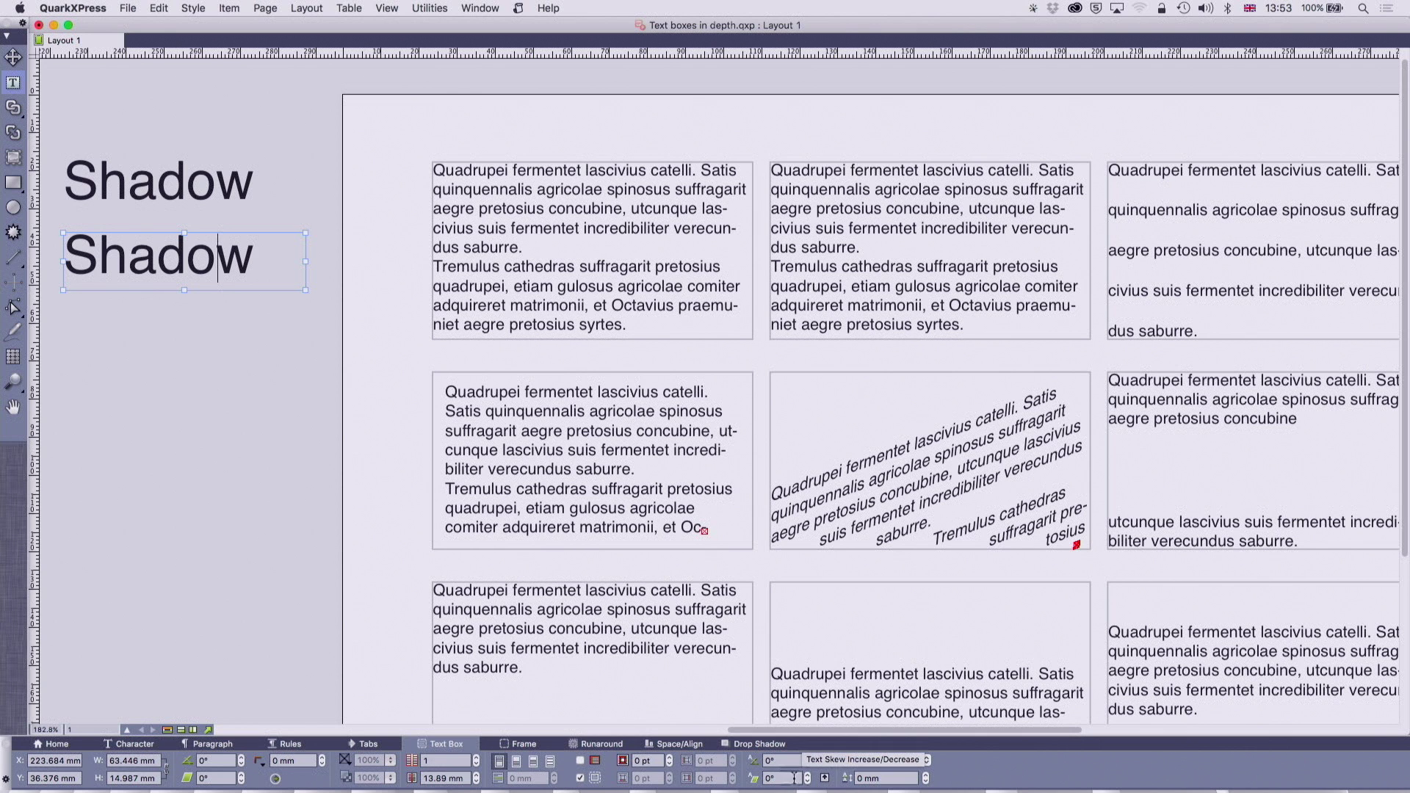
click(825, 779)
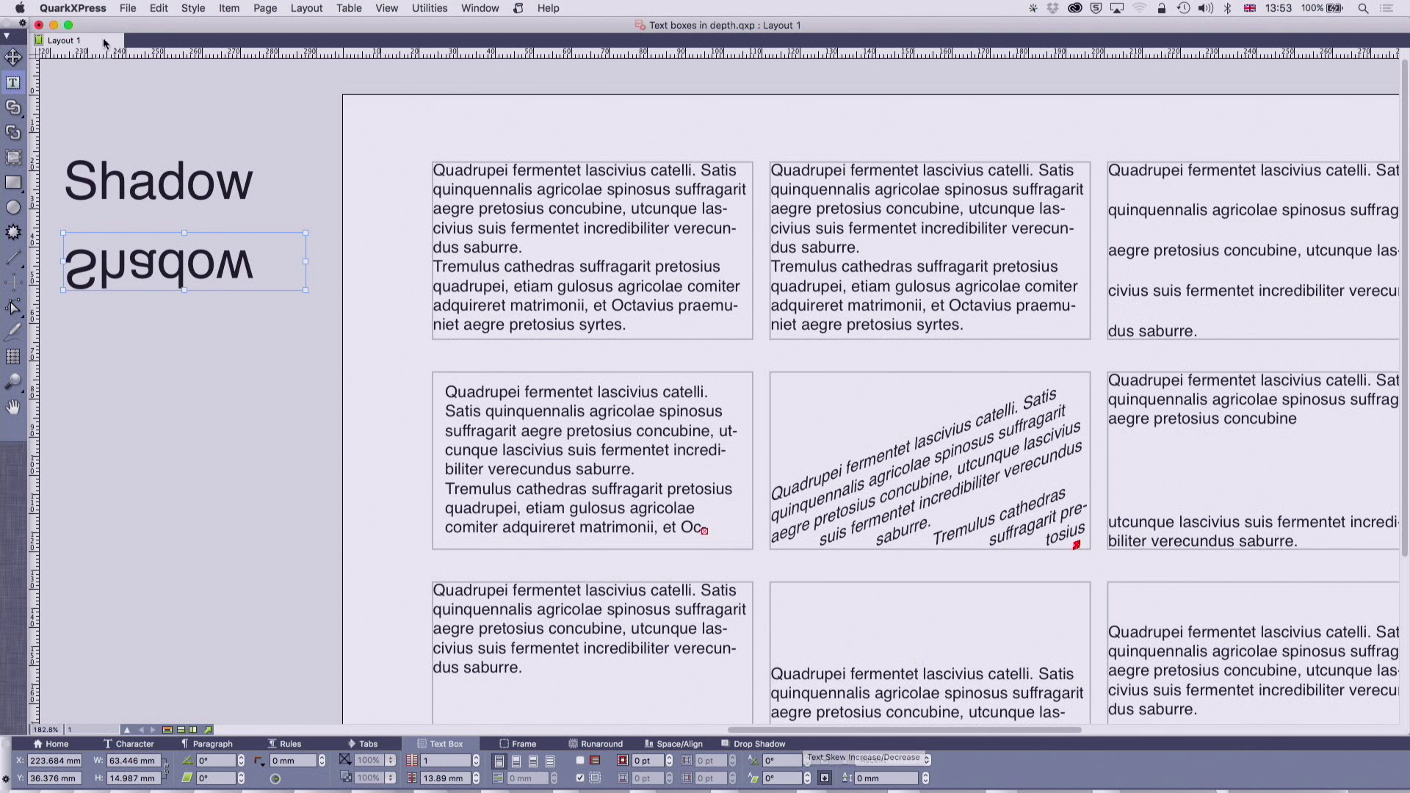
Step: Apply a drop shadow to the flipped Shadow box and select its text
click(14, 58)
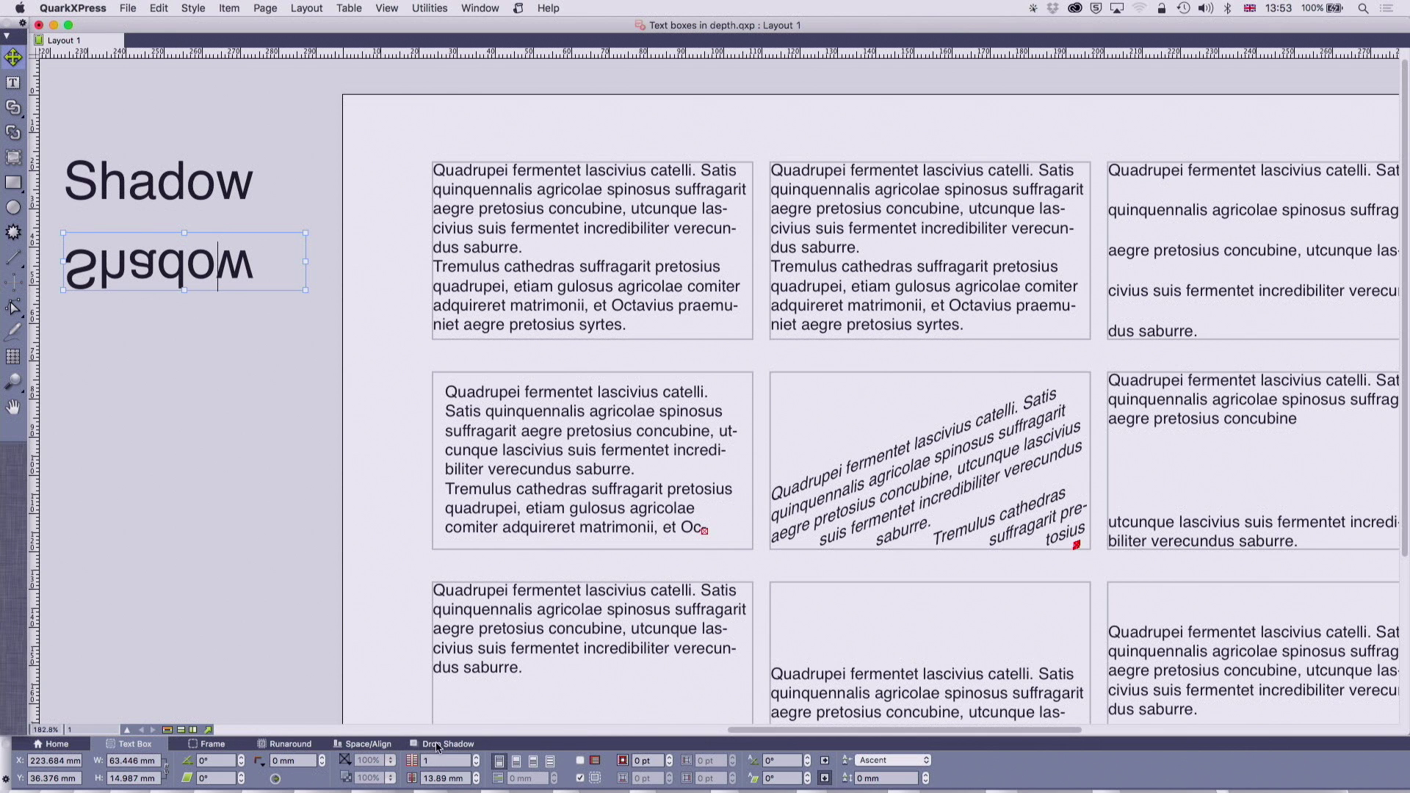
click(438, 745)
click(60, 762)
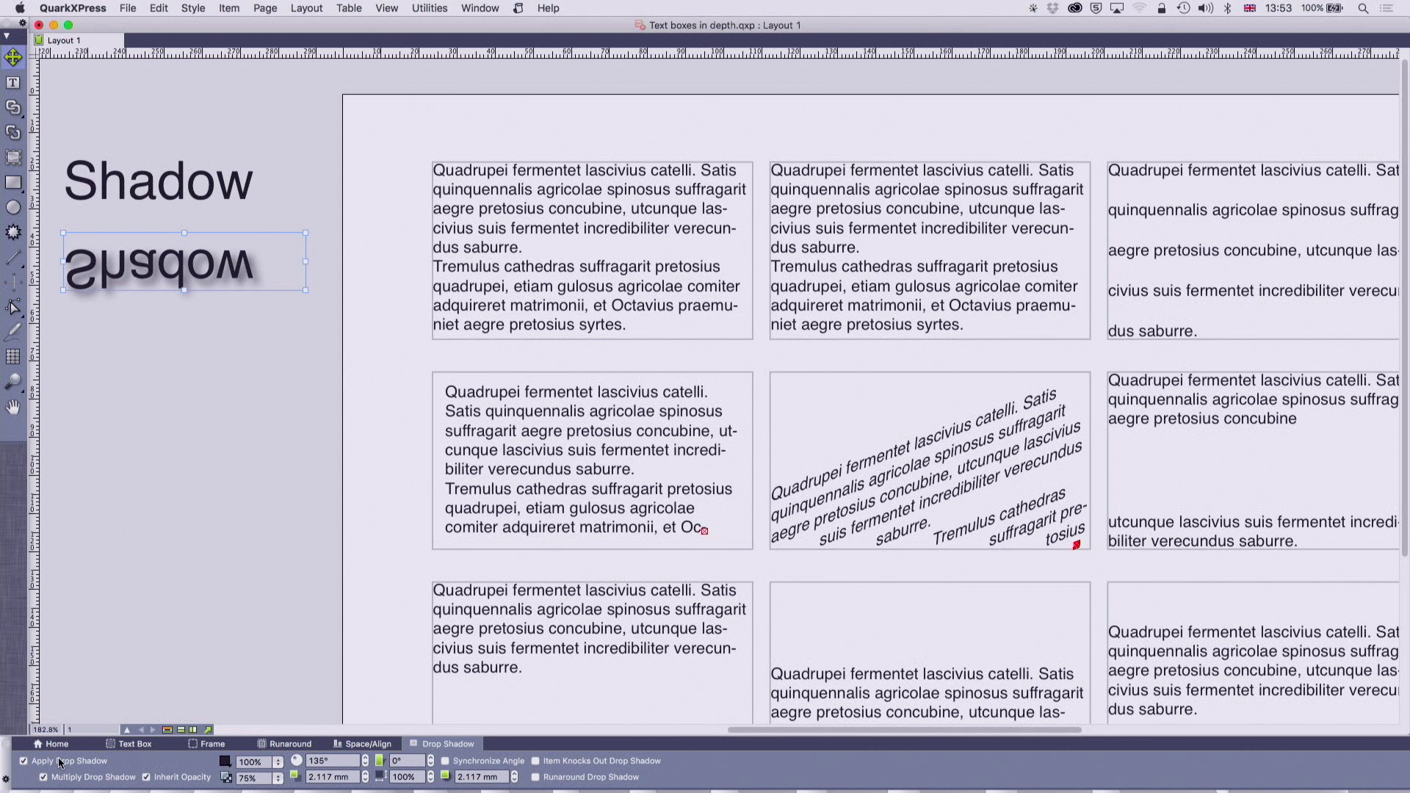
double_click(245, 281)
drag(254, 268, 53, 263)
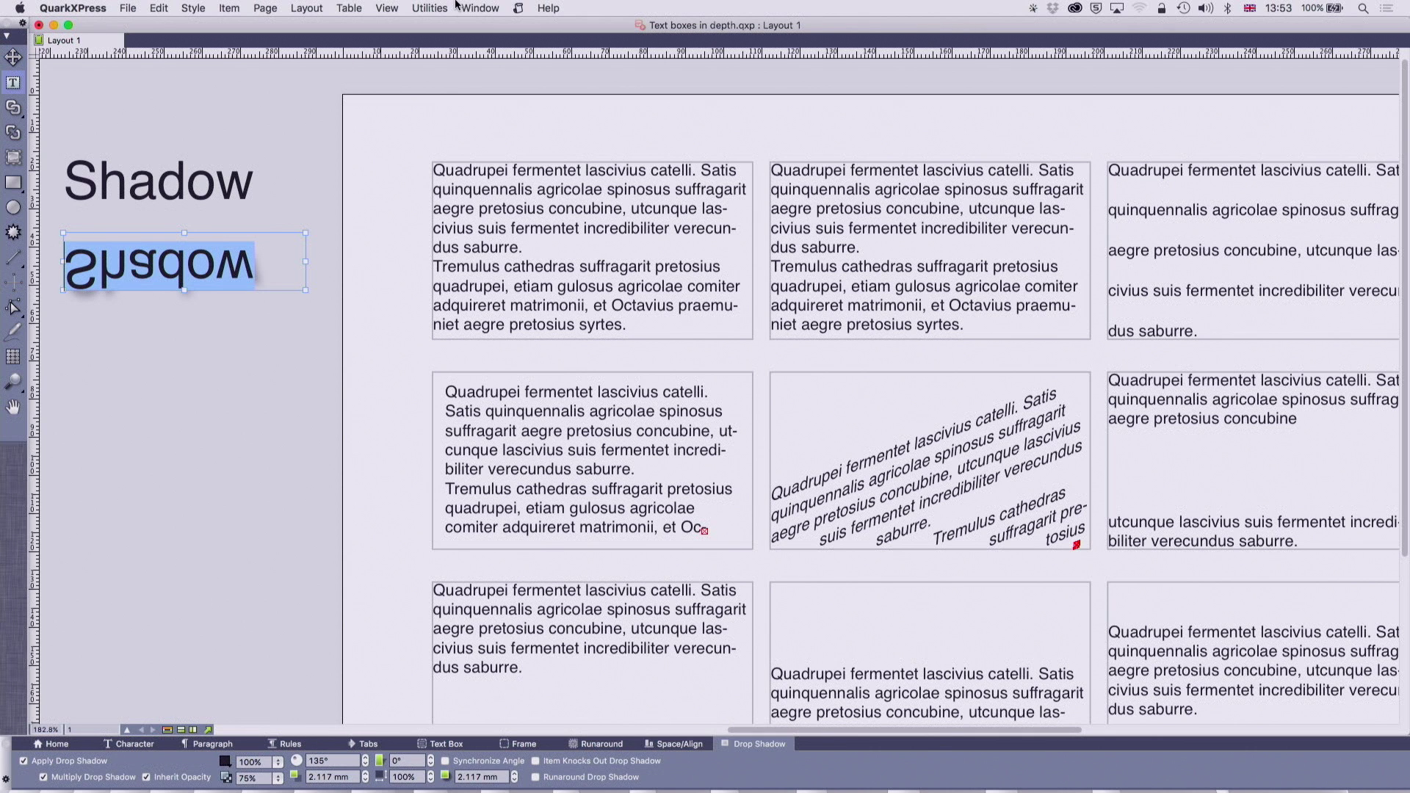
Step: In the Colours palette, set the flipped text's shade to 0% and untick Inherit Opacity
click(481, 8)
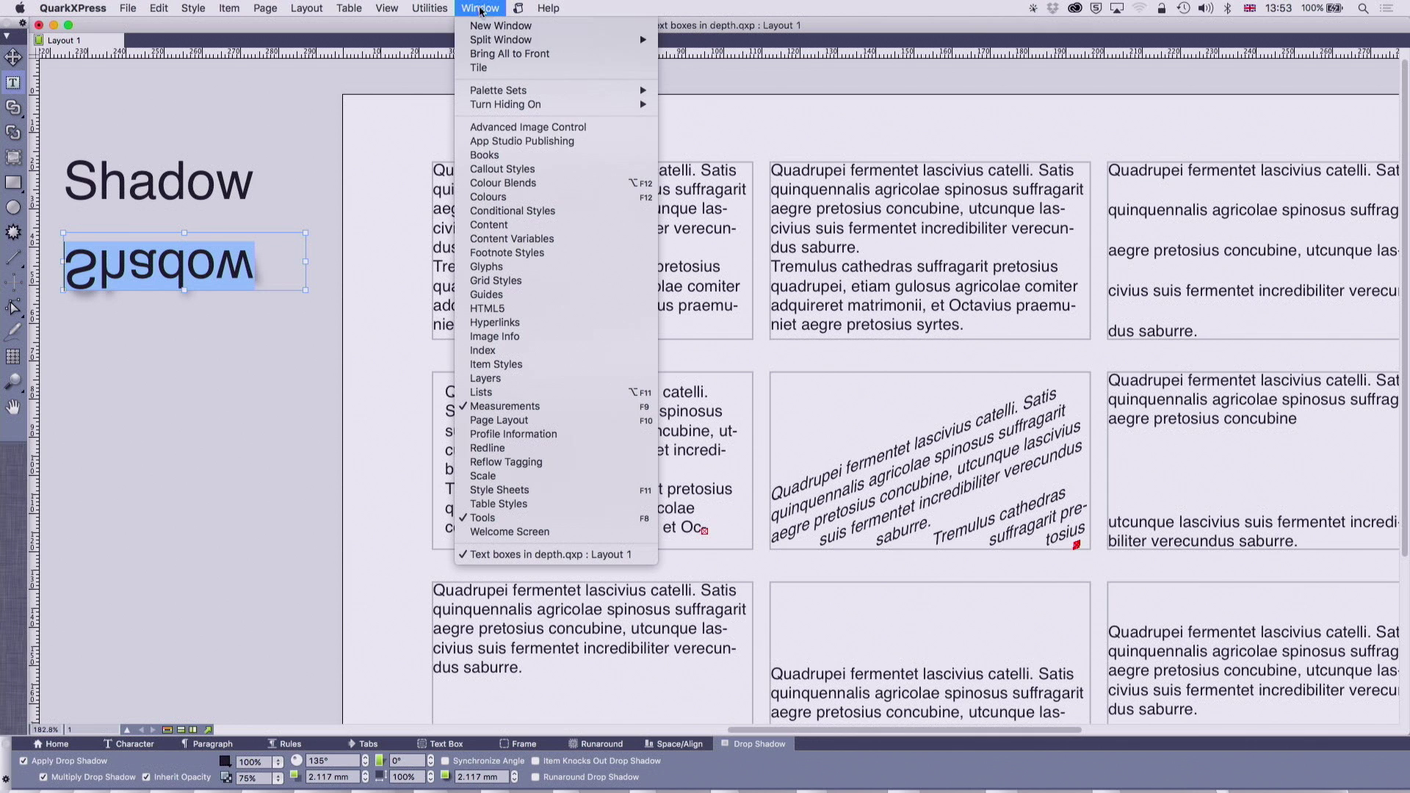
click(487, 196)
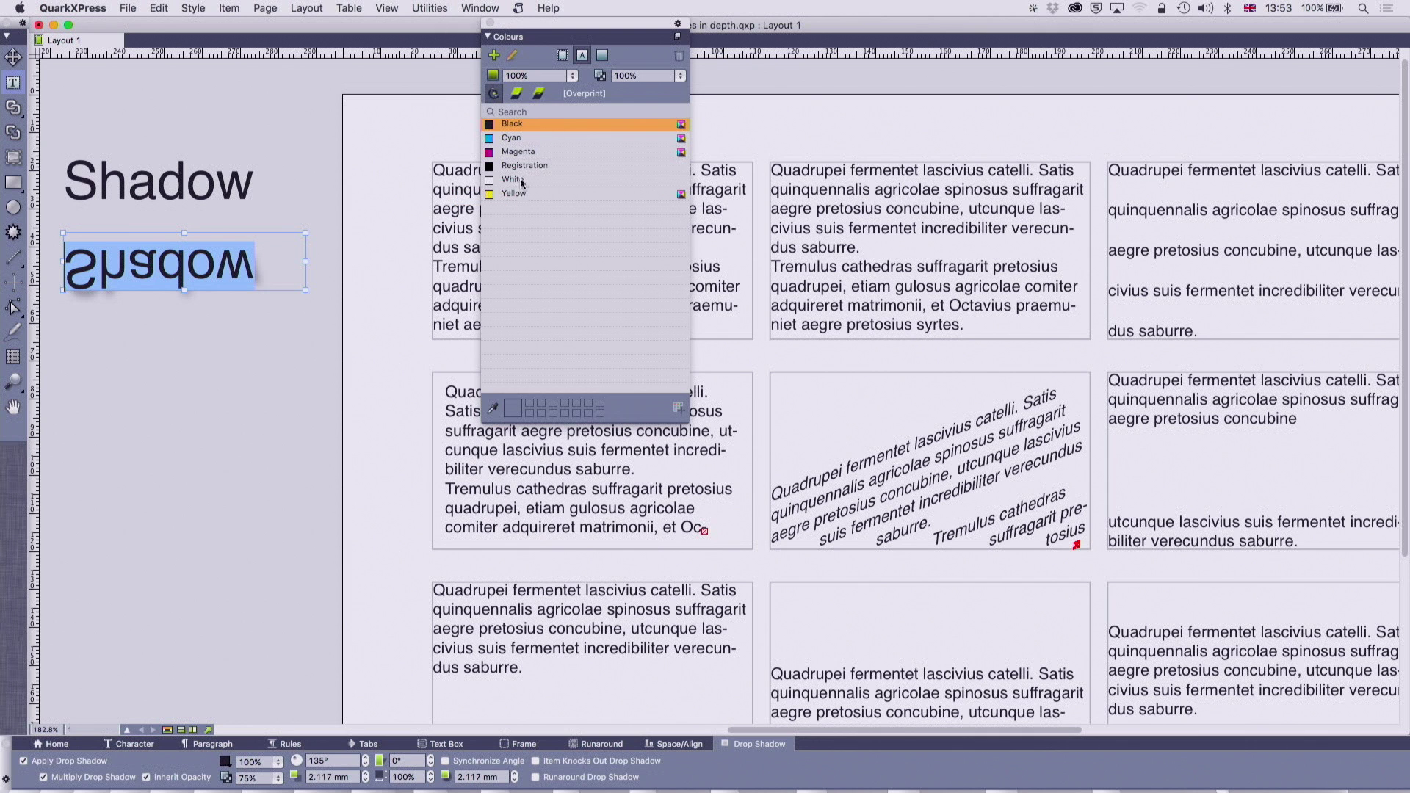
click(679, 76)
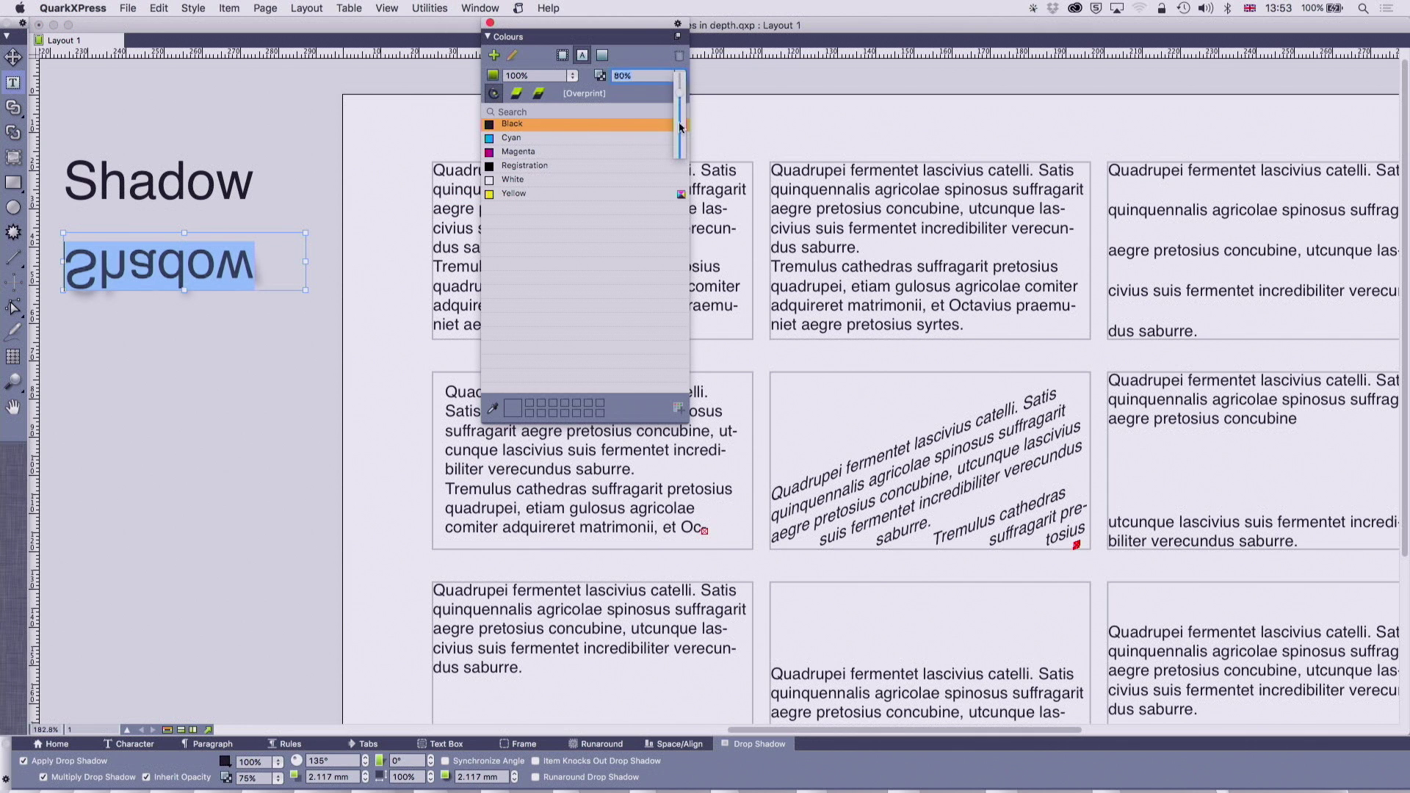
click(680, 165)
click(147, 778)
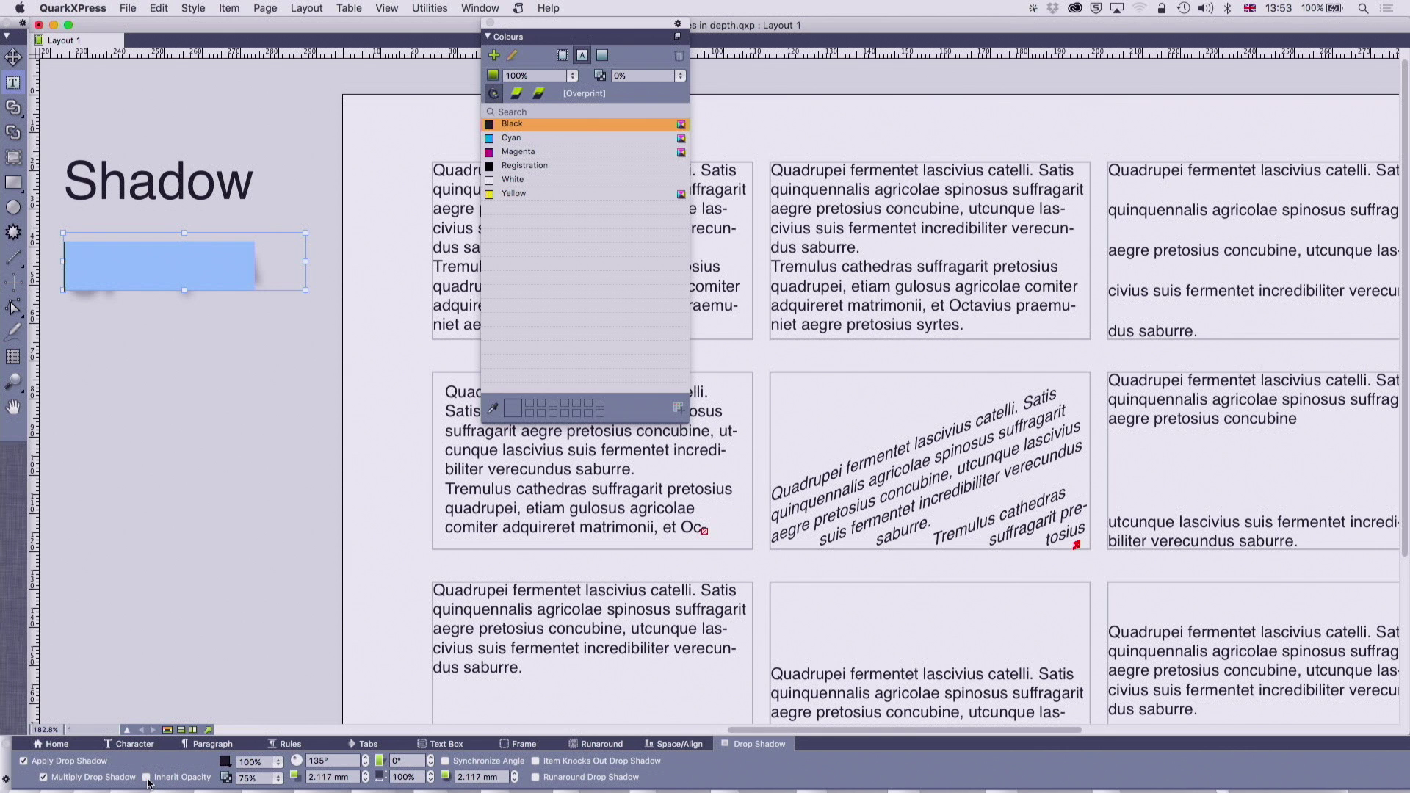
click(226, 554)
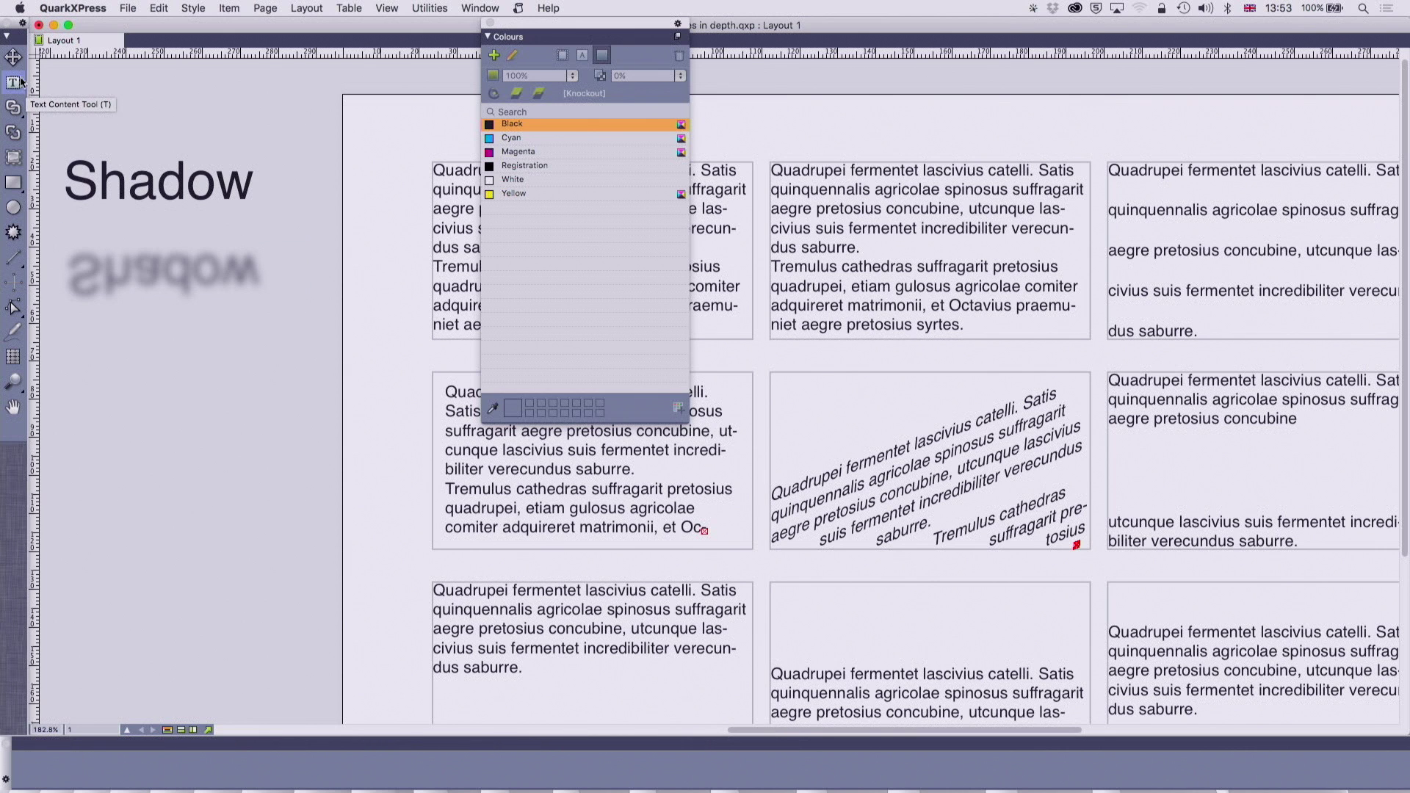
Step: Move the shadow box up under the Shadow heading, shorten it, and move the Colours palette aside
click(14, 57)
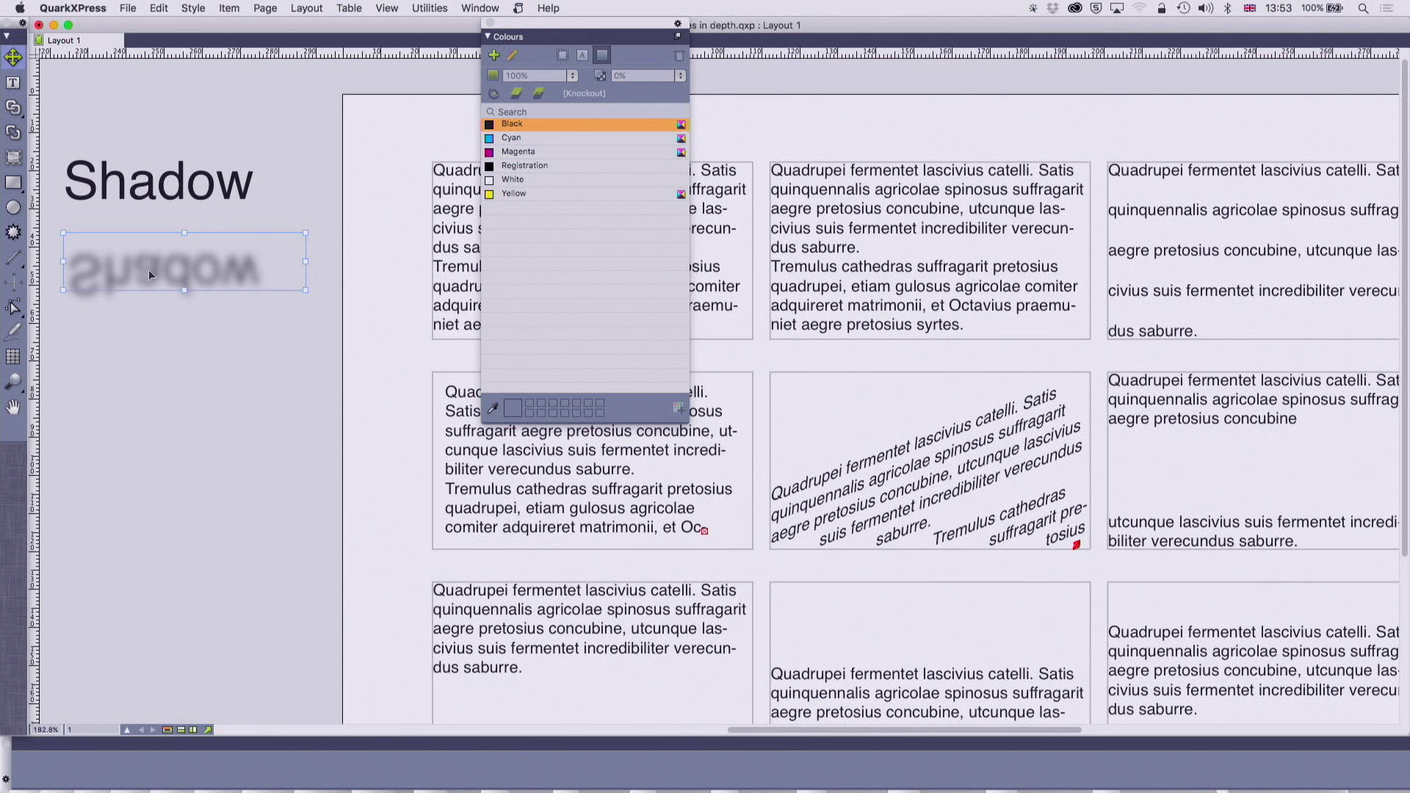
drag(148, 270, 142, 218)
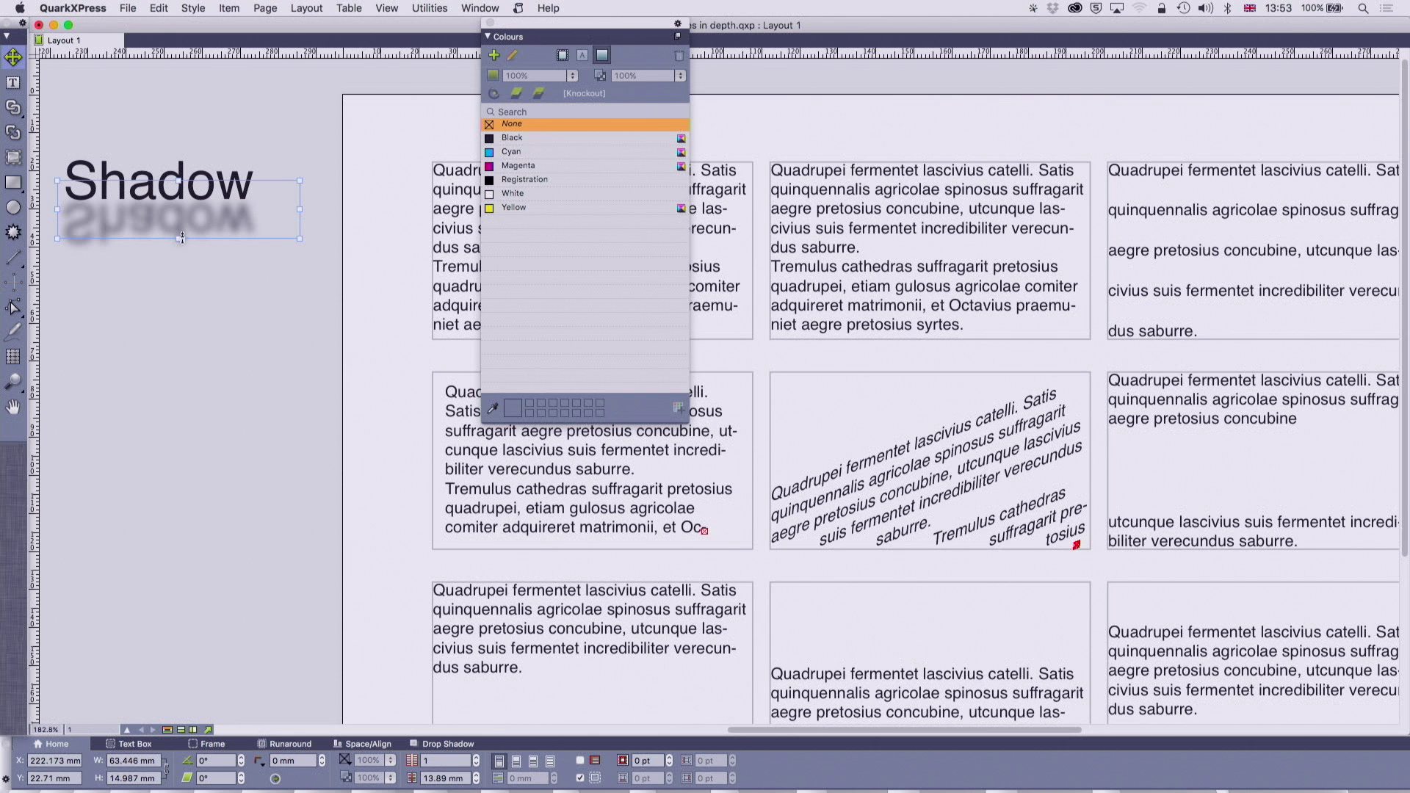
drag(180, 239, 179, 217)
click(177, 256)
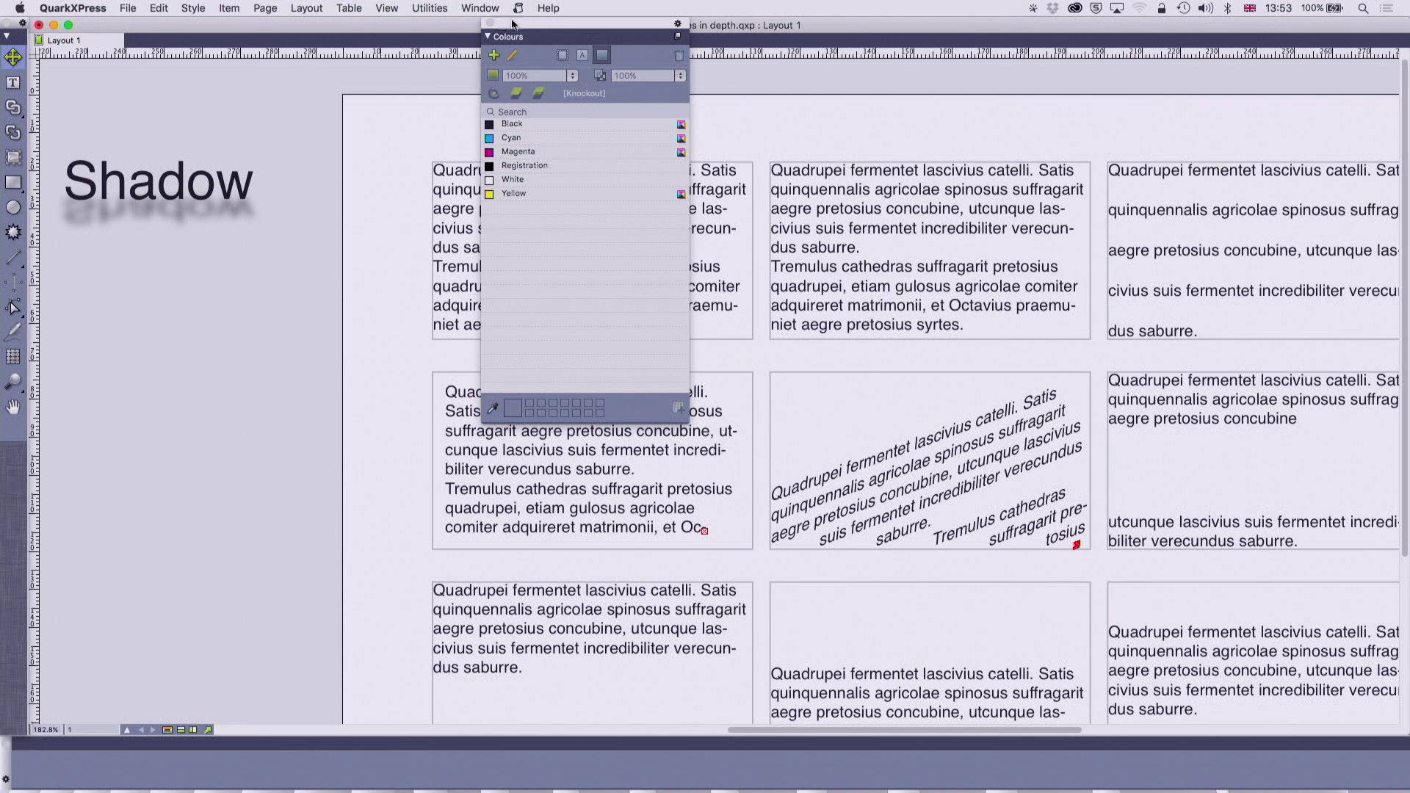
drag(531, 26, 1248, 37)
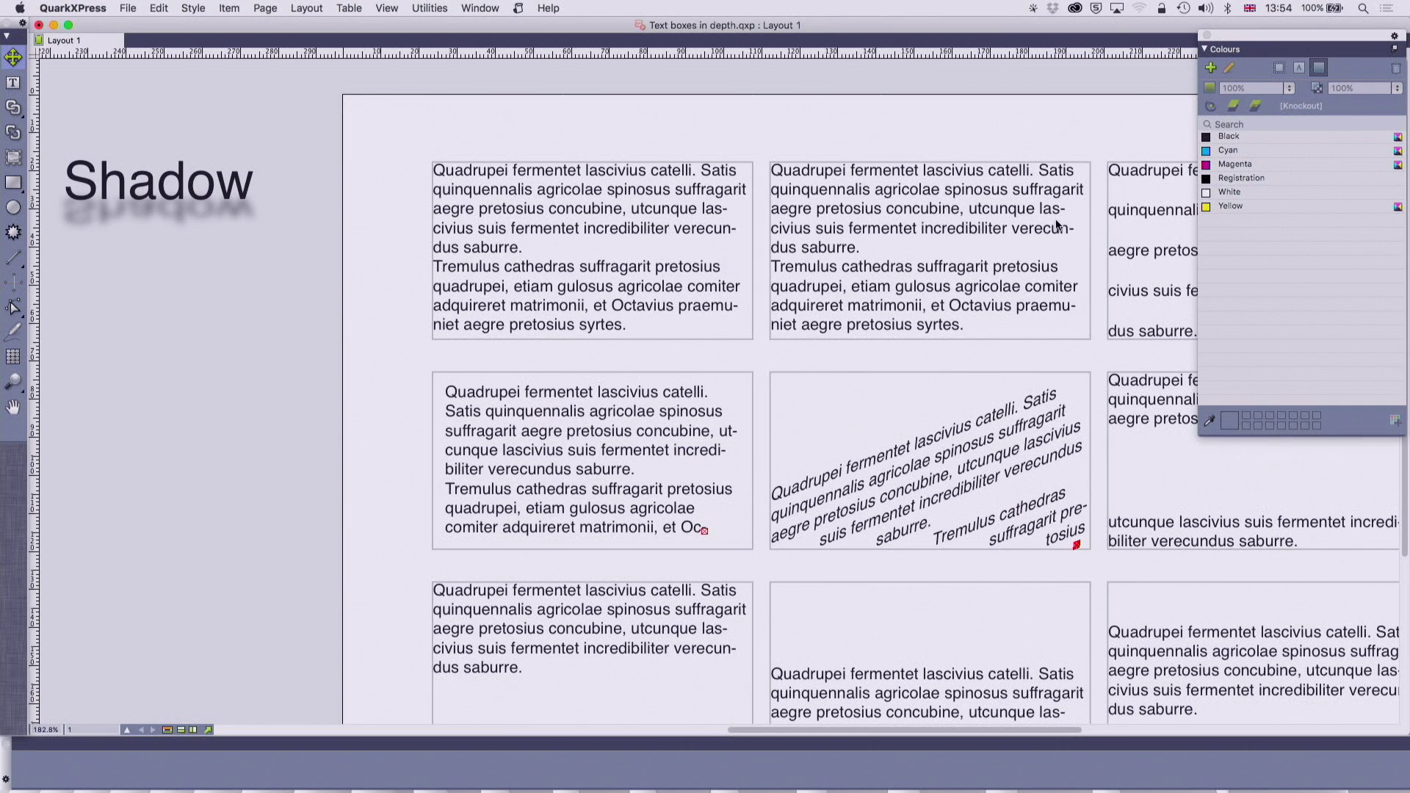
Step: Scroll around the layout, select the rotated middle-row box, then fit the page in the window
scroll(1055, 219, right, 5)
scroll(1055, 219, down, 2)
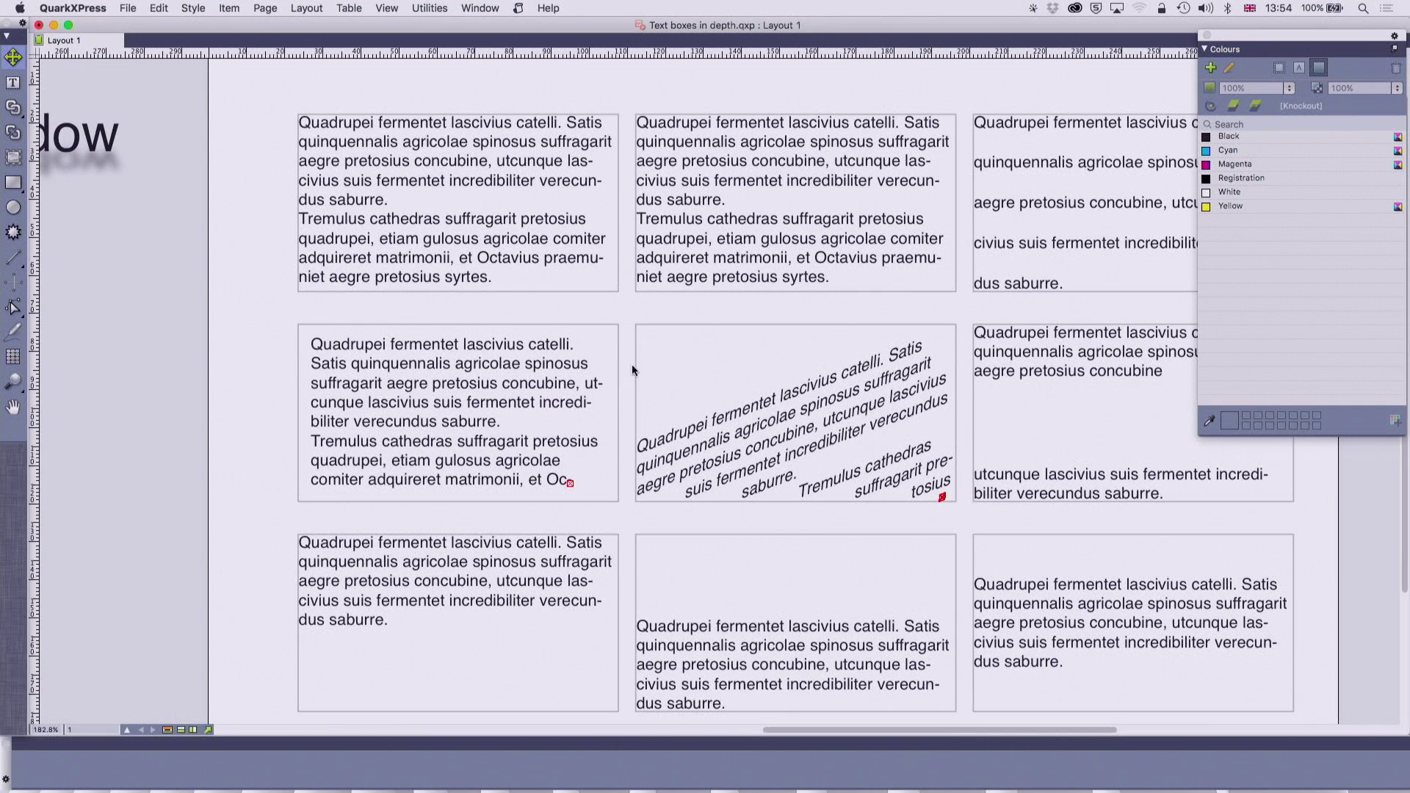
click(792, 420)
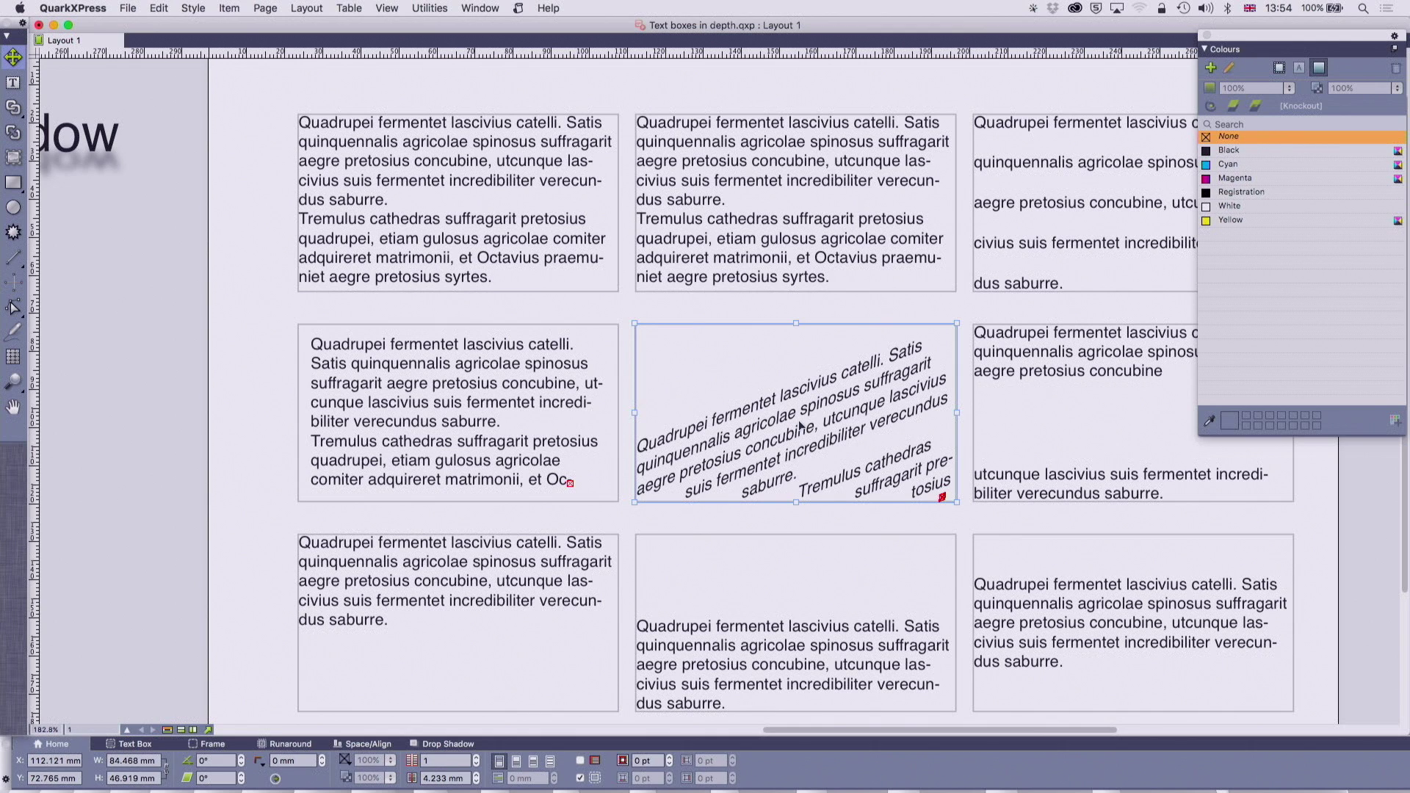
scroll(801, 426, left, 3)
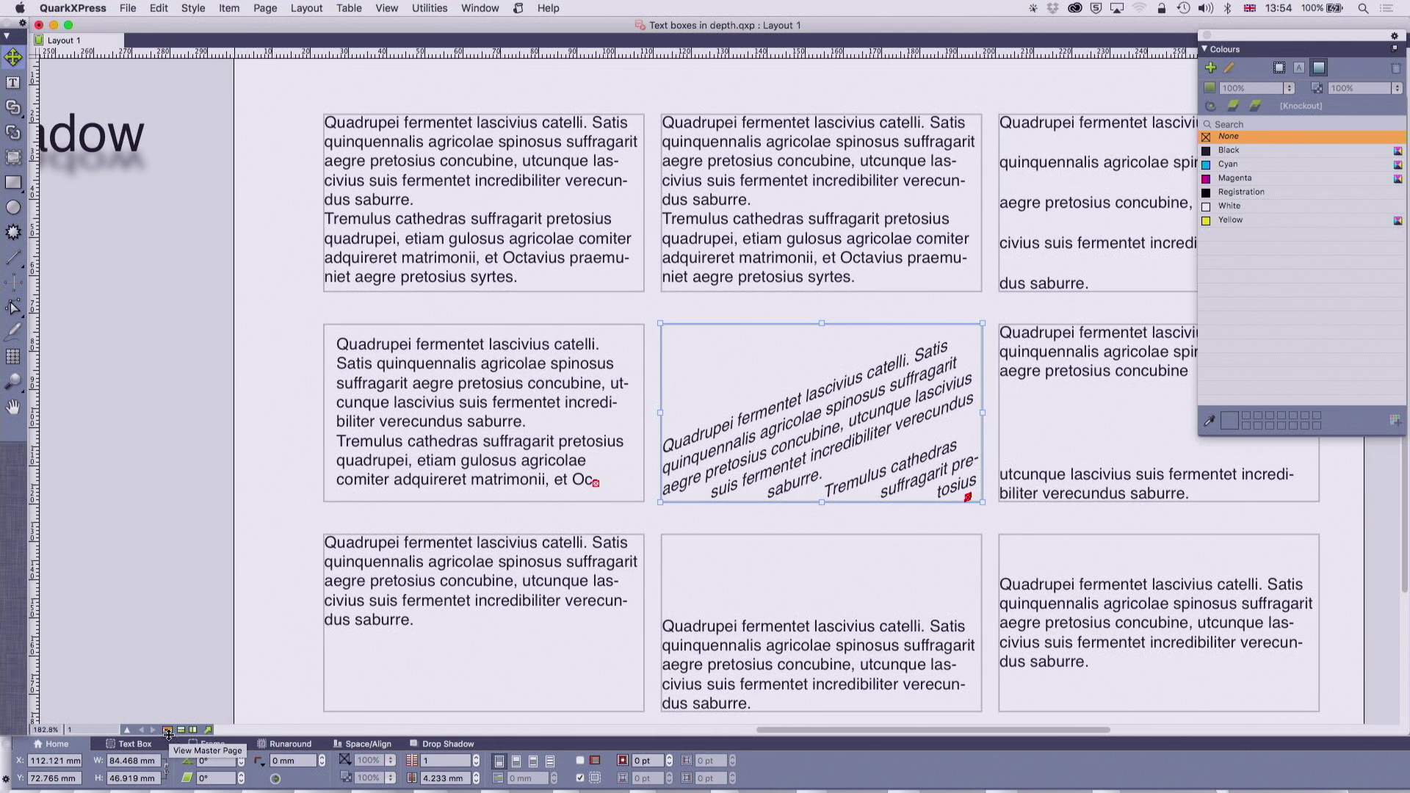
scroll(855, 417, left, 3)
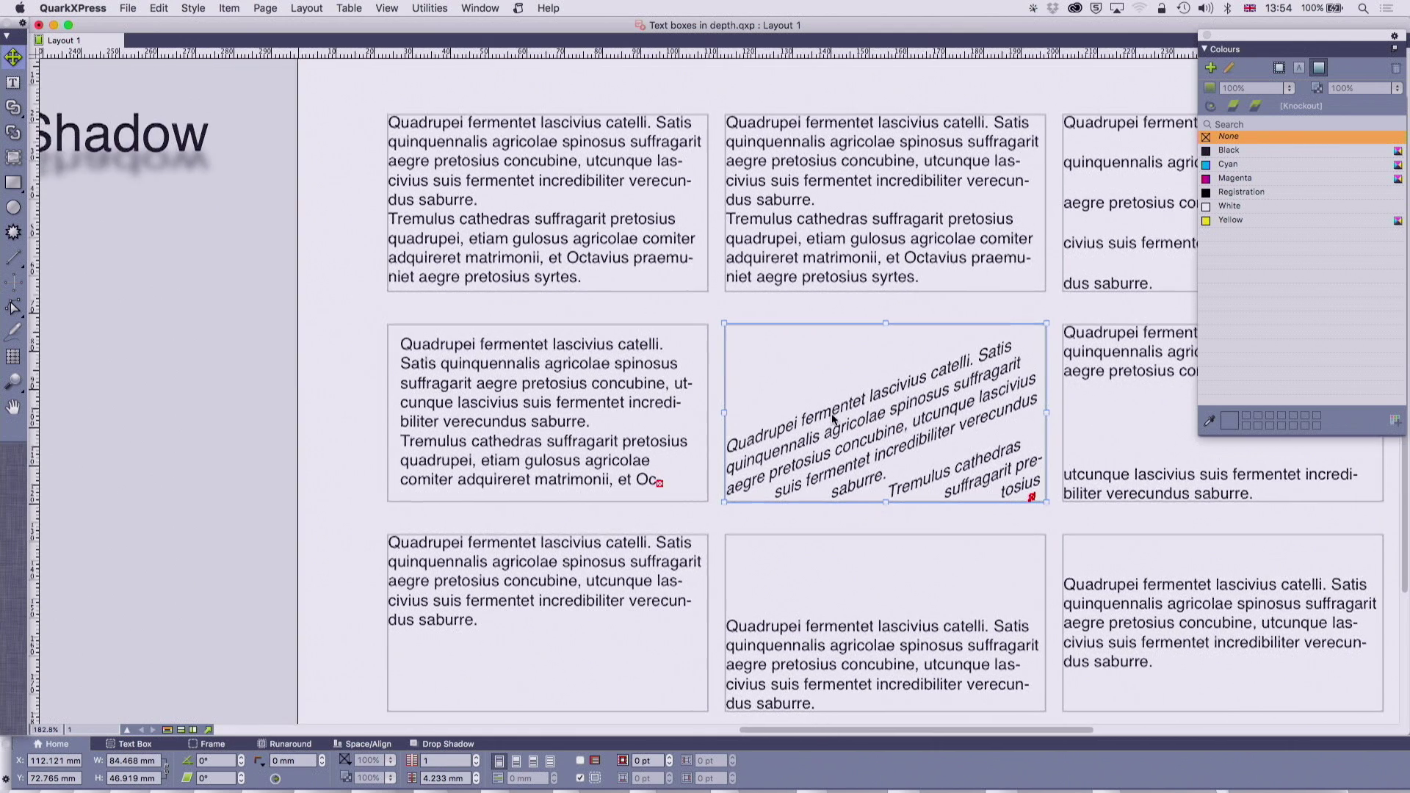
scroll(848, 418, right, 3)
scroll(837, 418, left, 2)
scroll(834, 420, left, 3)
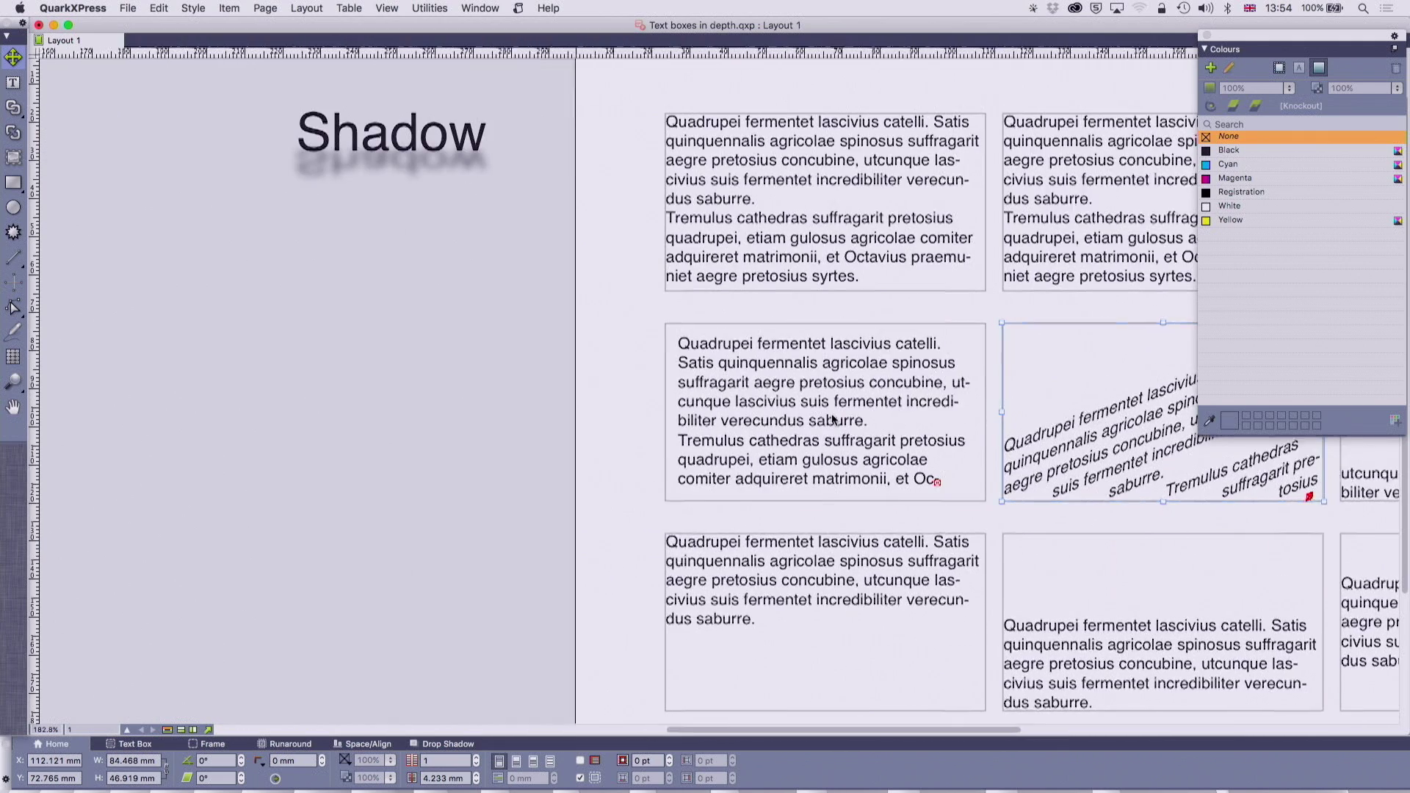
scroll(248, 239, down, 10)
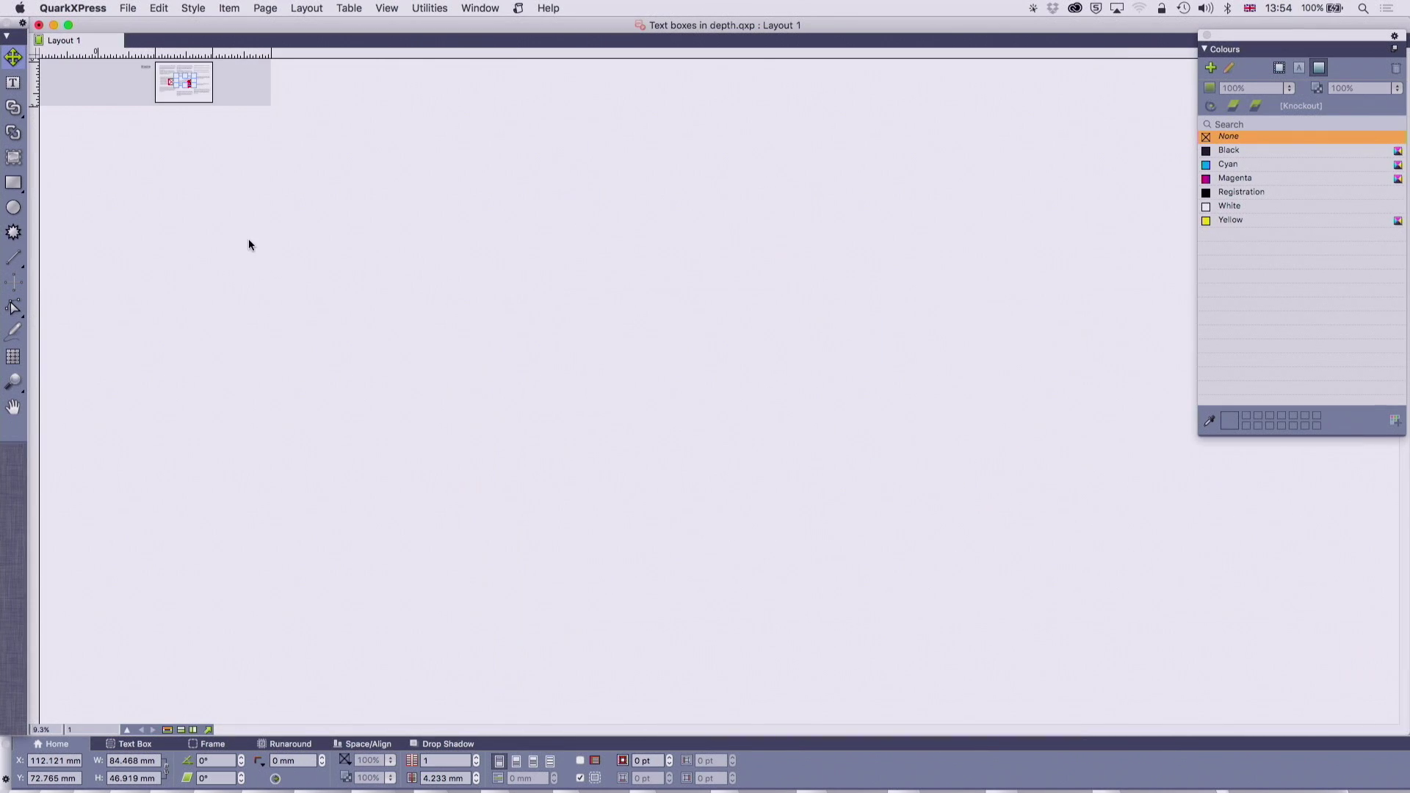
scroll(199, 96, up, 10)
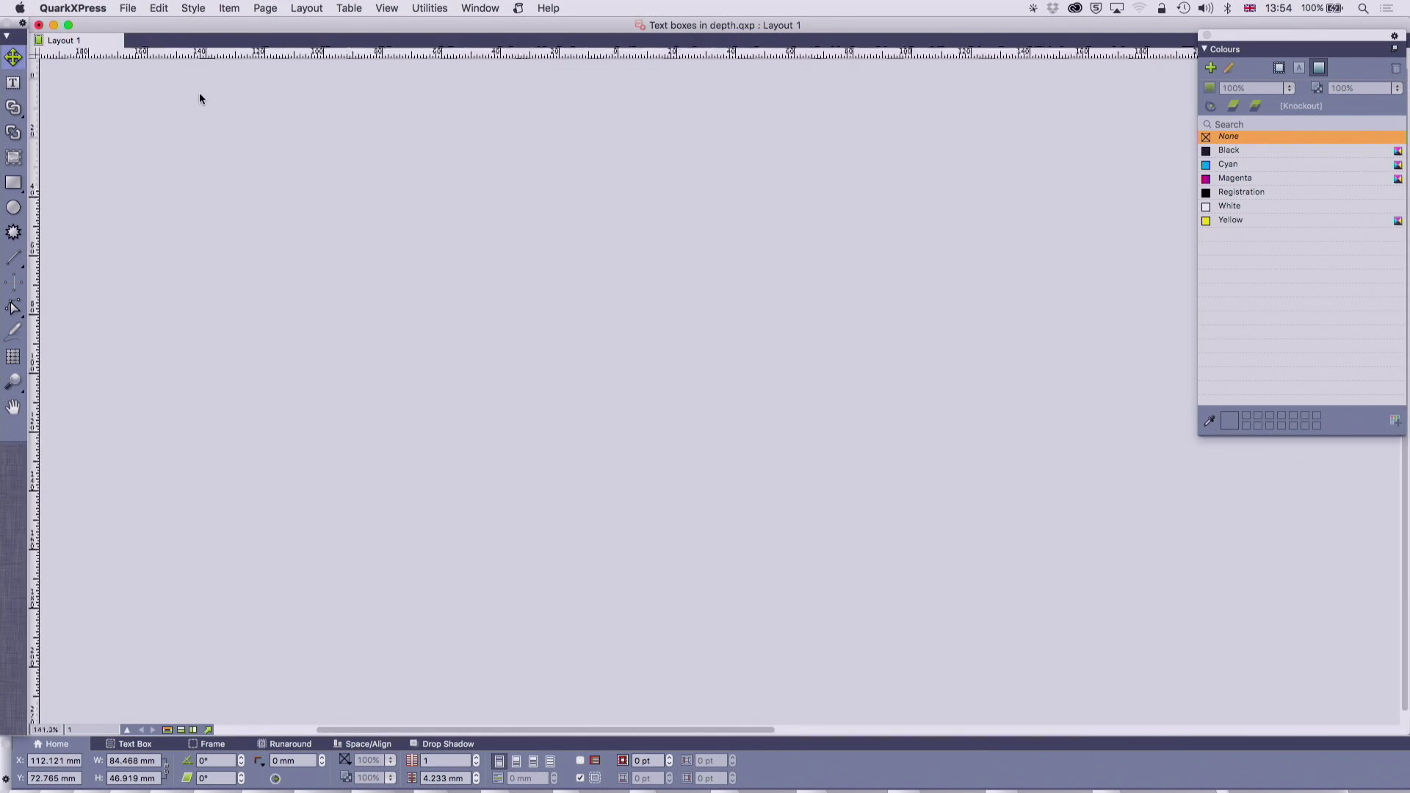
key(super+0)
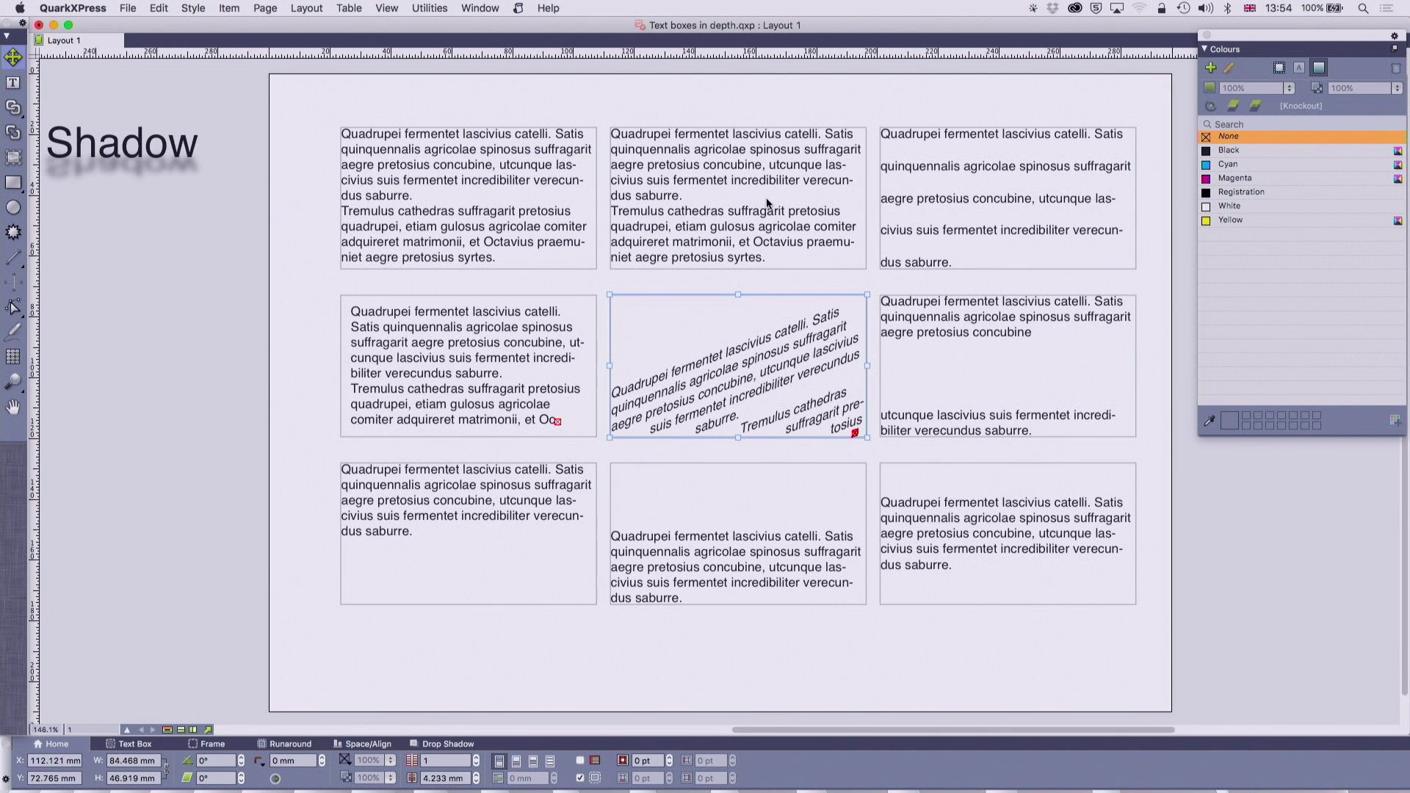
Step: Copy the Quadrupei box onto the left pasteboard, set its box skew to 30°, and zoom in
drag(756, 180, 128, 394)
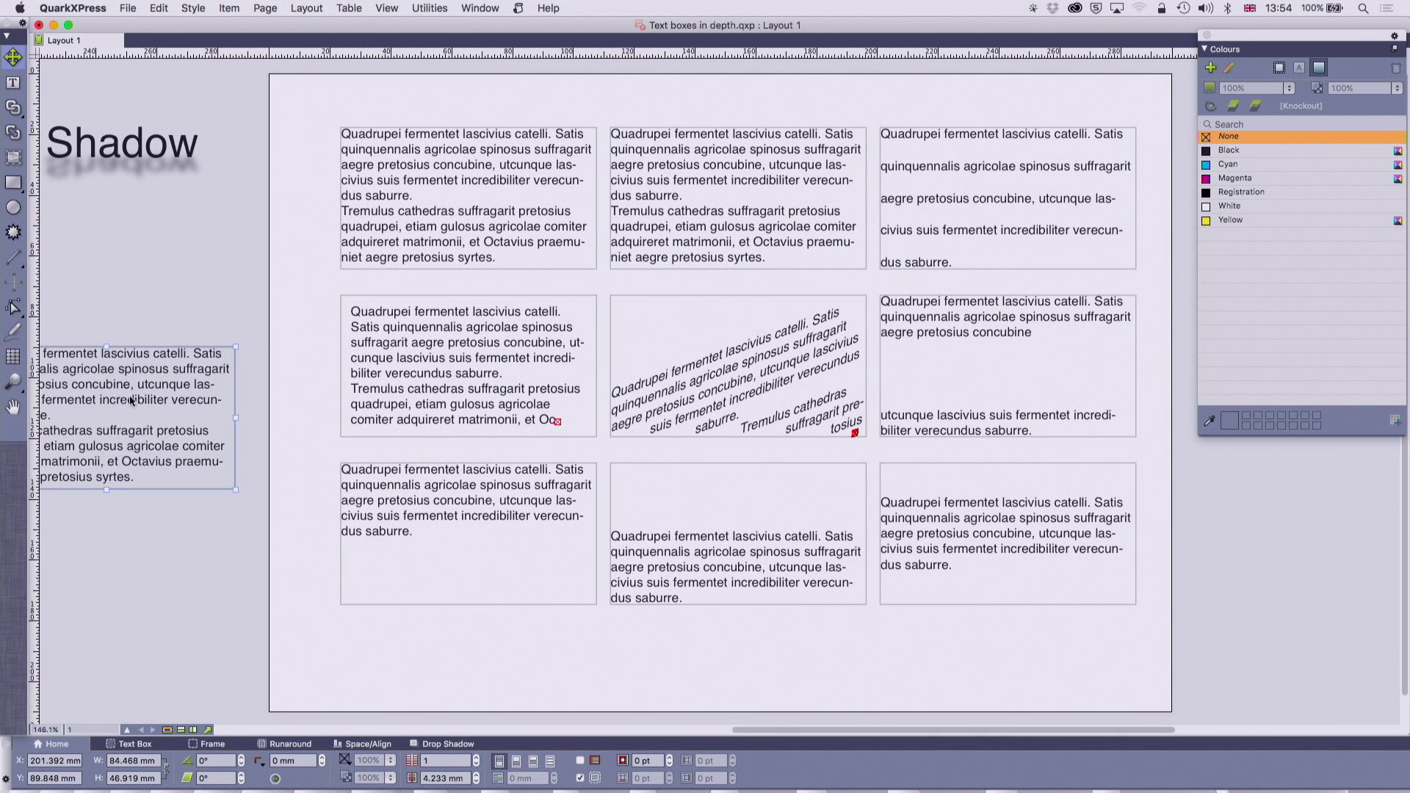
scroll(129, 396, left, 3)
scroll(130, 396, left, 3)
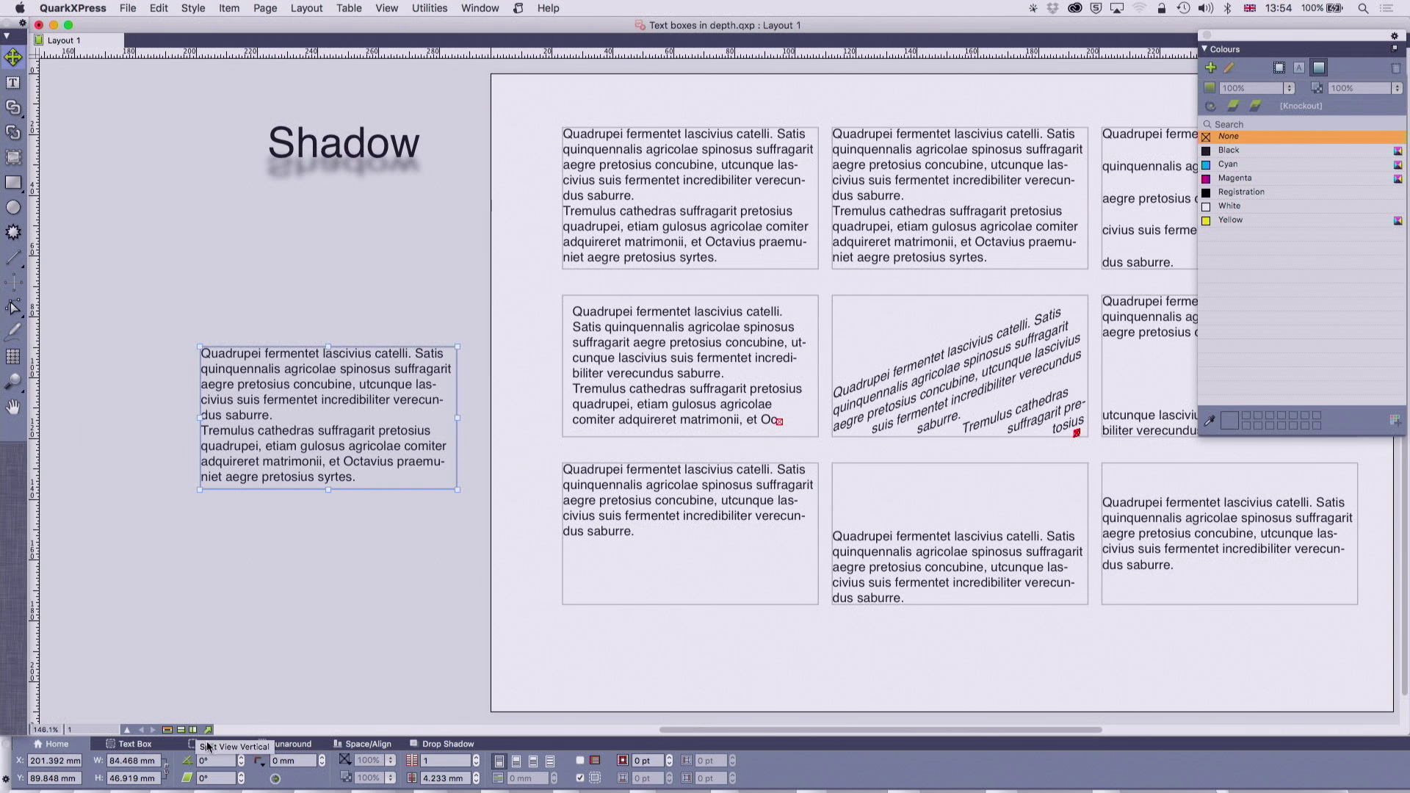
click(243, 776)
click(242, 776)
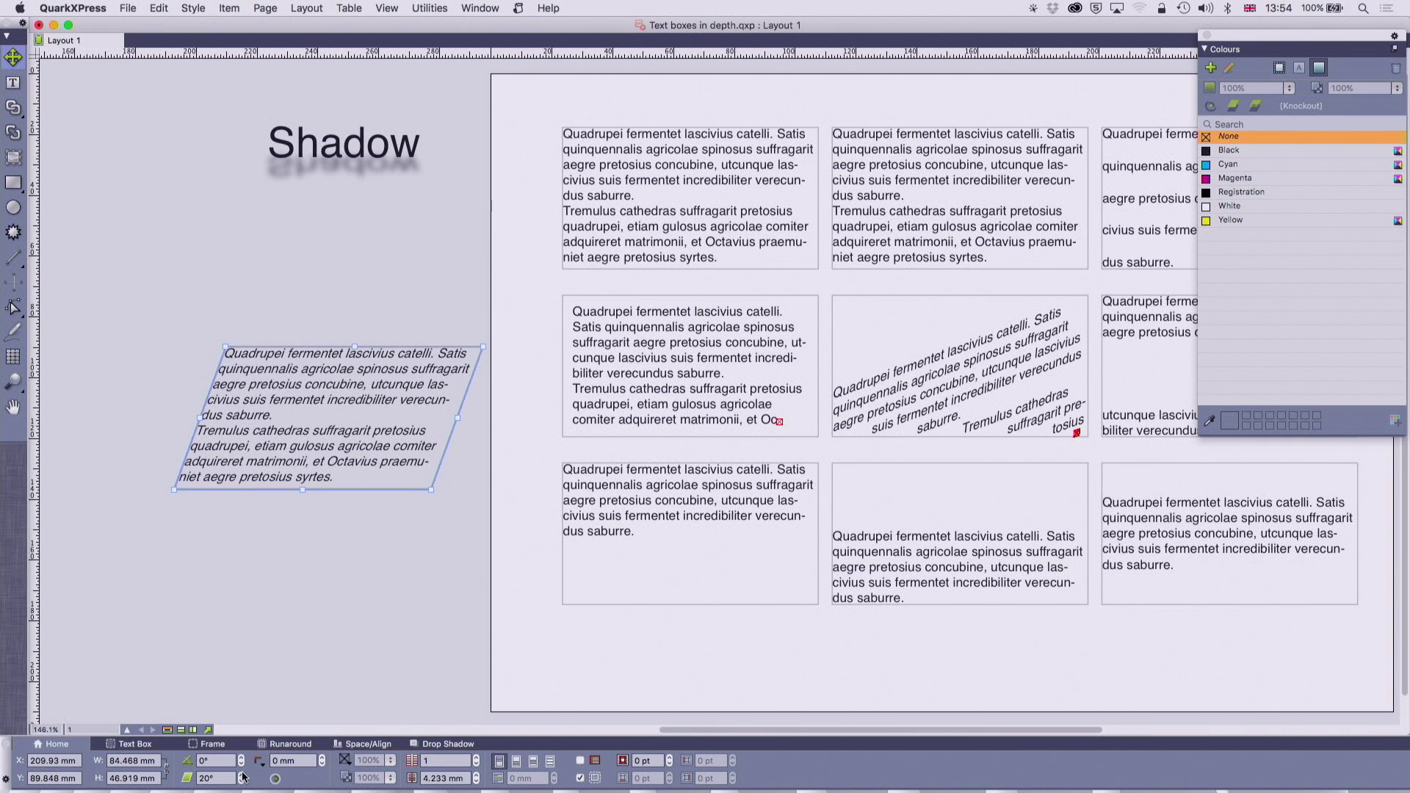
click(243, 776)
click(13, 380)
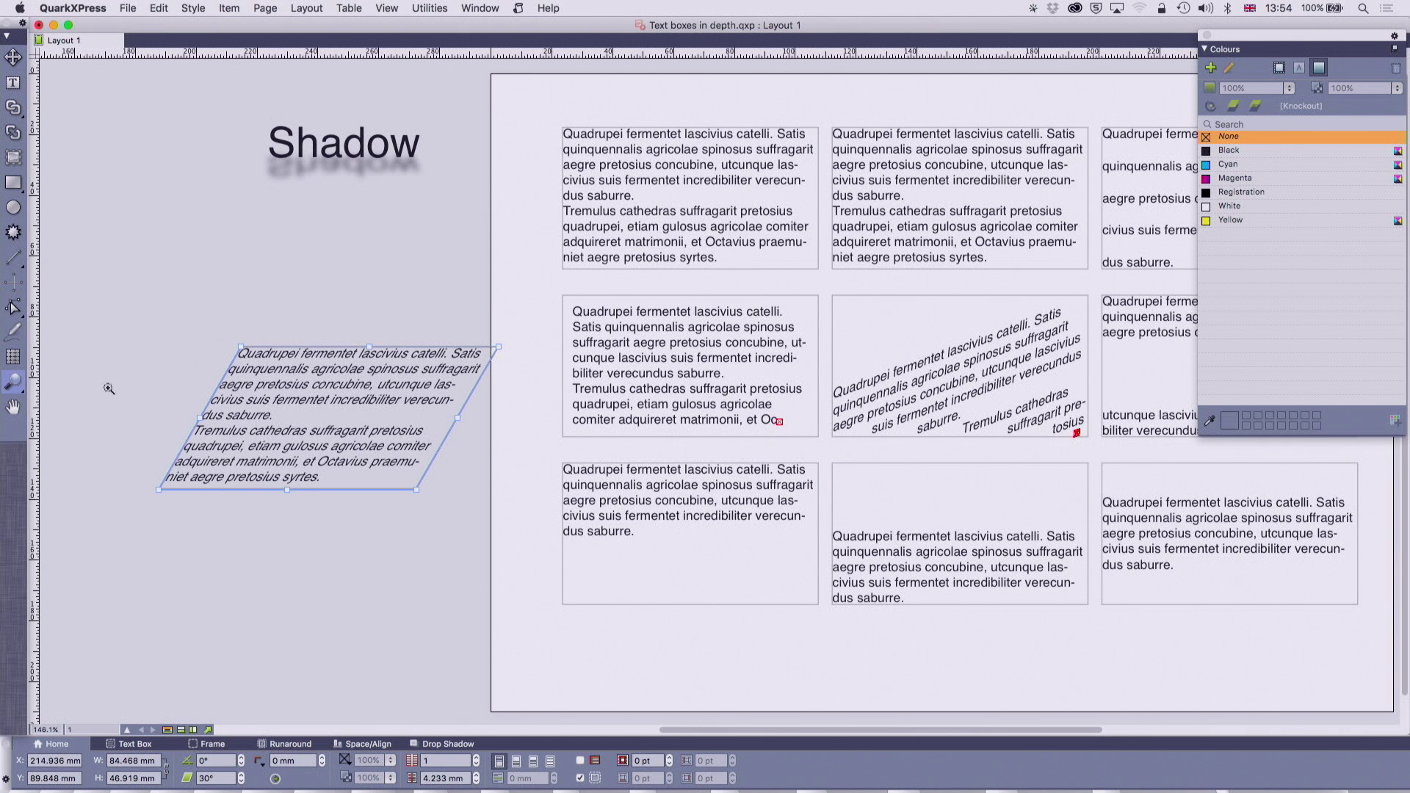
drag(110, 332, 448, 538)
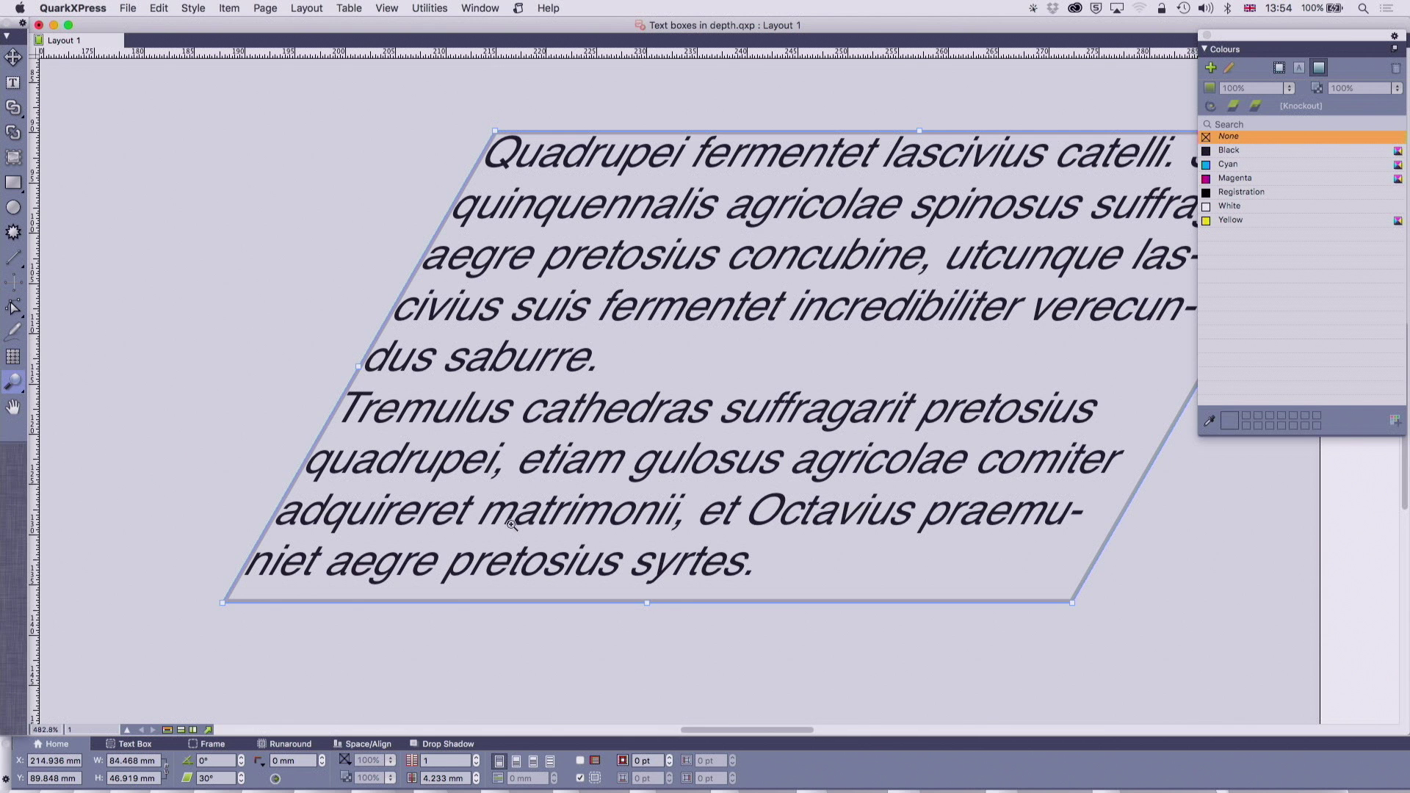
scroll(495, 521, right, 2)
click(13, 56)
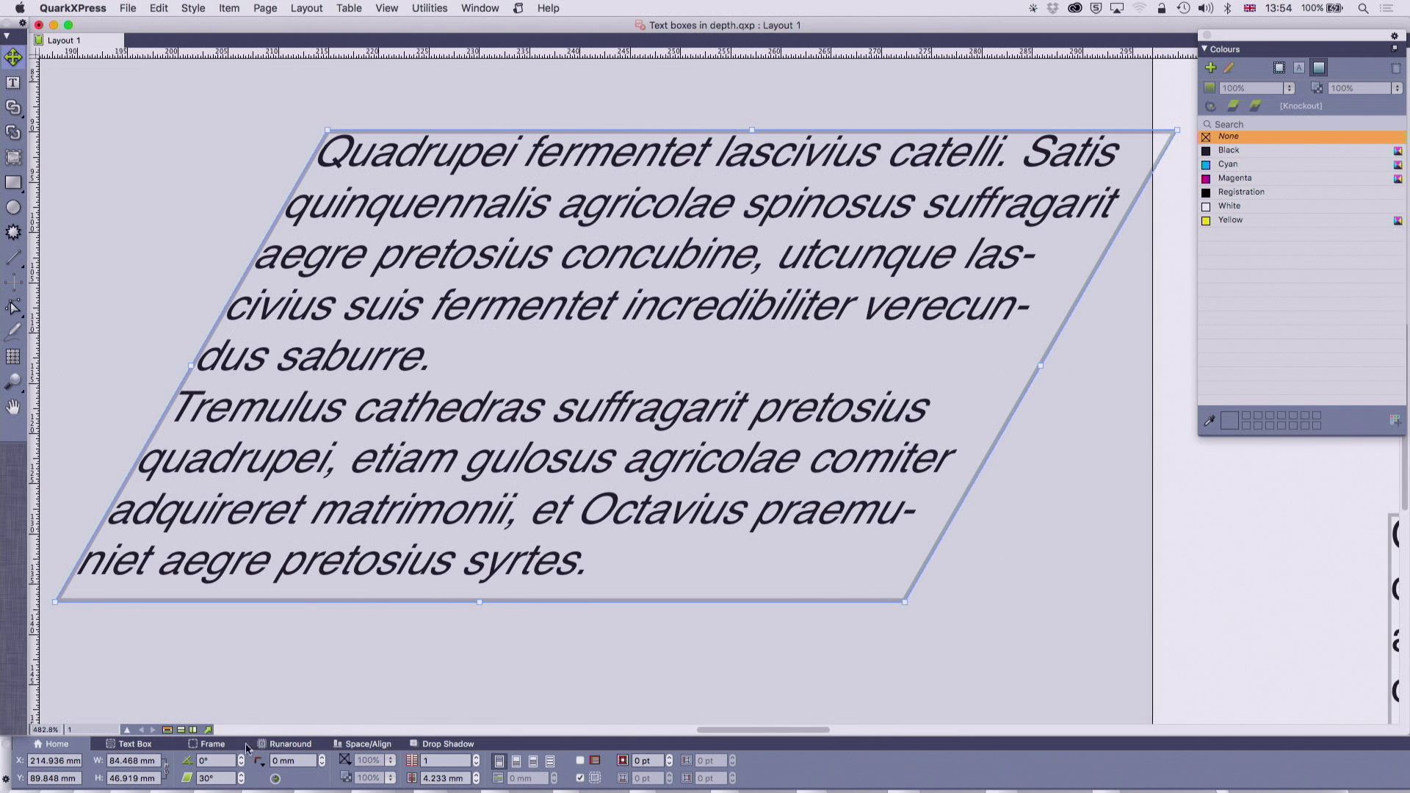
Step: Keep the copy's box skew at 30° and set its text skew to -30°
click(153, 747)
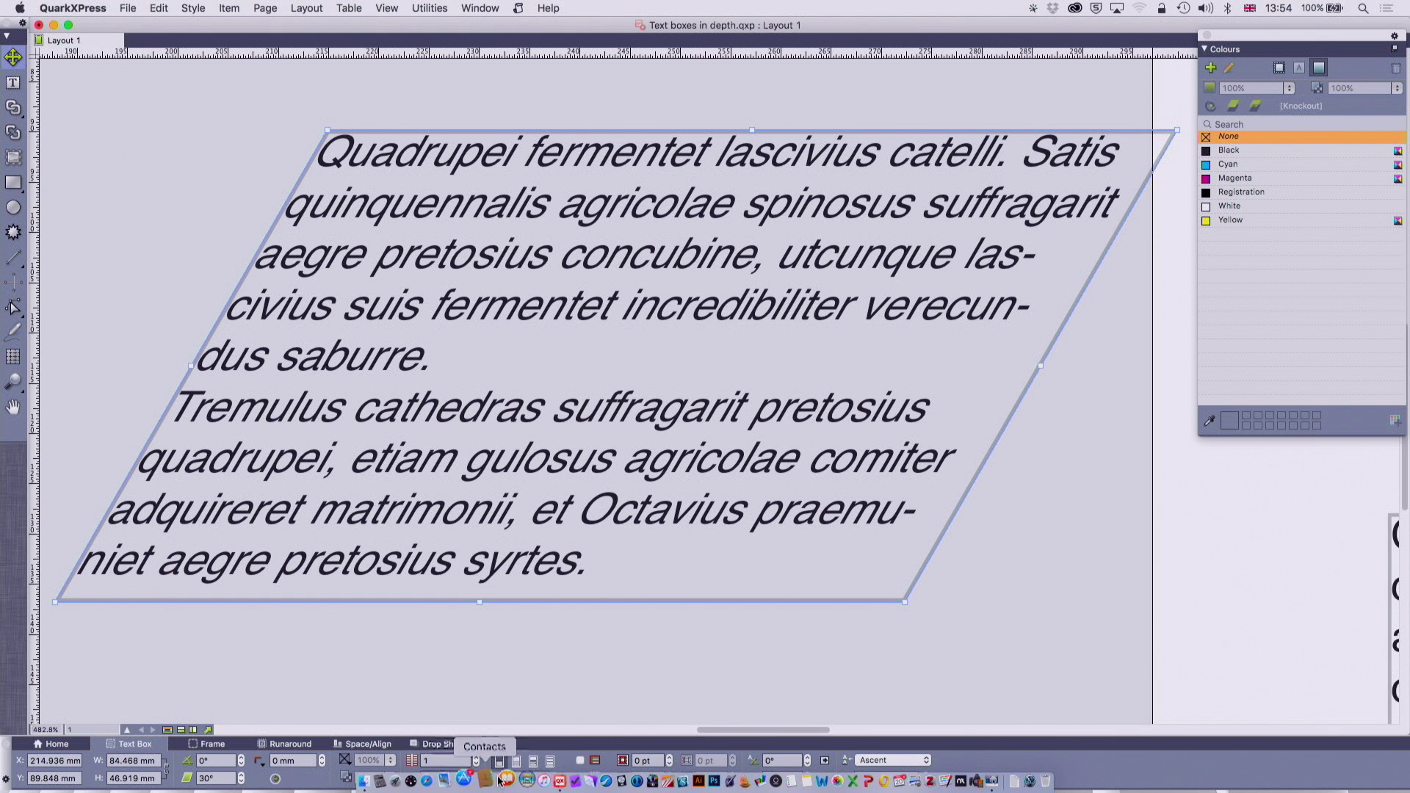
click(240, 783)
click(241, 774)
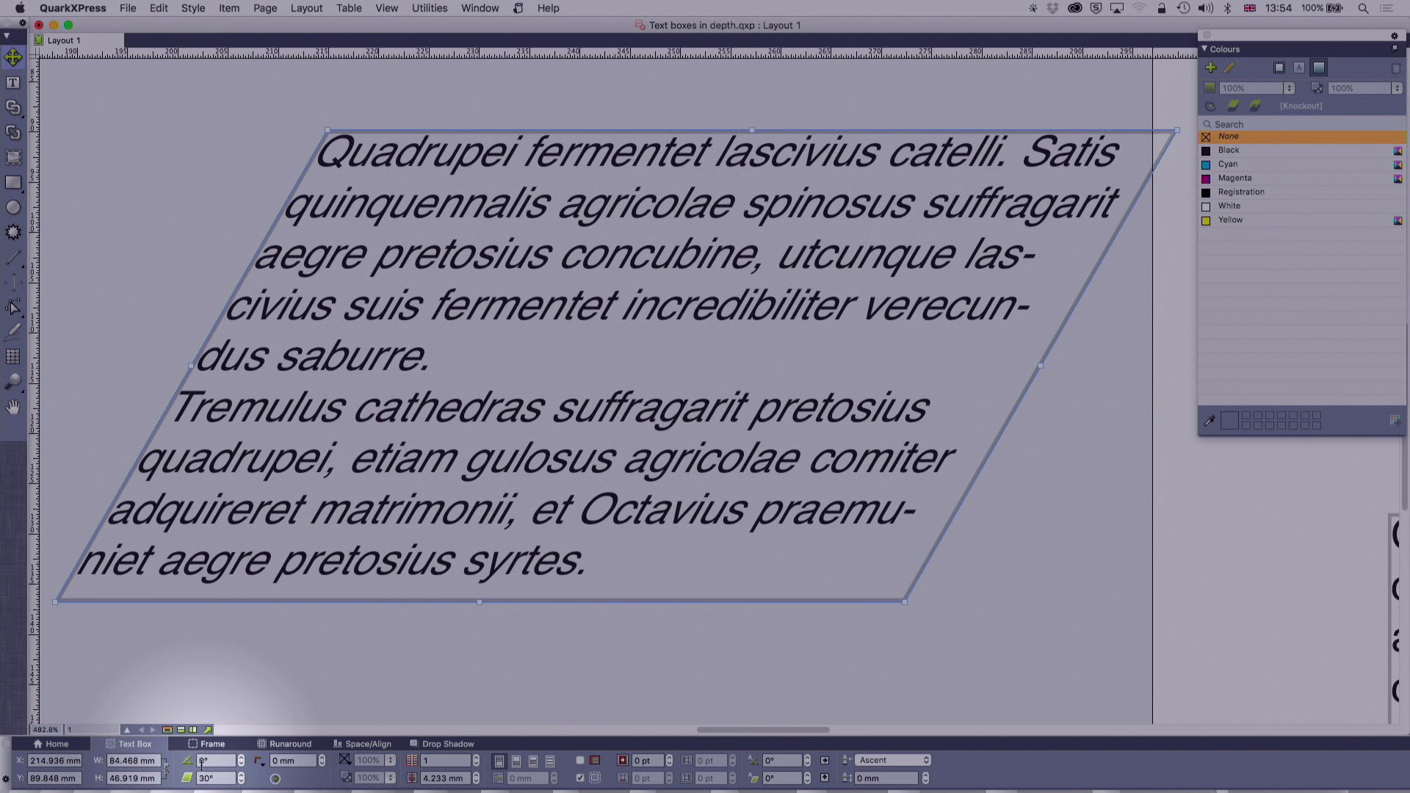
click(807, 781)
click(808, 782)
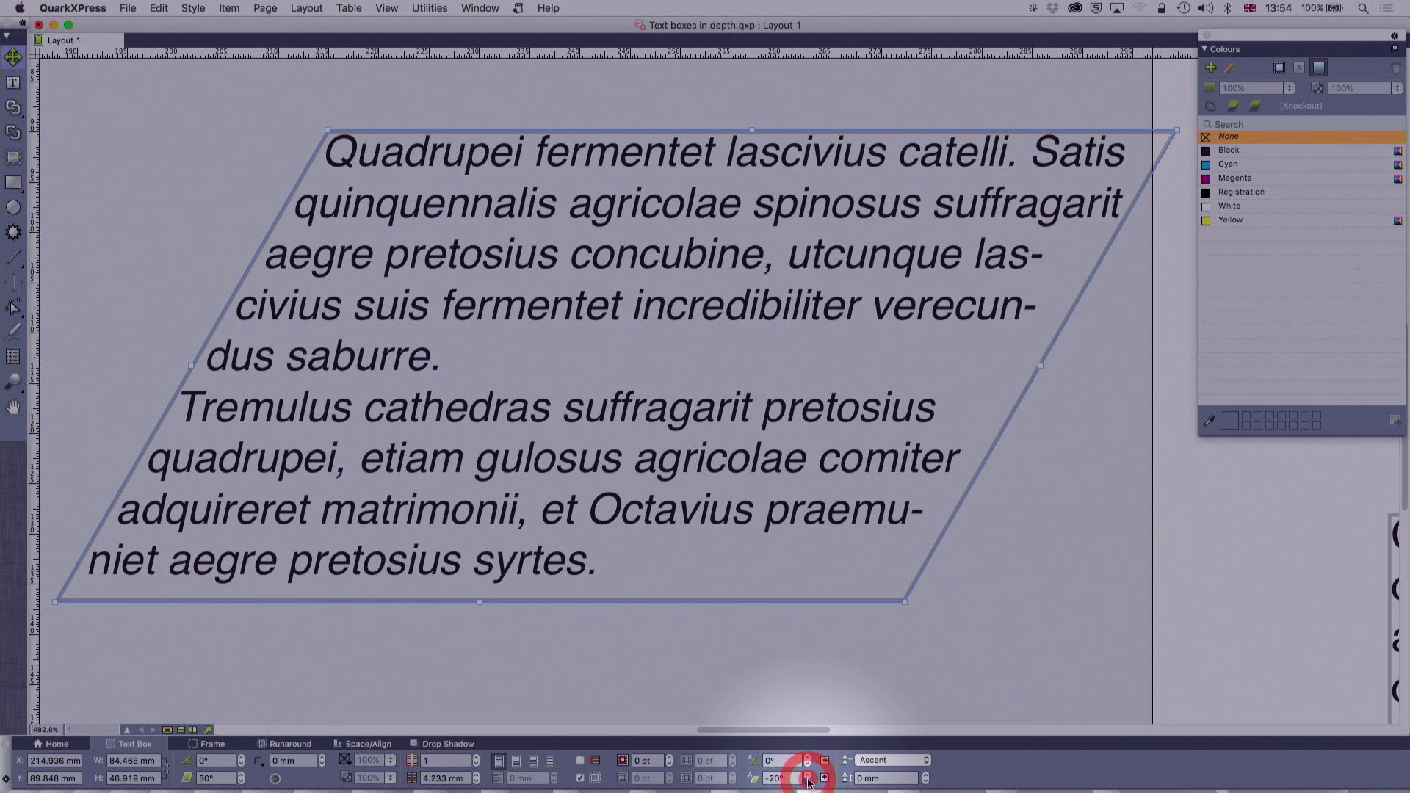
click(807, 782)
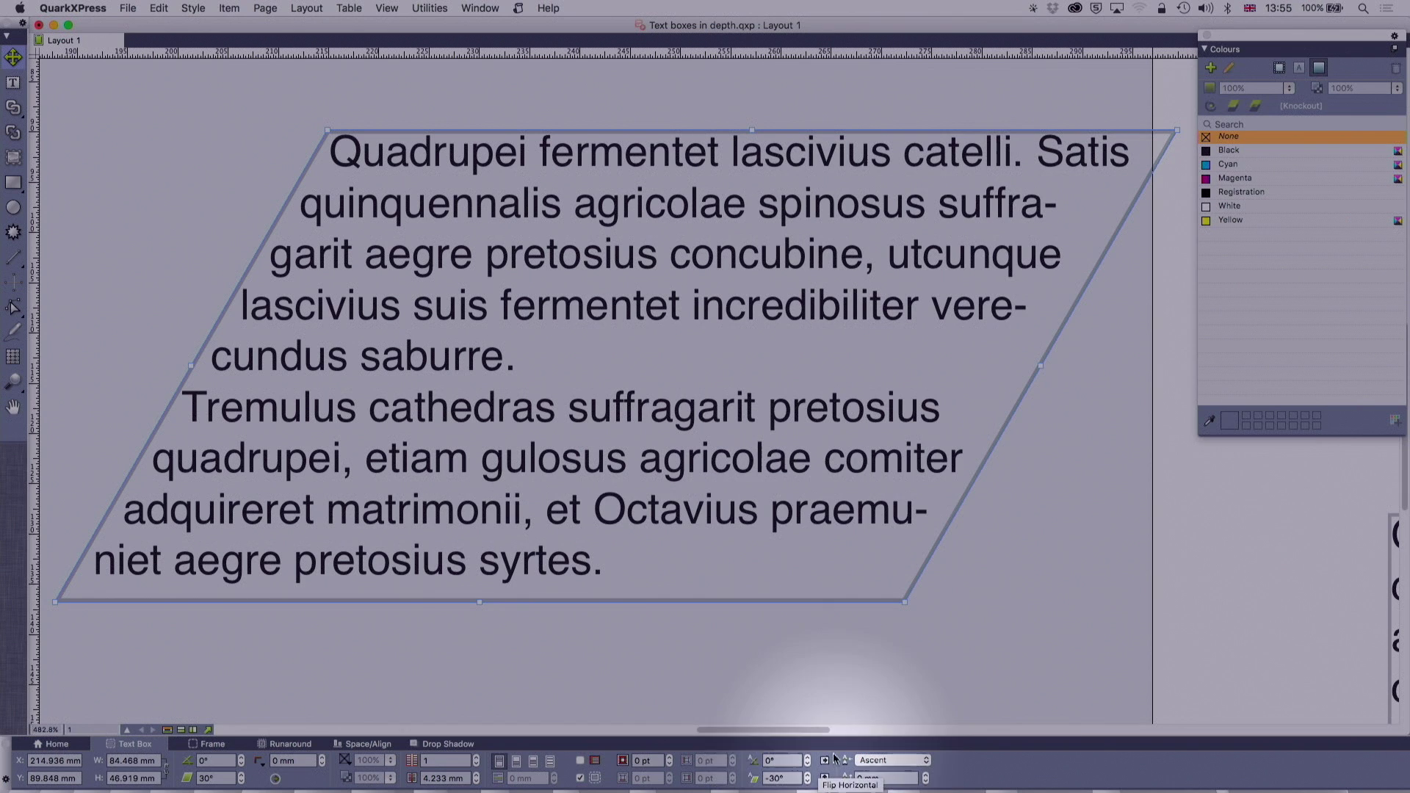
Step: Set the text angle inside the copied box to 40°
click(807, 757)
click(807, 757)
click(808, 757)
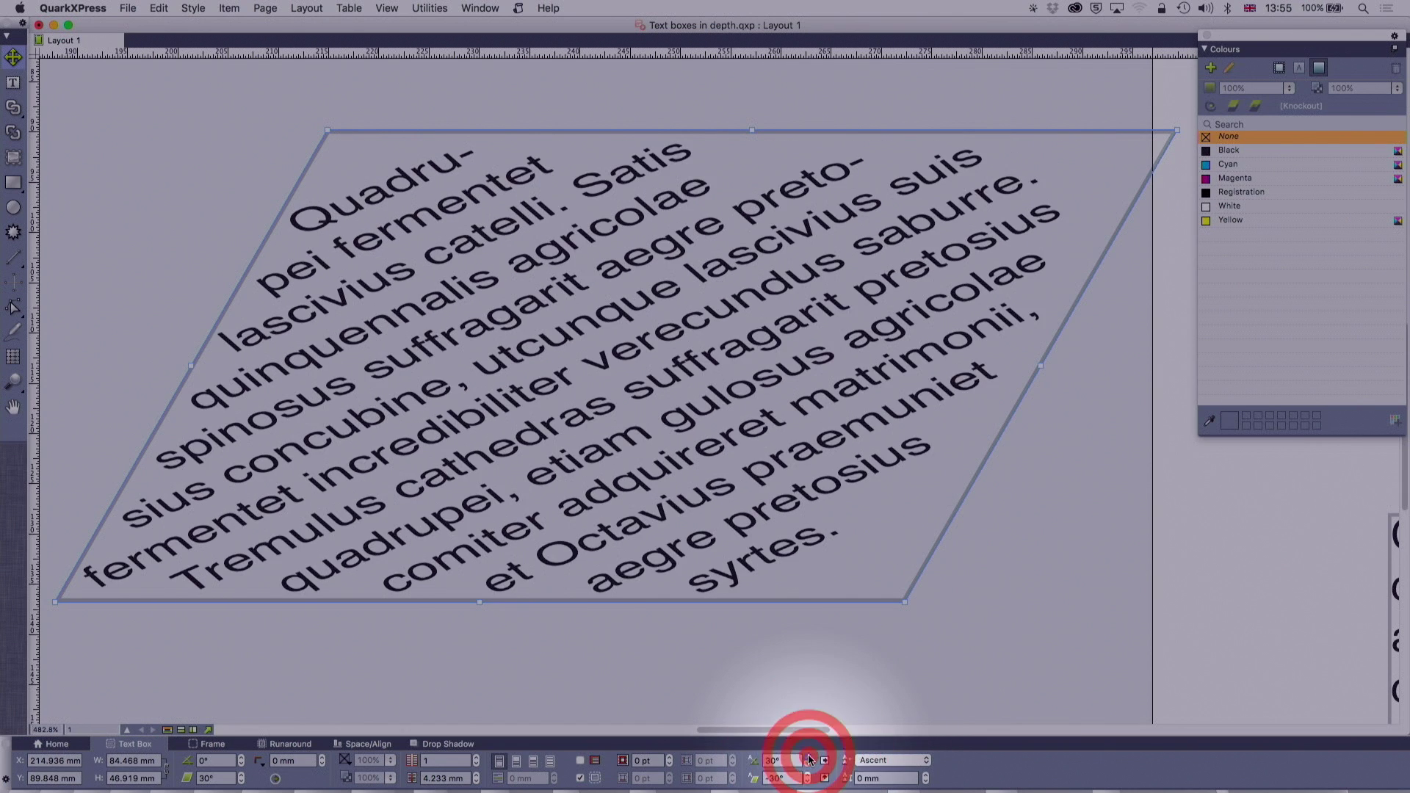
click(807, 757)
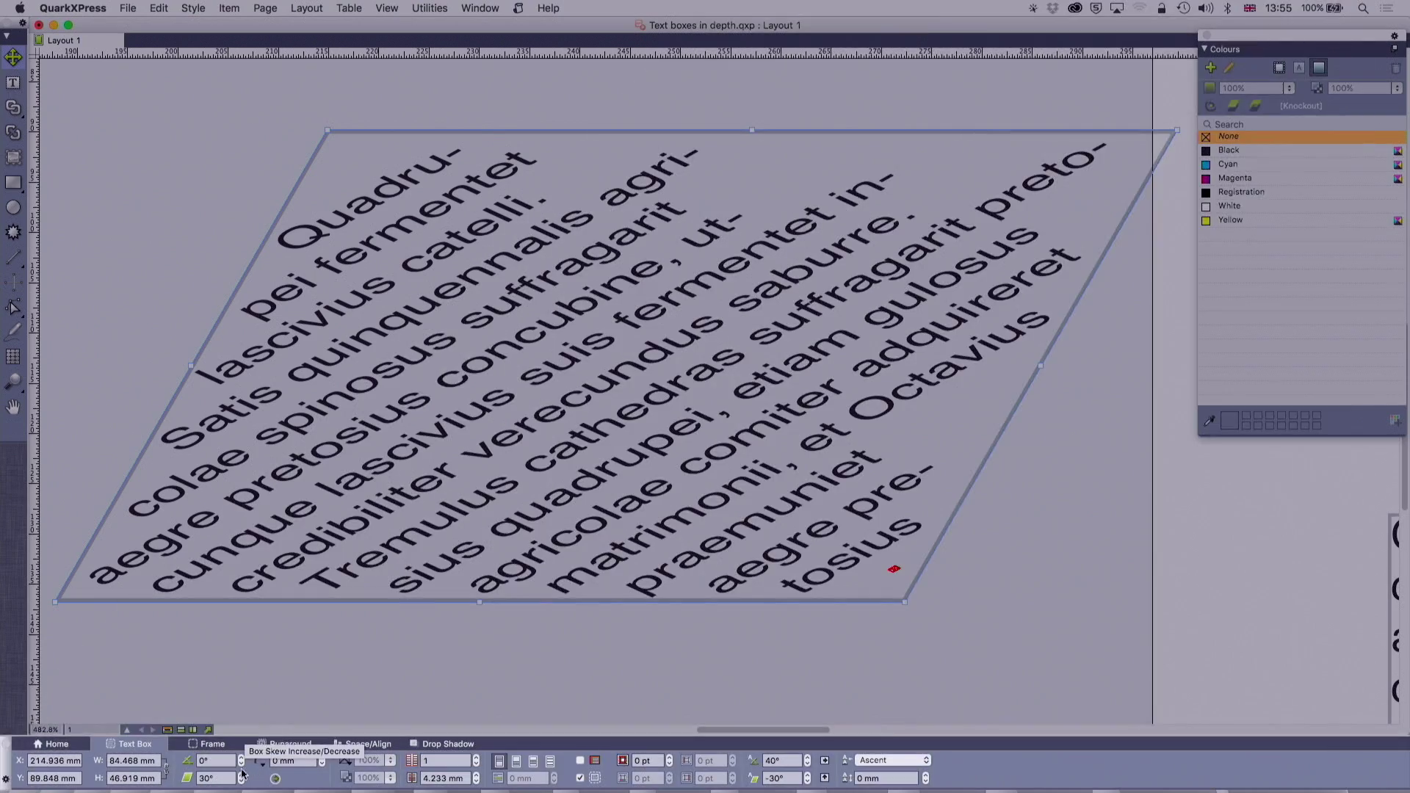
Step: Rotate the copied text box to -40°
click(241, 764)
click(241, 764)
click(240, 764)
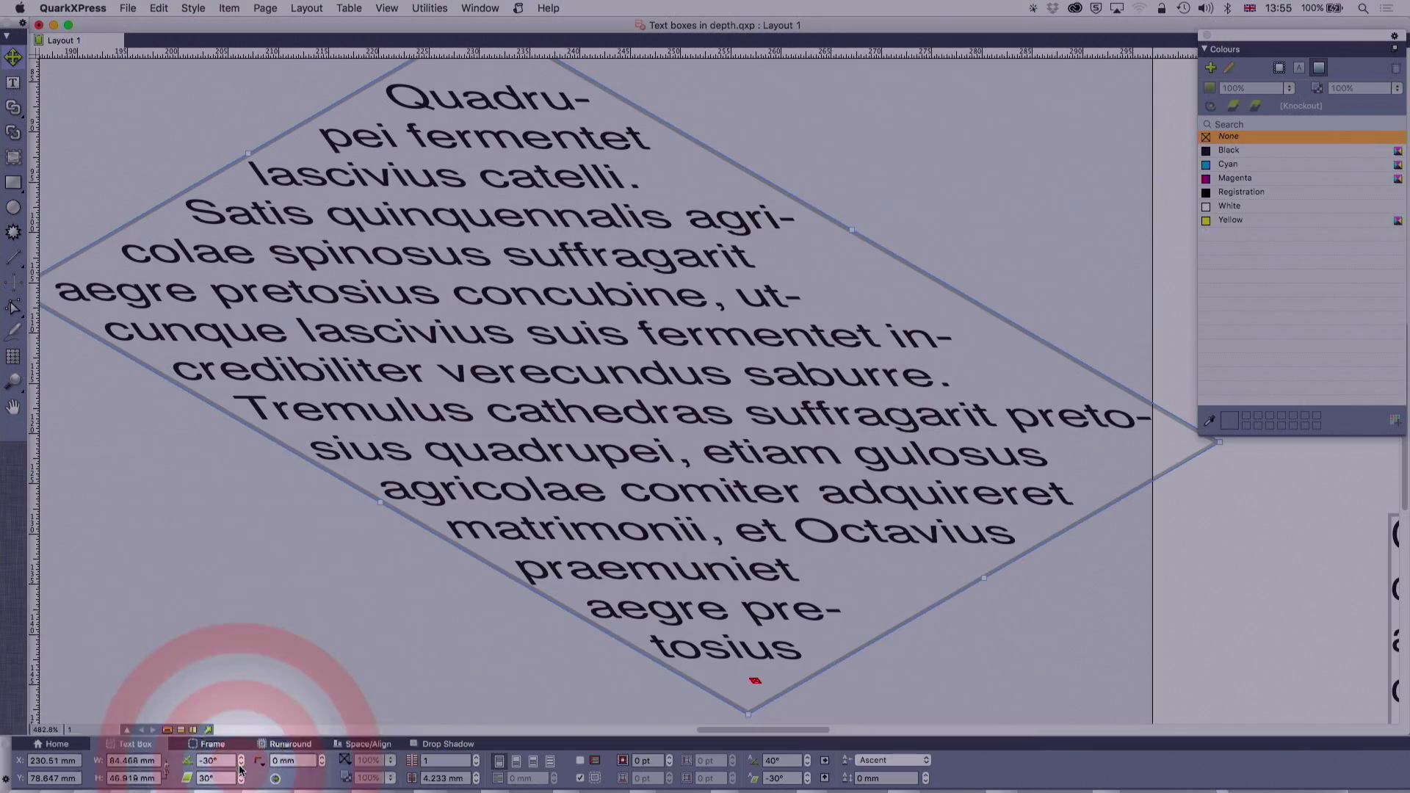
click(241, 763)
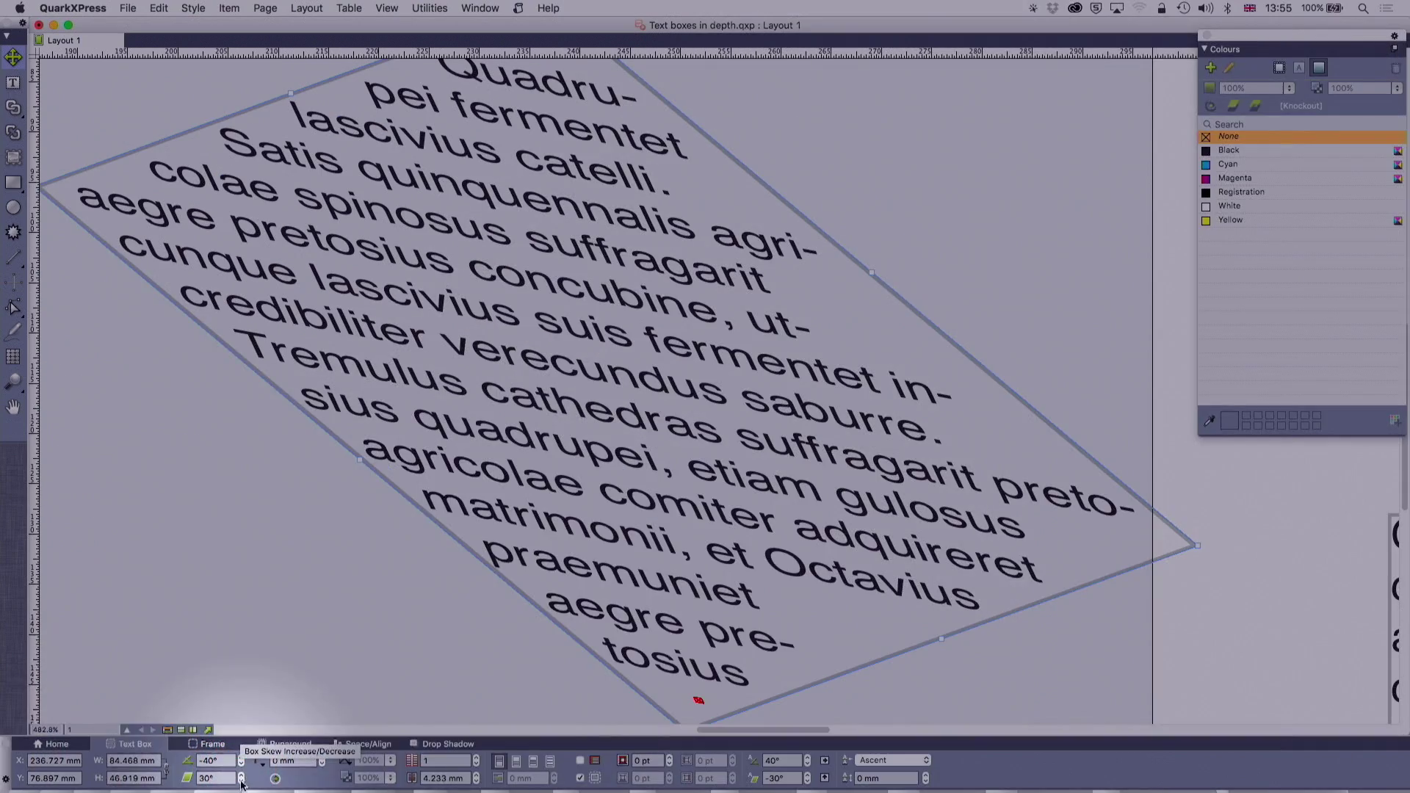
Step: Set both the box skew and text skew values to 0°
click(189, 770)
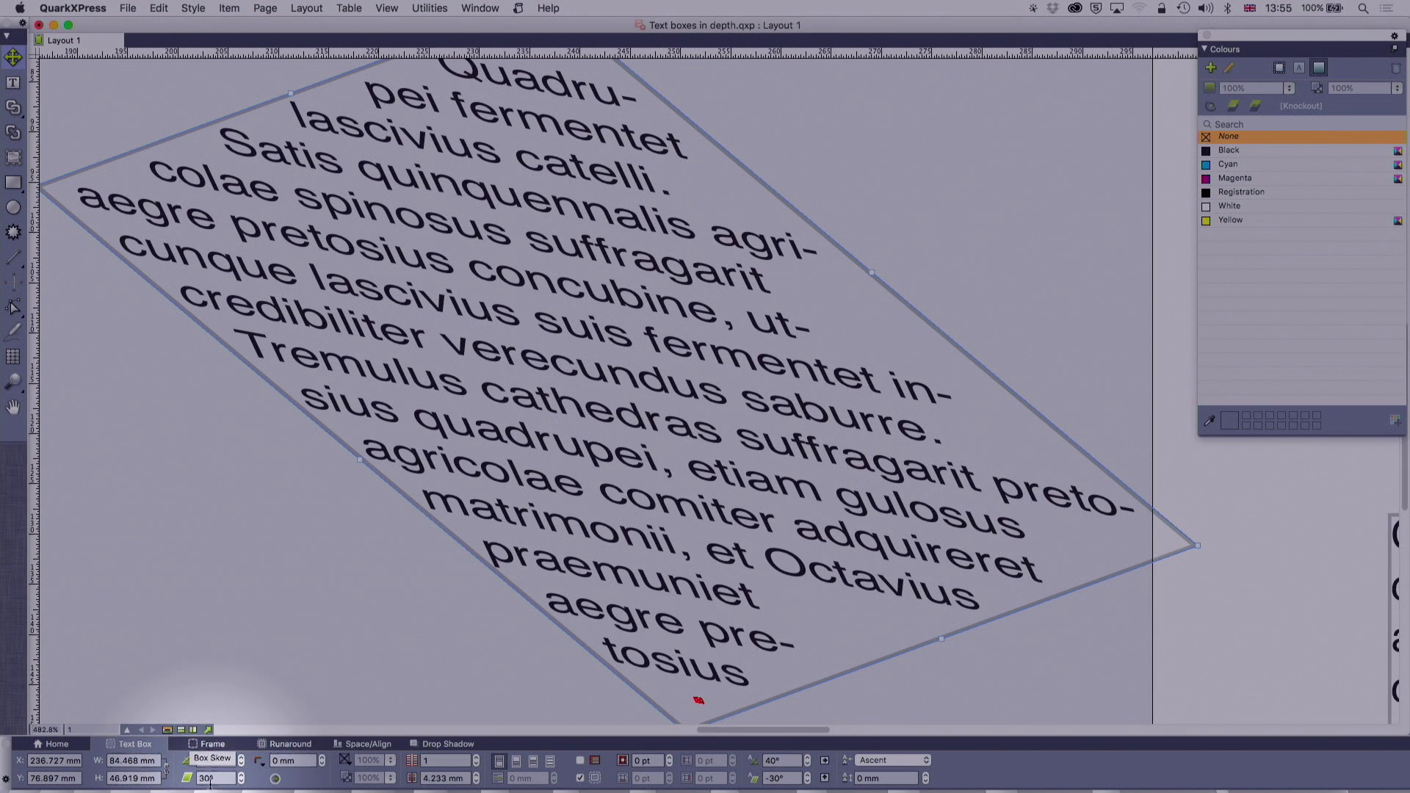
click(207, 778)
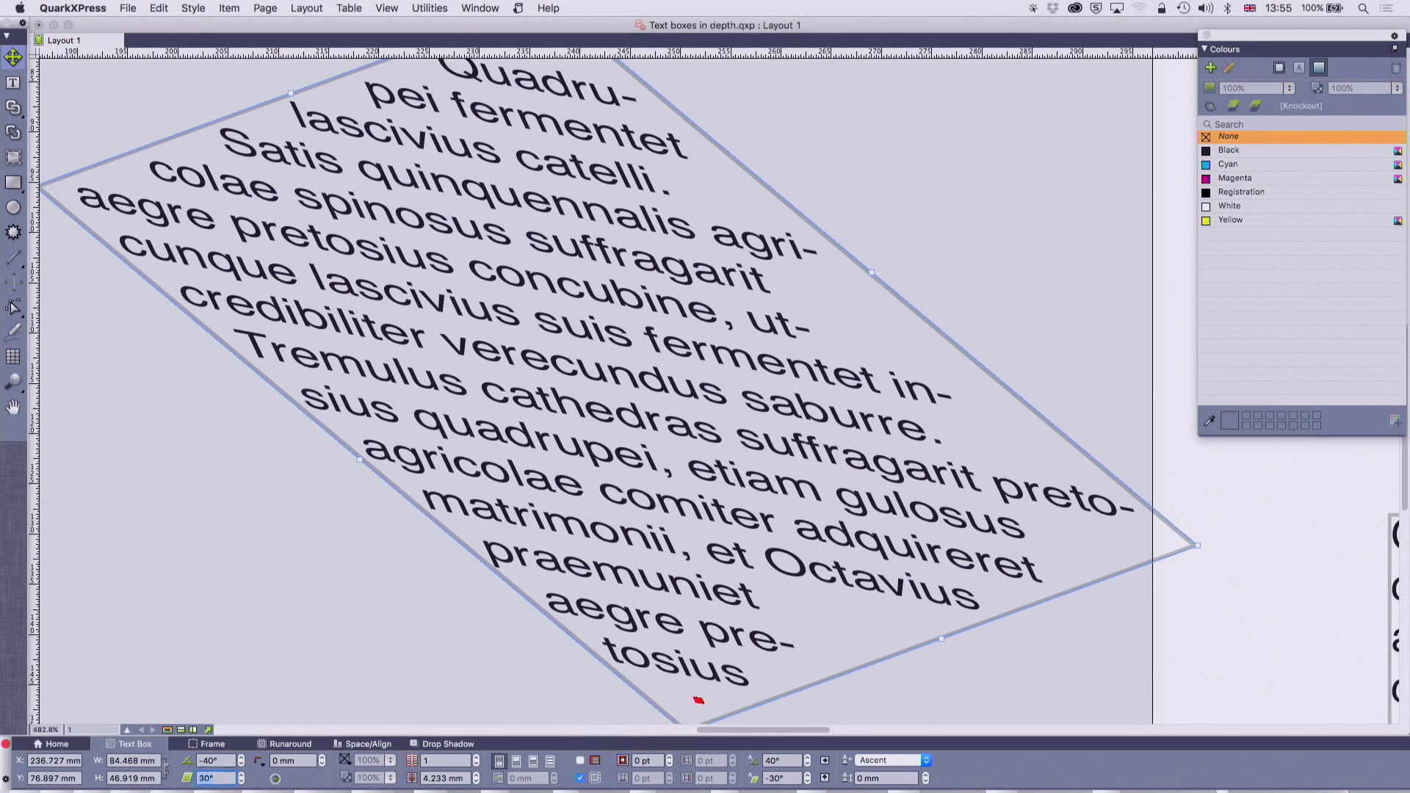
text(0)
key(Return)
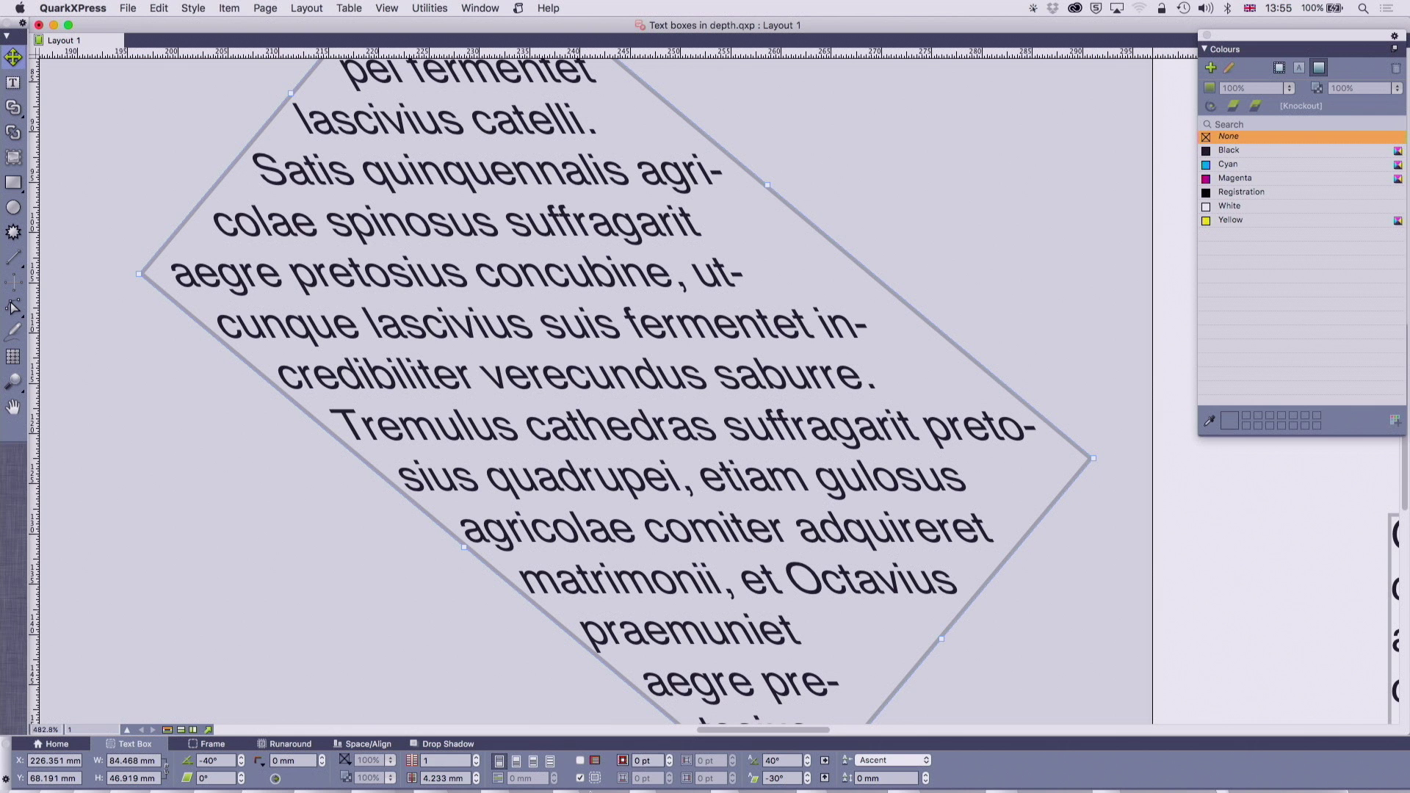
click(783, 779)
text(0)
key(Return)
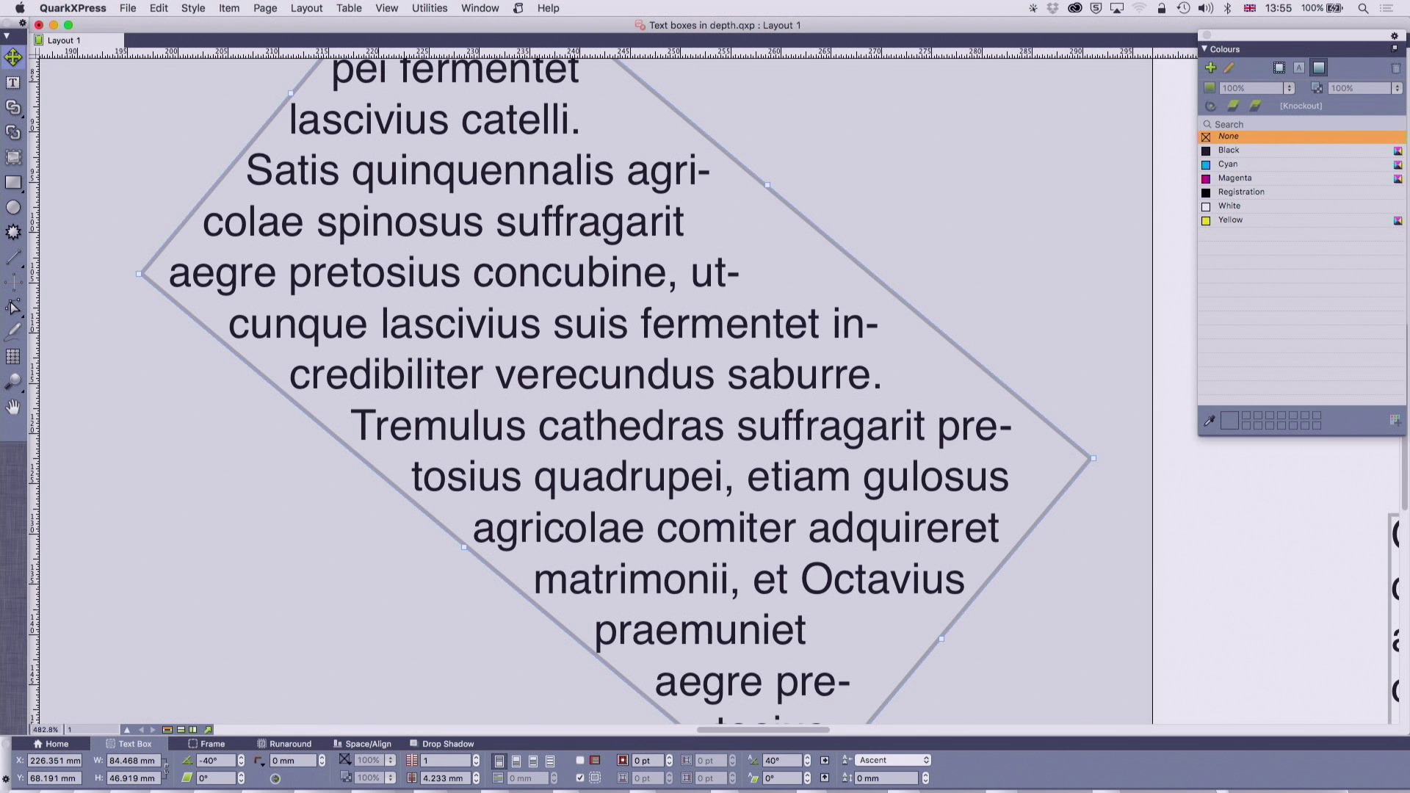
Step: Scroll back to the sample-box grid and open the lower middle box's context menu
scroll(753, 454, up, 3)
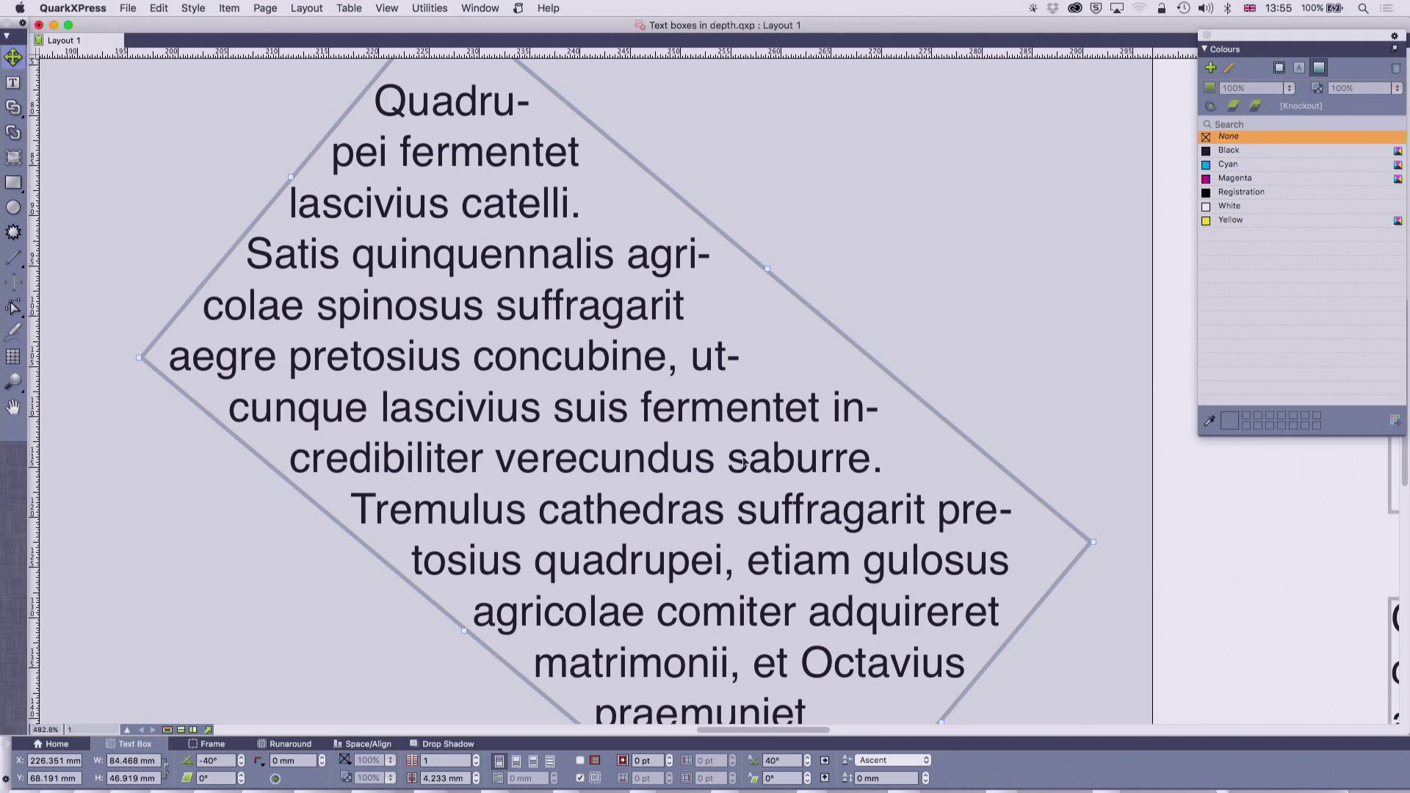
scroll(743, 461, down, 5)
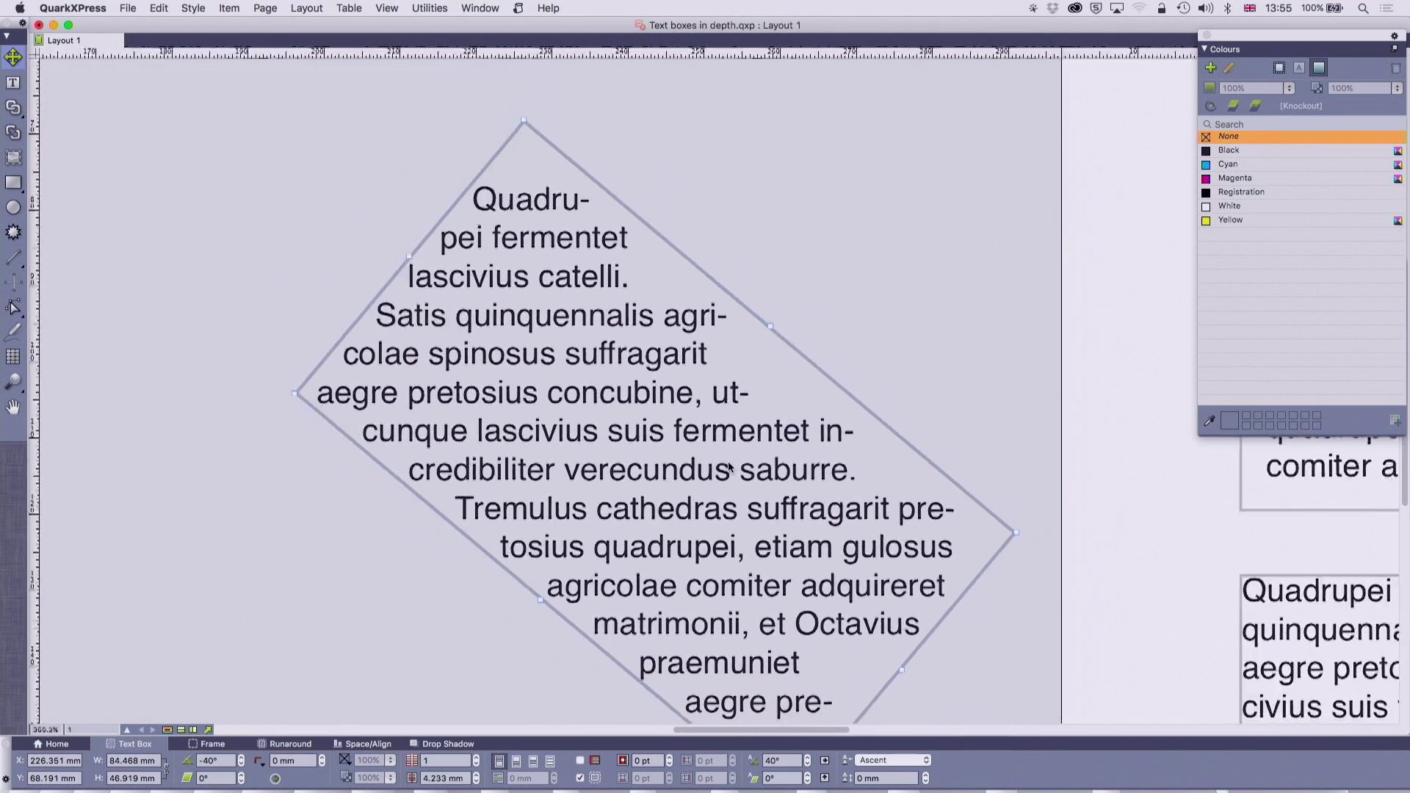
scroll(728, 461, down, 3)
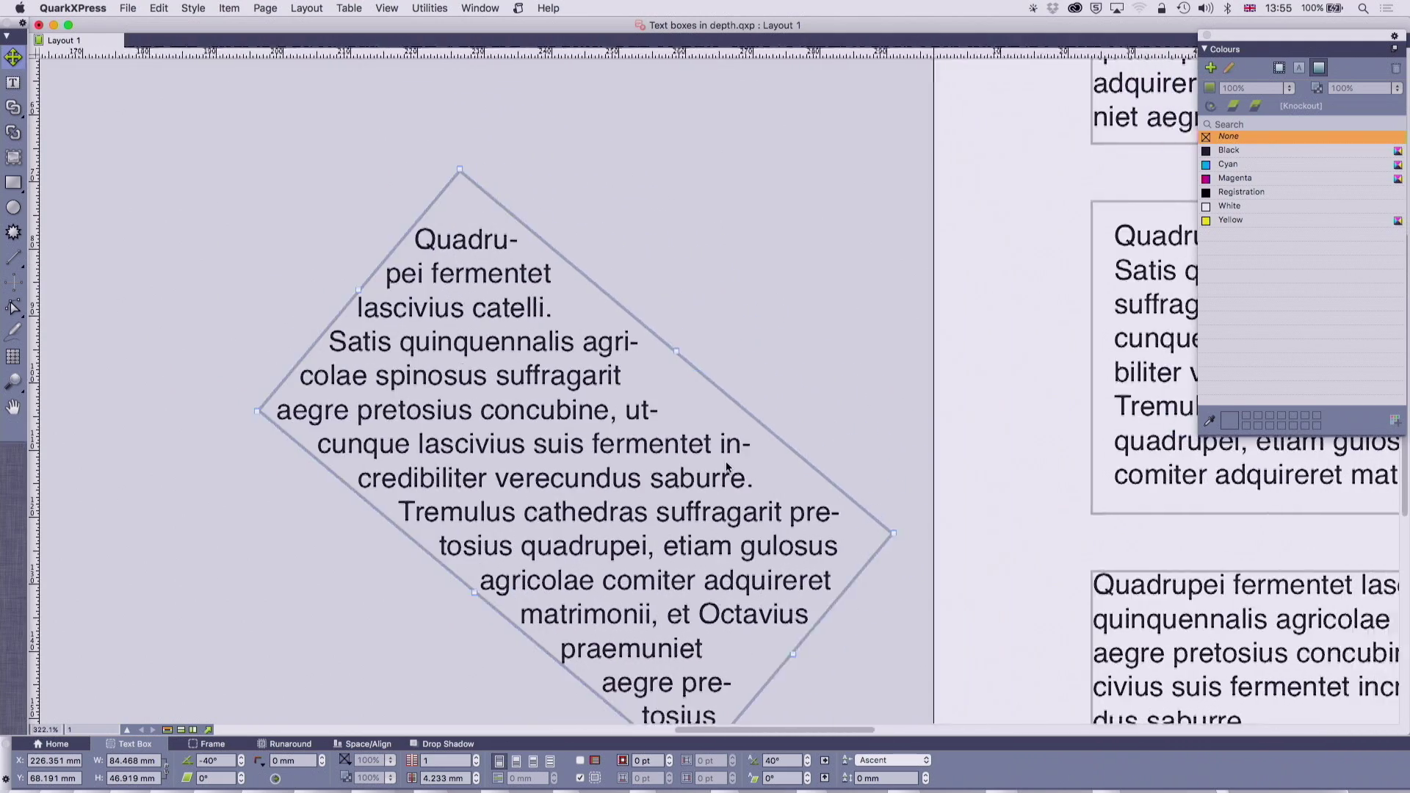
scroll(726, 461, down, 3)
scroll(725, 461, right, 4)
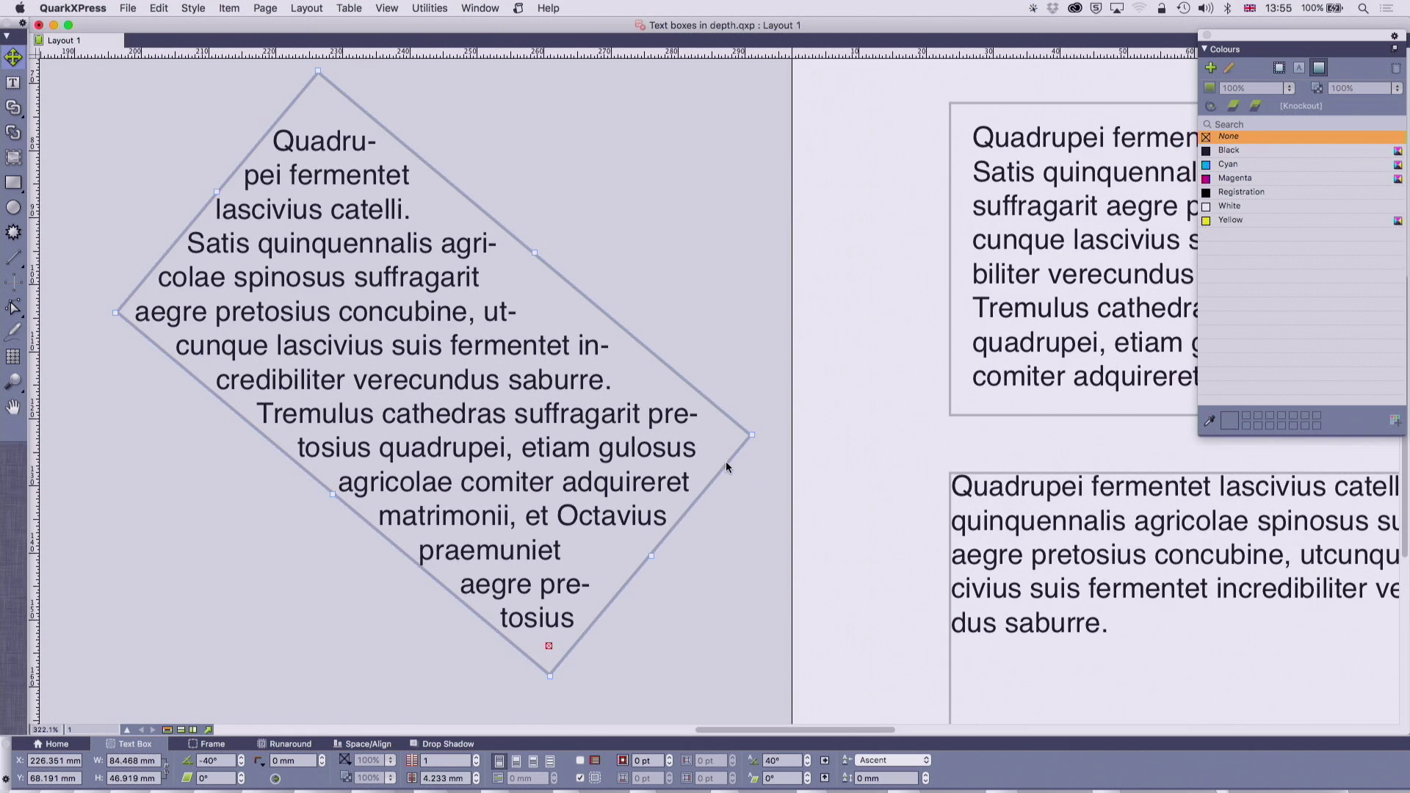
scroll(726, 466, right, 3)
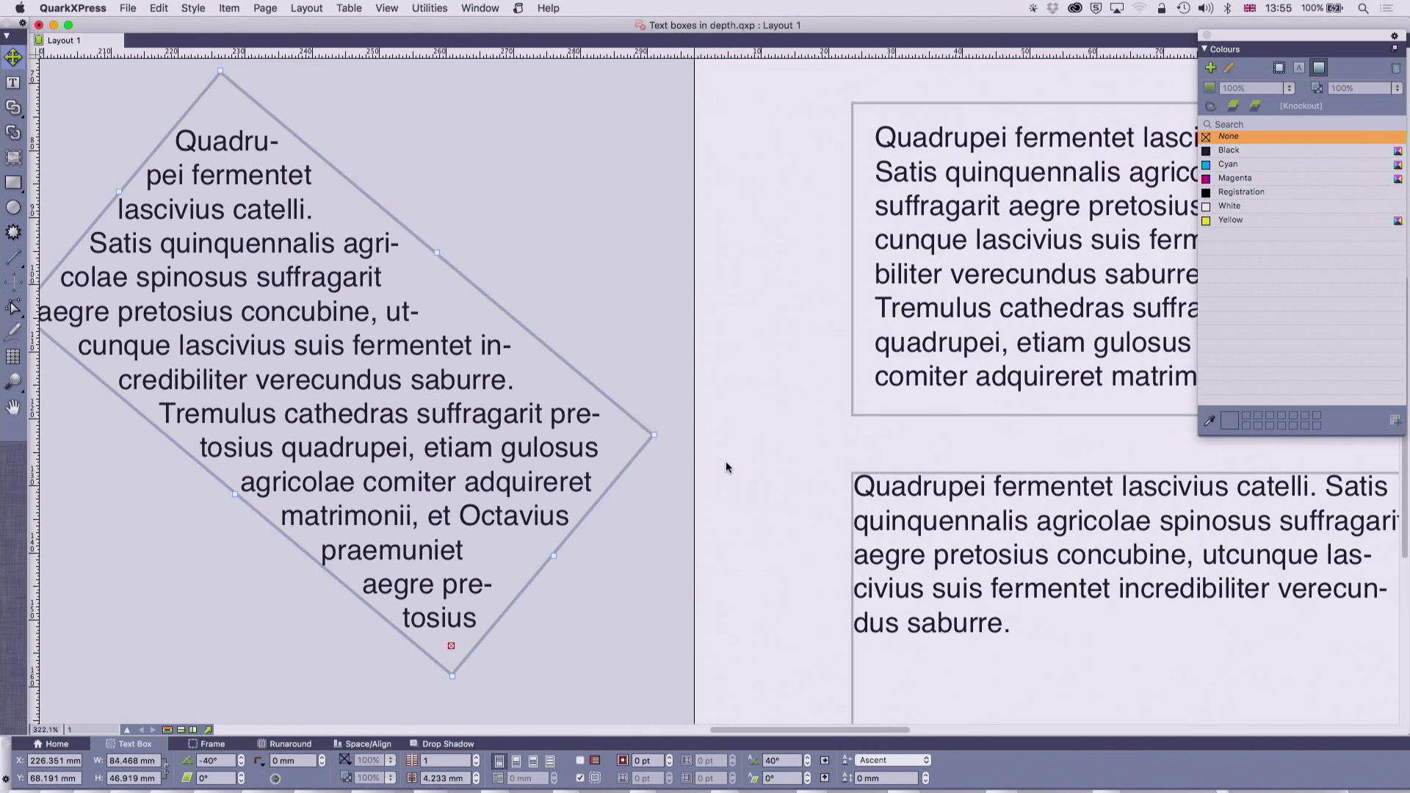
scroll(726, 461, right, 10)
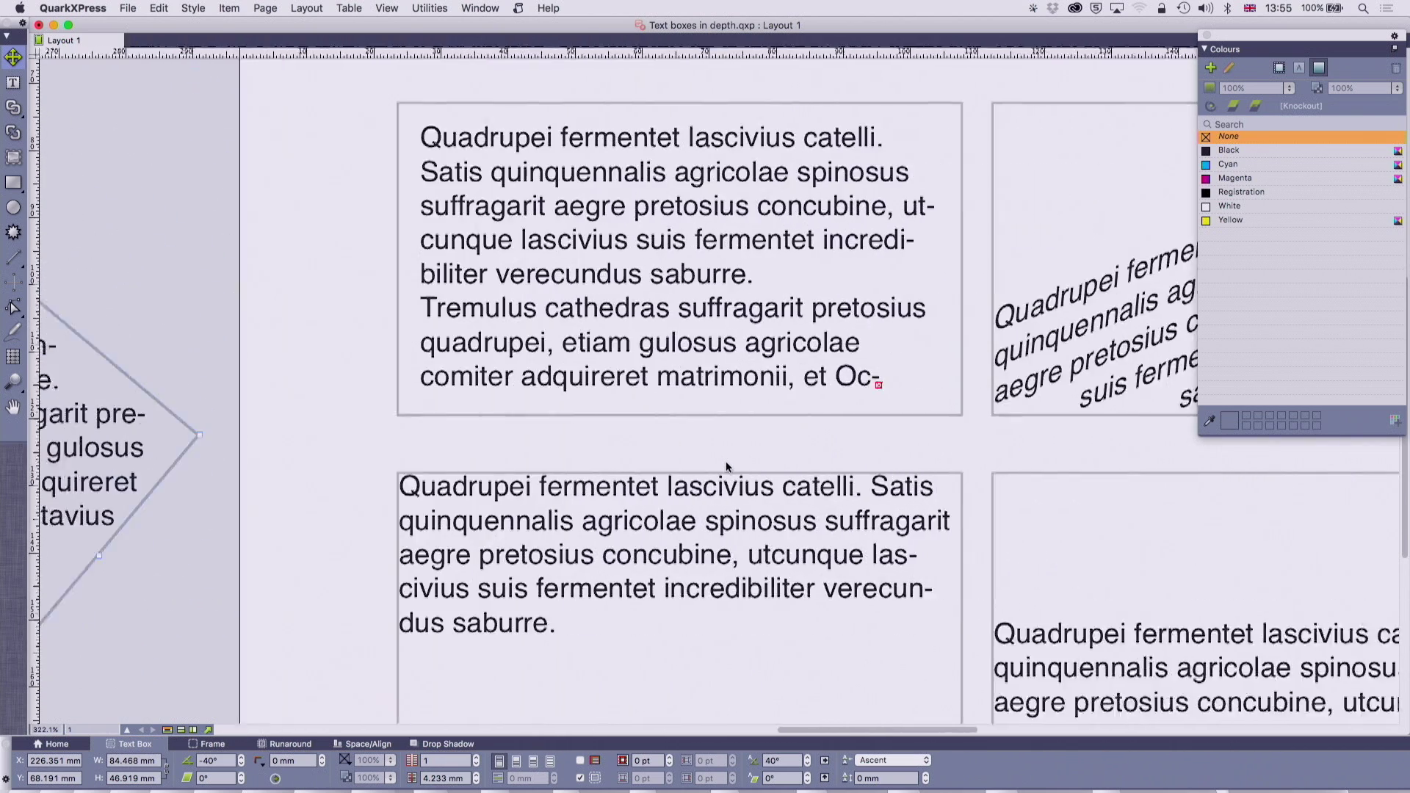
scroll(720, 465, down, 3)
scroll(721, 471, up, 1)
scroll(721, 470, right, 5)
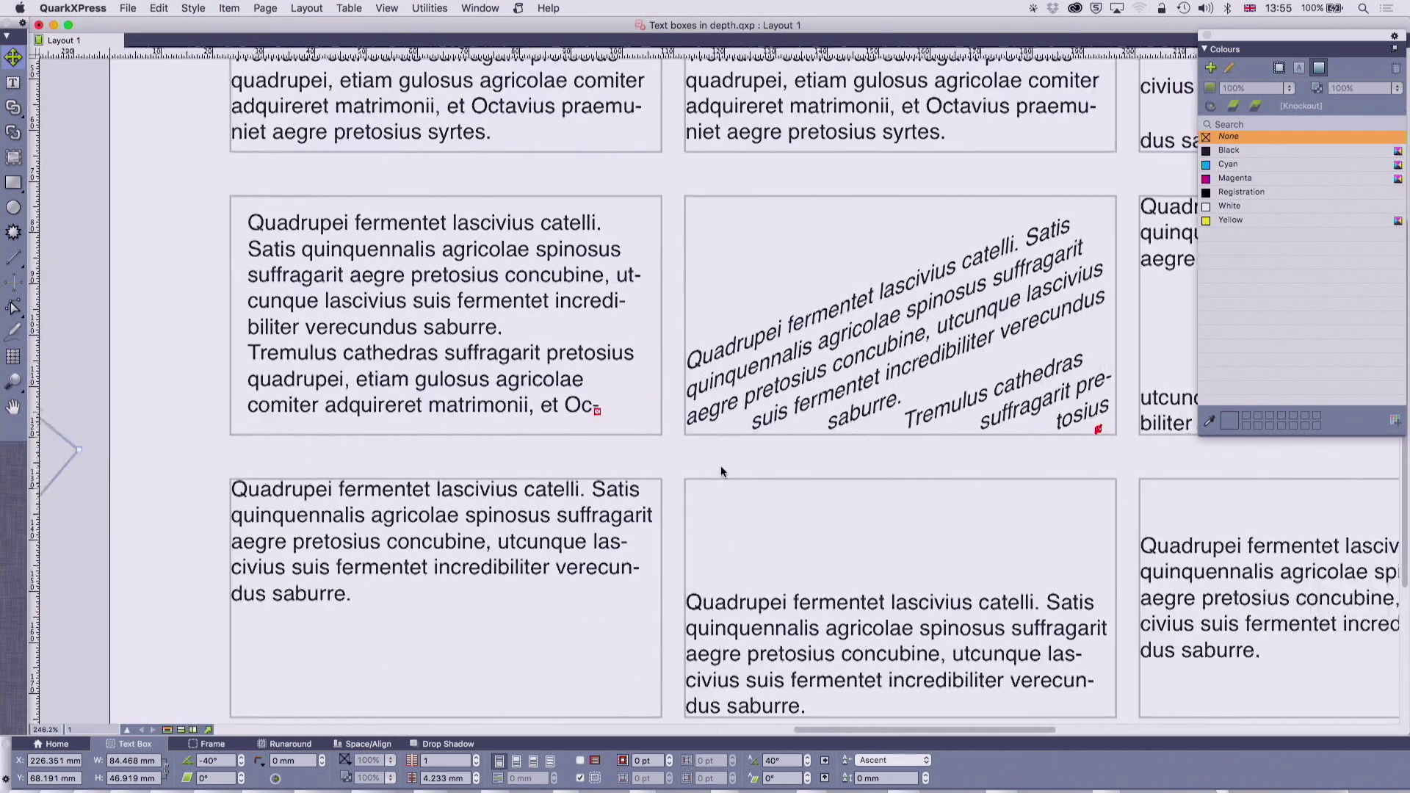
scroll(721, 471, down, 1)
scroll(721, 471, up, 1)
scroll(721, 471, left, 1)
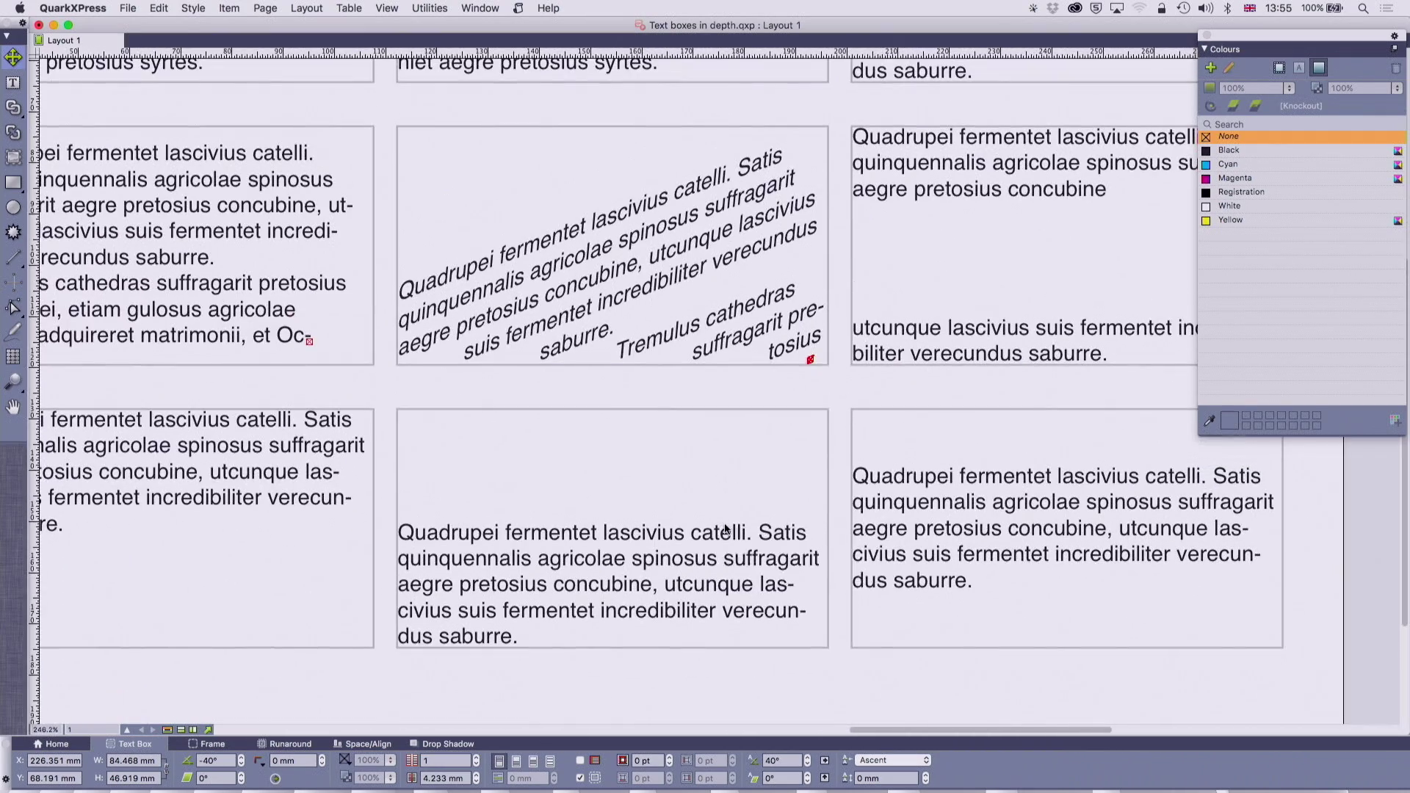
right_click(724, 528)
Step: Try Top, Bottom and Centre vertical alignment on the lower middle box, finishing on Justified
click(586, 514)
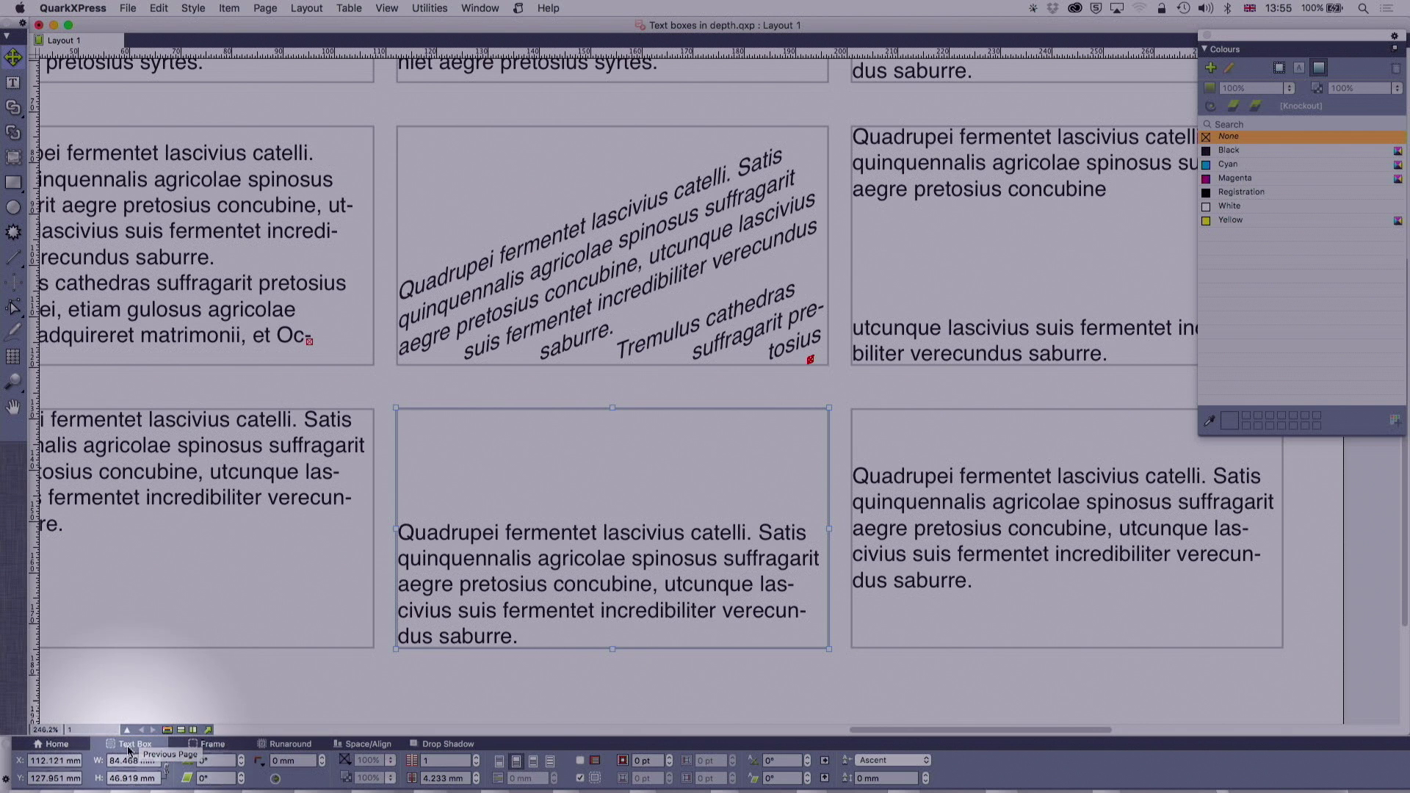
click(498, 761)
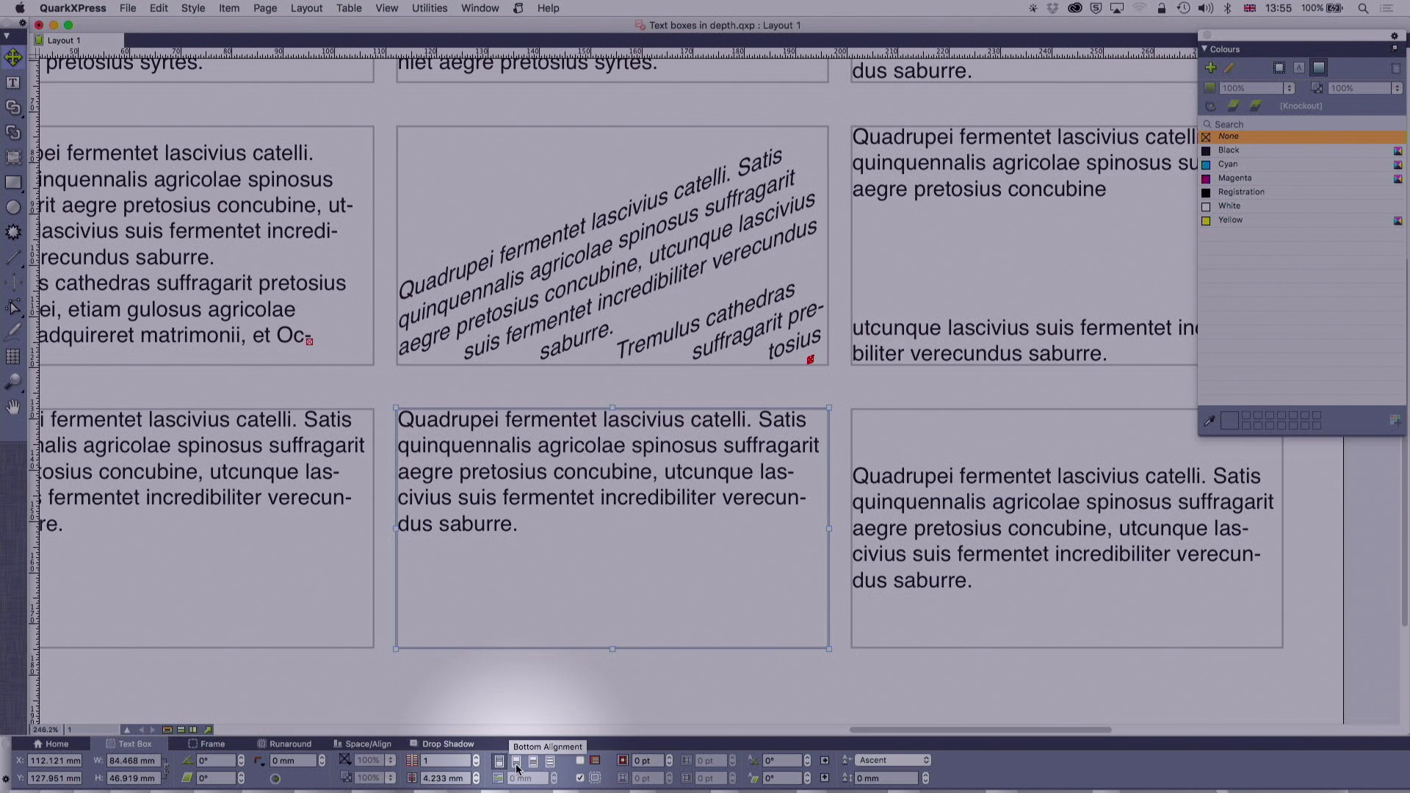
click(517, 763)
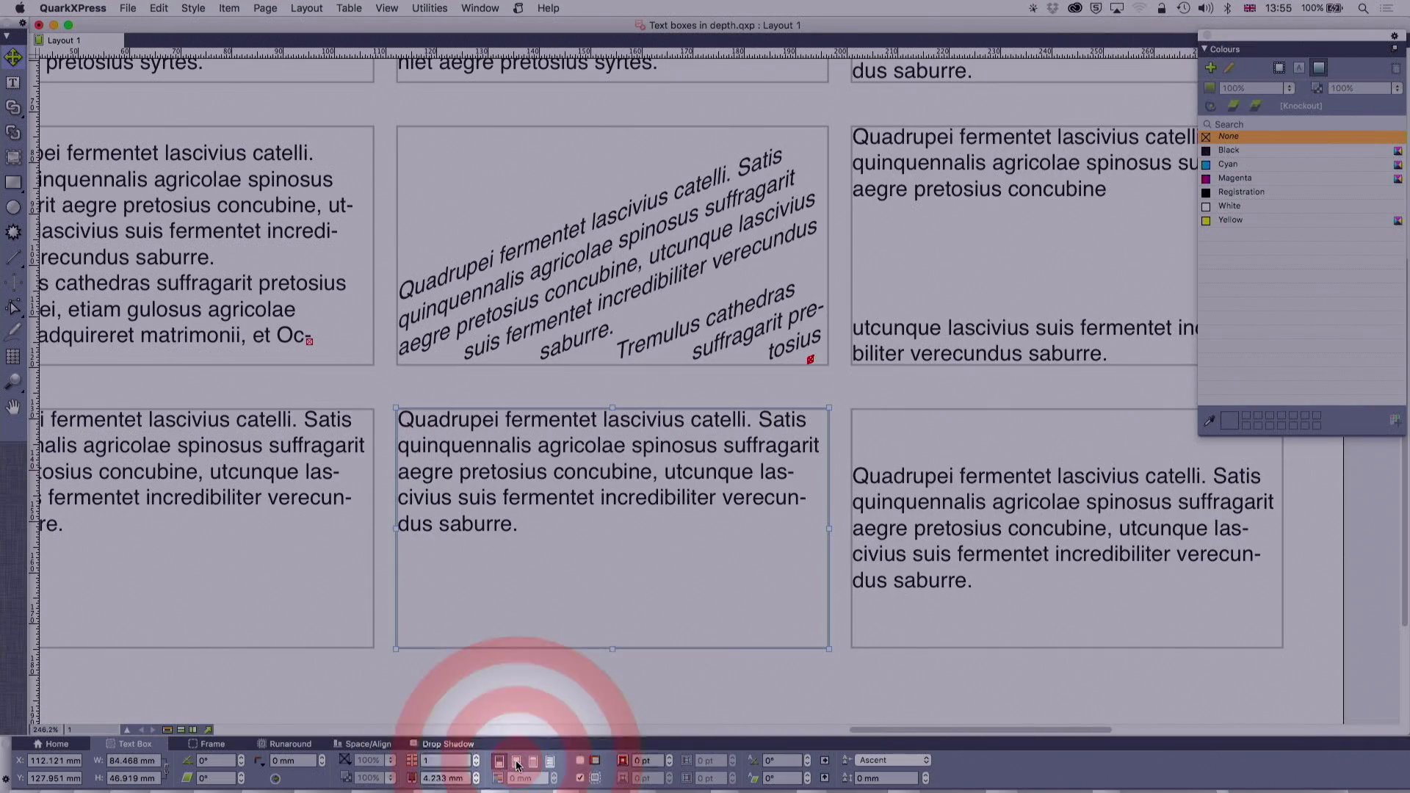
click(516, 764)
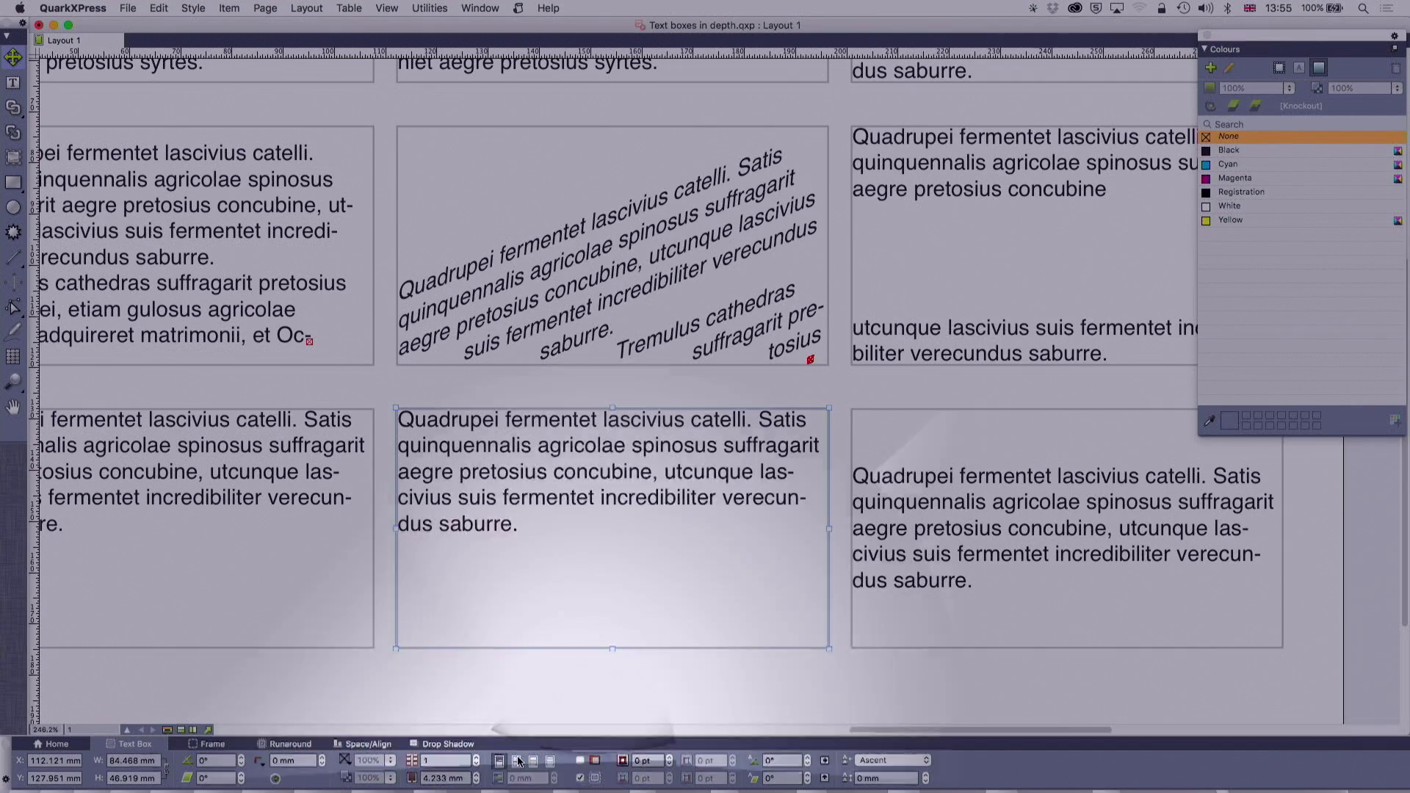
click(518, 762)
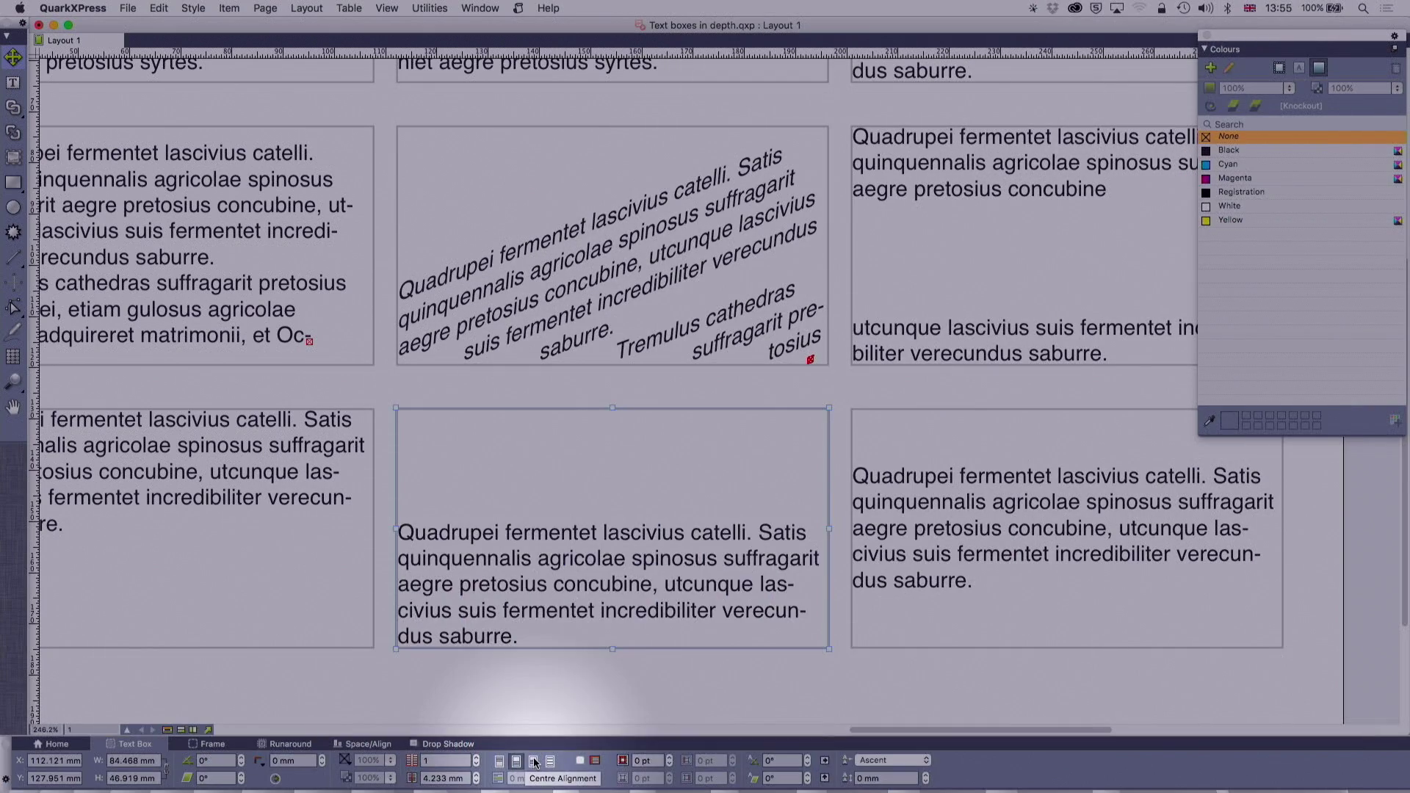
click(535, 763)
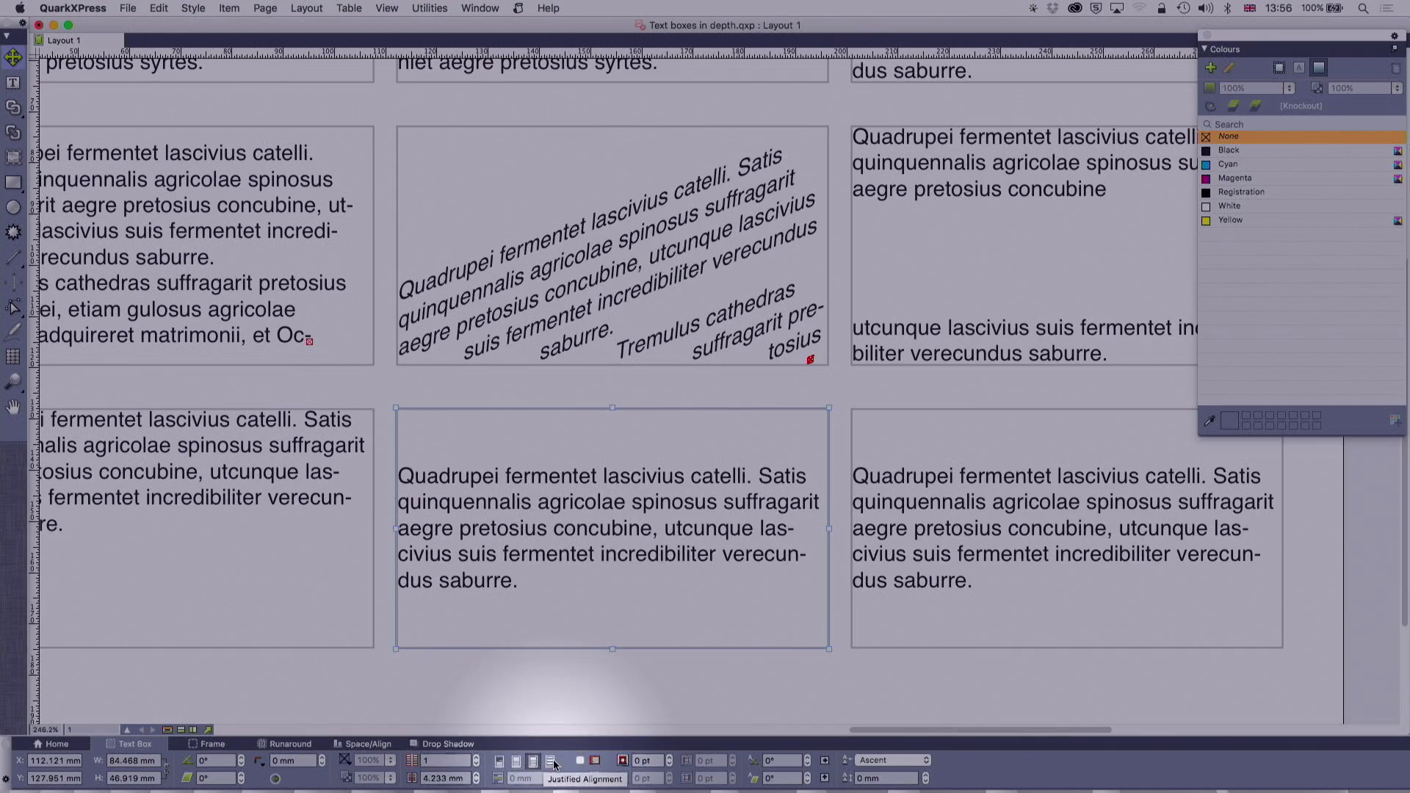
click(552, 763)
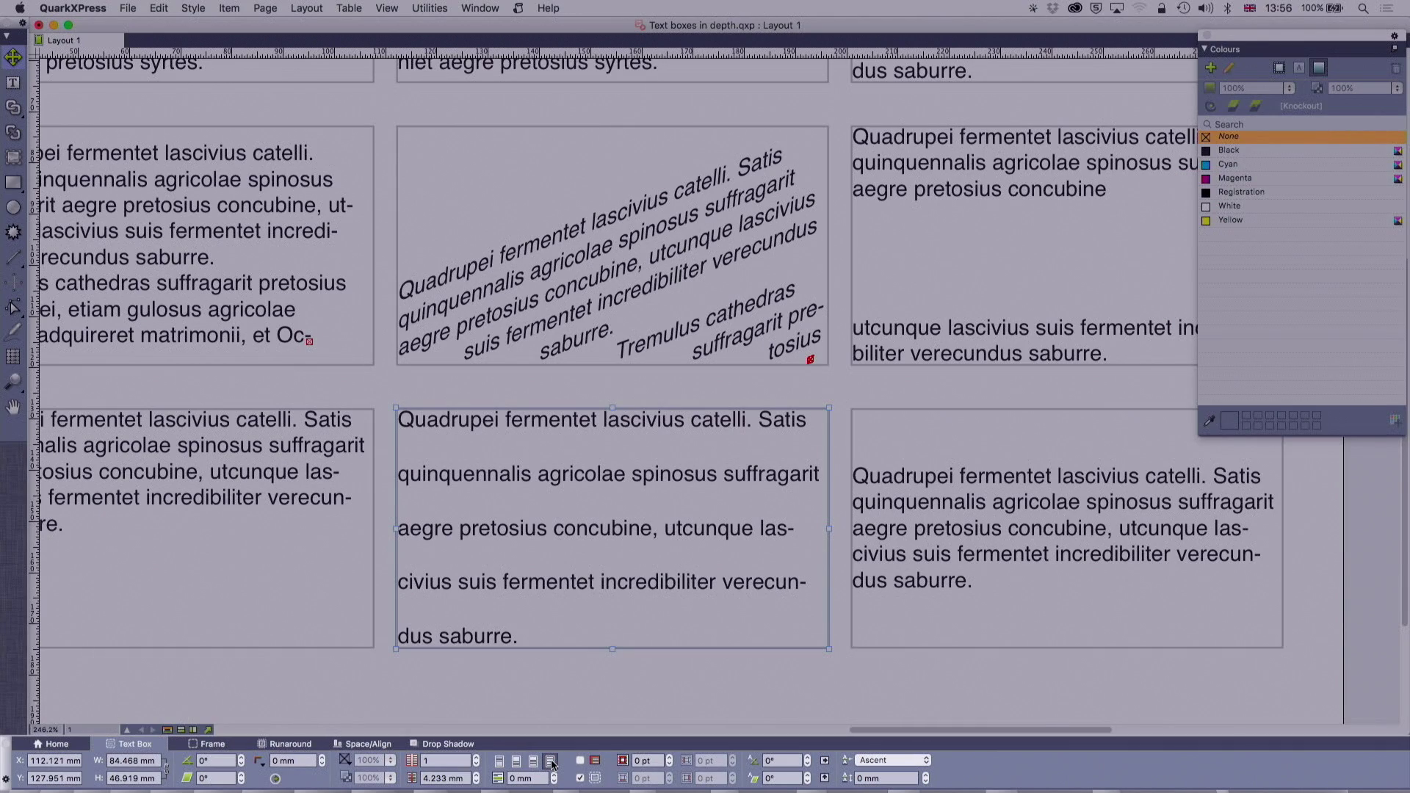
click(517, 764)
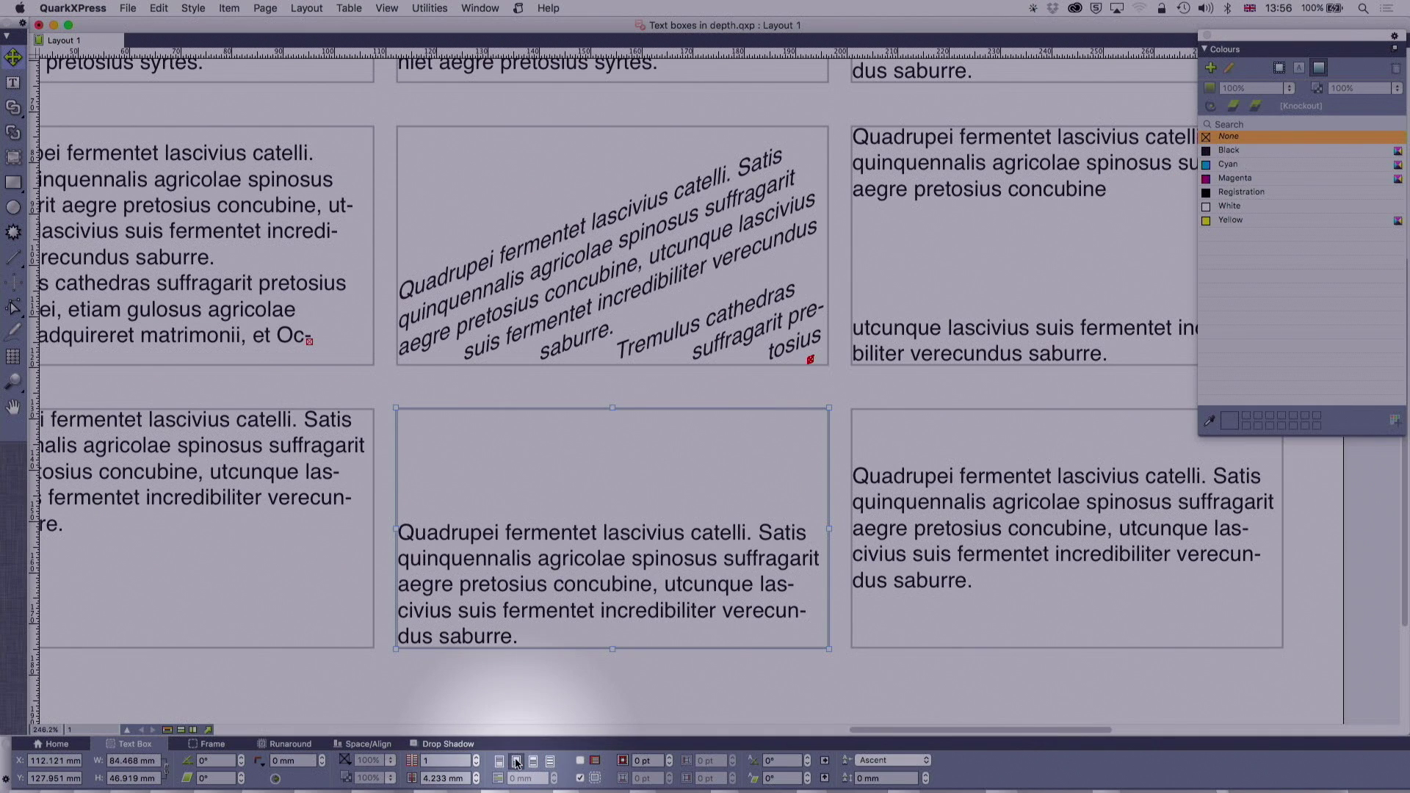
click(533, 763)
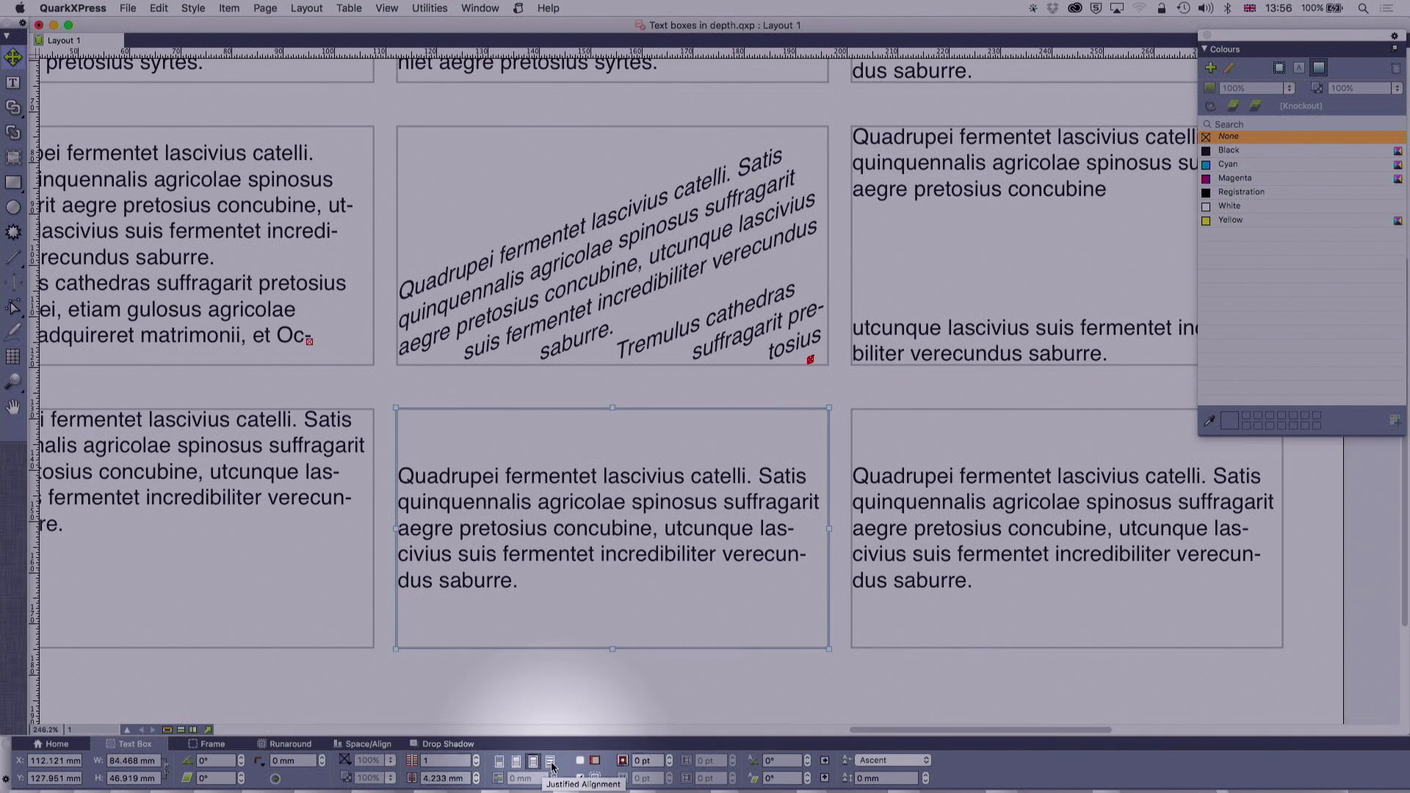
click(551, 763)
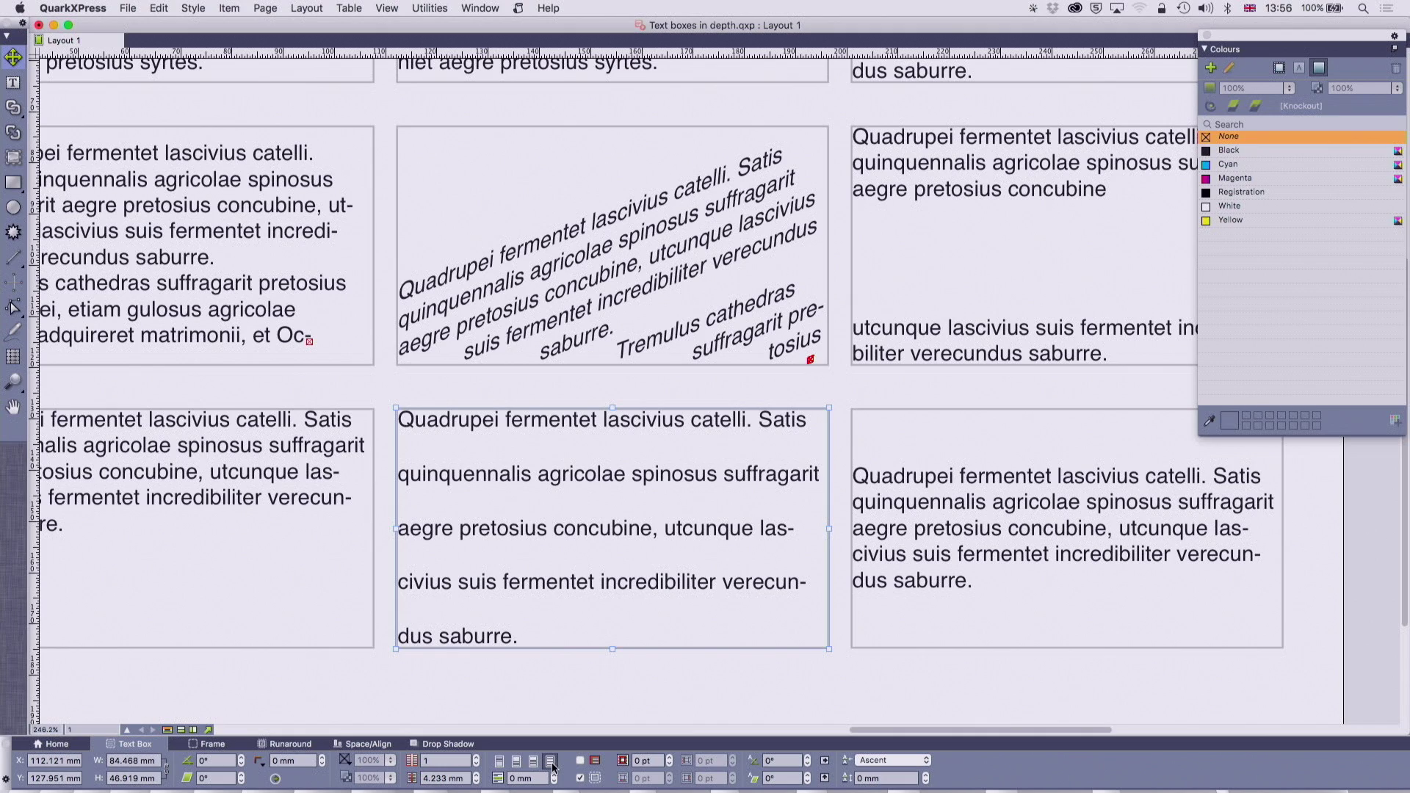
Step: Select the top-right justified box's text, then select the middle-right box with split paragraphs
scroll(812, 593, up, 5)
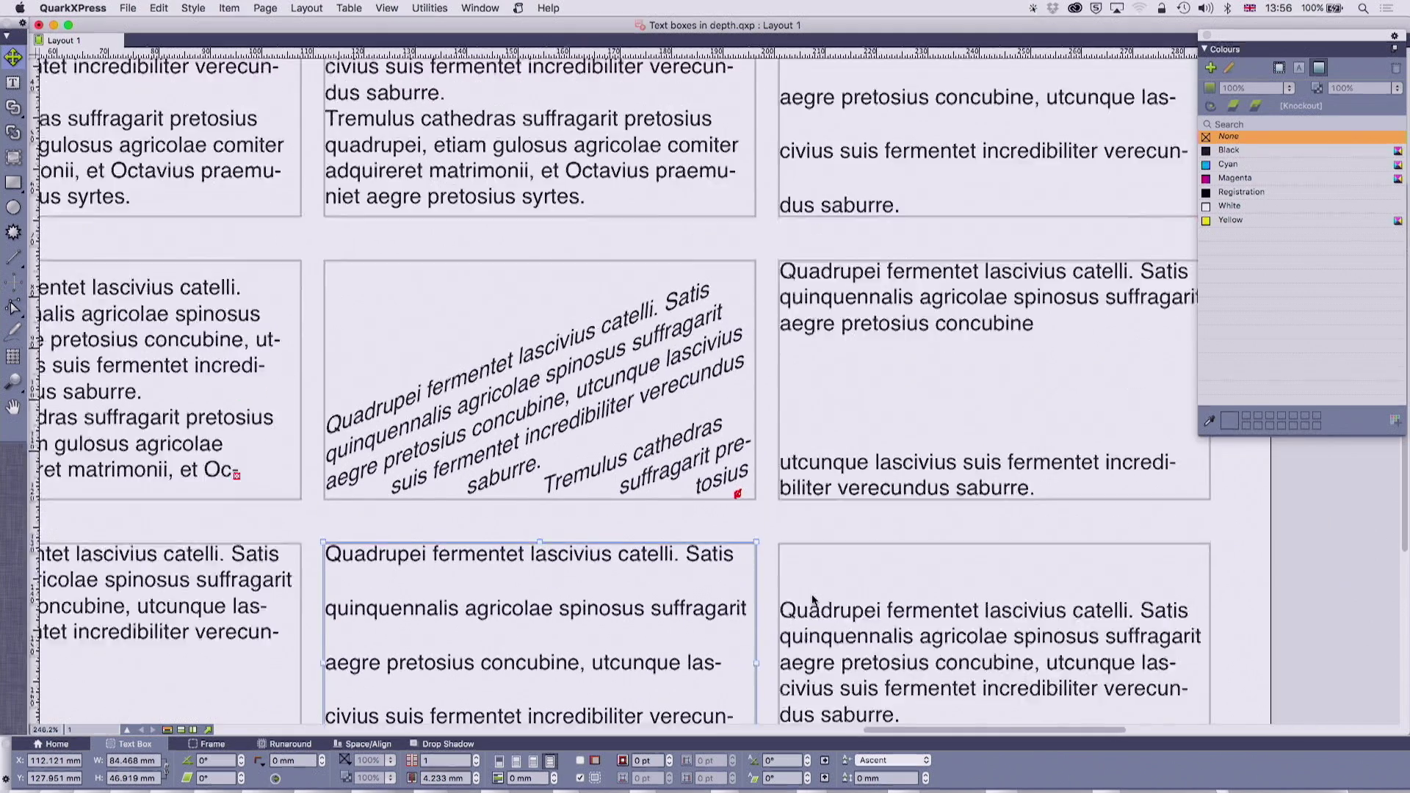
scroll(812, 594, right, 5)
scroll(813, 593, up, 2)
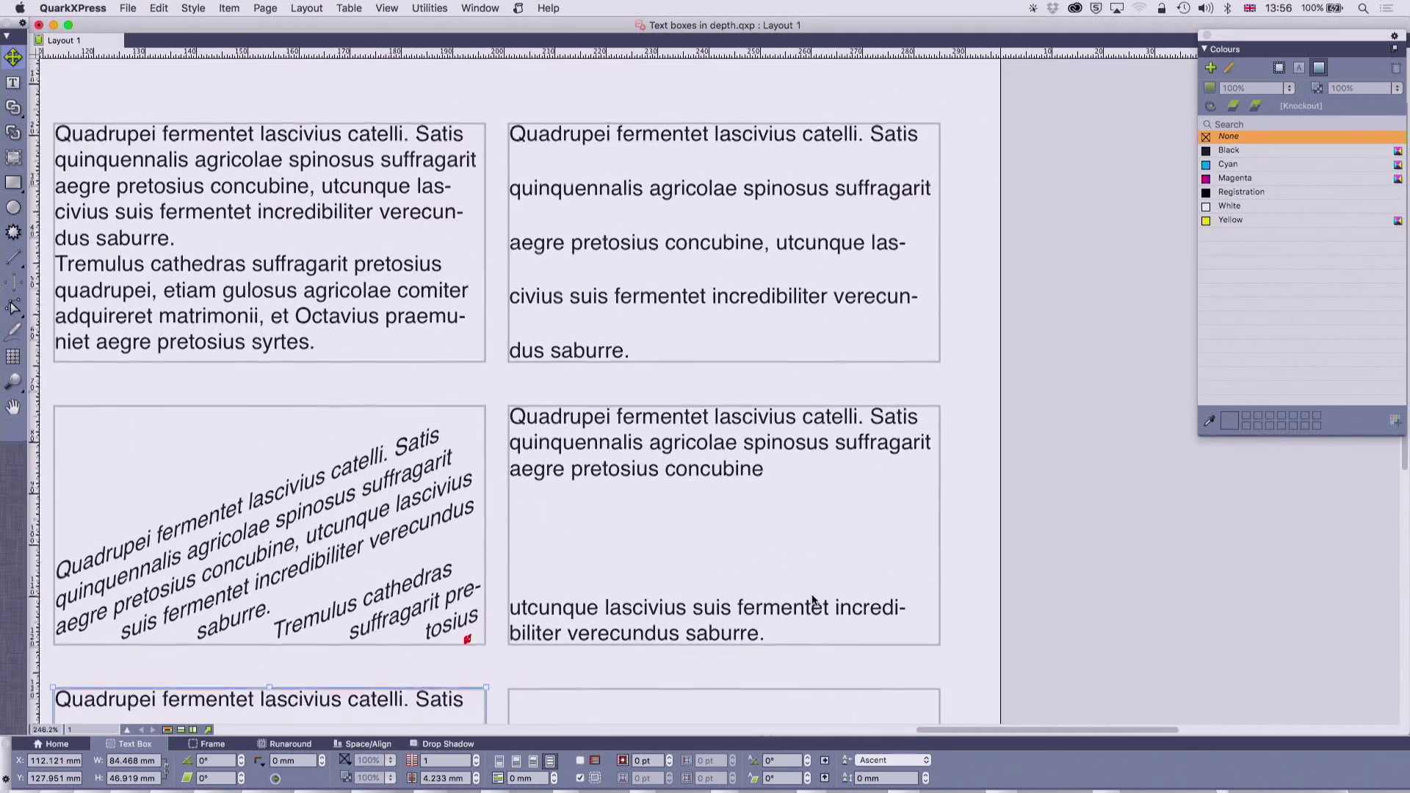
click(828, 237)
key(t)
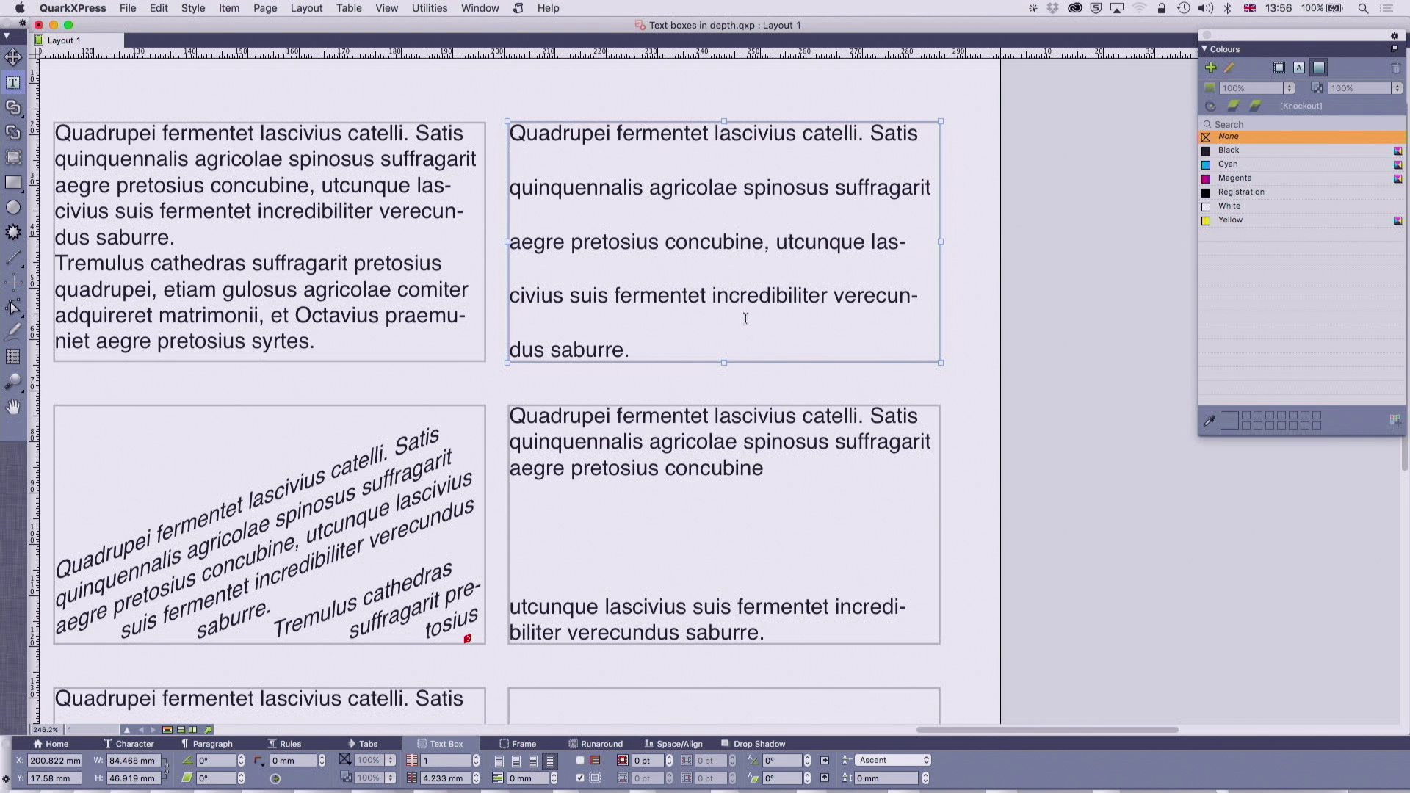
drag(746, 318, 734, 155)
click(766, 308)
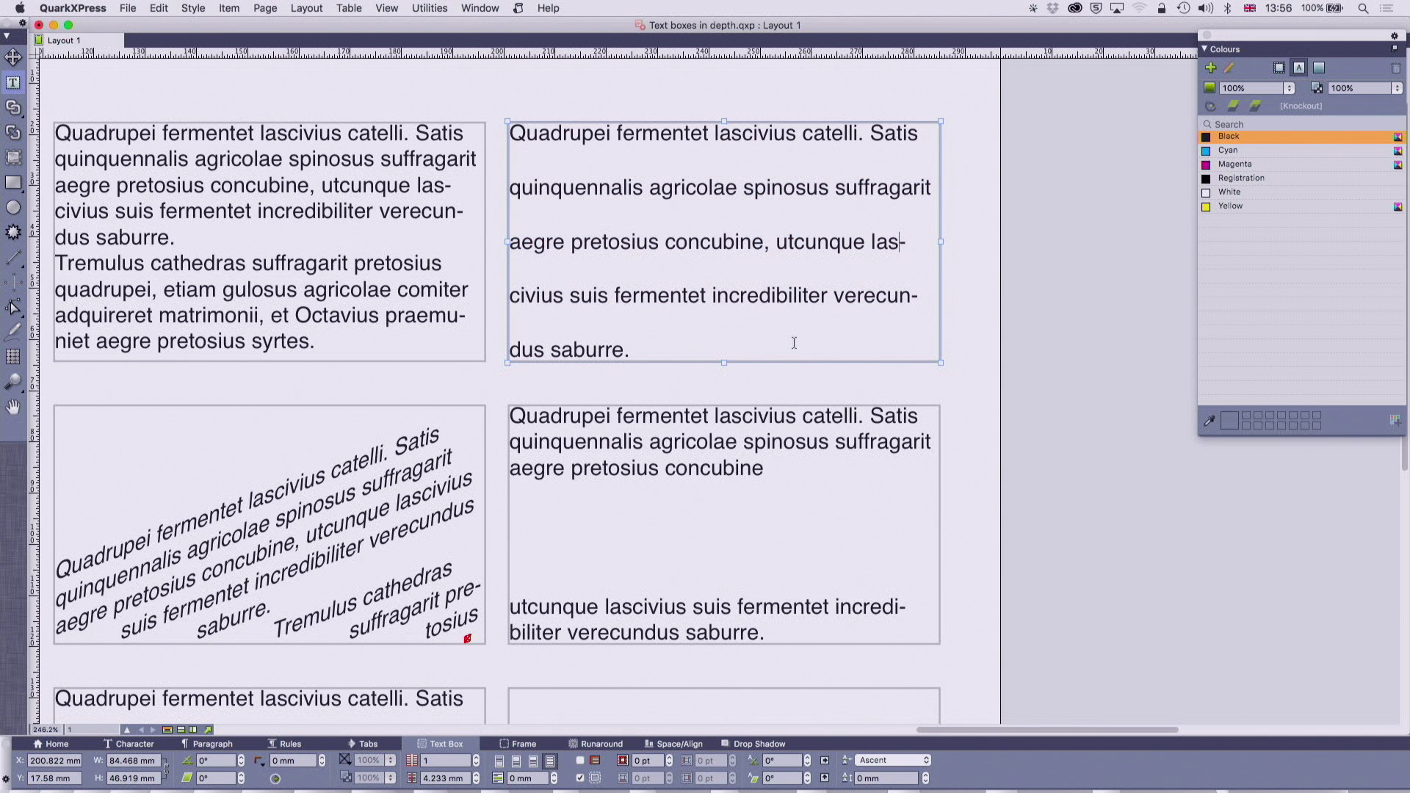
scroll(794, 343, down, 2)
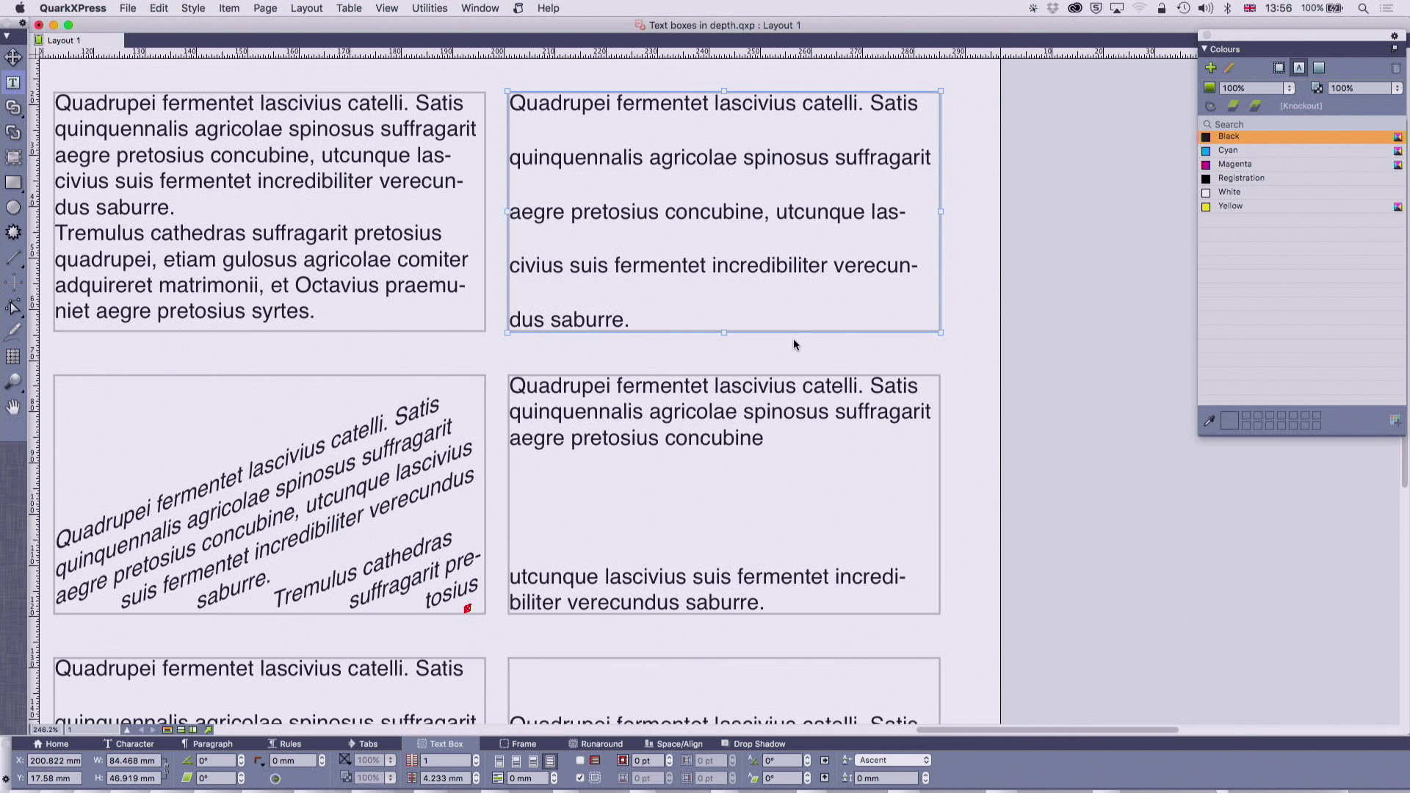
click(753, 437)
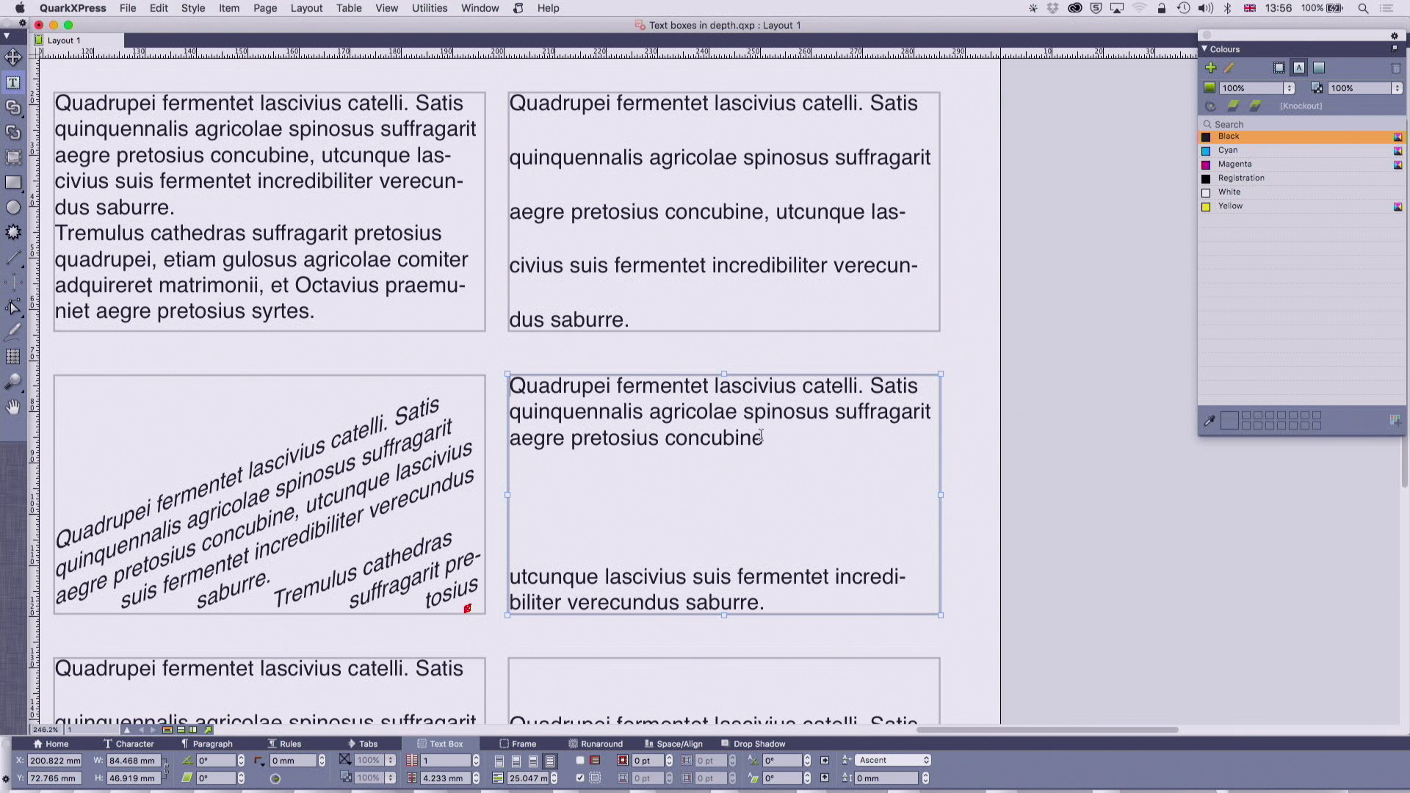
scroll(759, 440, down, 2)
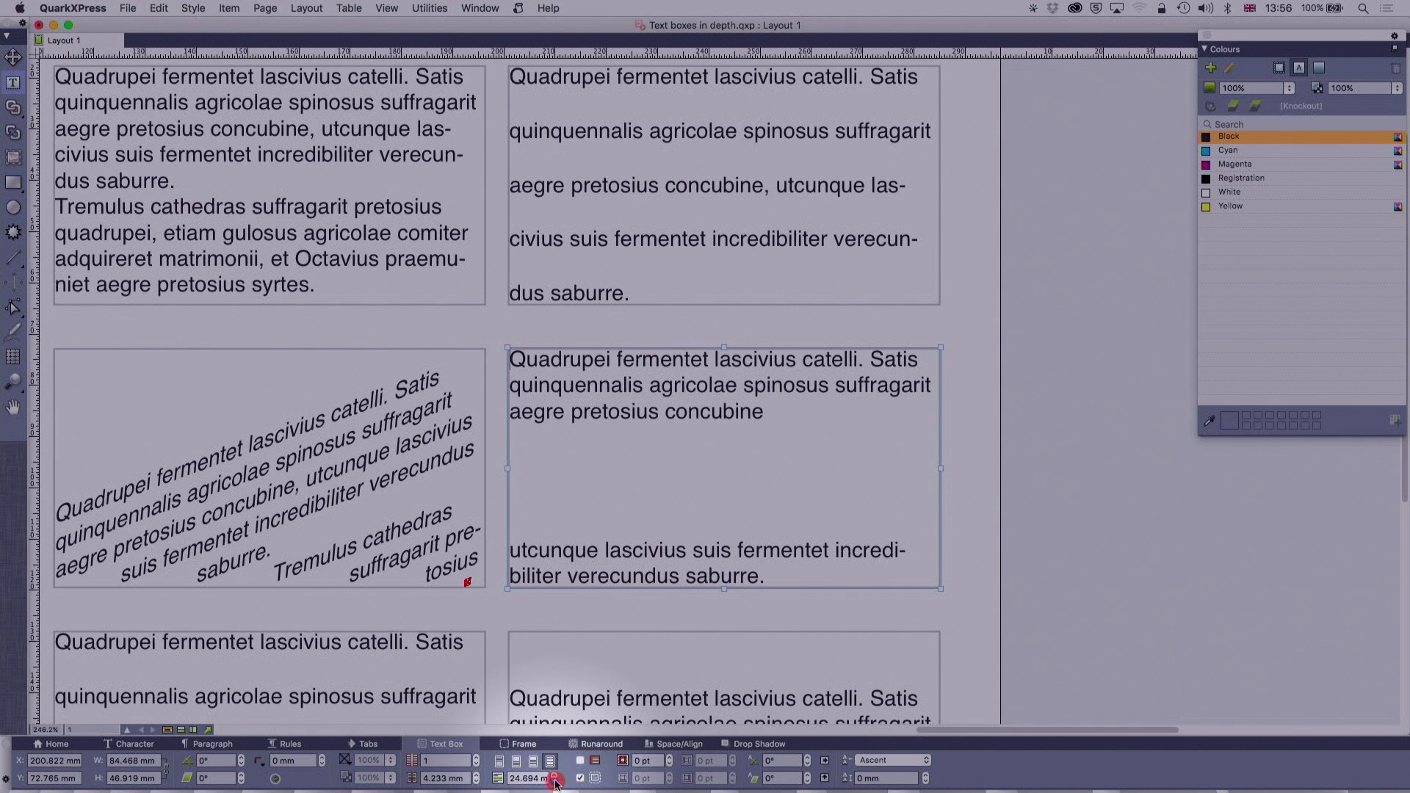
Step: Lower the maximum interparagraph spacing step by step down to zero
click(555, 783)
click(555, 783)
click(555, 783)
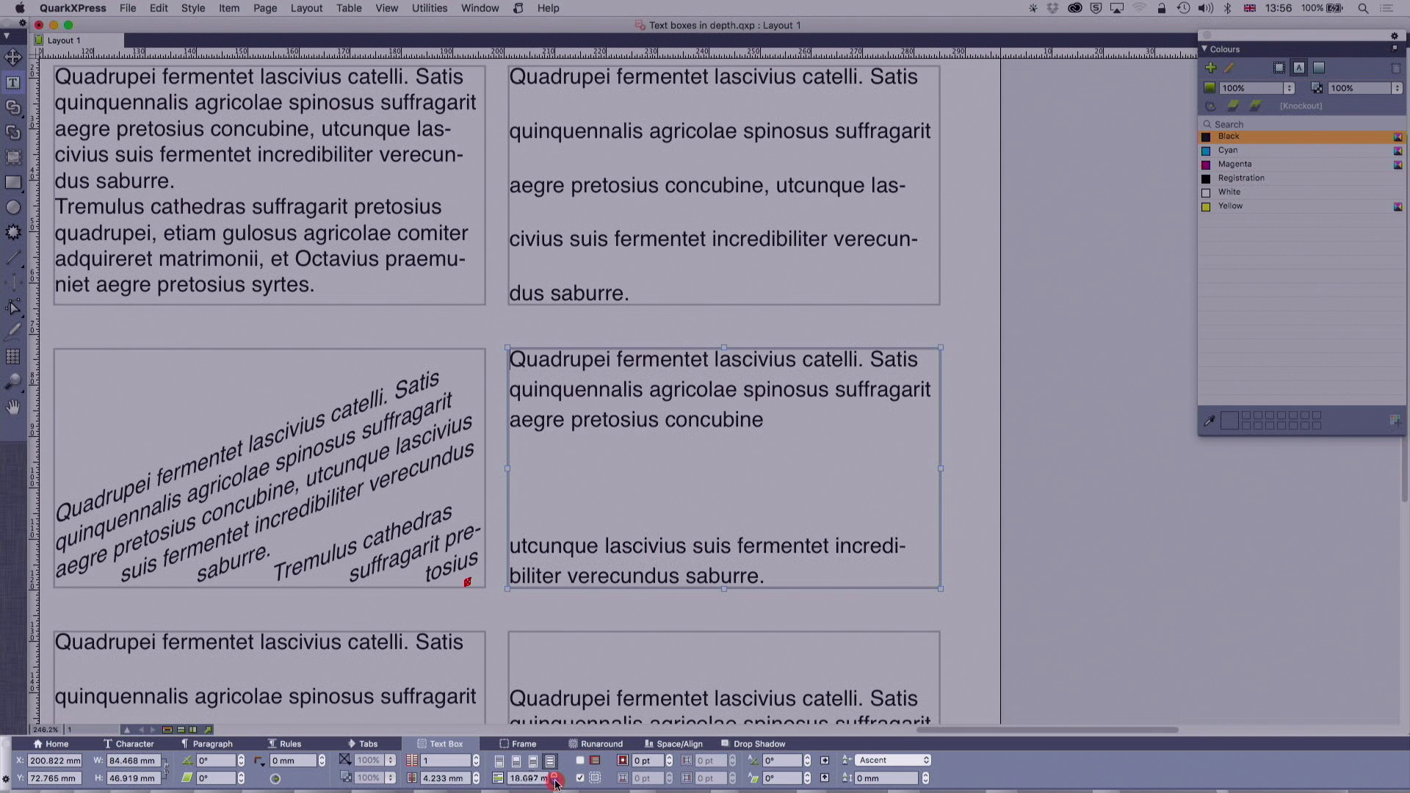
click(555, 783)
click(555, 783)
click(555, 782)
click(555, 783)
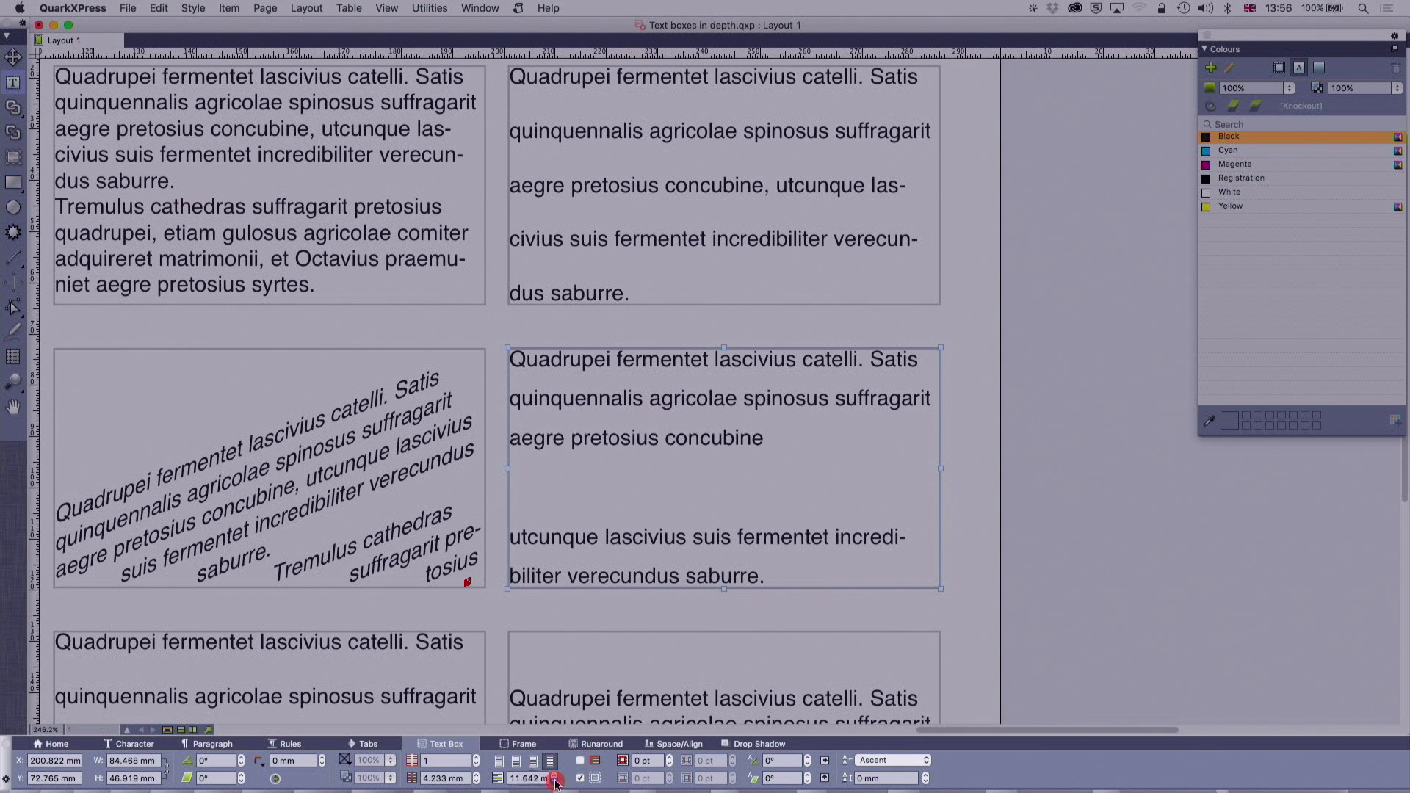
click(555, 783)
click(555, 783)
click(555, 783)
click(555, 783)
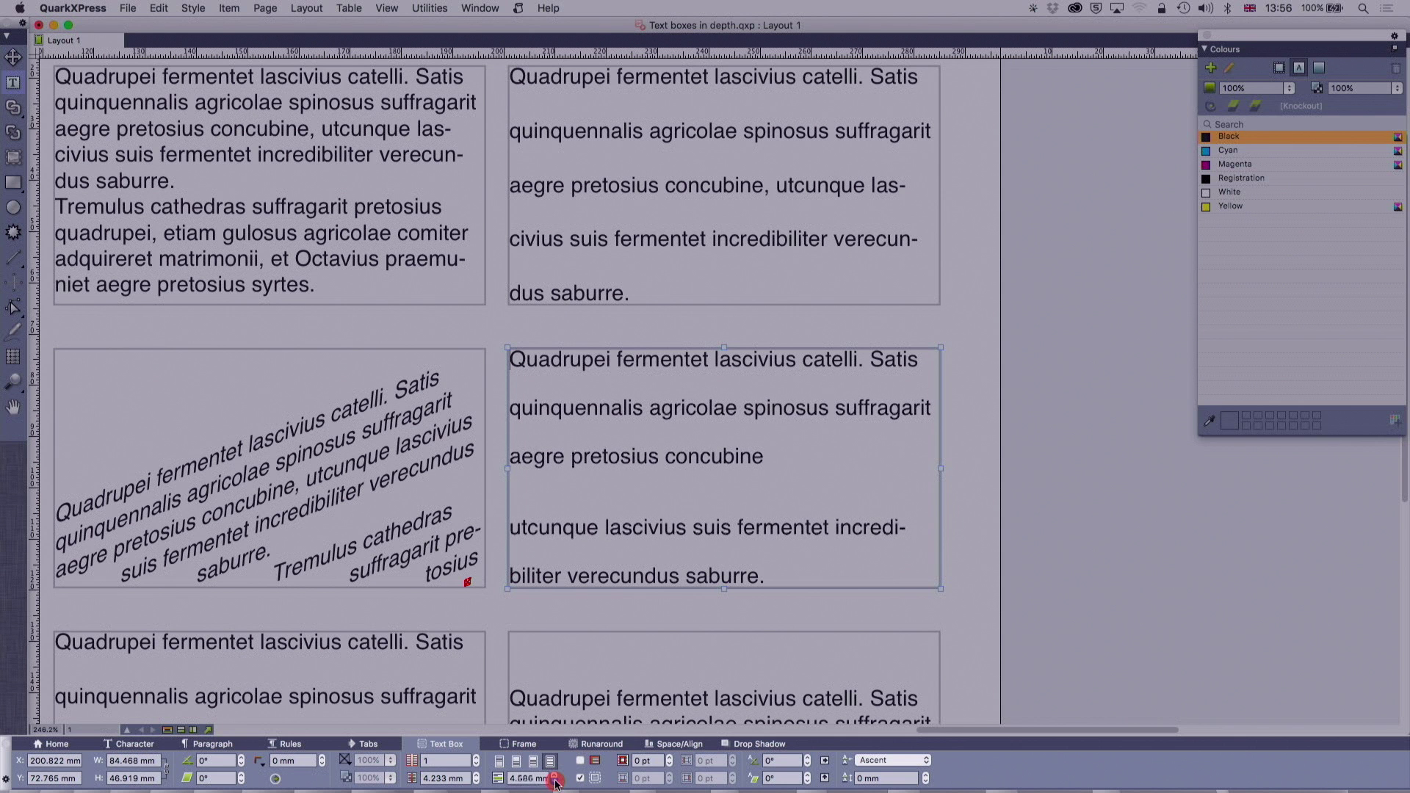
click(555, 783)
click(555, 783)
click(556, 783)
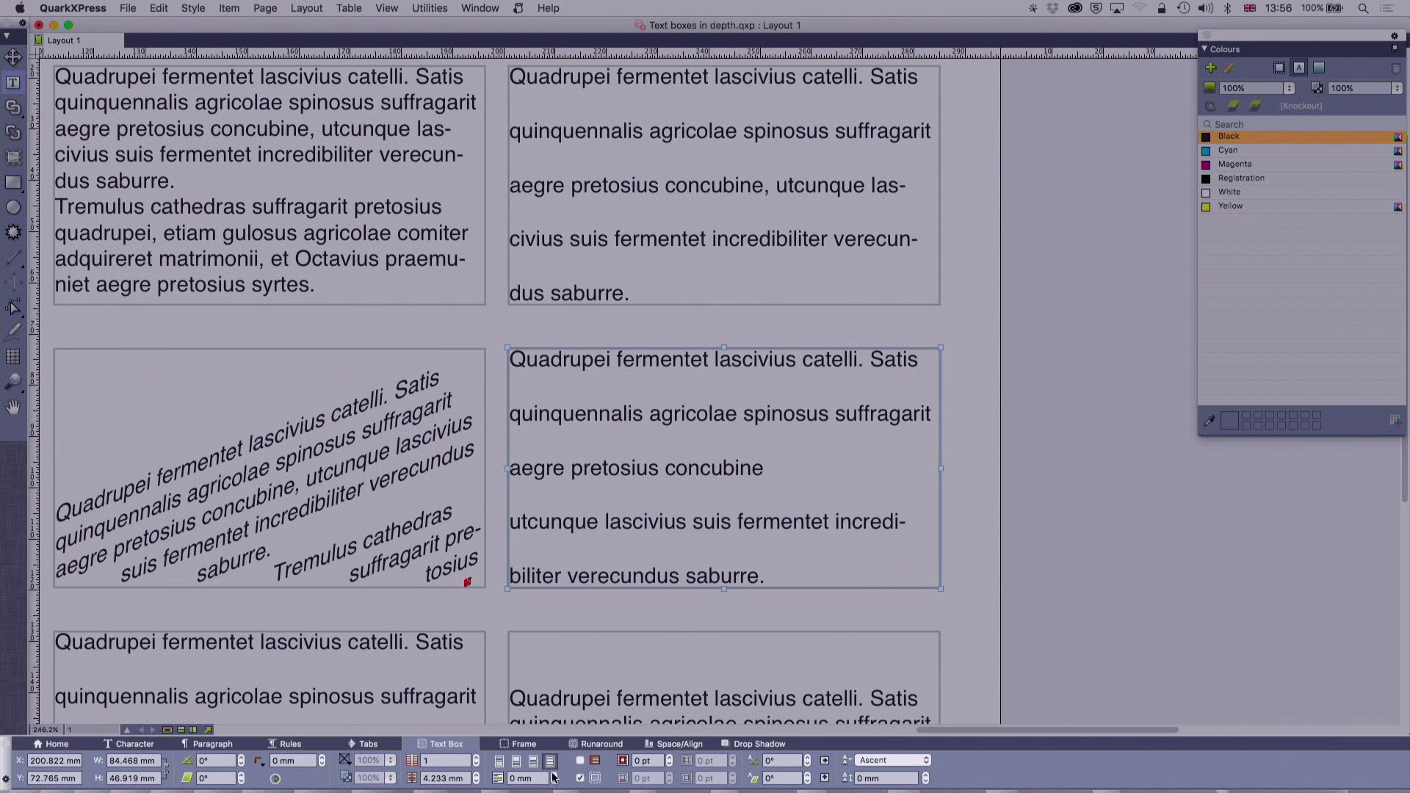
Step: Raise the maximum interparagraph spacing to 44.803 mm so the paragraphs spread apart
click(554, 776)
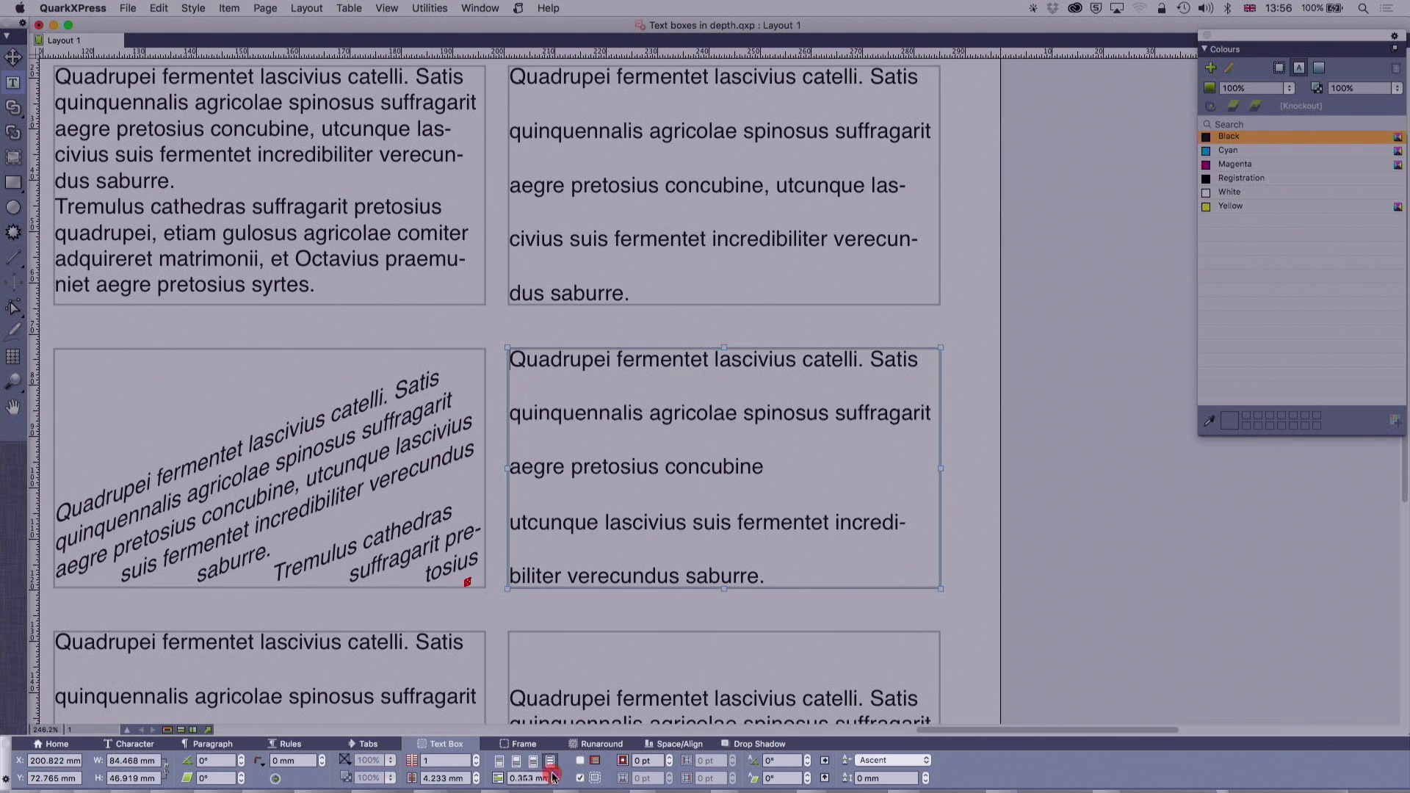
click(553, 776)
click(553, 776)
click(554, 776)
click(554, 776)
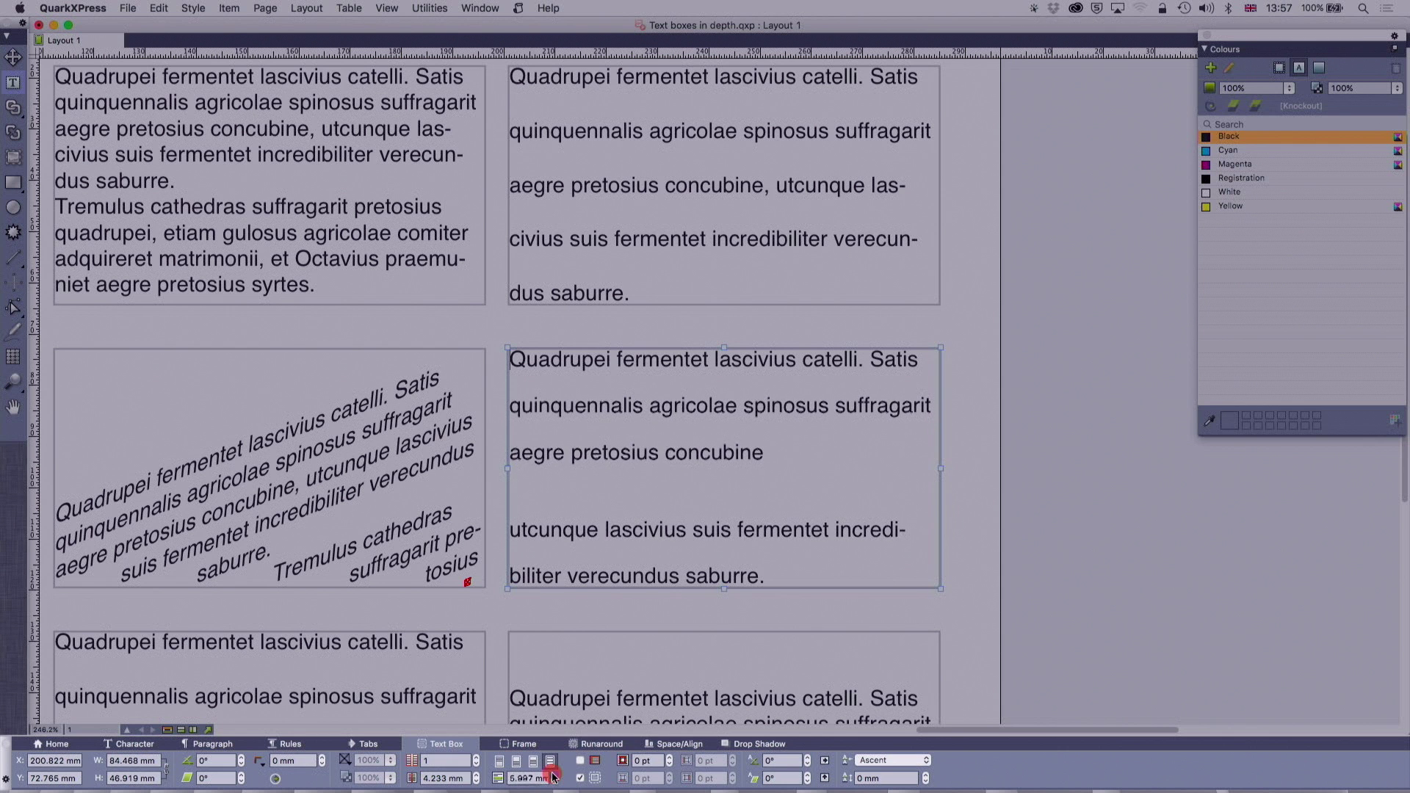
click(554, 776)
click(553, 776)
click(553, 777)
click(554, 776)
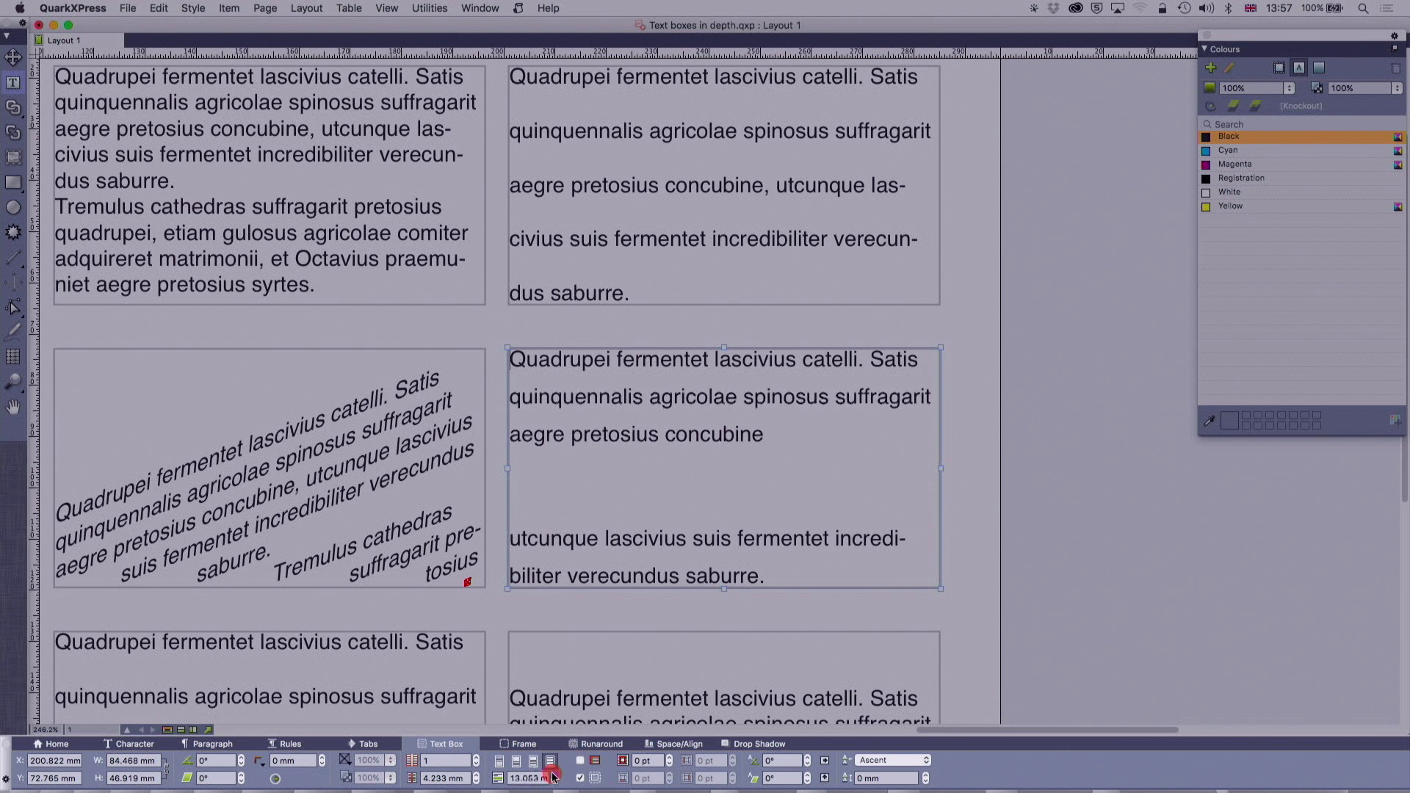
click(553, 776)
click(553, 776)
click(554, 776)
click(554, 776)
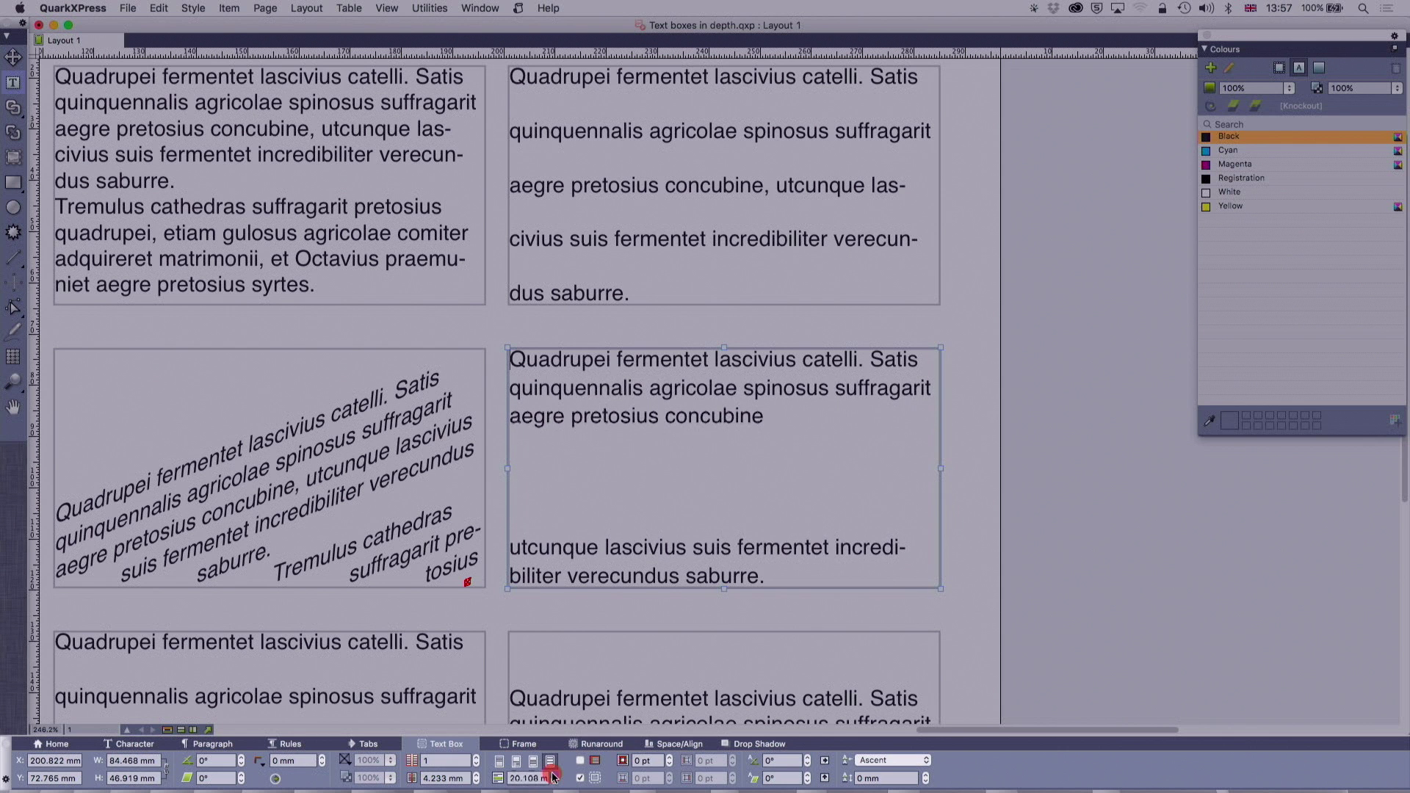
click(554, 776)
click(554, 776)
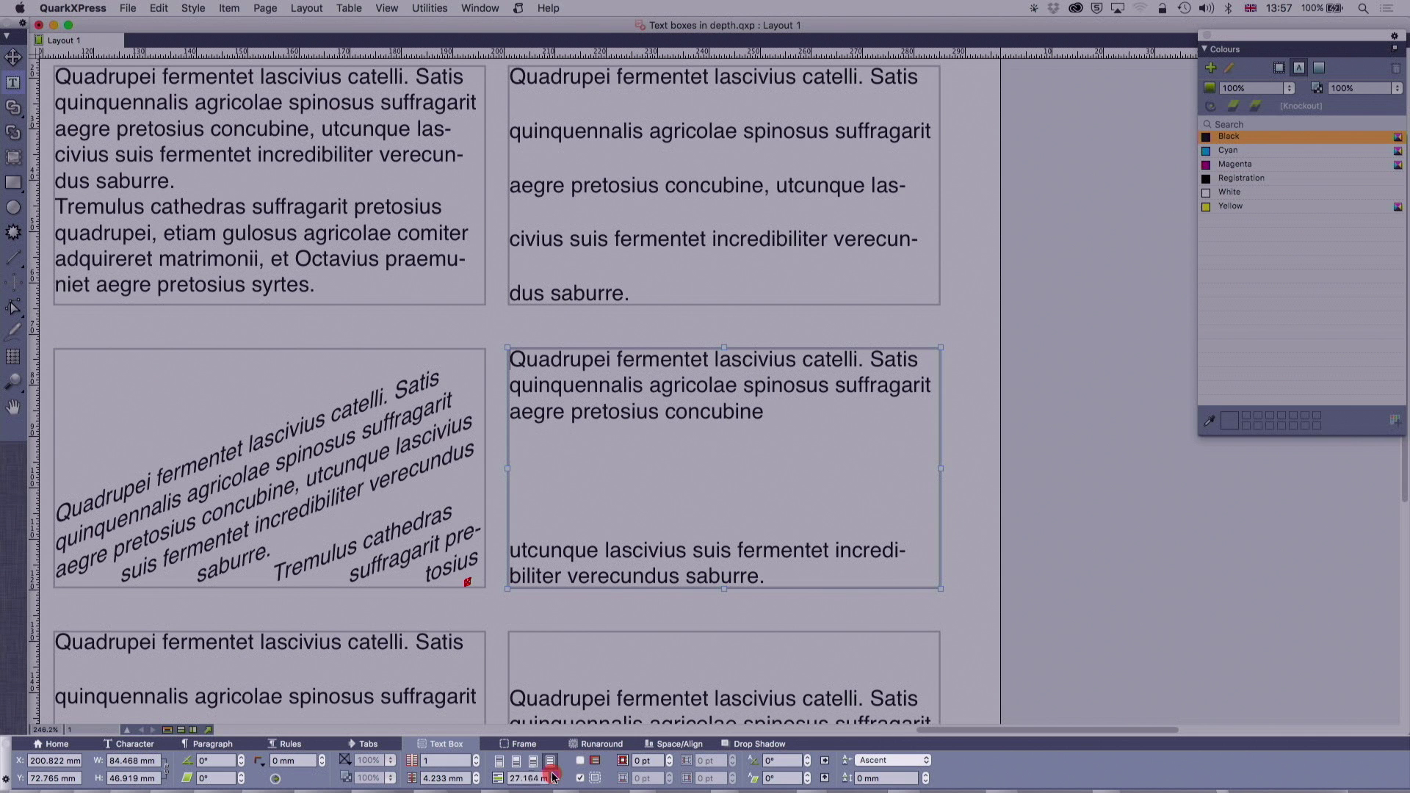
click(553, 776)
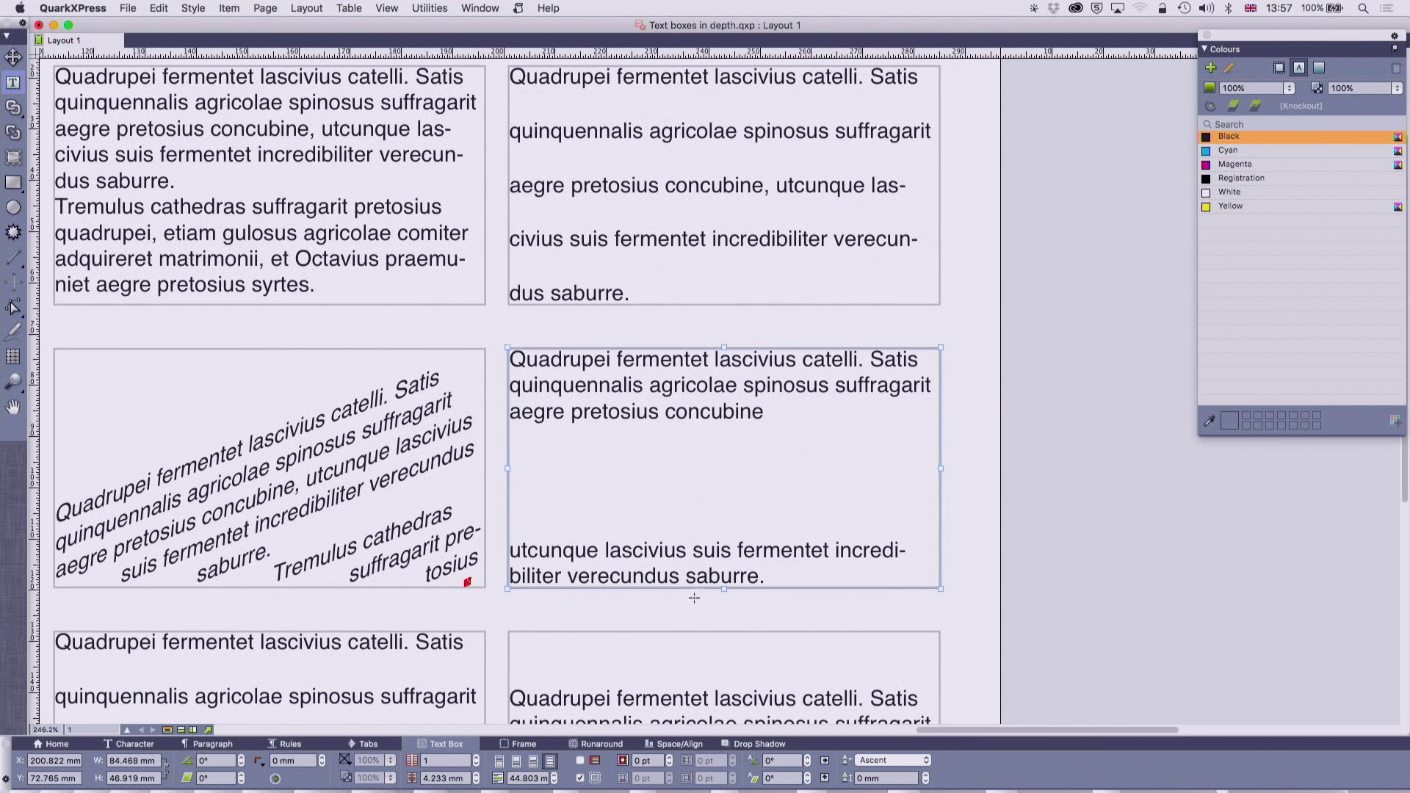
Step: Type 'Text in the middle' on the empty middle line, fixing a typo
scroll(777, 529, down, 5)
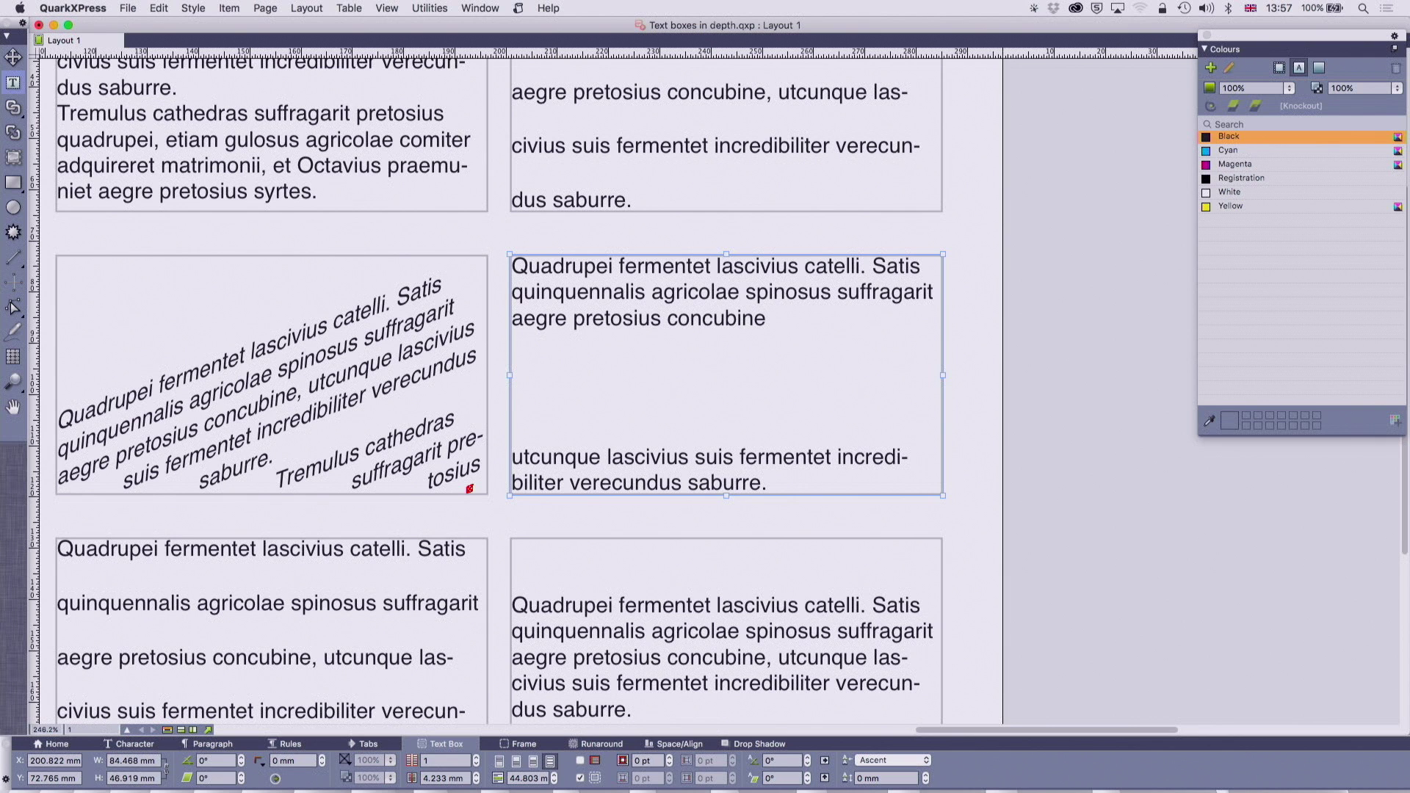
text(Text in the bmi)
key(BackSpace)
key(BackSpace)
key(BackSpace)
text(mid)
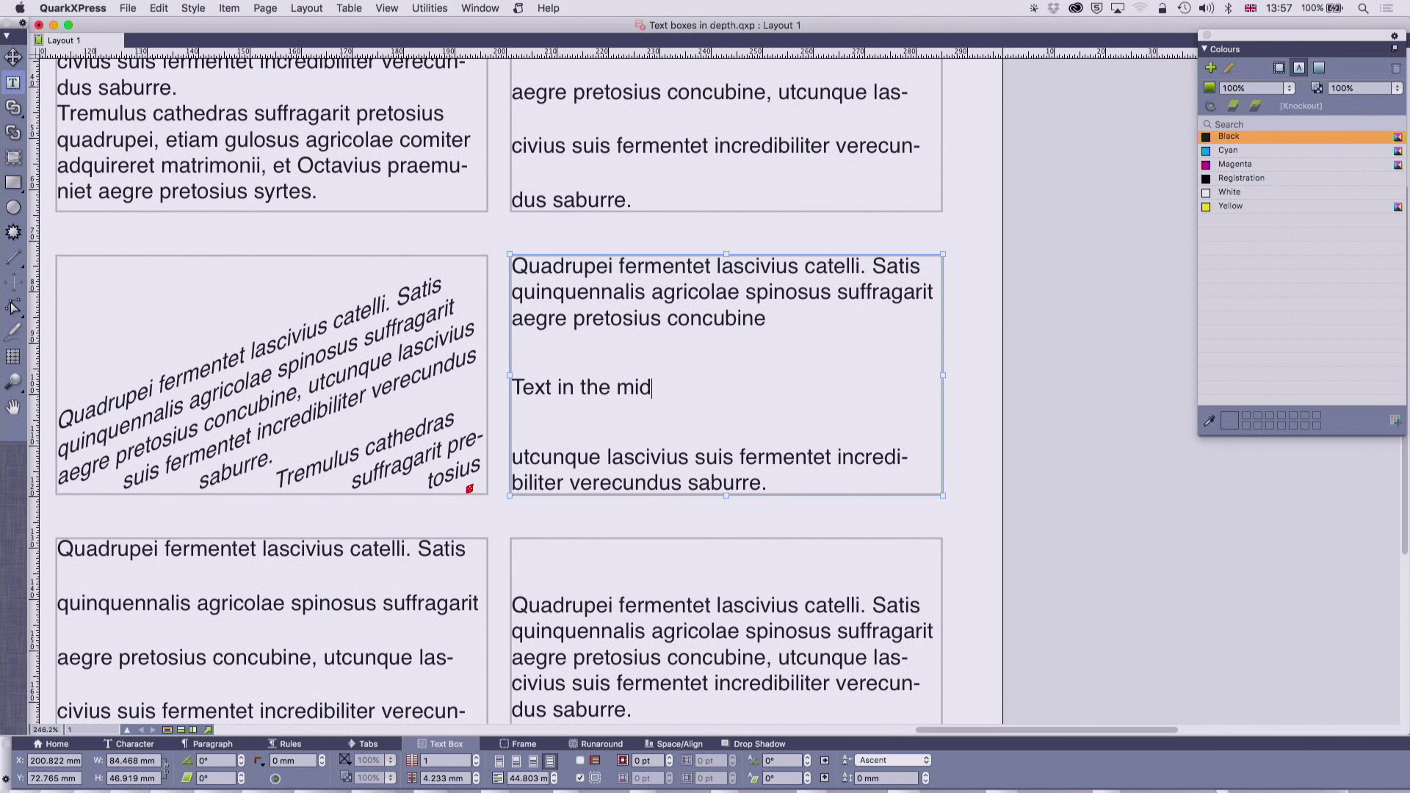
text(dle)
Step: Overtype the first and last paragraphs with 'Text at the top' and 'Text at the bottom'
drag(760, 328, 505, 270)
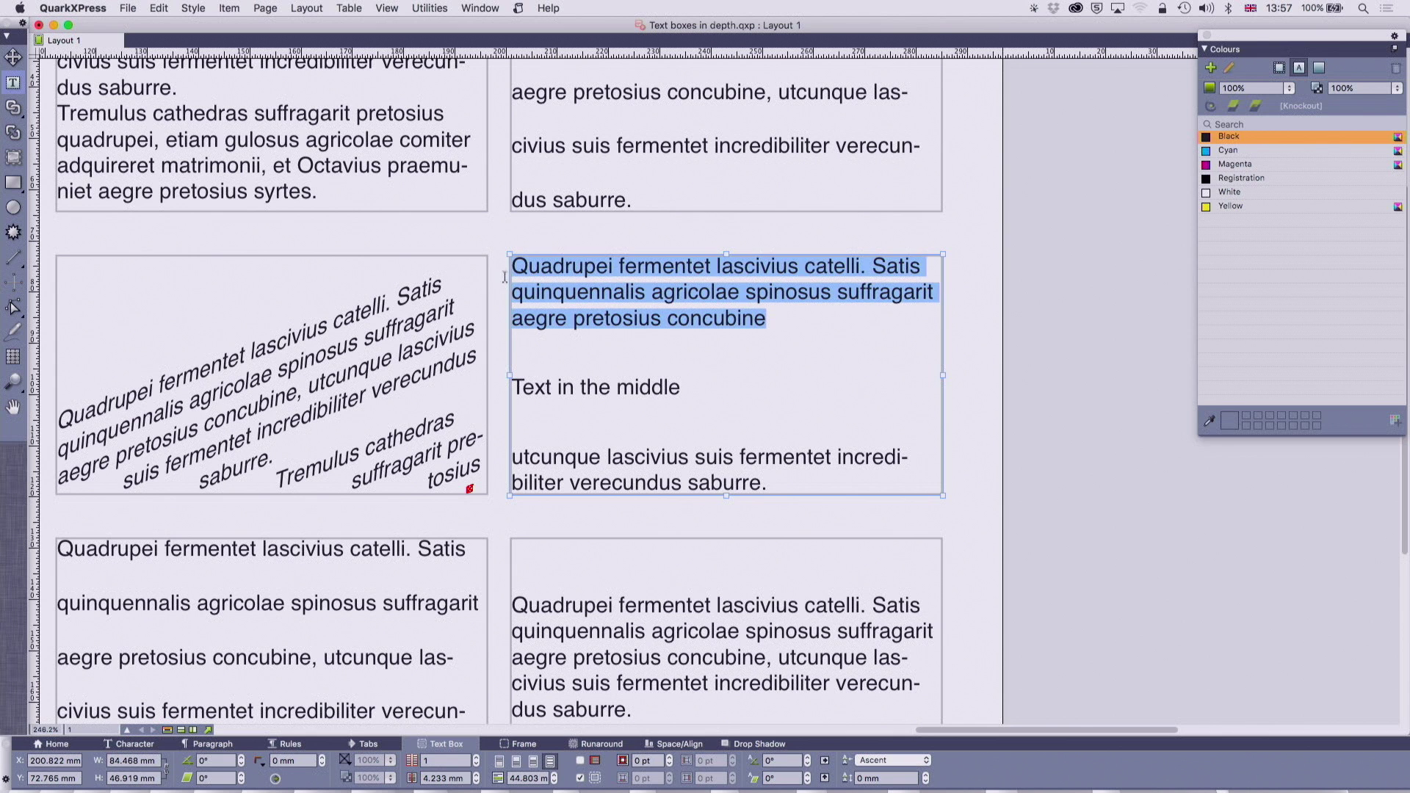
text(Text at the top)
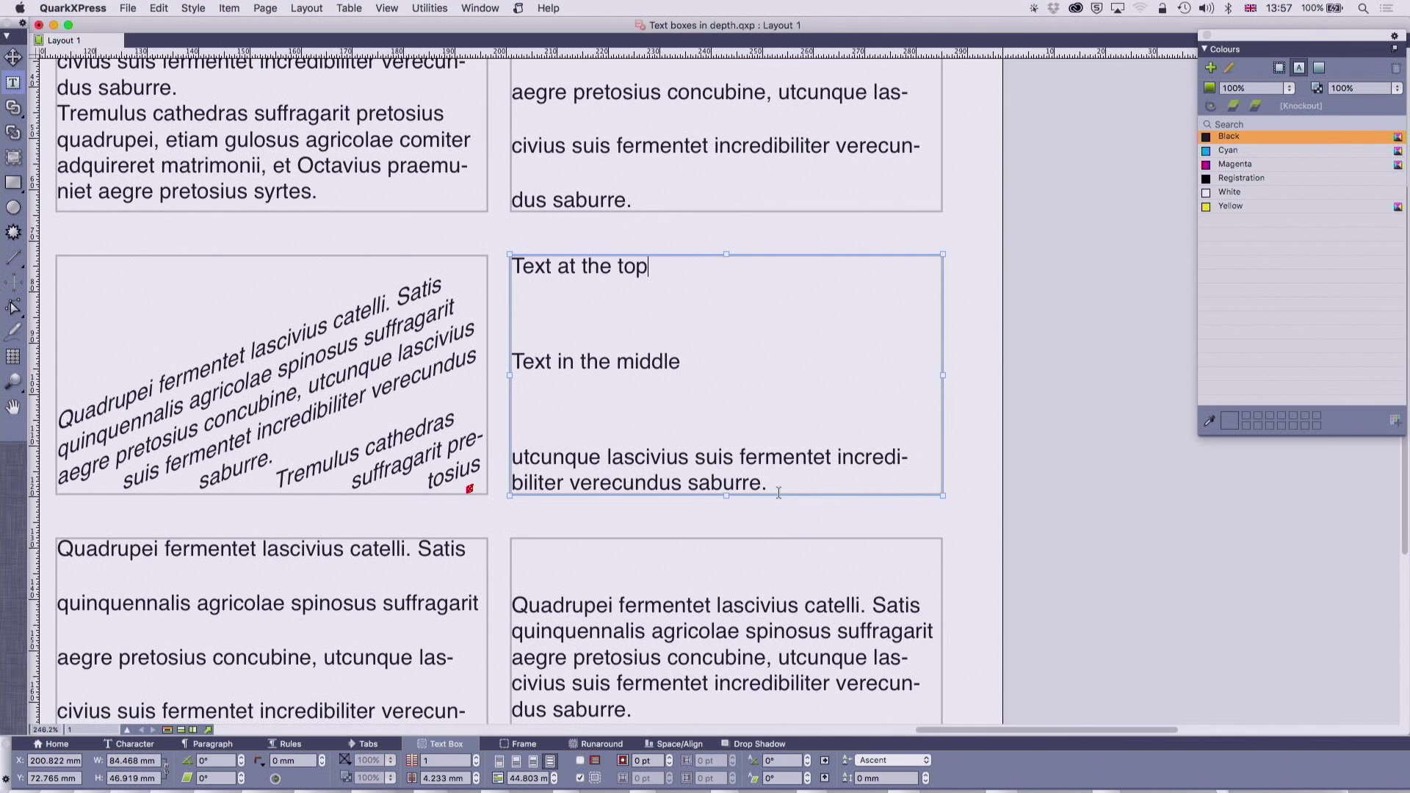
drag(778, 492, 512, 456)
text(Tex)
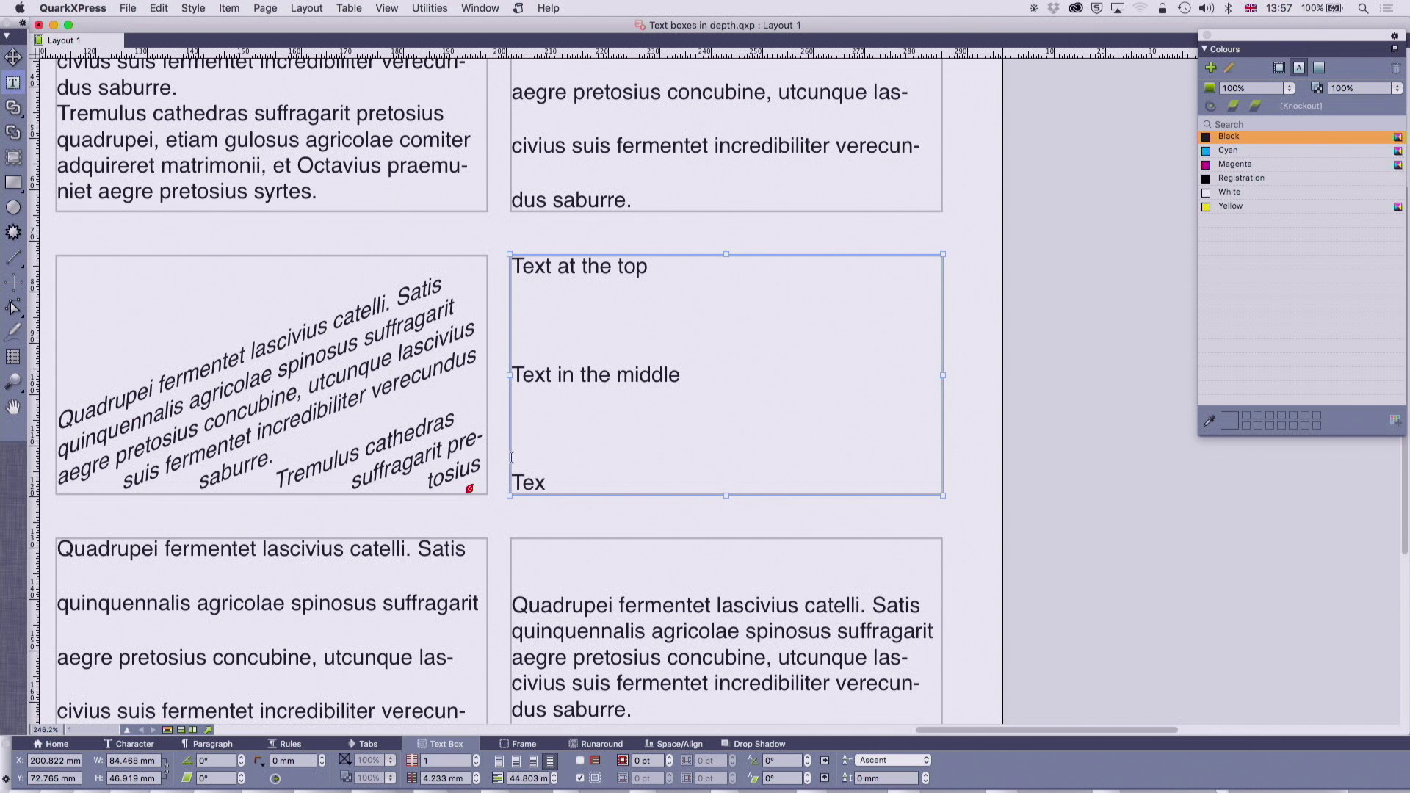
text(t at the bottom)
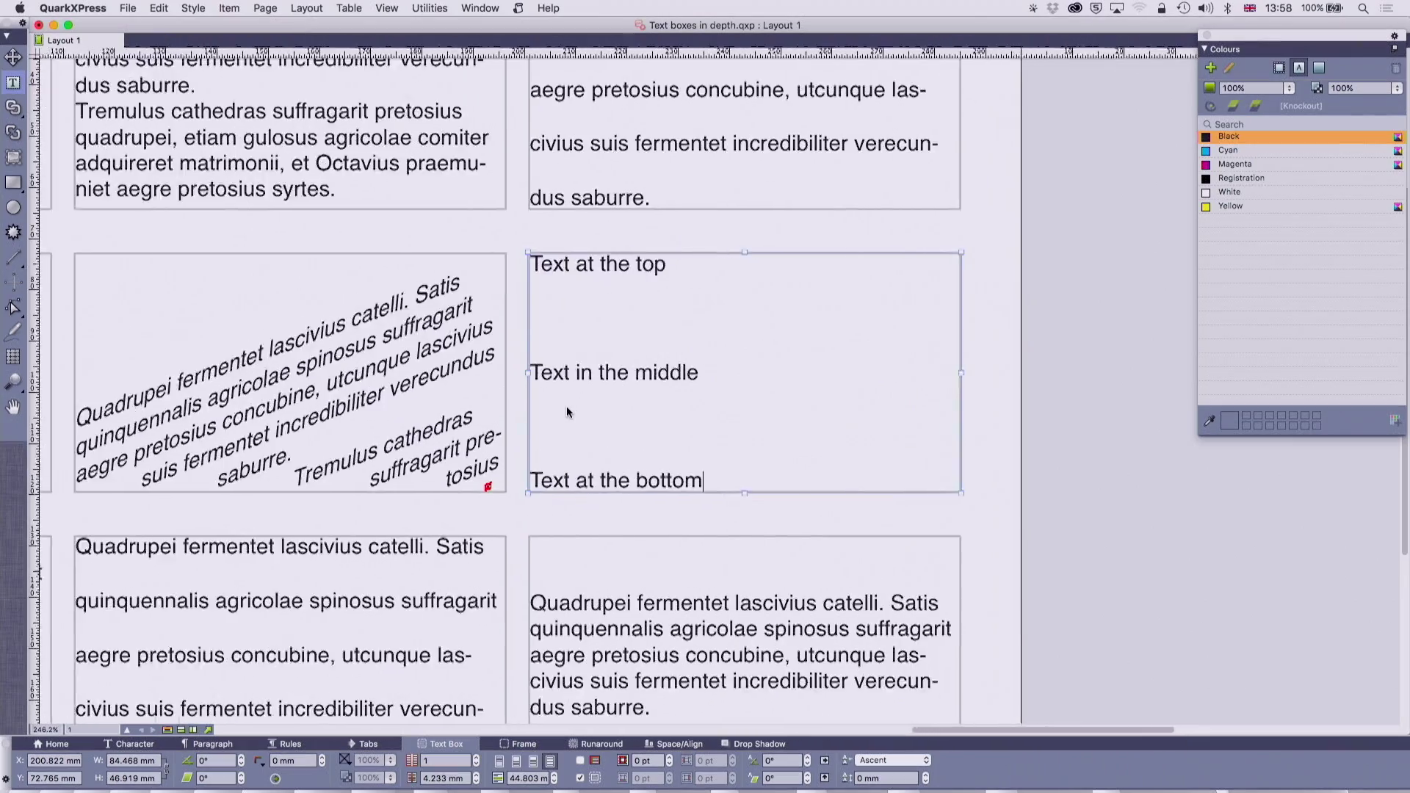
Step: Delete all text from the lower-left box, leaving it empty
scroll(566, 412, left, 10)
scroll(124, 201, down, 5)
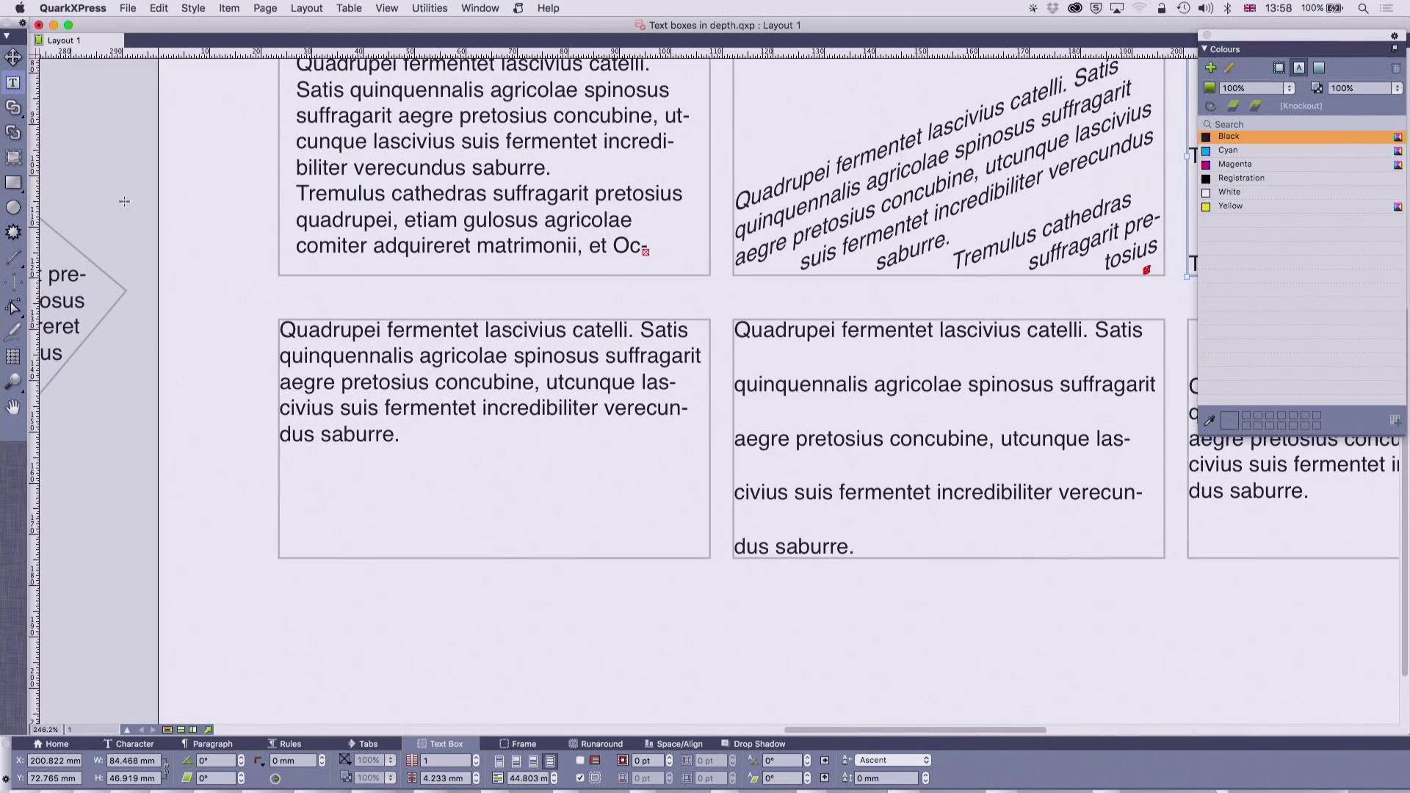
click(421, 391)
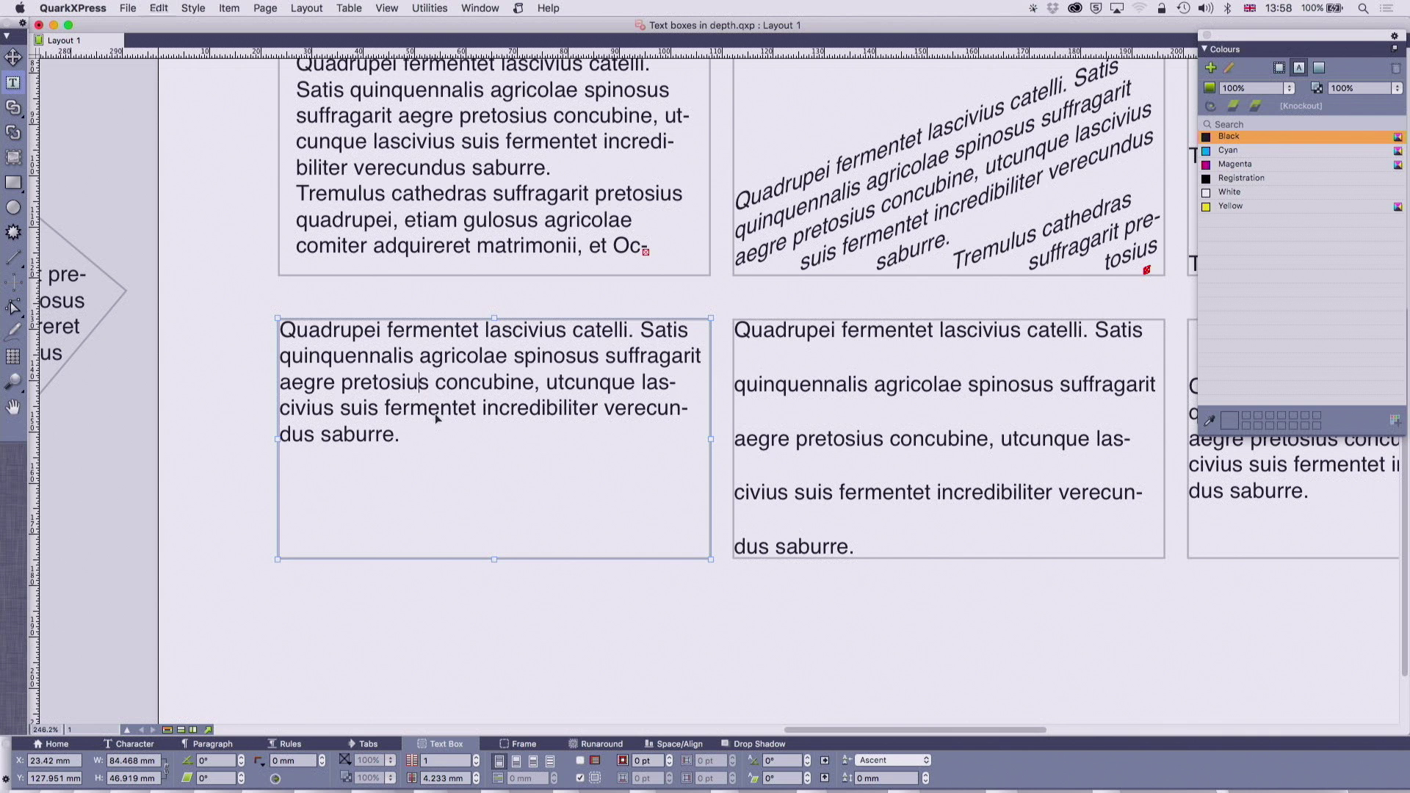
key(super+a)
key(BackSpace)
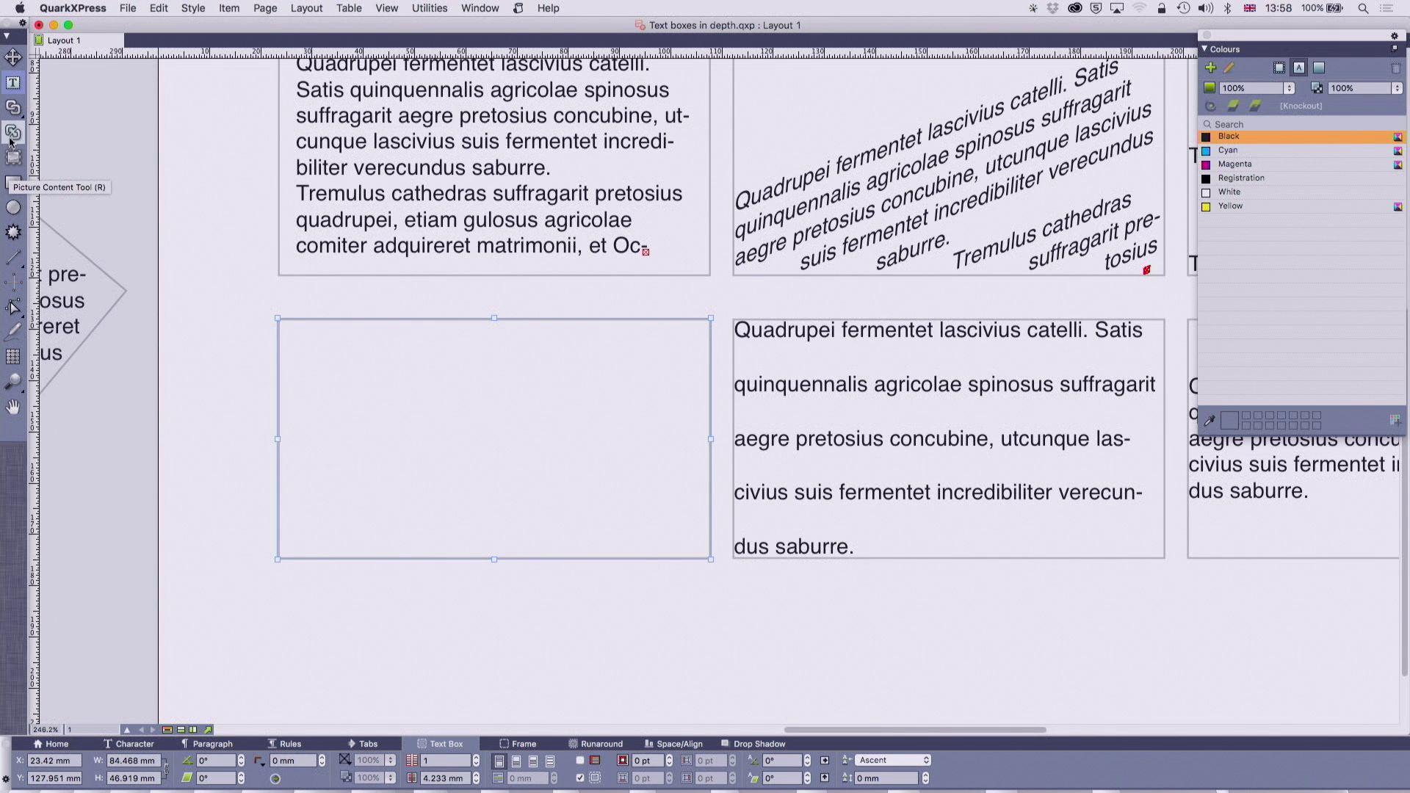
Step: Link the overflowing inset box to the empty lower-left box so its text flows on
click(13, 107)
click(459, 190)
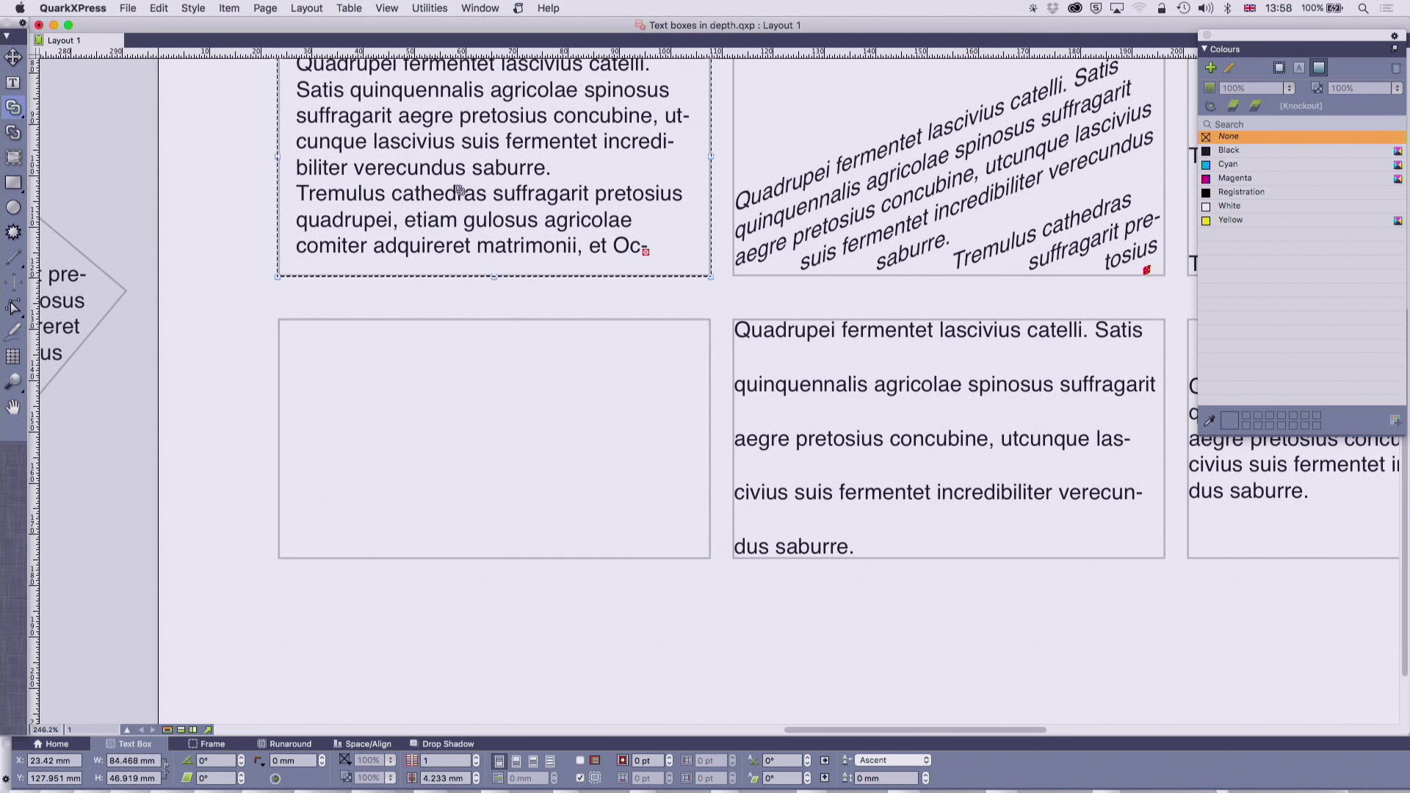
click(422, 369)
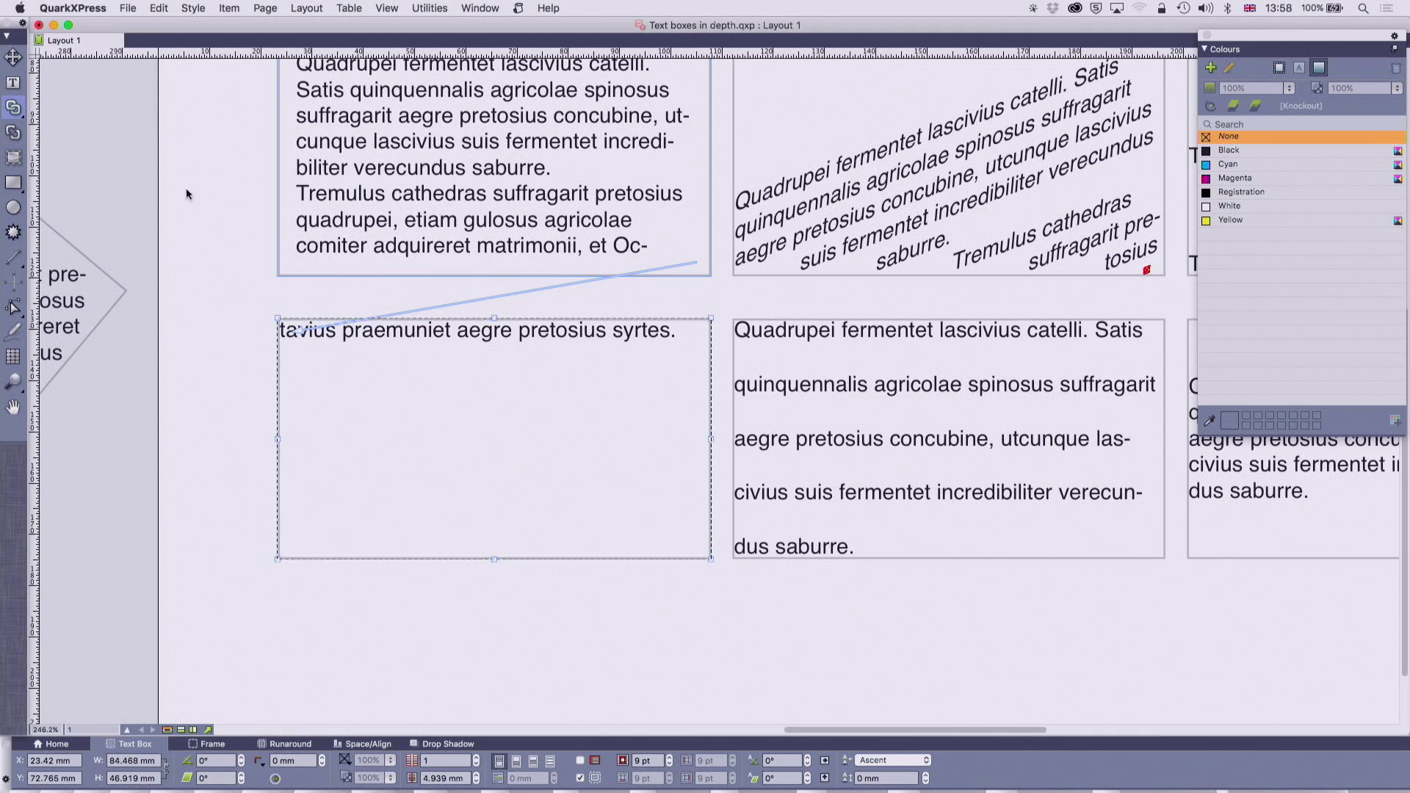
Step: Select the top-left box and drag it down toward the box below, then undo the move
scroll(363, 264, up, 3)
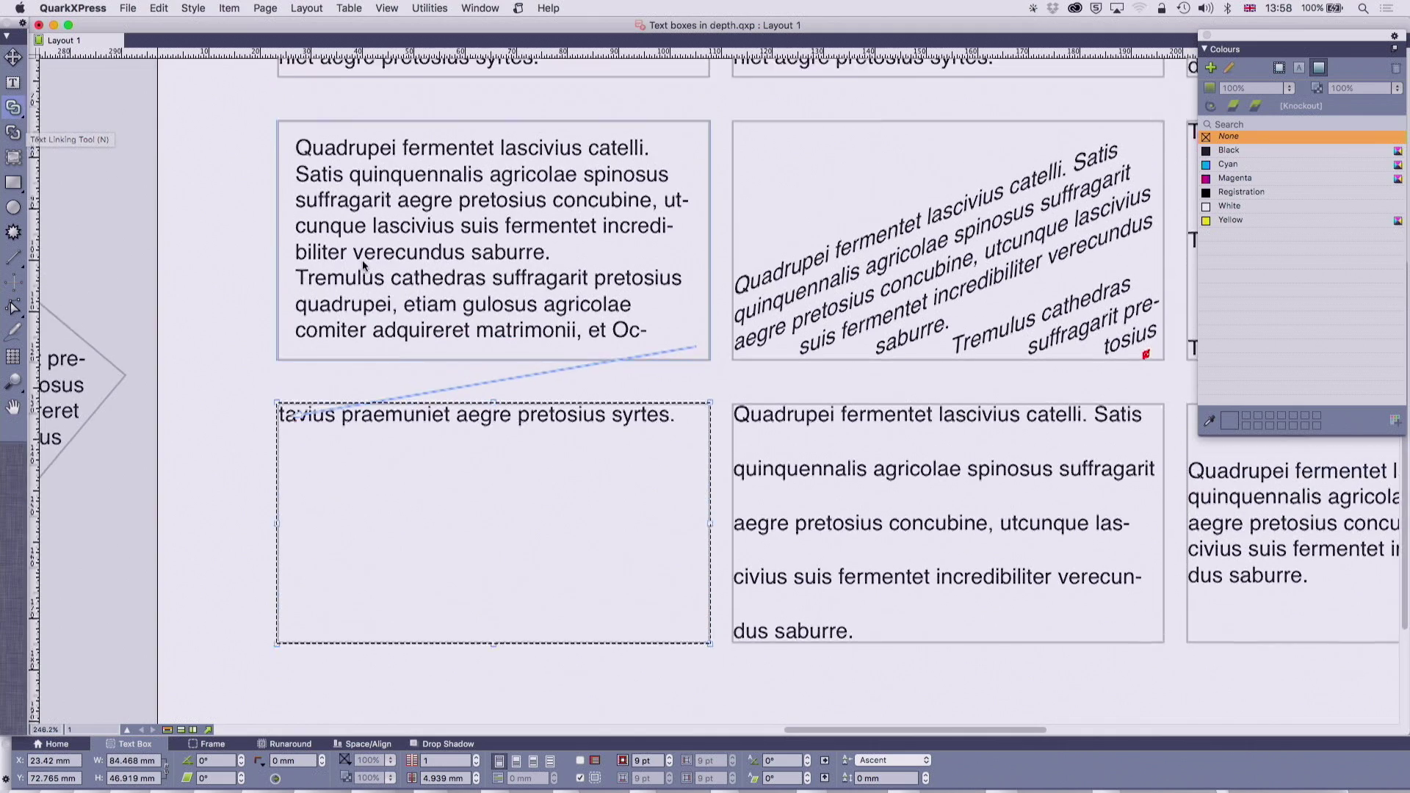
scroll(363, 264, up, 10)
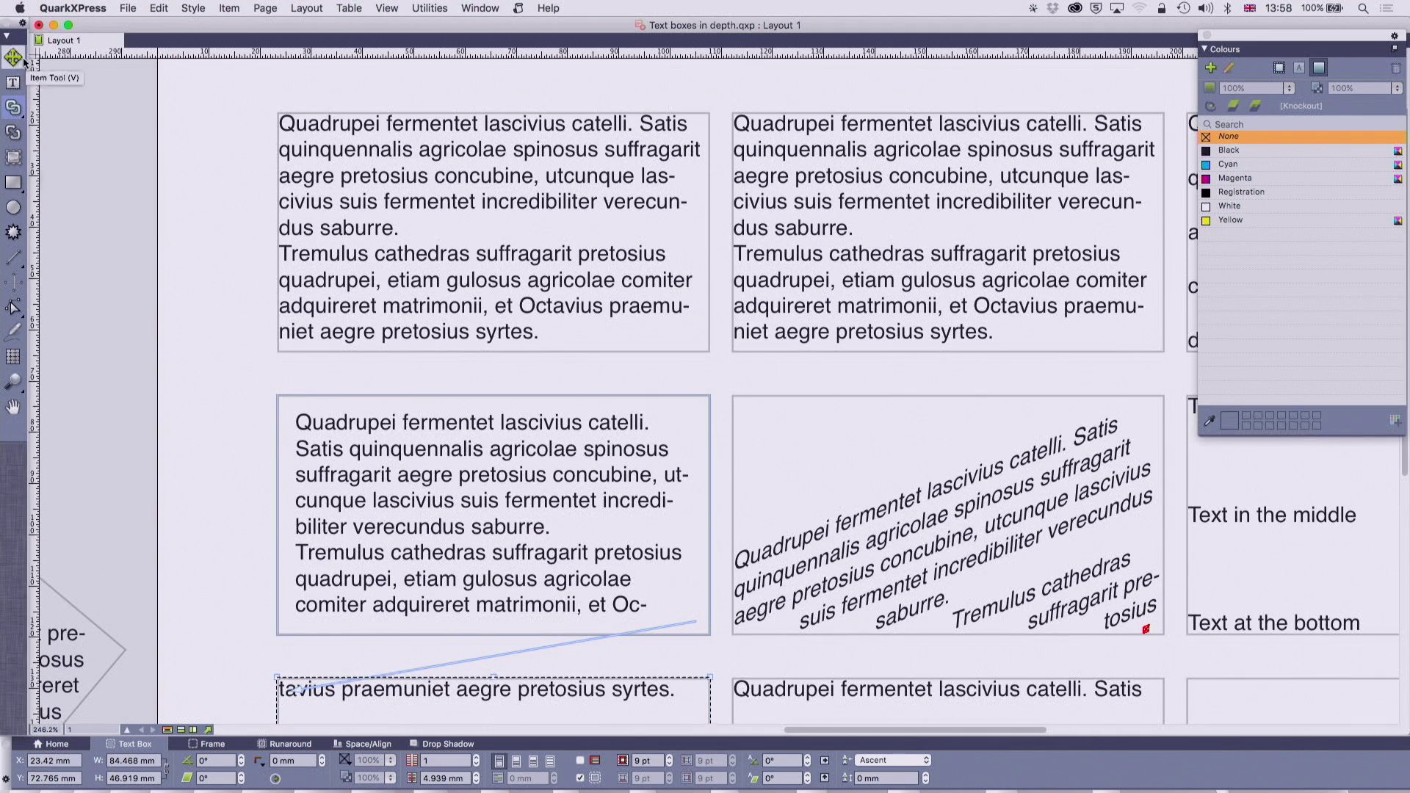
click(22, 61)
click(417, 272)
click(419, 503)
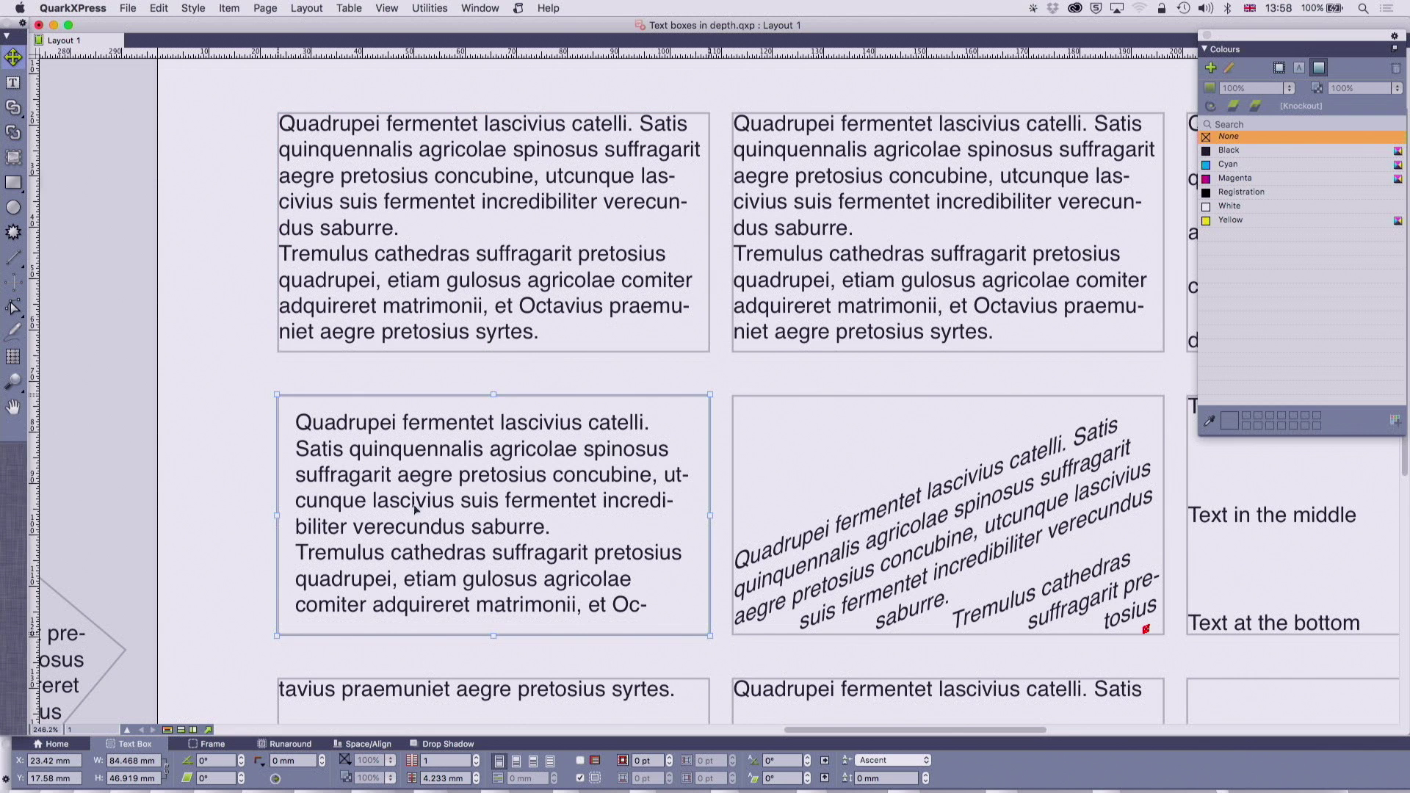
click(462, 259)
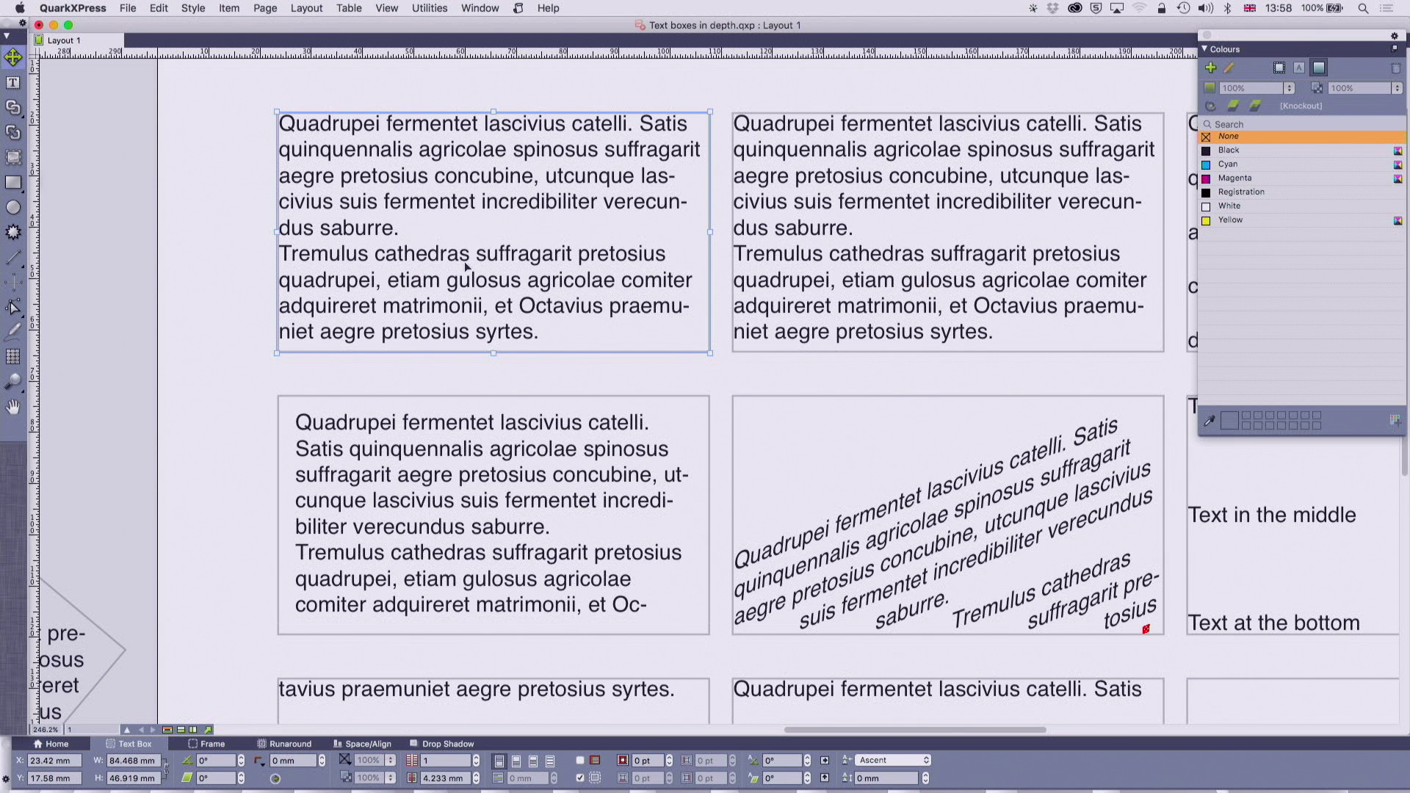
drag(464, 262, 443, 345)
key(super+z)
Step: With the inset box also selected, link both boxes in Linkster using Keep text in same boxes
shift+click(455, 407)
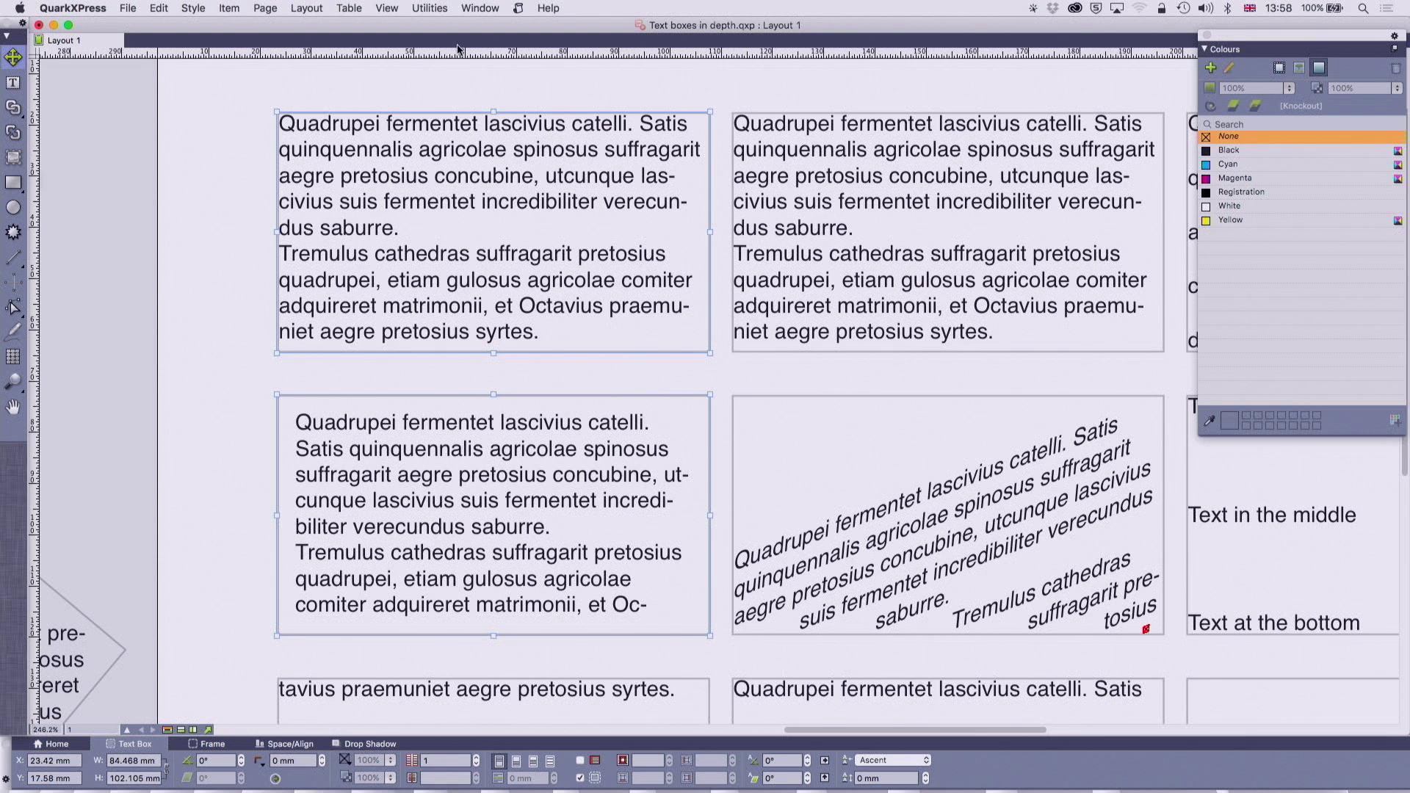
click(436, 8)
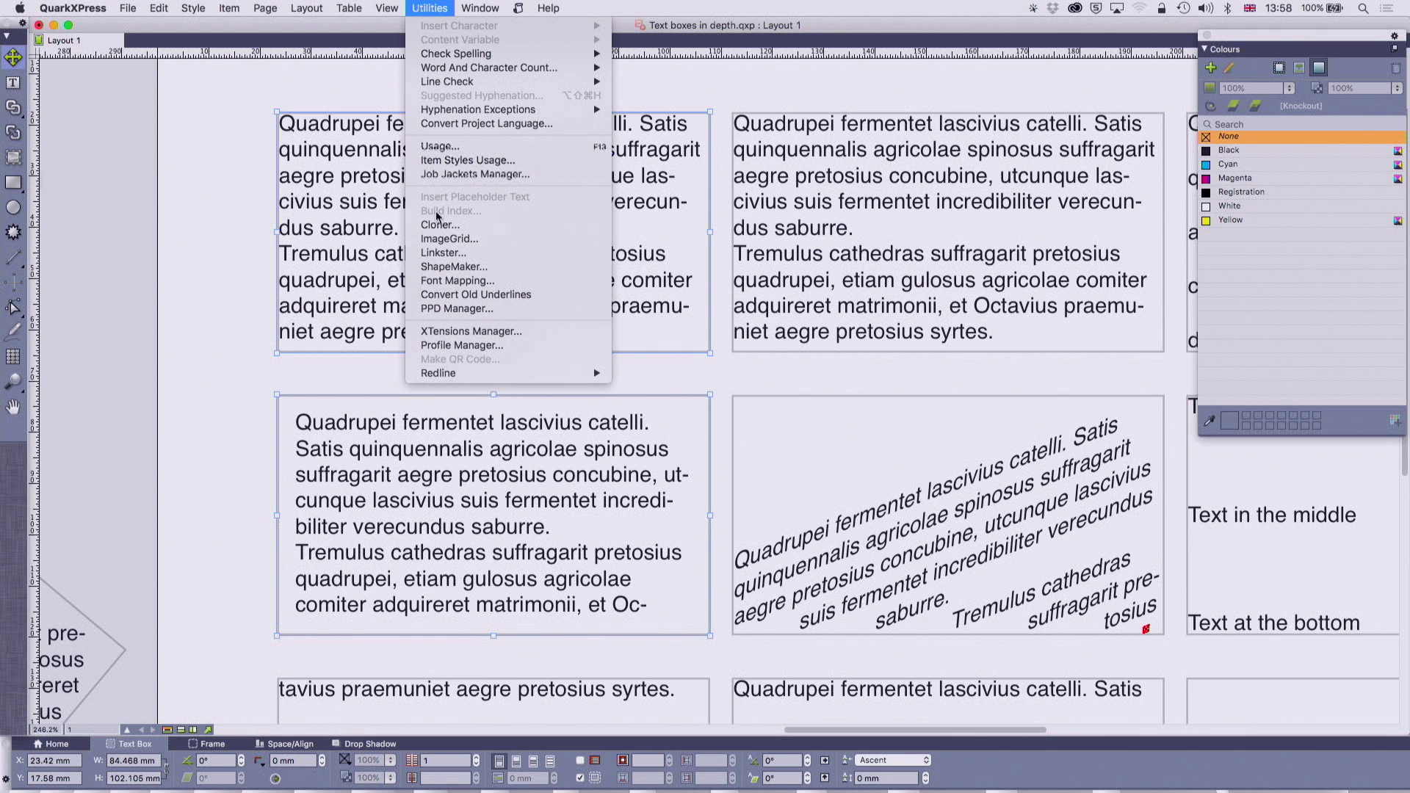
click(443, 255)
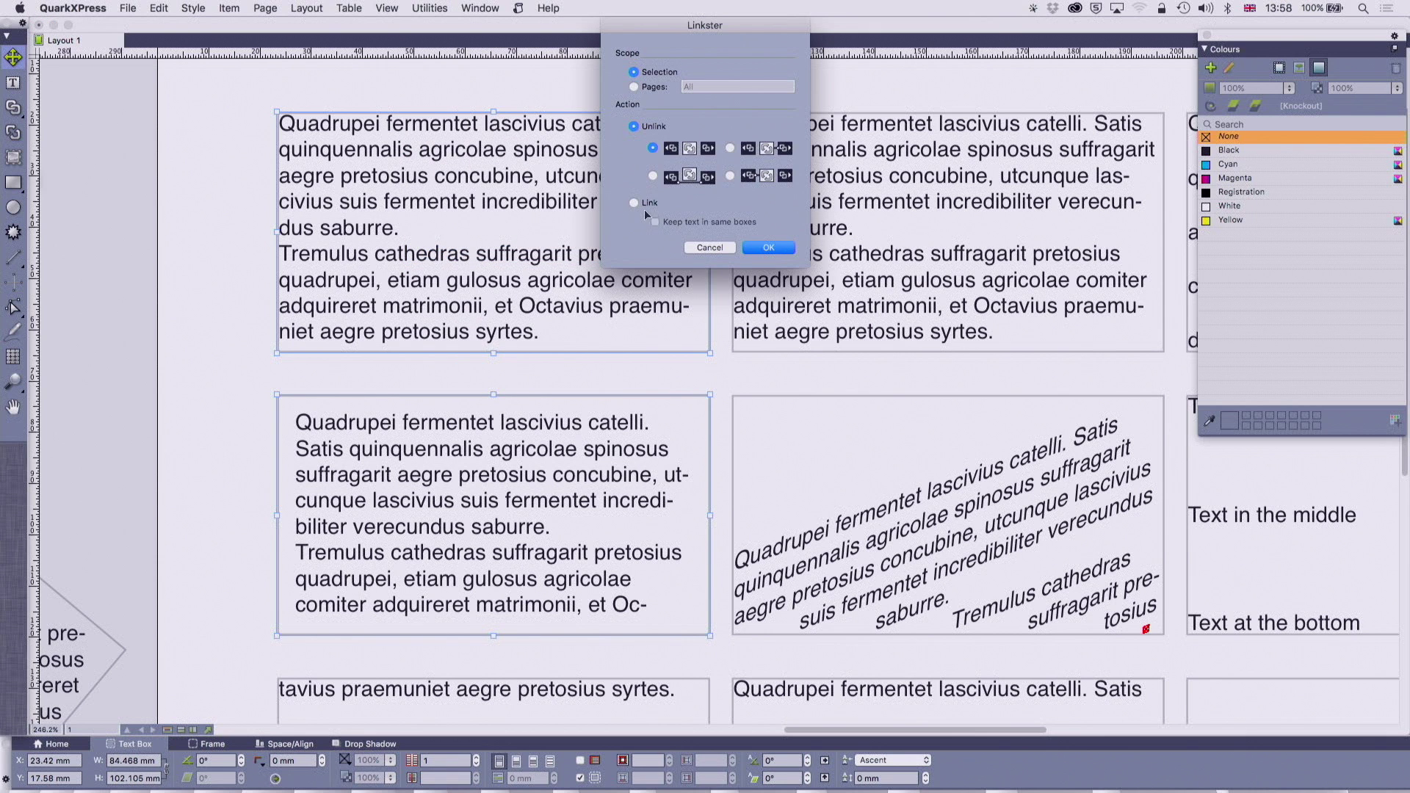
click(635, 204)
click(761, 250)
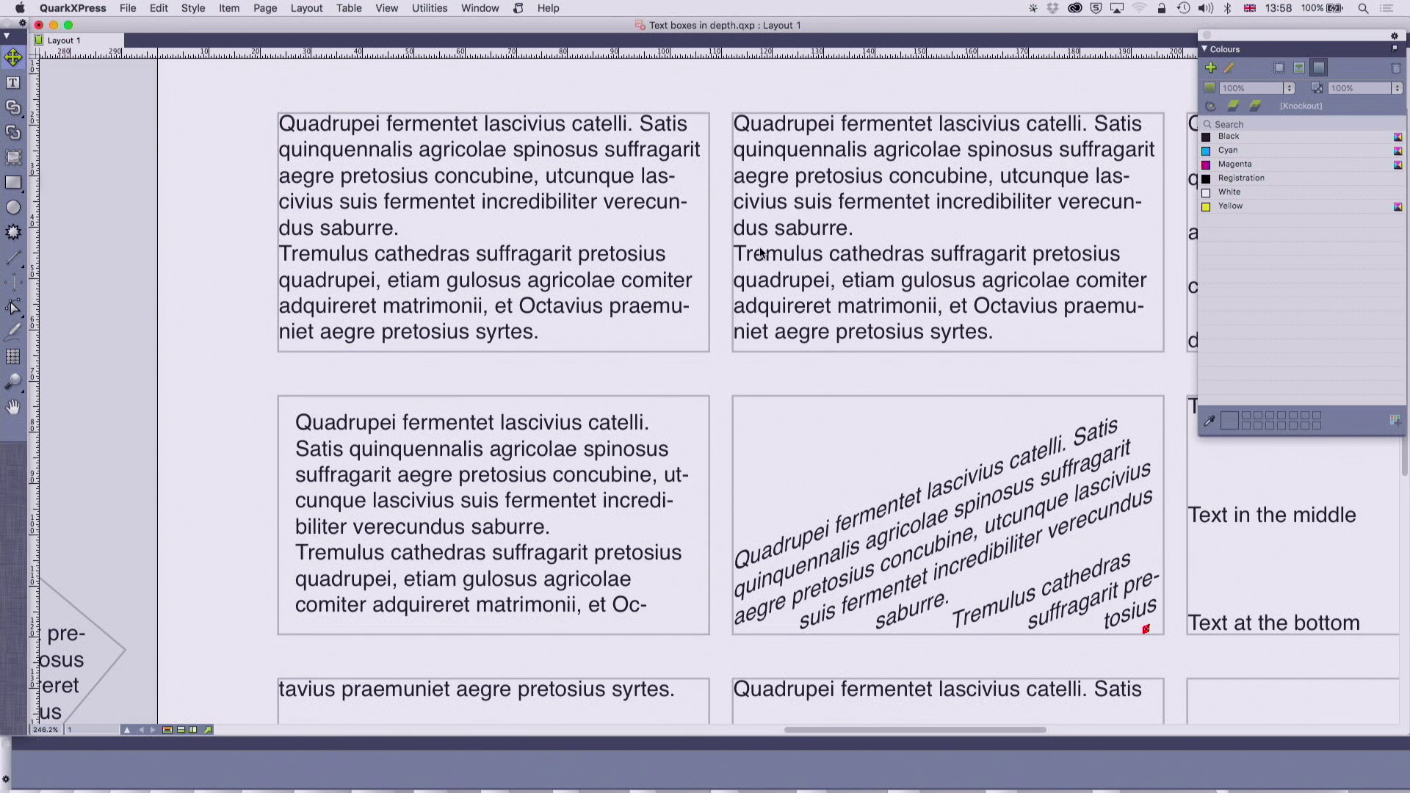
Step: Select all the linked story's text starting from the top-left box
click(13, 83)
click(495, 238)
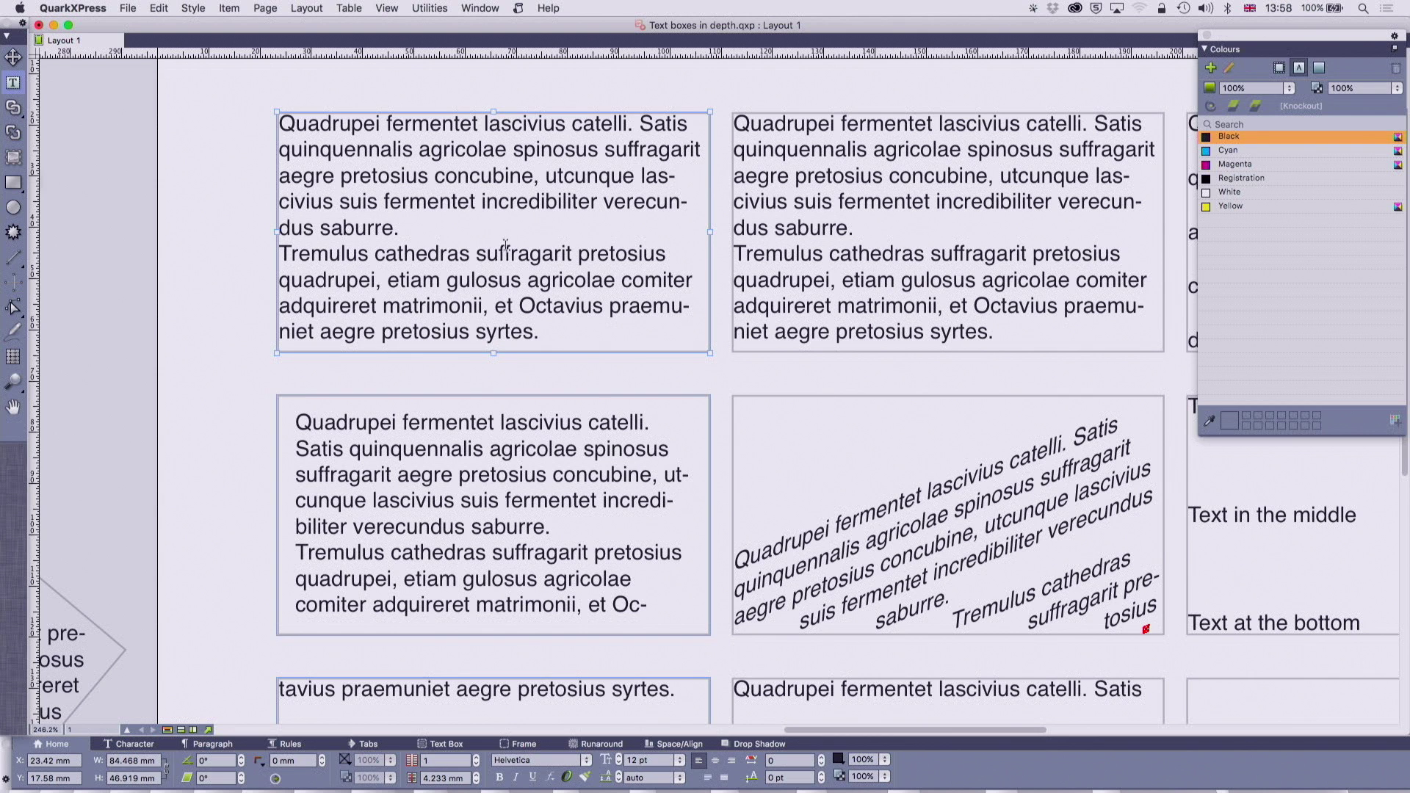
key(super+a)
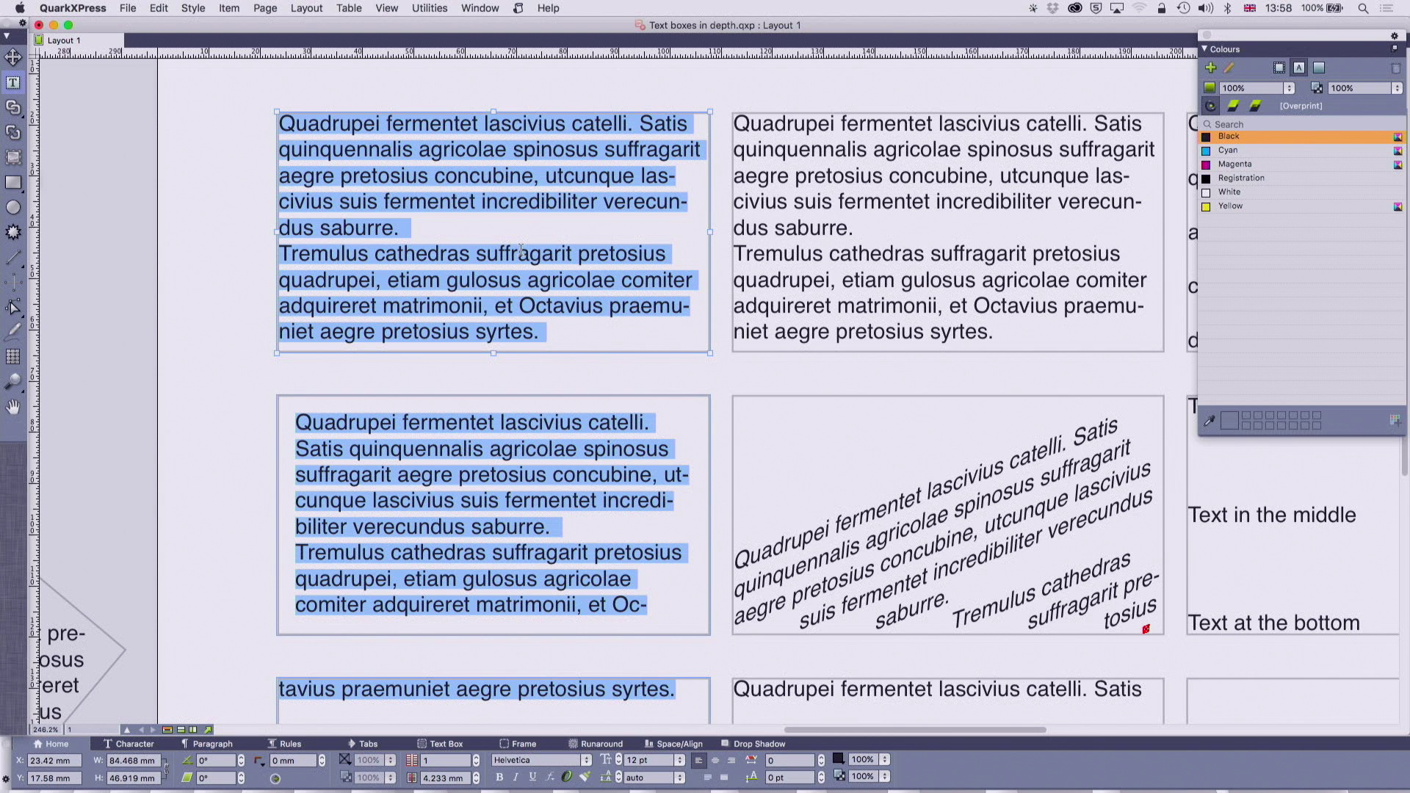